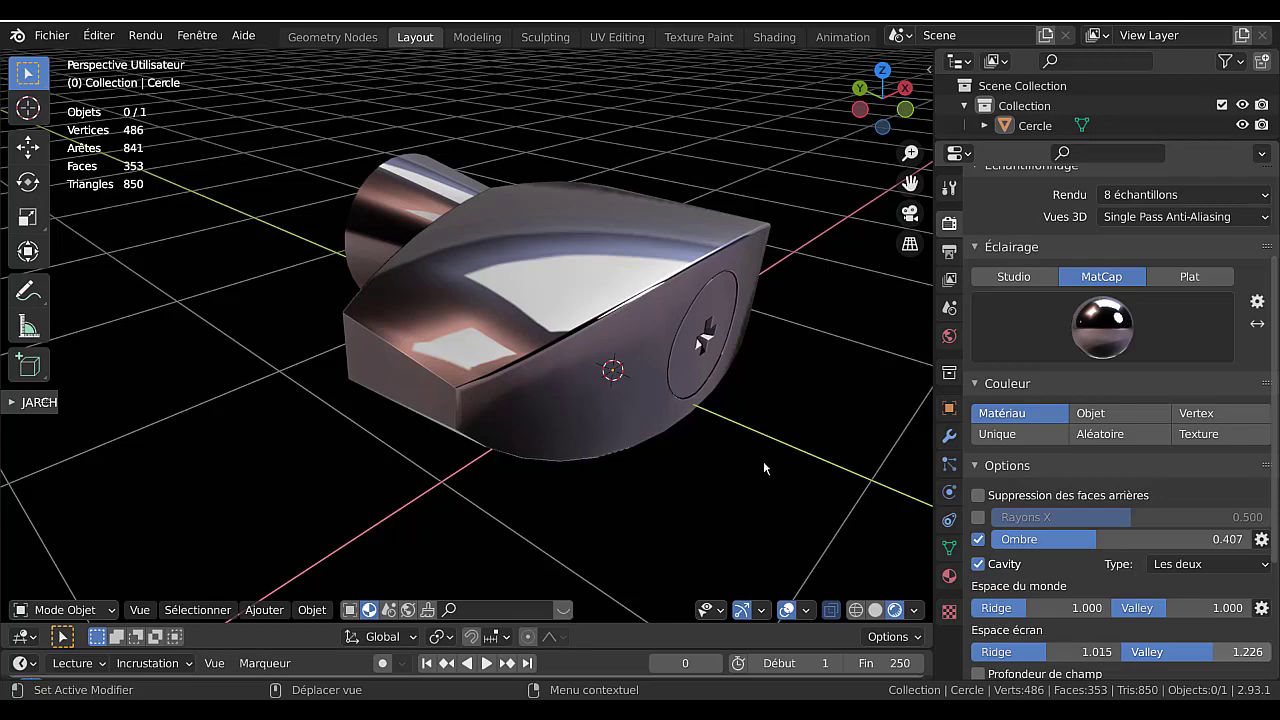
- Orbit around the finished tuner-peg housing, briefly toggling Edit Mode to inspect its wireframe and shaft end
{"action": "mouse_move", "coordinate": [777, 475]}
{"action": "middle_mouse_down"}
{"action": "mouse_move", "coordinate": [834, 391]}
{"action": "mouse_move", "coordinate": [605, 354]}
{"action": "mouse_move", "coordinate": [567, 436]}
{"action": "mouse_move", "coordinate": [636, 412]}
{"action": "mouse_move", "coordinate": [651, 372]}
{"action": "mouse_move", "coordinate": [584, 388]}
{"action": "mouse_move", "coordinate": [548, 432]}
{"action": "mouse_move", "coordinate": [712, 442]}
{"action": "mouse_move", "coordinate": [788, 421]}
{"action": "middle_mouse_up"}
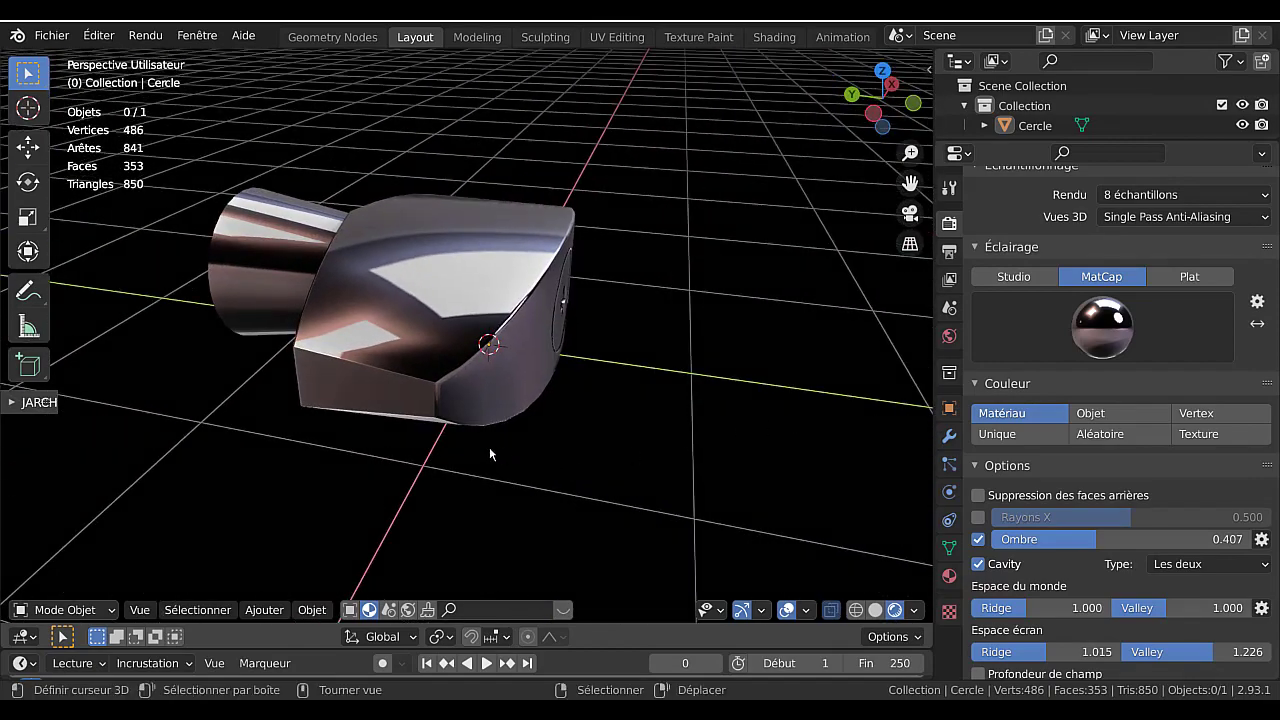
{"action": "mouse_move", "coordinate": [490, 454]}
{"action": "middle_mouse_down"}
{"action": "mouse_move", "coordinate": [771, 443]}
{"action": "mouse_move", "coordinate": [666, 443]}
{"action": "mouse_move", "coordinate": [635, 417]}
{"action": "middle_mouse_up"}
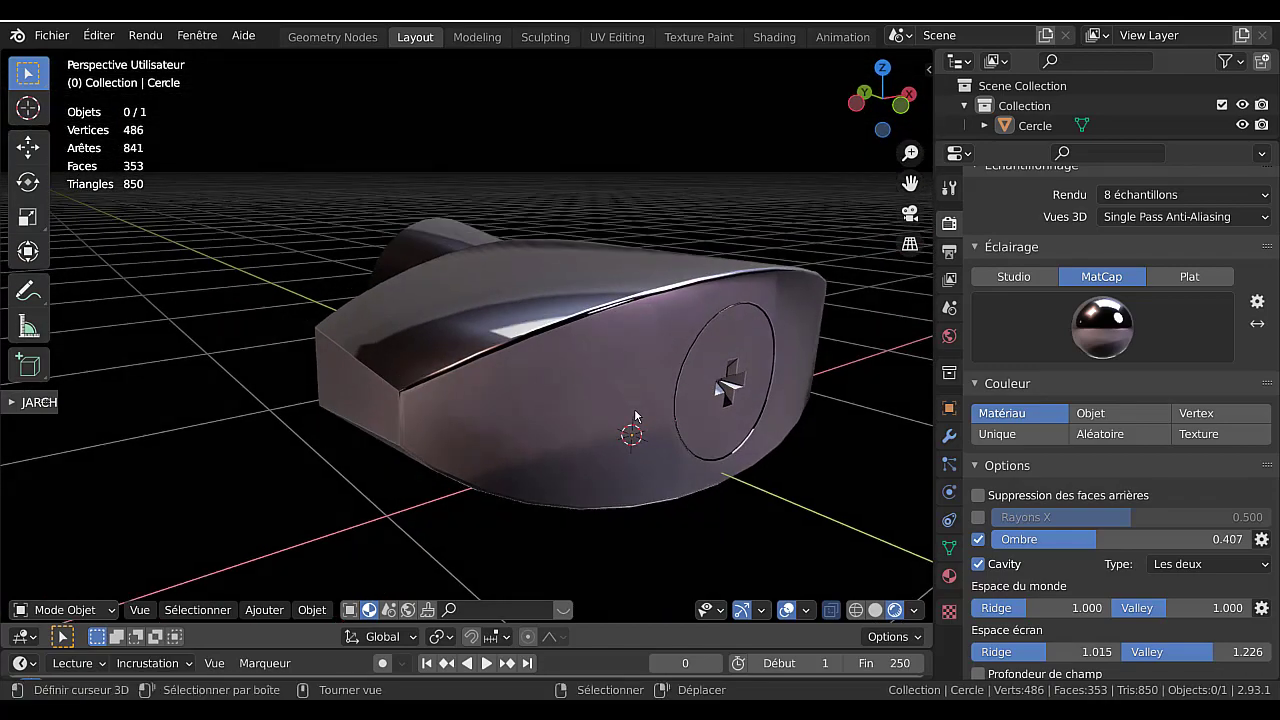
{"action": "key", "text": "Tab"}
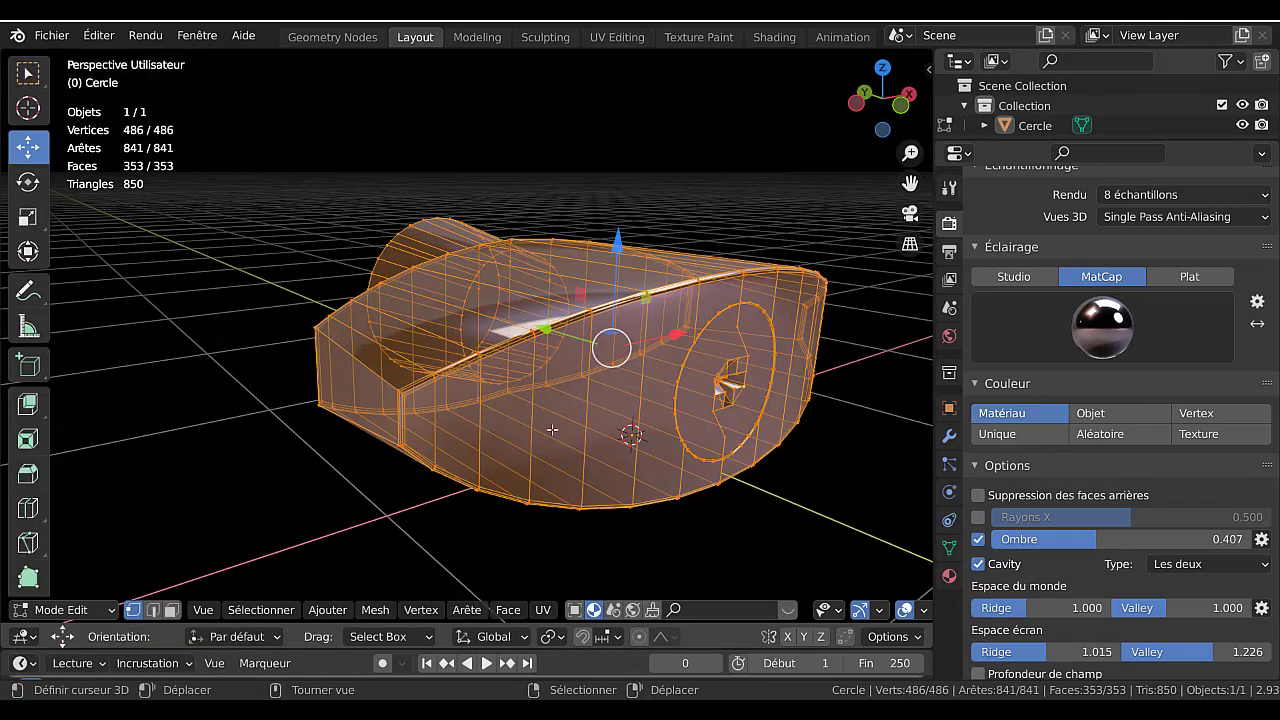
{"action": "mouse_move", "coordinate": [315, 471]}
{"action": "middle_mouse_down"}
{"action": "mouse_move", "coordinate": [449, 529]}
{"action": "mouse_move", "coordinate": [563, 517]}
{"action": "mouse_move", "coordinate": [487, 451]}
{"action": "mouse_move", "coordinate": [592, 448]}
{"action": "middle_mouse_up"}
{"action": "key", "text": "Tab"}
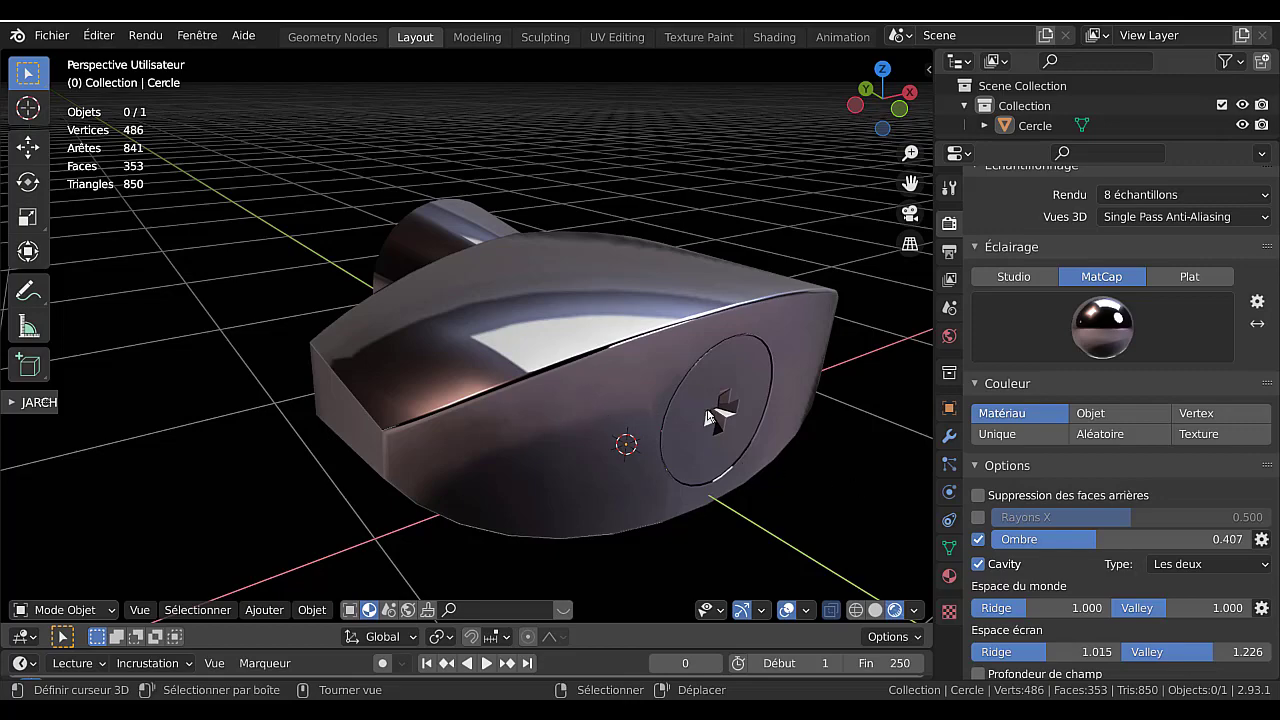
- Orbit to low side views and bring the screw-head disc end to face front
{"action": "scroll", "coordinate": [663, 400], "scroll_direction": "down", "scroll_amount": 4}
{"action": "mouse_move", "coordinate": [663, 400]}
{"action": "middle_mouse_down"}
{"action": "mouse_move", "coordinate": [760, 420]}
{"action": "mouse_move", "coordinate": [683, 423]}
{"action": "mouse_move", "coordinate": [734, 415]}
{"action": "mouse_move", "coordinate": [705, 423]}
{"action": "middle_mouse_up"}
{"action": "scroll", "coordinate": [606, 380], "scroll_direction": "up", "scroll_amount": 3}
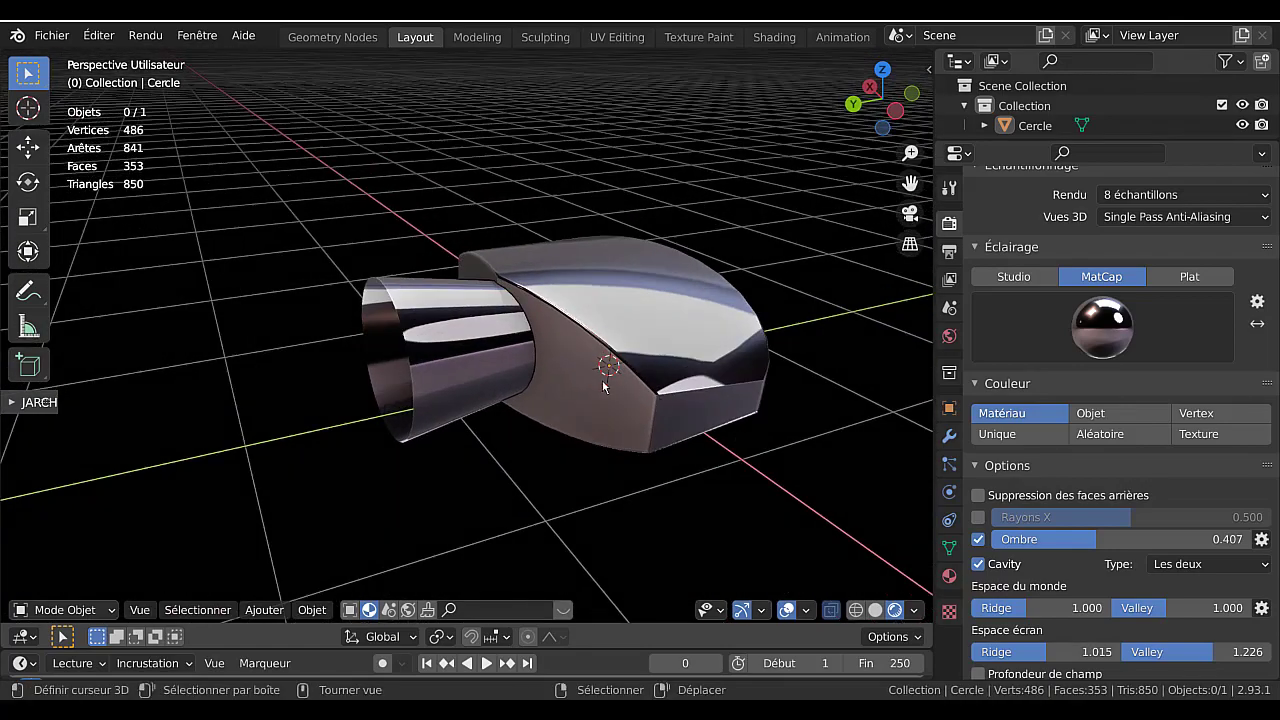
{"action": "middle_click_drag", "start_coordinate": [601, 418], "coordinate": [649, 386]}
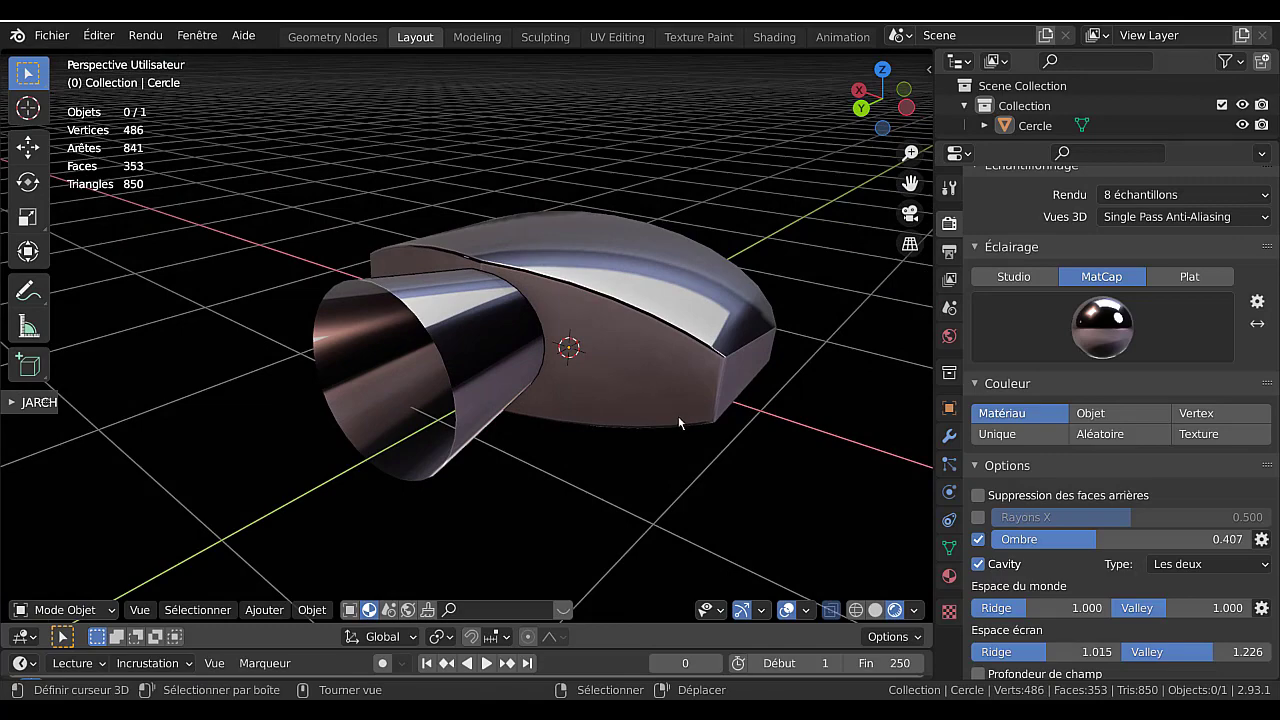
{"action": "mouse_move", "coordinate": [731, 425]}
{"action": "middle_mouse_down"}
{"action": "mouse_move", "coordinate": [518, 375]}
{"action": "mouse_move", "coordinate": [573, 410]}
{"action": "middle_mouse_up"}
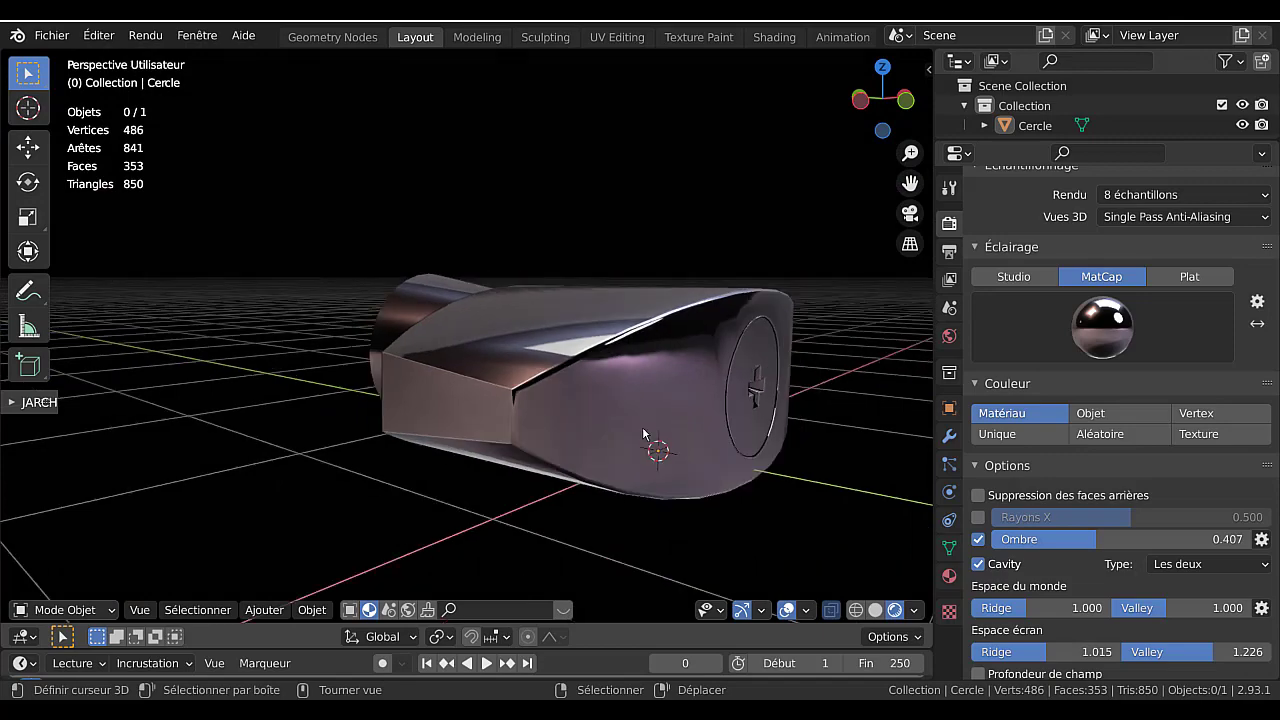
{"action": "middle_click_drag", "start_coordinate": [643, 433], "coordinate": [629, 450]}
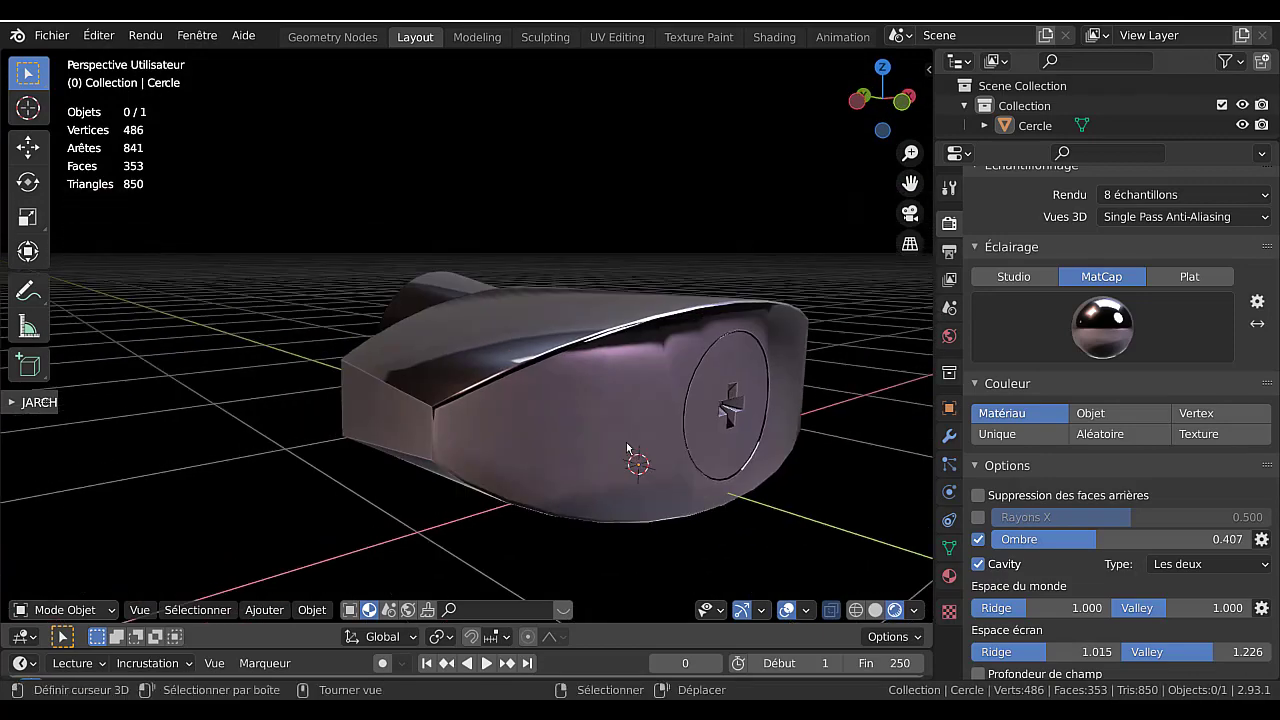
{"action": "mouse_move", "coordinate": [631, 406]}
{"action": "middle_mouse_down"}
{"action": "mouse_move", "coordinate": [598, 449]}
{"action": "mouse_move", "coordinate": [607, 395]}
{"action": "middle_mouse_up"}
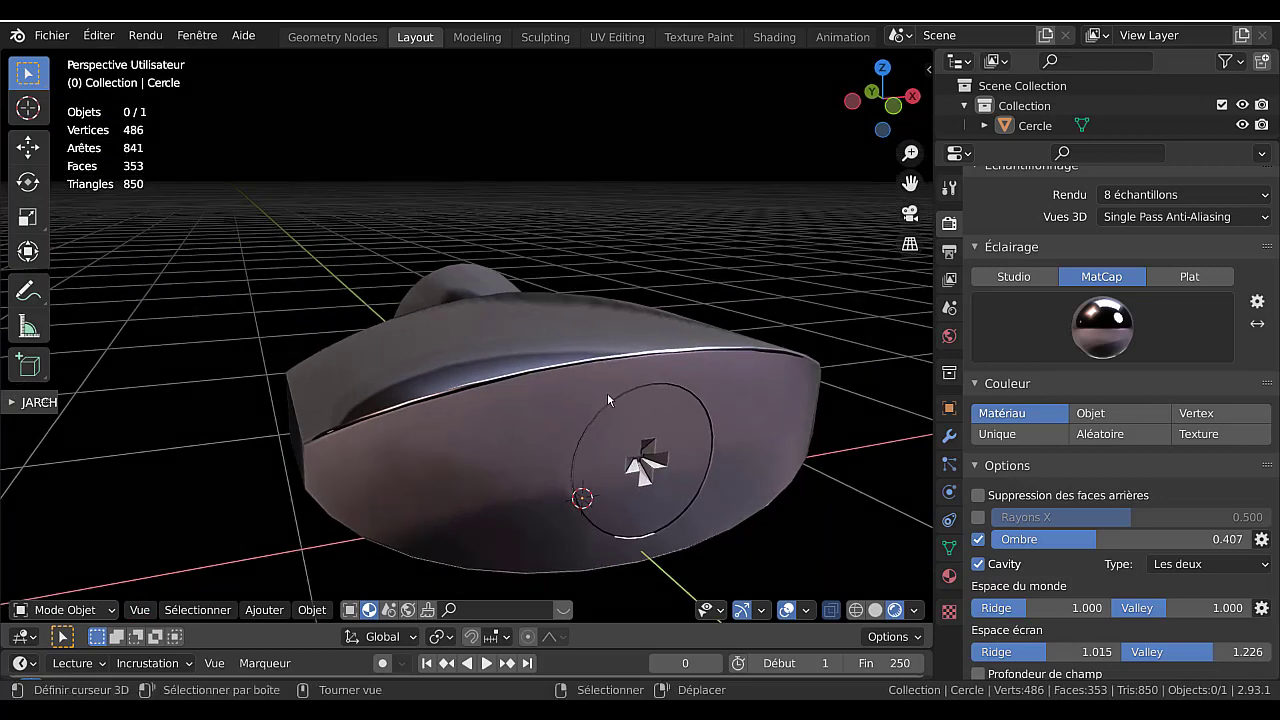
{"action": "middle_click_drag", "start_coordinate": [536, 425], "coordinate": [580, 423]}
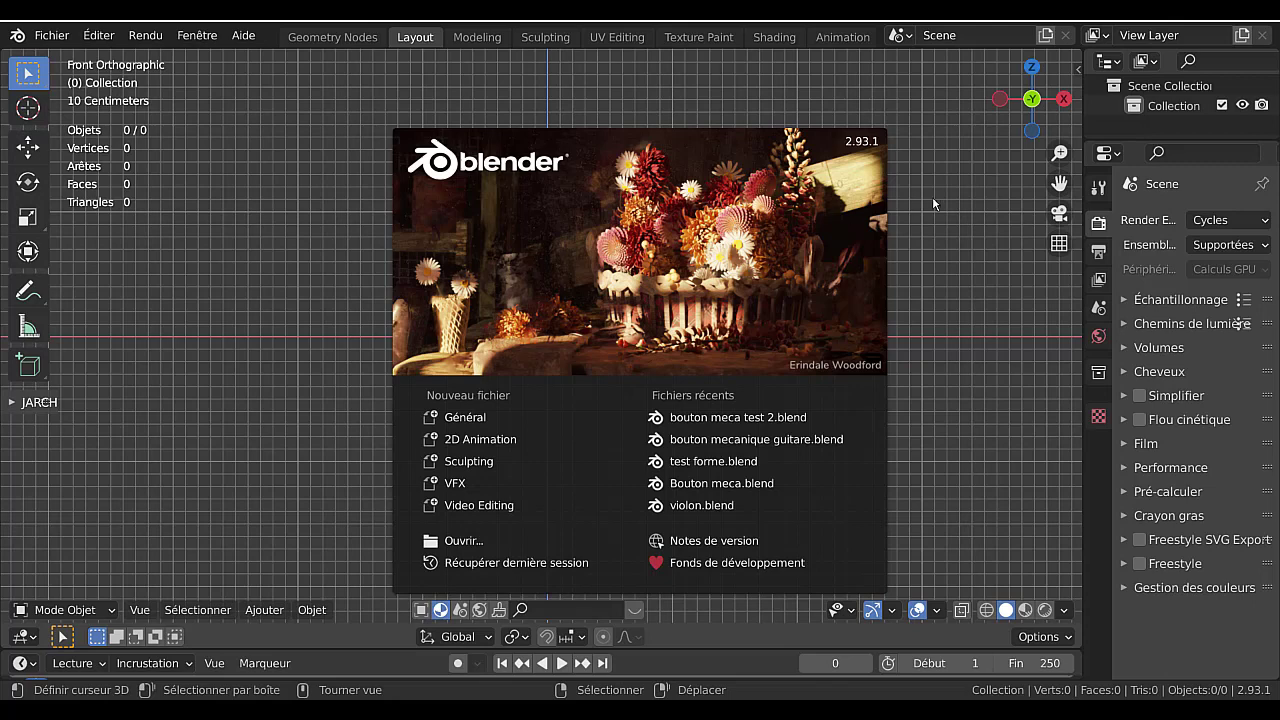
- Close the splash and add a circle mesh, viewed from top (numpad 7) in Edit Mode
{"action": "left_click", "coordinate": [960, 277]}
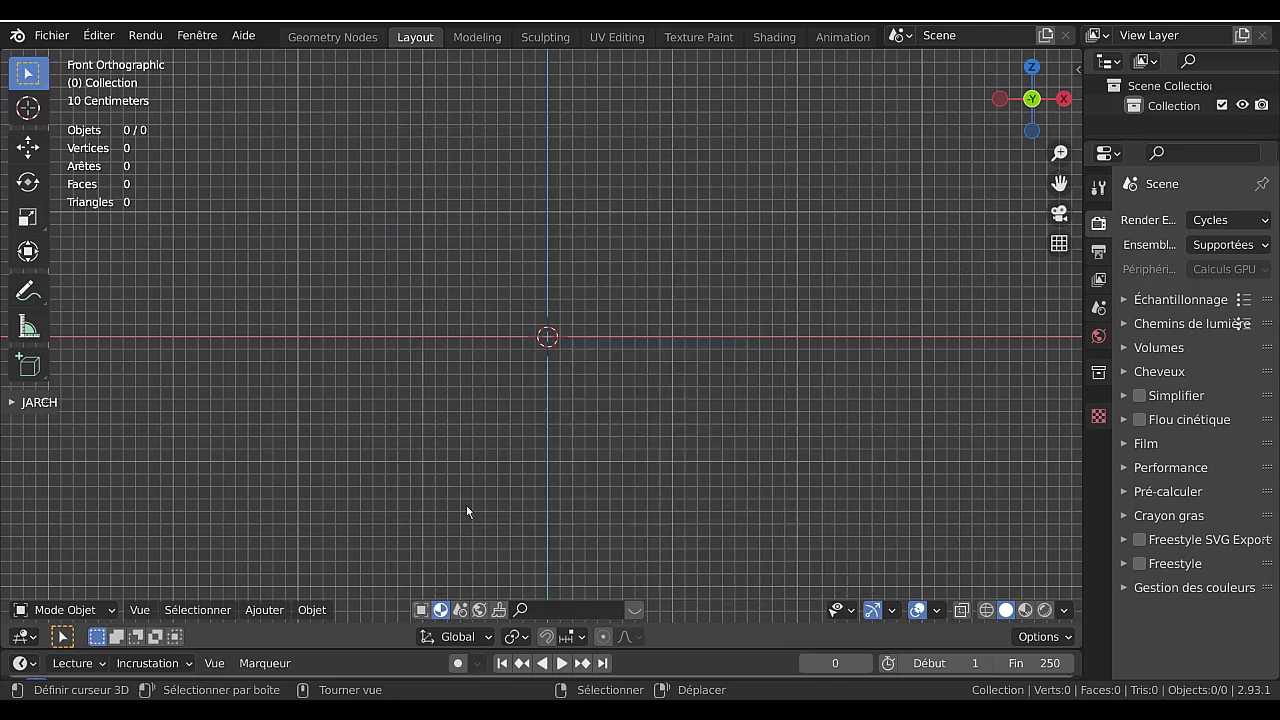
{"action": "left_click", "coordinate": [264, 610]}
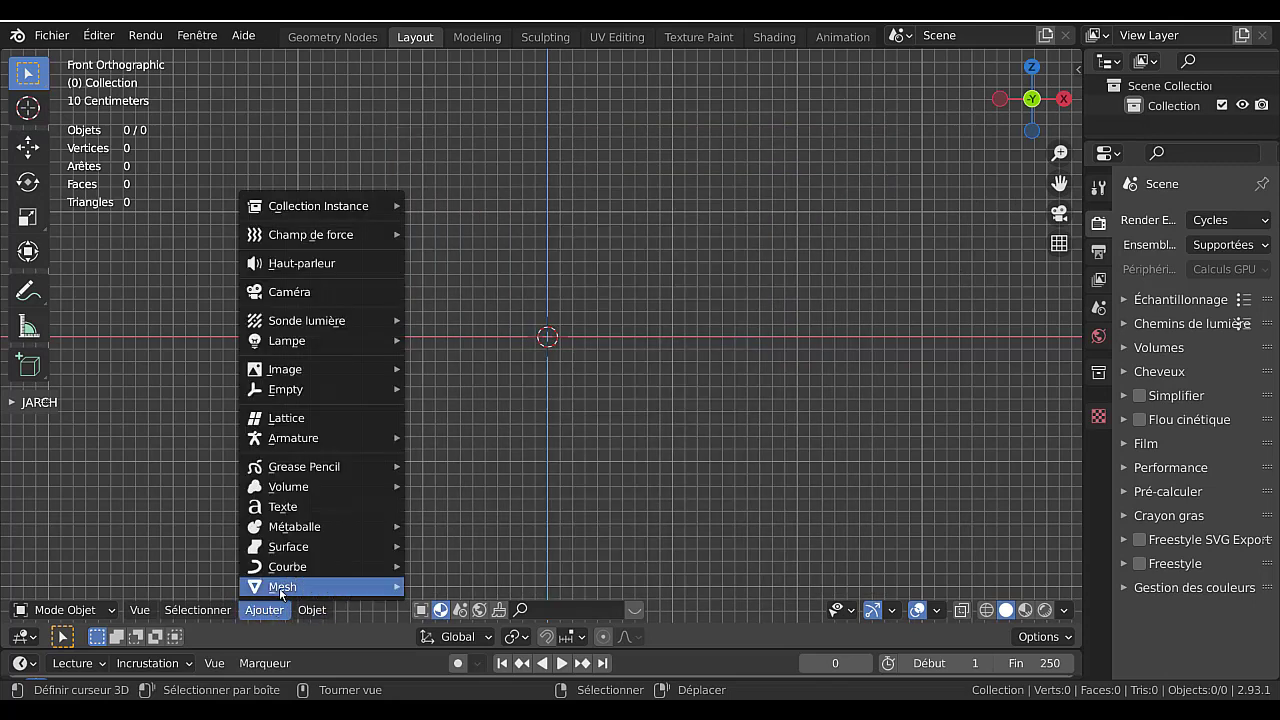
{"action": "mouse_move", "coordinate": [320, 587]}
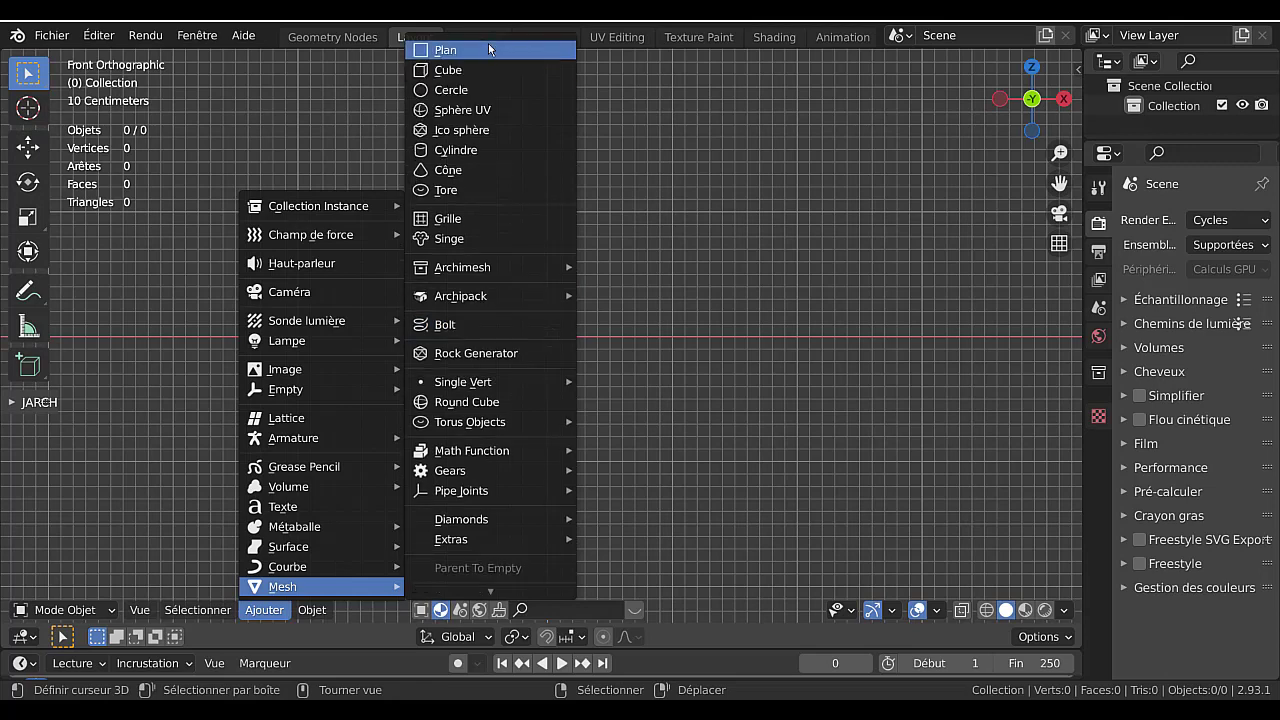
{"action": "left_click", "coordinate": [512, 94]}
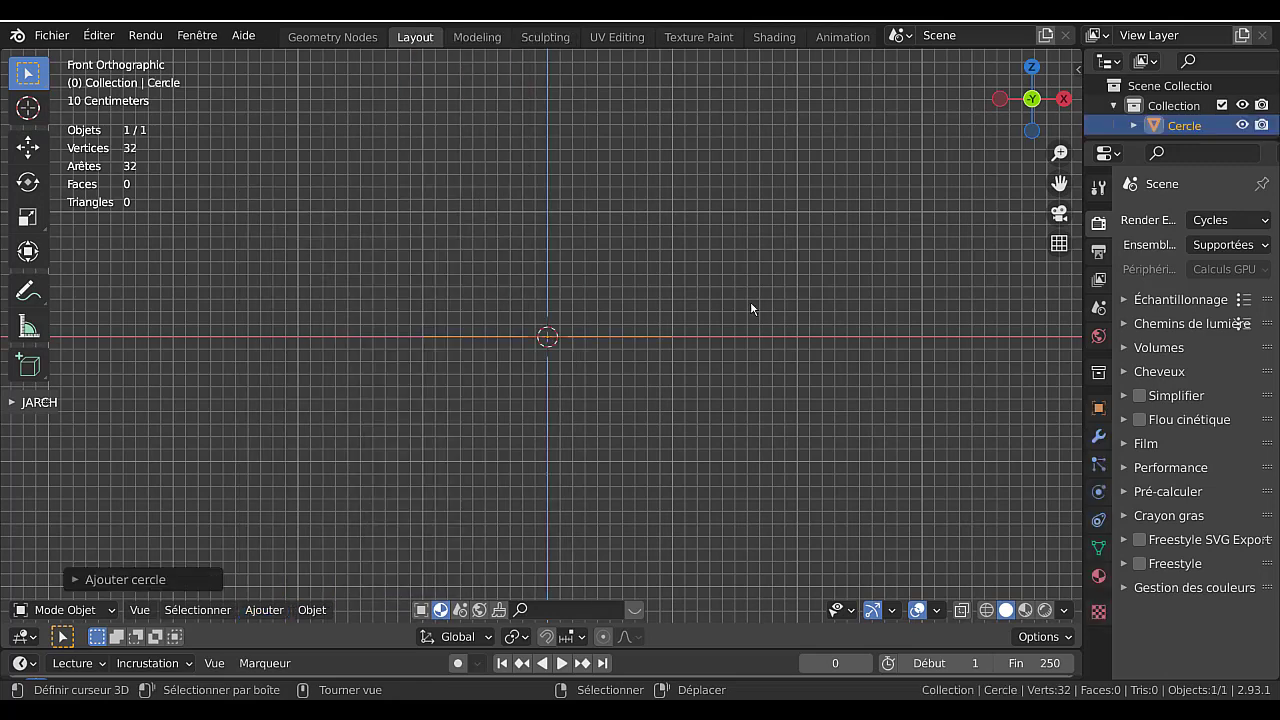
{"action": "key", "text": "KP_7"}
{"action": "key", "text": "Tab"}
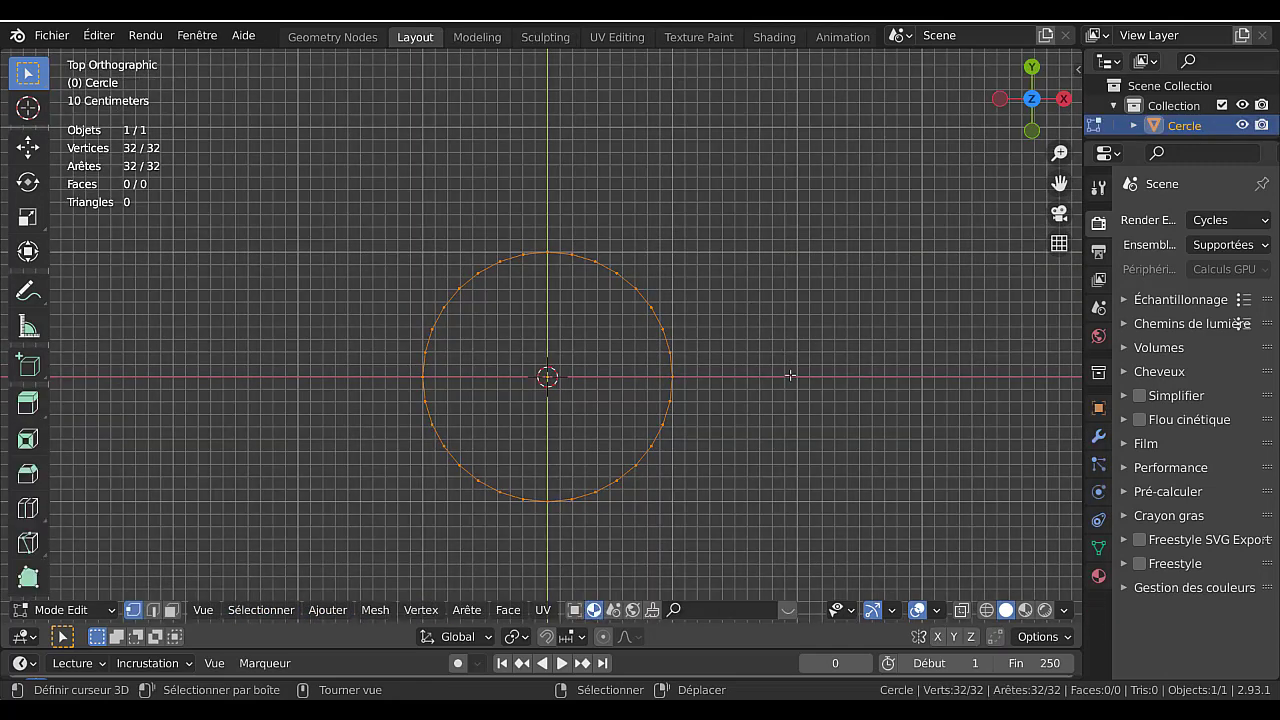
- Circle-select the circle's upper-half vertices and delete them, leaving a 15-vertex arc
{"action": "middle_click_drag", "start_coordinate": [789, 374], "coordinate": [815, 320], "text": "shift"}
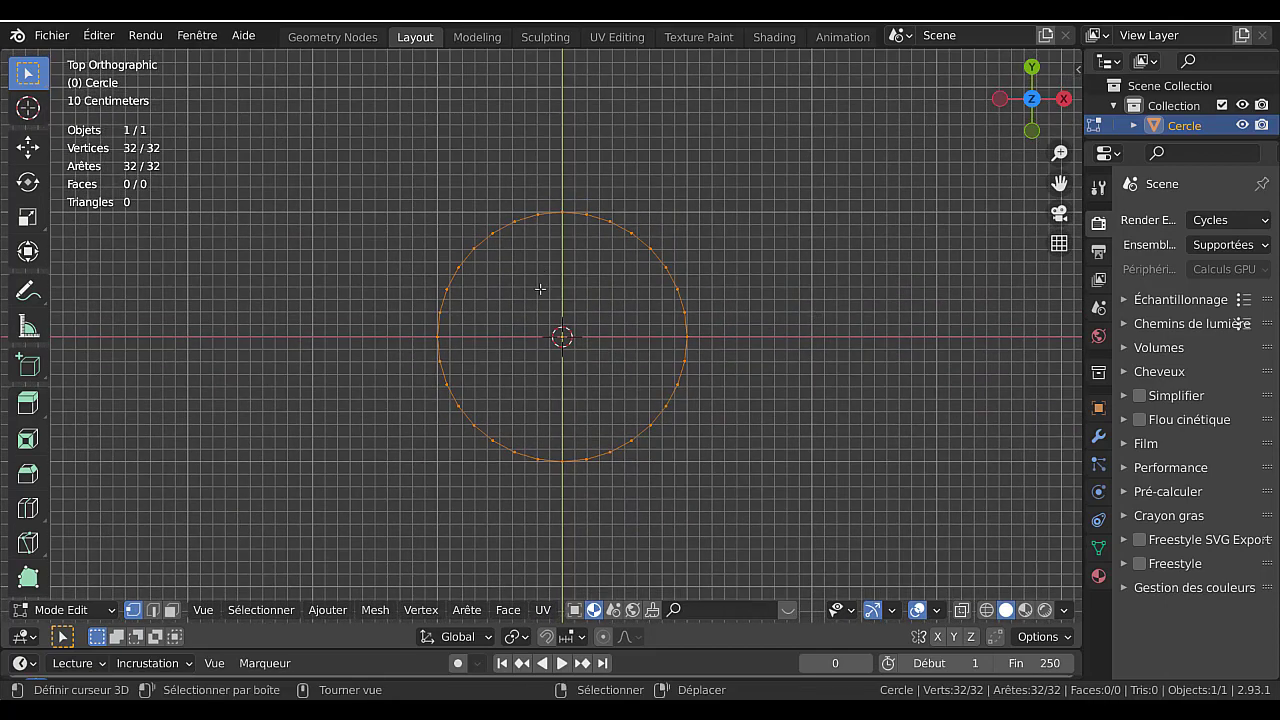
{"action": "key", "text": "alt+a"}
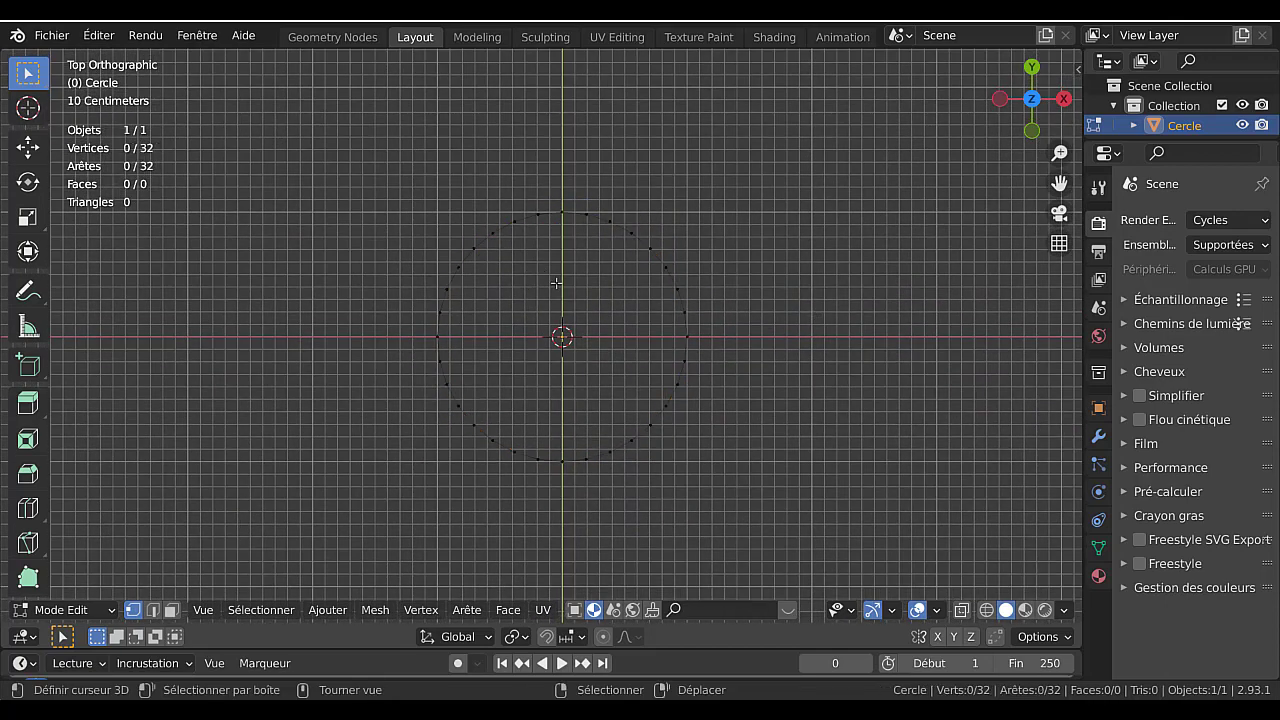
{"action": "key", "text": "c"}
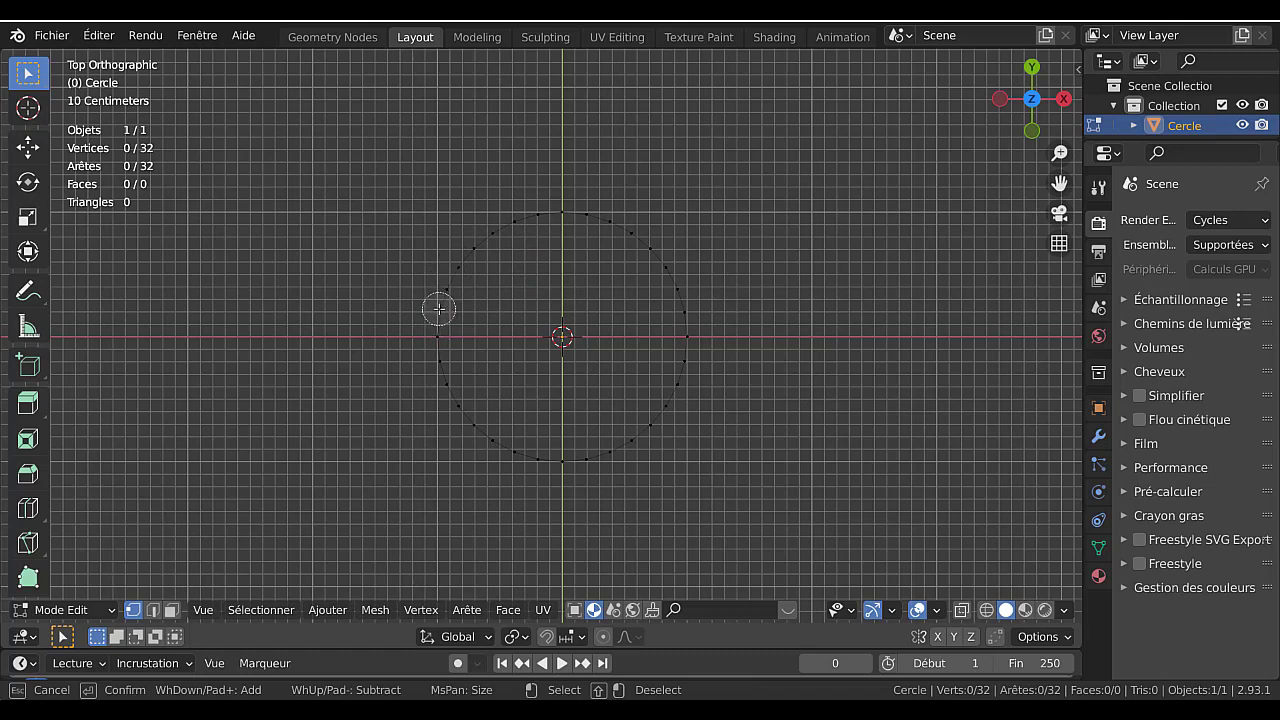
{"action": "mouse_move", "coordinate": [443, 323]}
{"action": "left_mouse_down"}
{"action": "mouse_move", "coordinate": [446, 300]}
{"action": "mouse_move", "coordinate": [543, 214]}
{"action": "mouse_move", "coordinate": [659, 269]}
{"action": "mouse_move", "coordinate": [691, 333]}
{"action": "left_mouse_up"}
{"action": "right_click", "coordinate": [691, 333]}
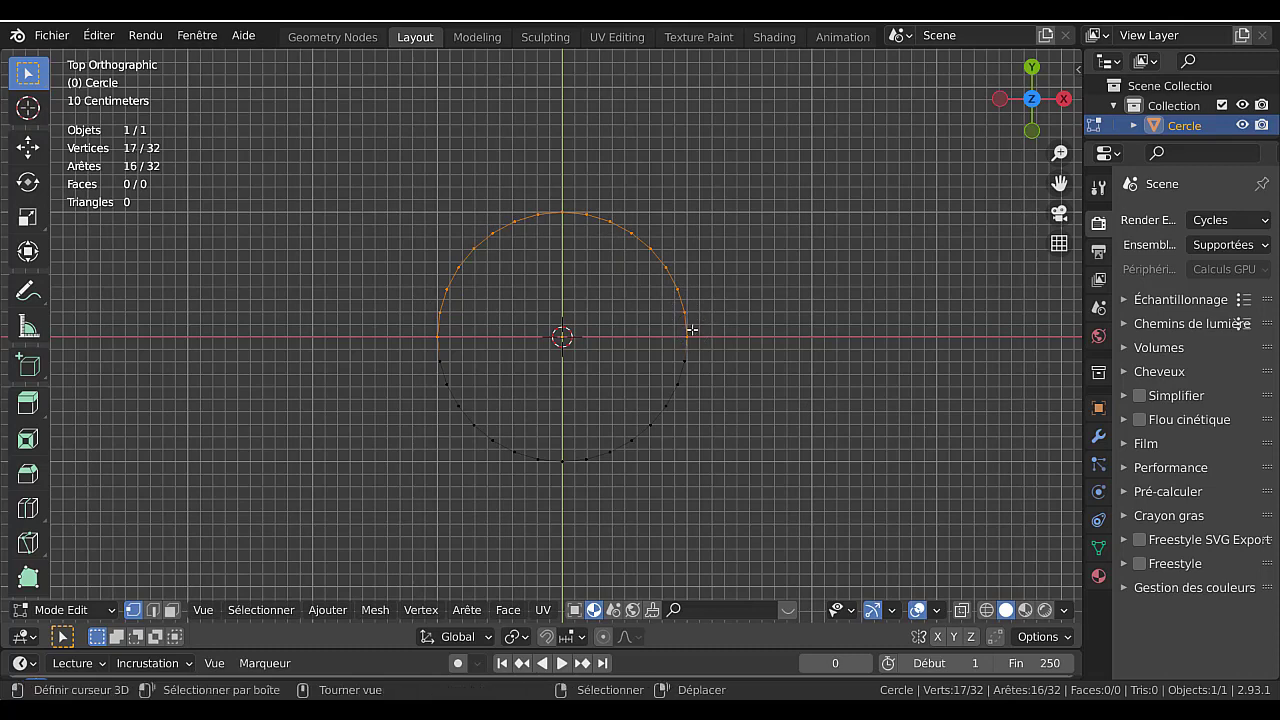
{"action": "scroll", "coordinate": [797, 340], "scroll_direction": "up", "scroll_amount": 1}
{"action": "scroll", "coordinate": [814, 337], "scroll_direction": "up", "scroll_amount": 1}
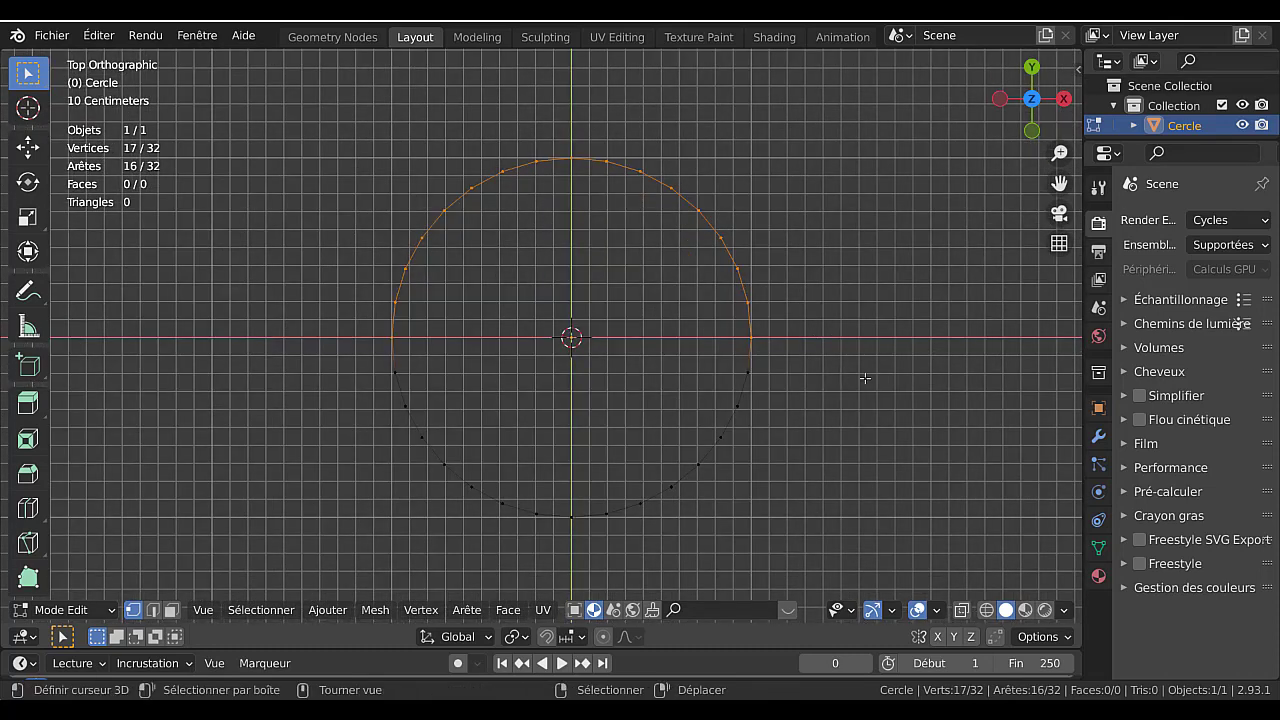
{"action": "key", "text": "x"}
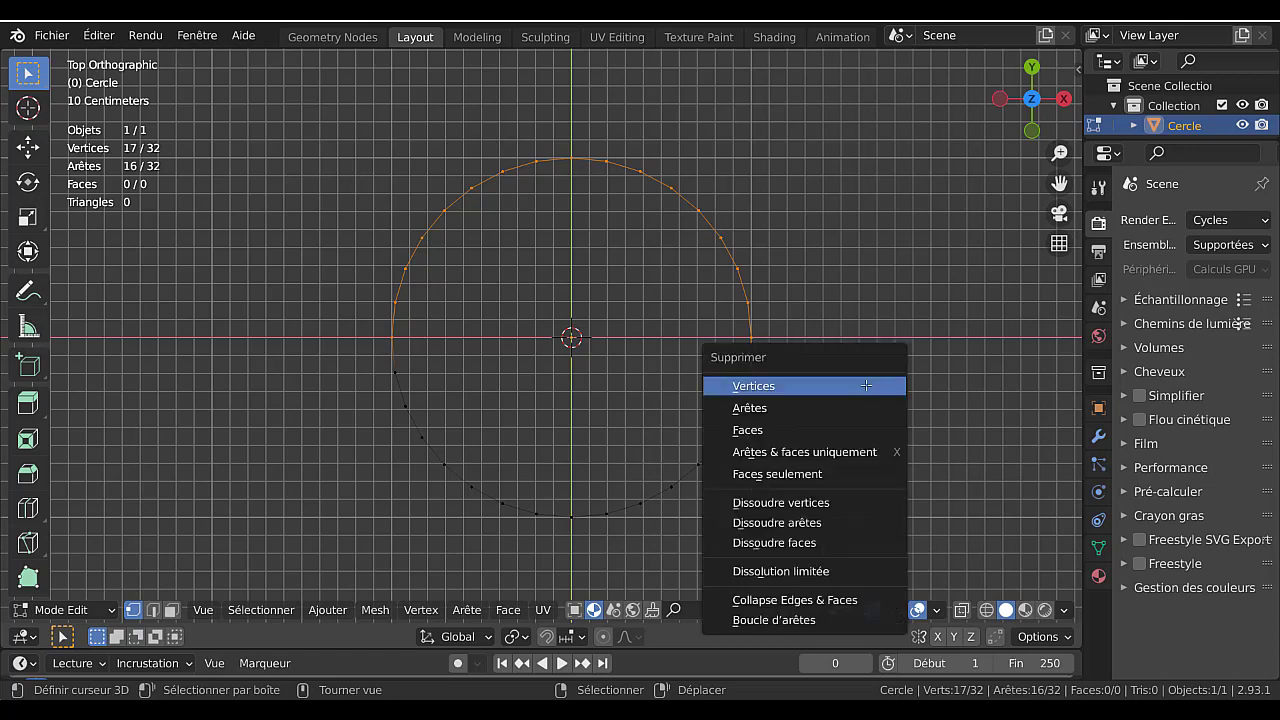
{"action": "left_click", "coordinate": [867, 386]}
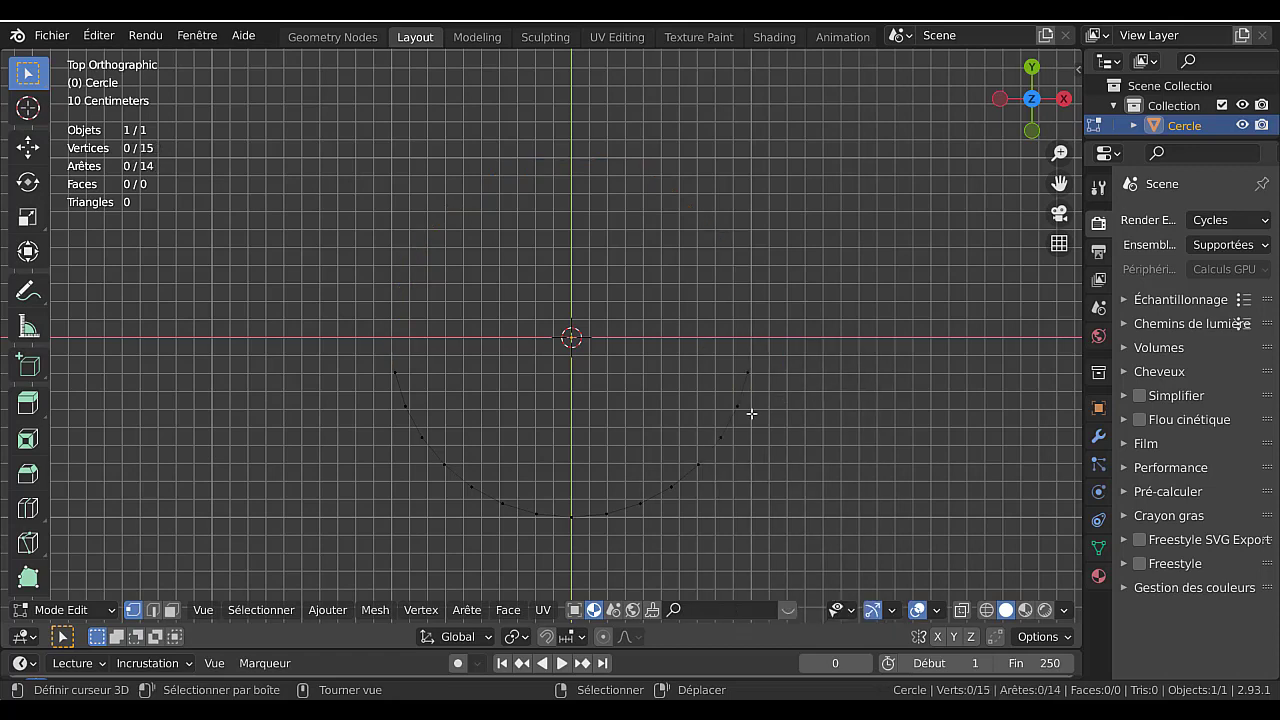
- Extrude the whole arc and scale the new vertices to 0 along Y into a straight edge
{"action": "key", "text": "a"}
{"action": "scroll", "coordinate": [751, 413], "scroll_direction": "down", "scroll_amount": 1}
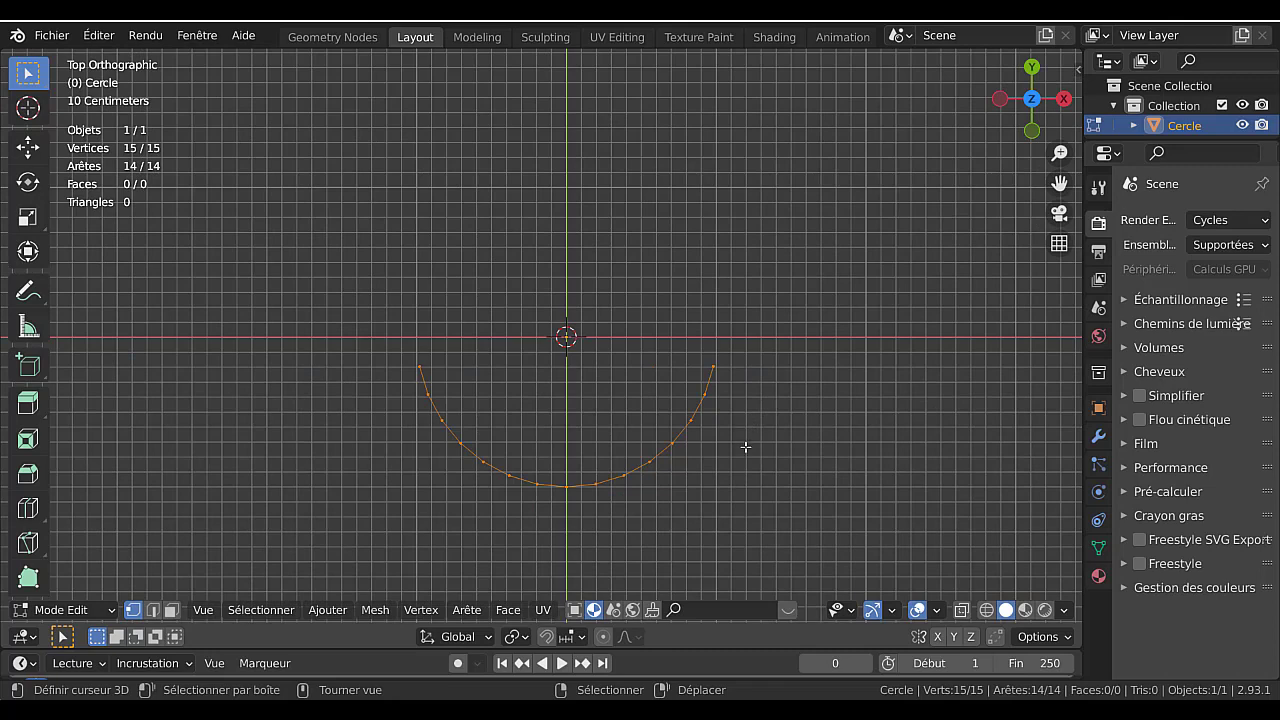
{"action": "key", "text": "e"}
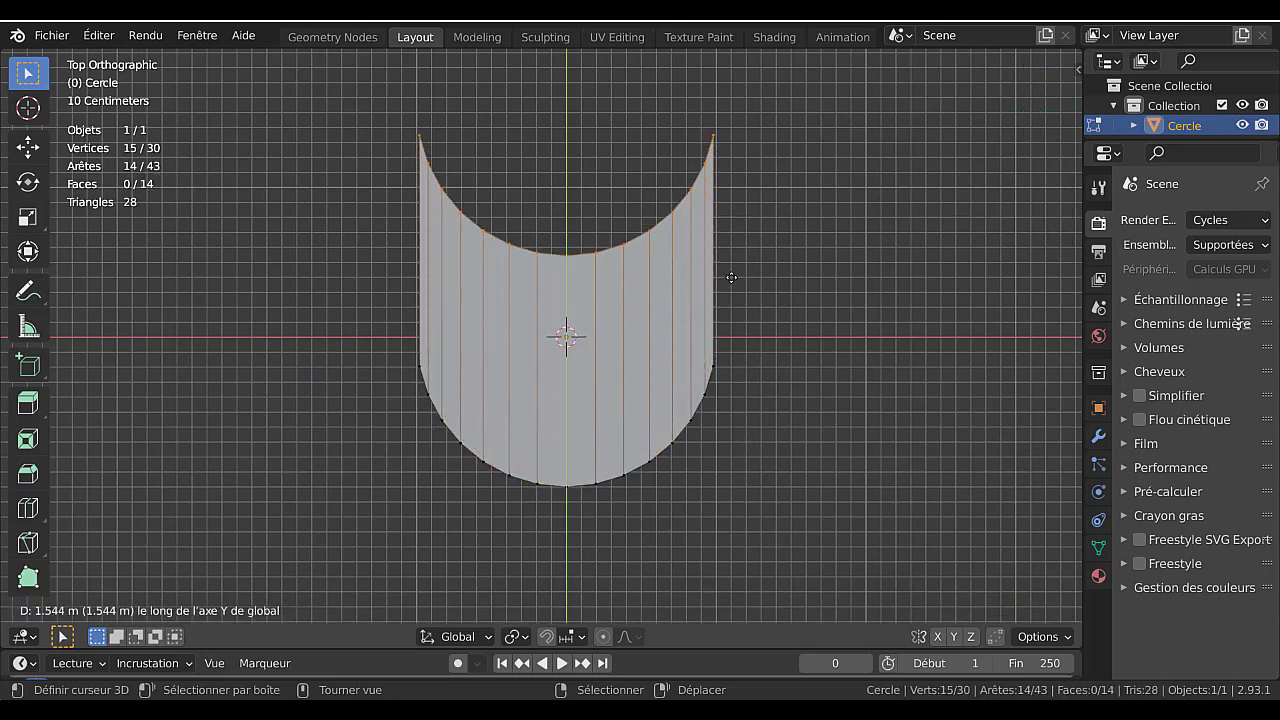
{"action": "left_click", "coordinate": [716, 219]}
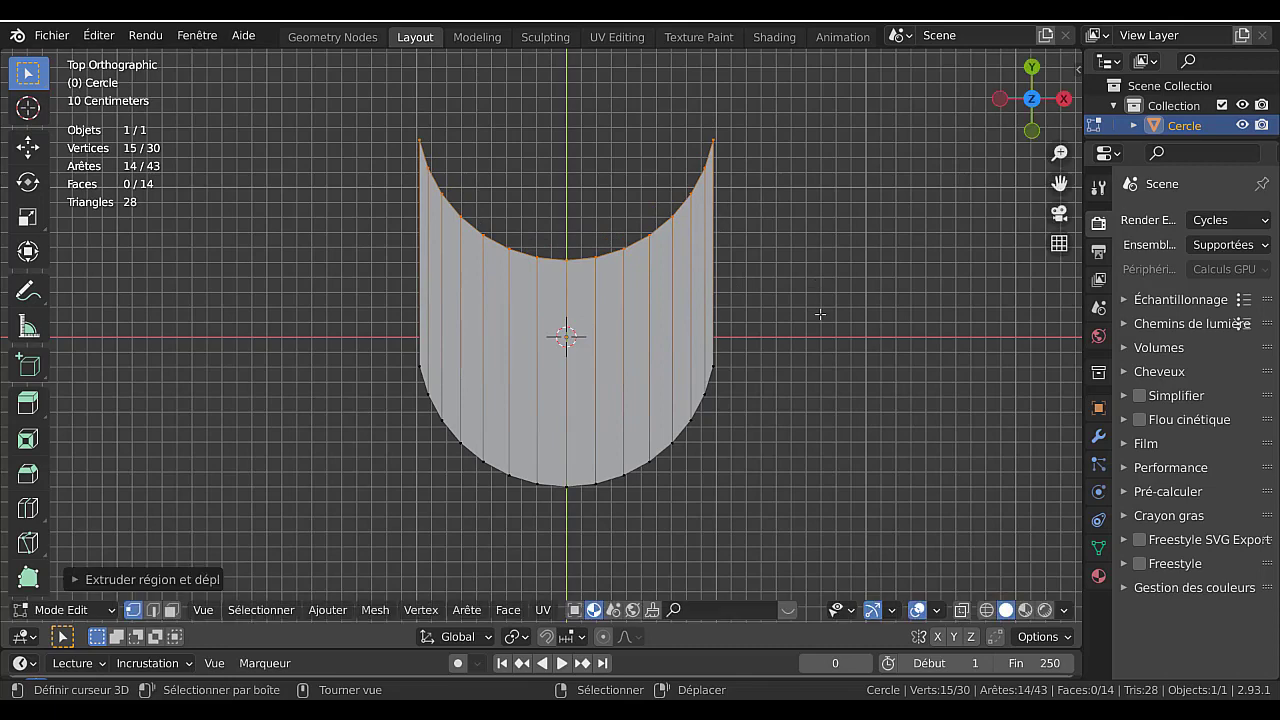
{"action": "scroll", "coordinate": [797, 331], "scroll_direction": "down", "scroll_amount": 1}
{"action": "scroll", "coordinate": [797, 331], "scroll_direction": "down", "scroll_amount": 1}
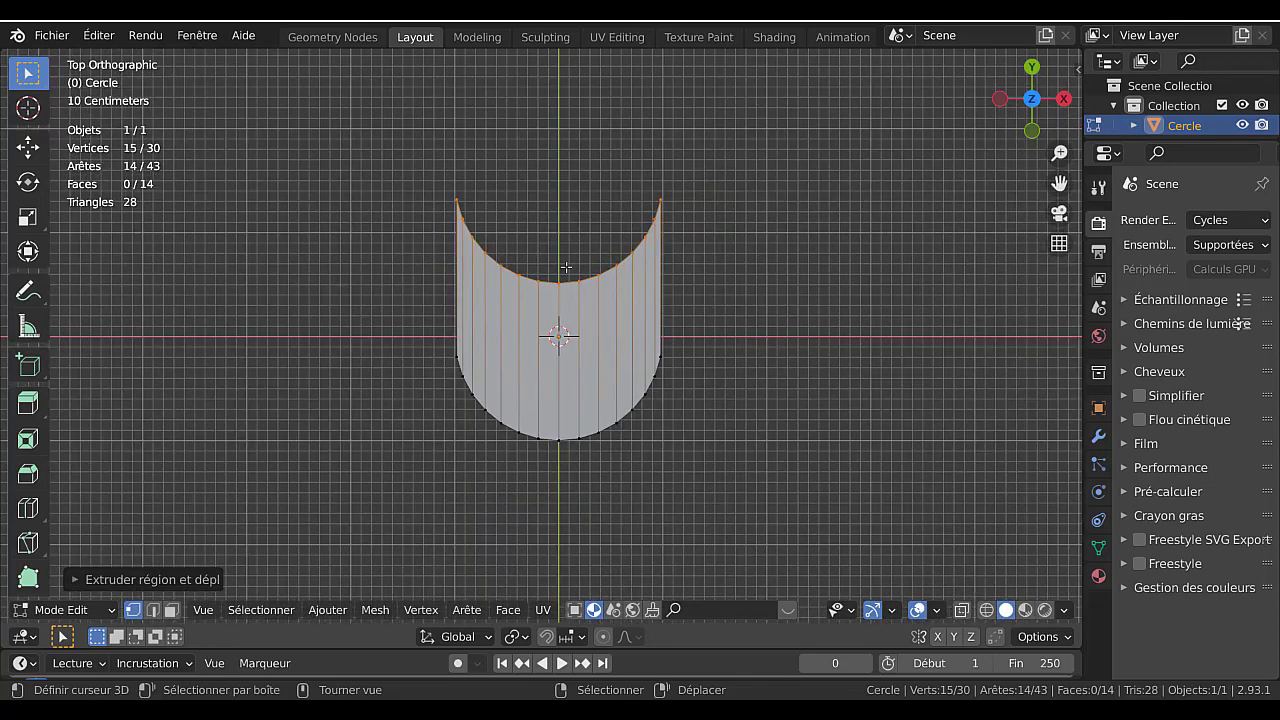
{"action": "key", "text": "s"}
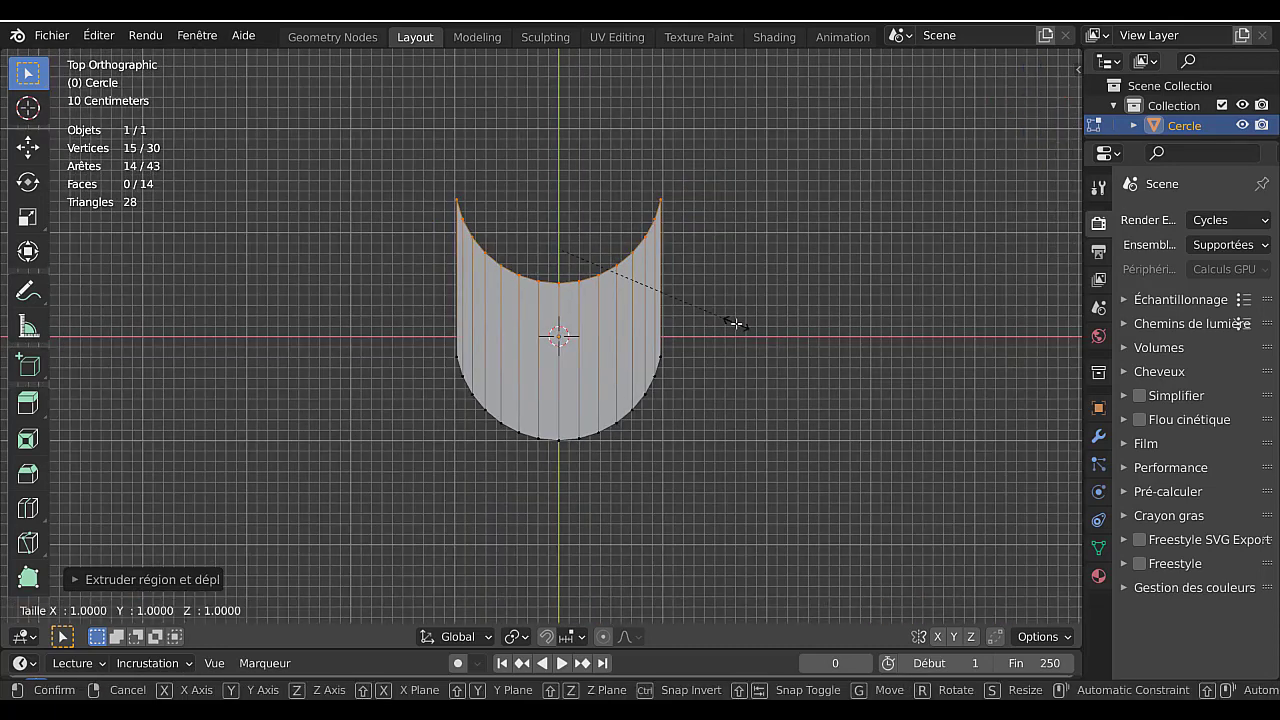
{"action": "type", "text": "y0"}
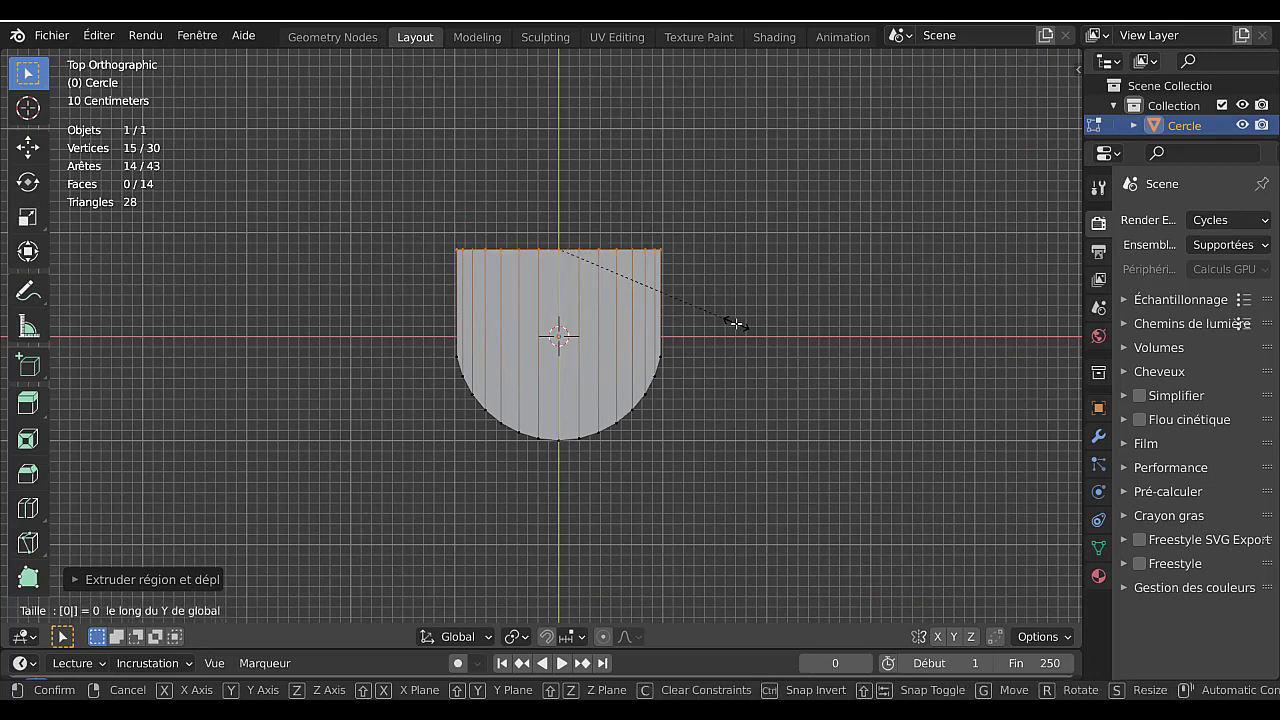
{"action": "key", "text": "Return"}
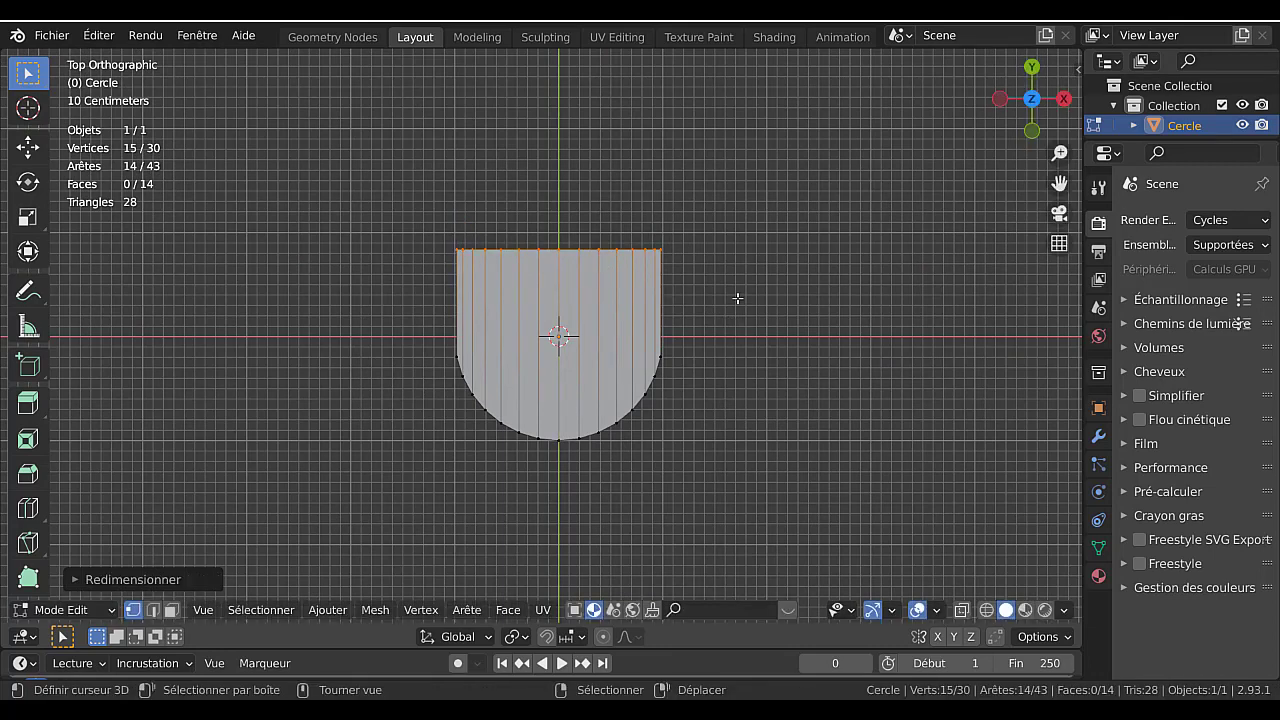
- Move the straight top edge down along Y onto the circle's centre line
{"action": "key", "text": "g"}
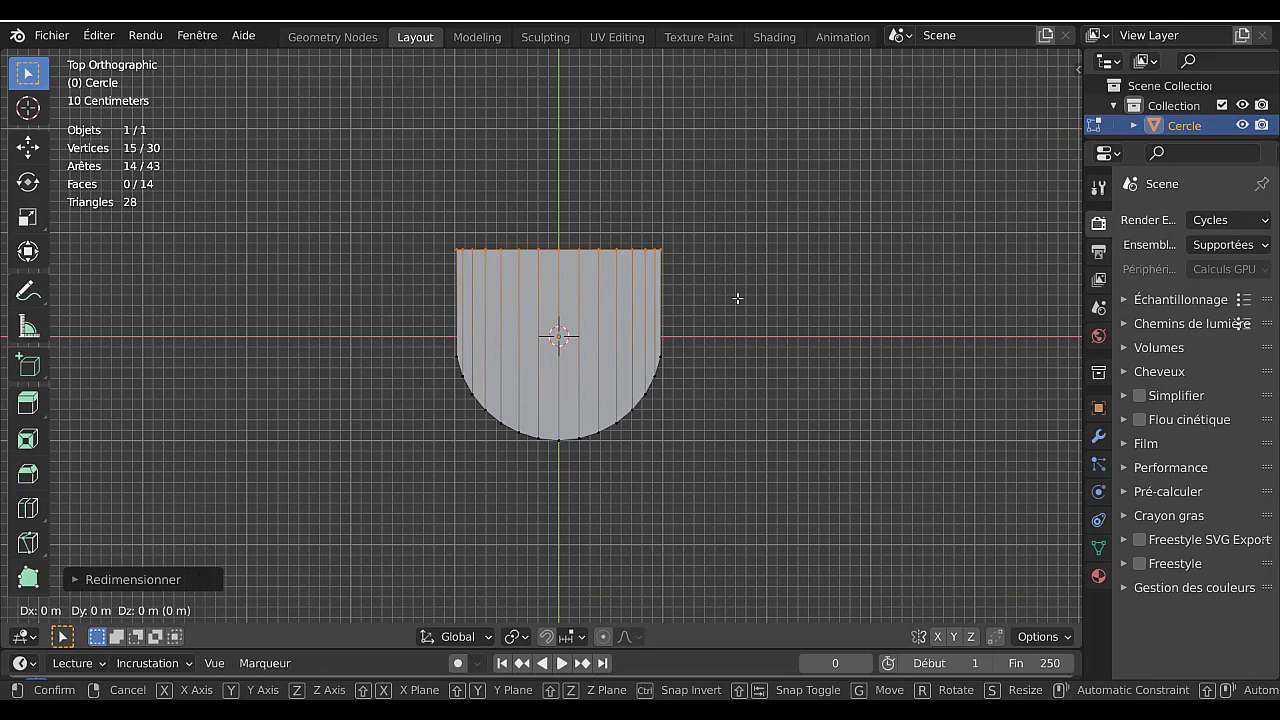
{"action": "key", "text": "y"}
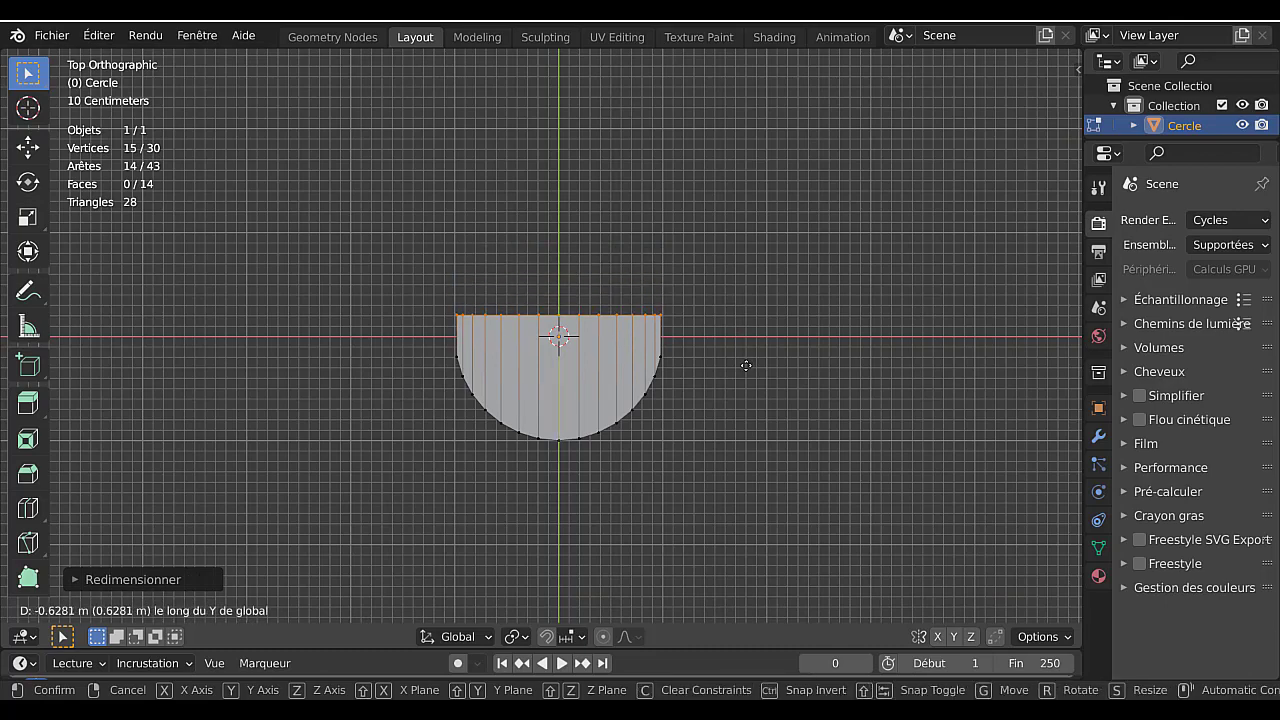
{"action": "left_click", "coordinate": [747, 359]}
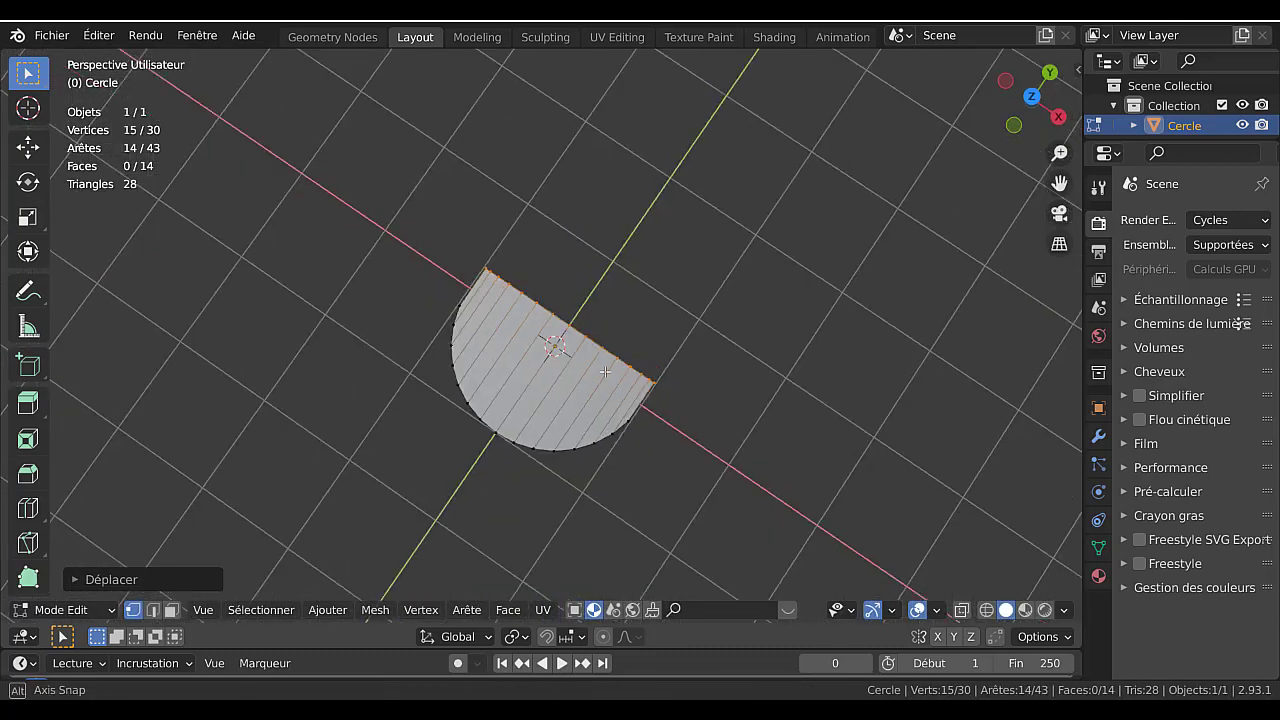
{"action": "mouse_move", "coordinate": [693, 425]}
{"action": "middle_mouse_down"}
{"action": "mouse_move", "coordinate": [597, 266]}
{"action": "mouse_move", "coordinate": [600, 333]}
{"action": "mouse_move", "coordinate": [647, 406]}
{"action": "mouse_move", "coordinate": [663, 397]}
{"action": "mouse_move", "coordinate": [714, 443]}
{"action": "mouse_move", "coordinate": [729, 394]}
{"action": "middle_mouse_up"}
{"action": "key", "text": "Tab"}
{"action": "scroll", "coordinate": [609, 369], "scroll_direction": "up", "scroll_amount": 3}
{"action": "key", "text": "Tab"}
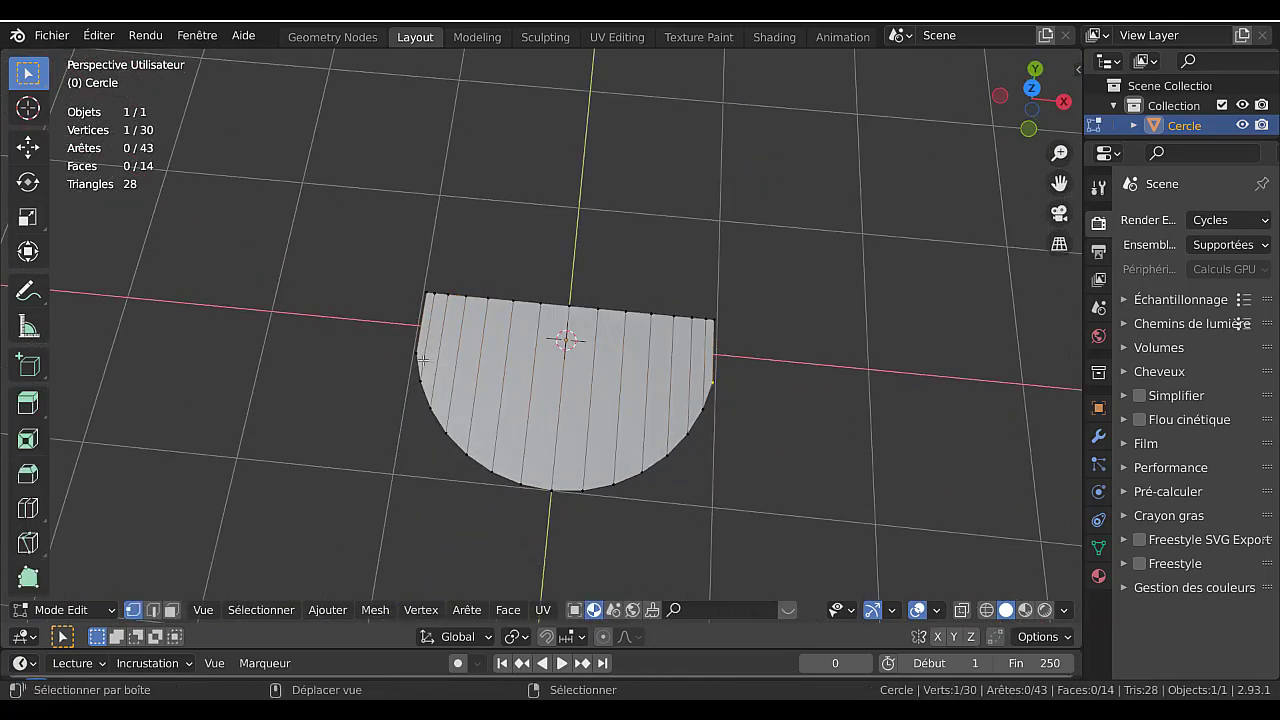
- Select all the vertices along the curved lower edge and return to top view
{"action": "left_click", "coordinate": [421, 357], "text": "shift"}
{"action": "key", "text": "x"}
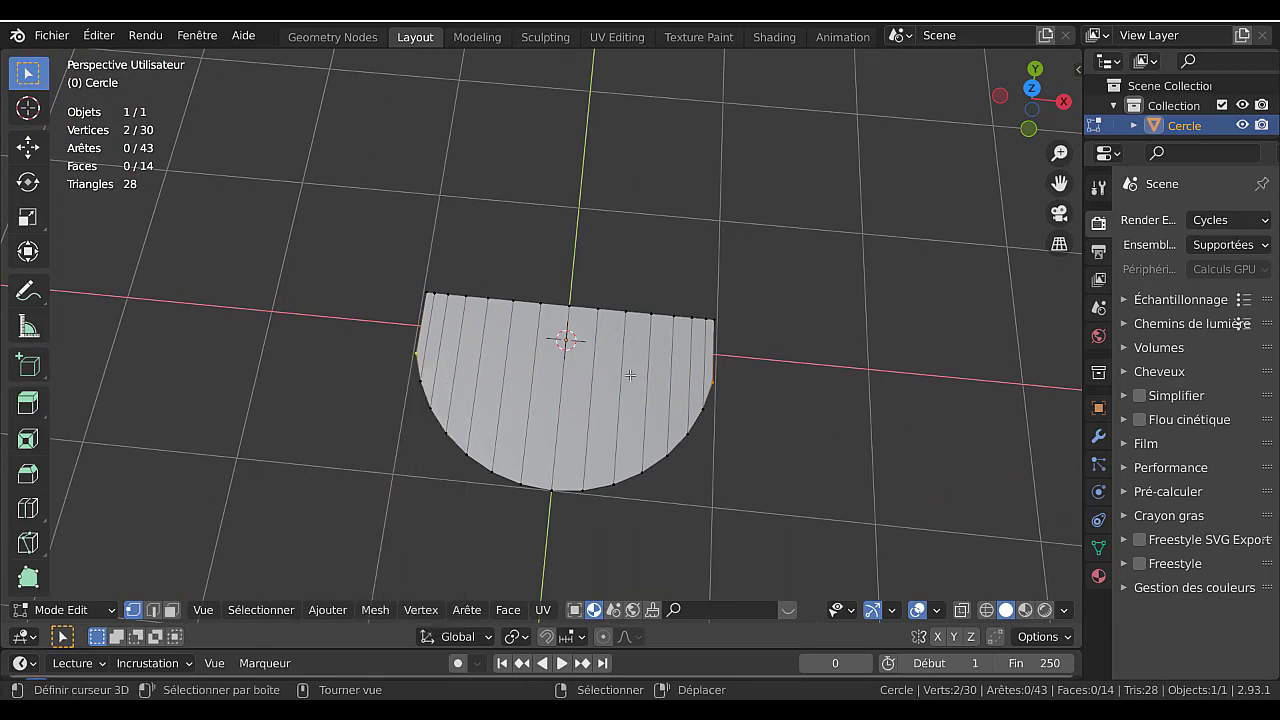
{"action": "key", "text": "c"}
{"action": "left_click", "coordinate": [705, 402]}
{"action": "mouse_move", "coordinate": [687, 441]}
{"action": "left_mouse_down"}
{"action": "mouse_move", "coordinate": [600, 482]}
{"action": "mouse_move", "coordinate": [429, 429]}
{"action": "mouse_move", "coordinate": [405, 365]}
{"action": "left_mouse_up"}
{"action": "key", "text": "Escape"}
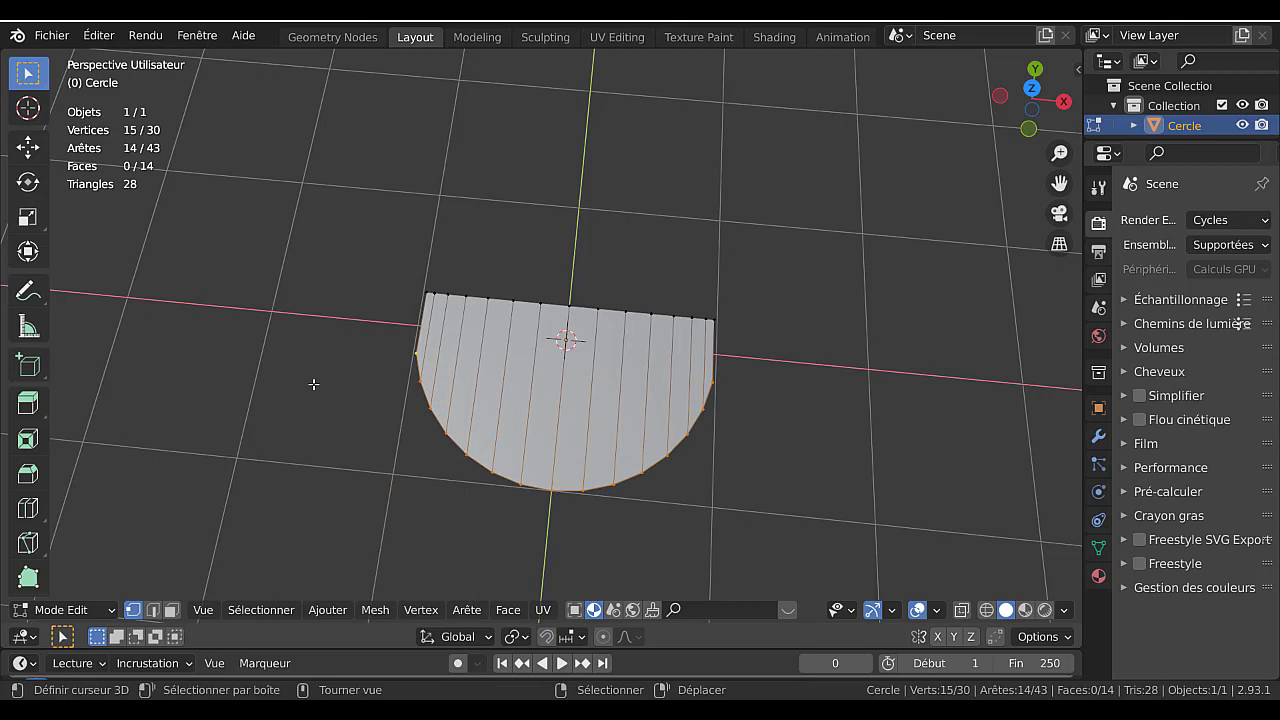
{"action": "key", "text": "KP_7"}
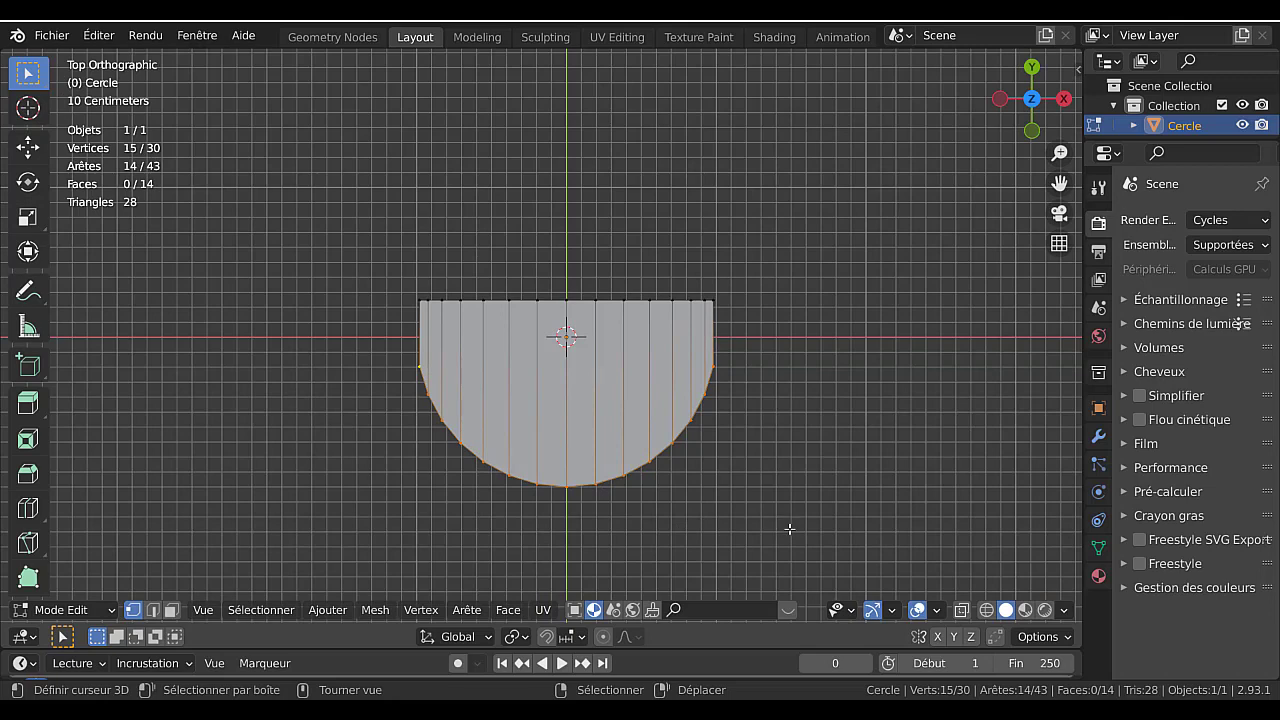
- Scale the curved-edge vertices along Y to flatten the half-disc's curve
{"action": "key", "text": "s"}
{"action": "key", "text": "y"}
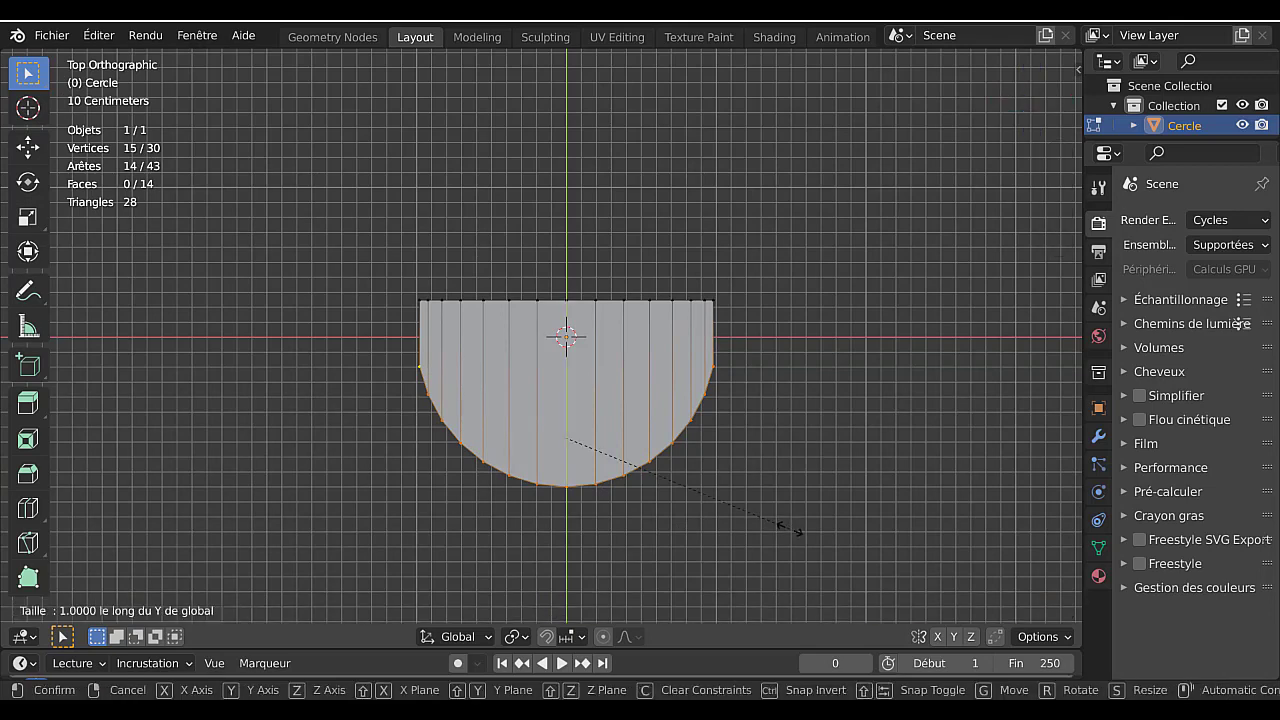
{"action": "left_click", "coordinate": [700, 440]}
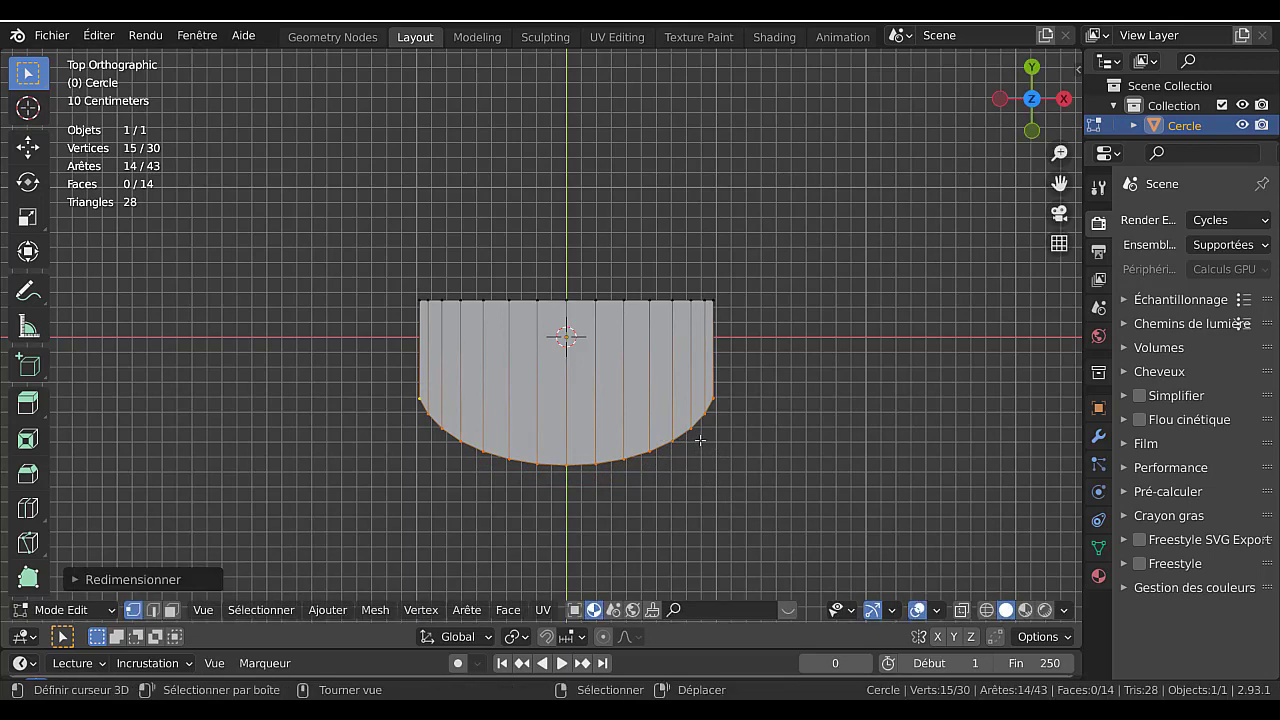
{"action": "key", "text": "Tab"}
{"action": "key", "text": "Tab"}
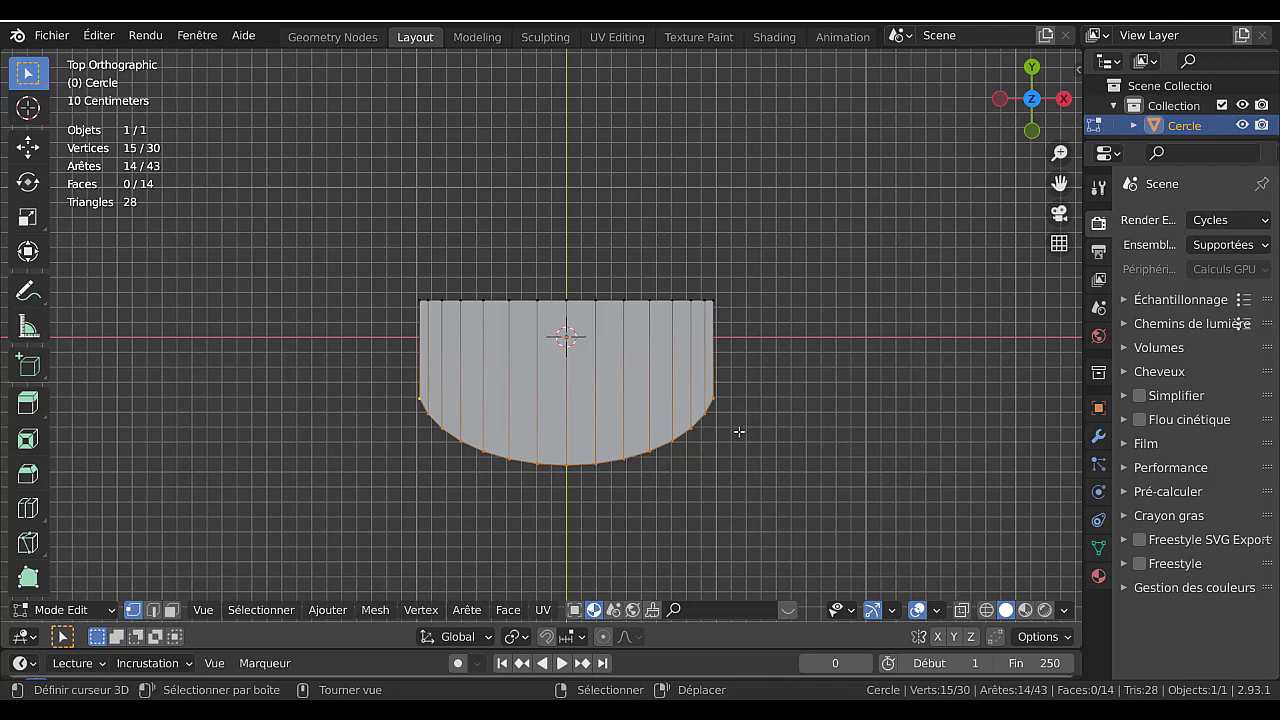
{"action": "mouse_move", "coordinate": [779, 443]}
{"action": "middle_mouse_down"}
{"action": "mouse_move", "coordinate": [717, 423]}
{"action": "mouse_move", "coordinate": [680, 325]}
{"action": "middle_mouse_up"}
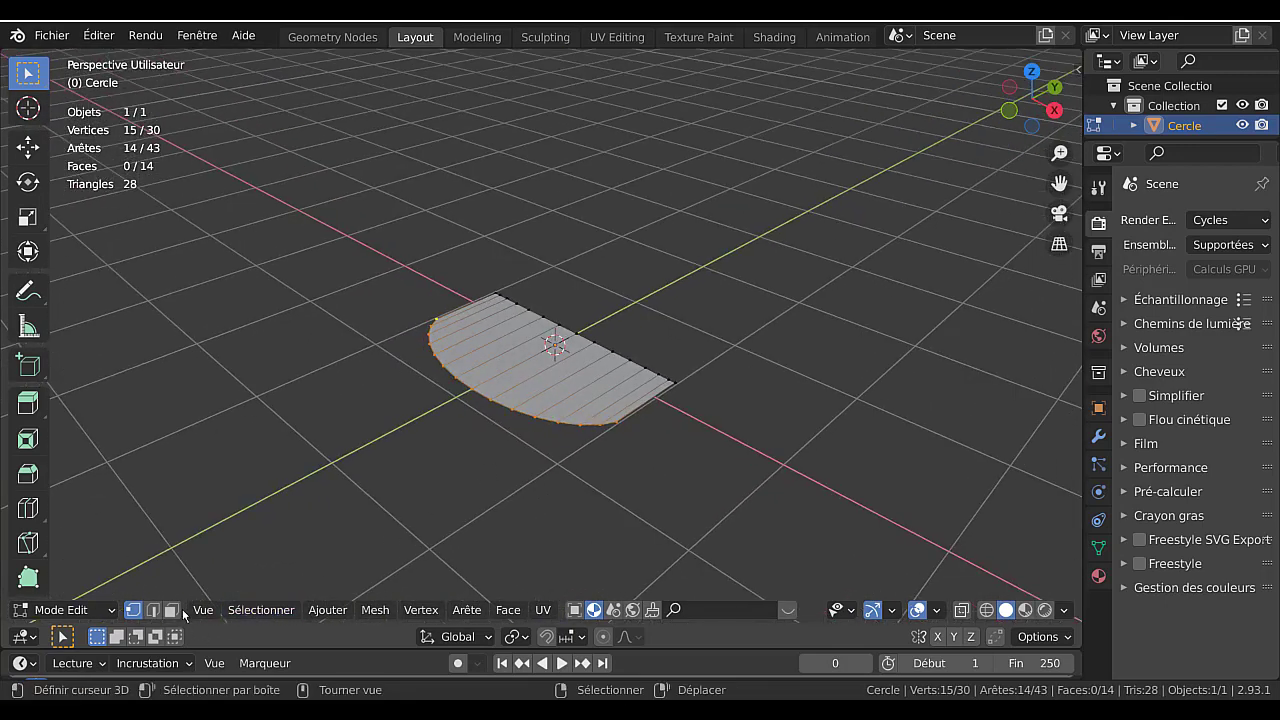
- Select a single edge in Edge mode and enable proportional editing with Sphère falloff
{"action": "left_click", "coordinate": [152, 610]}
{"action": "left_click", "coordinate": [491, 369]}
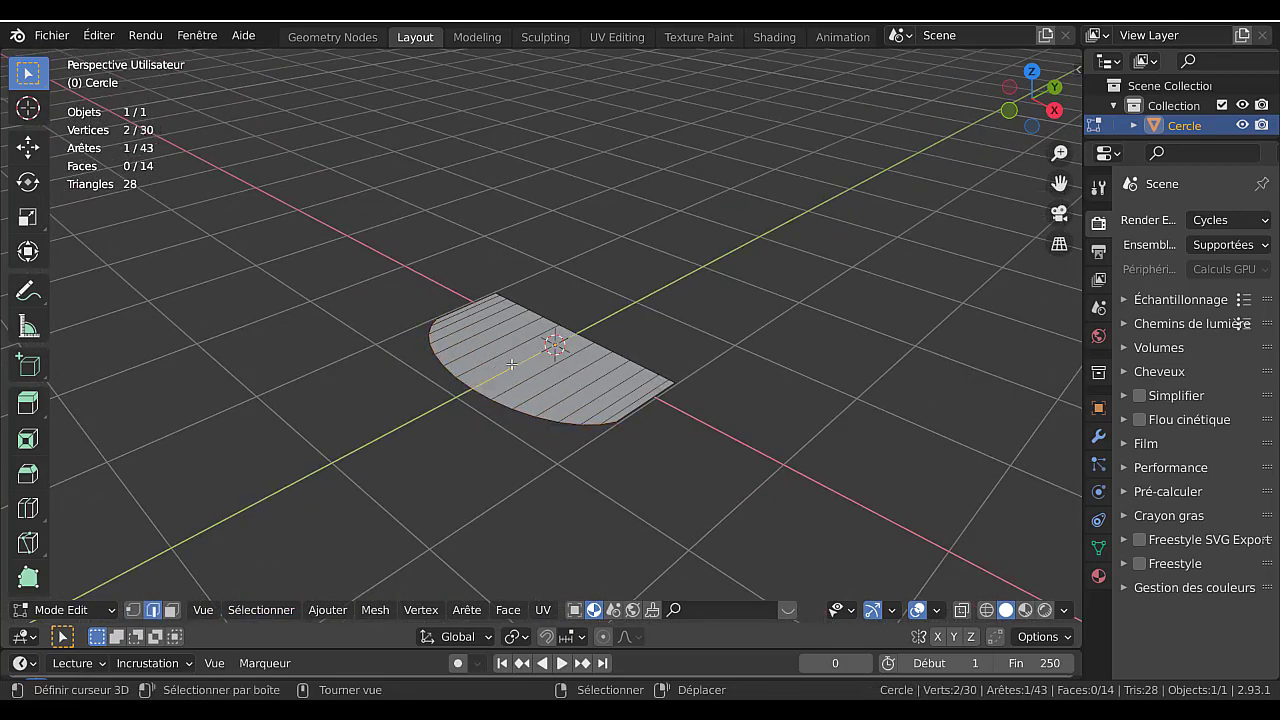
{"action": "middle_click_drag", "start_coordinate": [510, 365], "coordinate": [626, 457]}
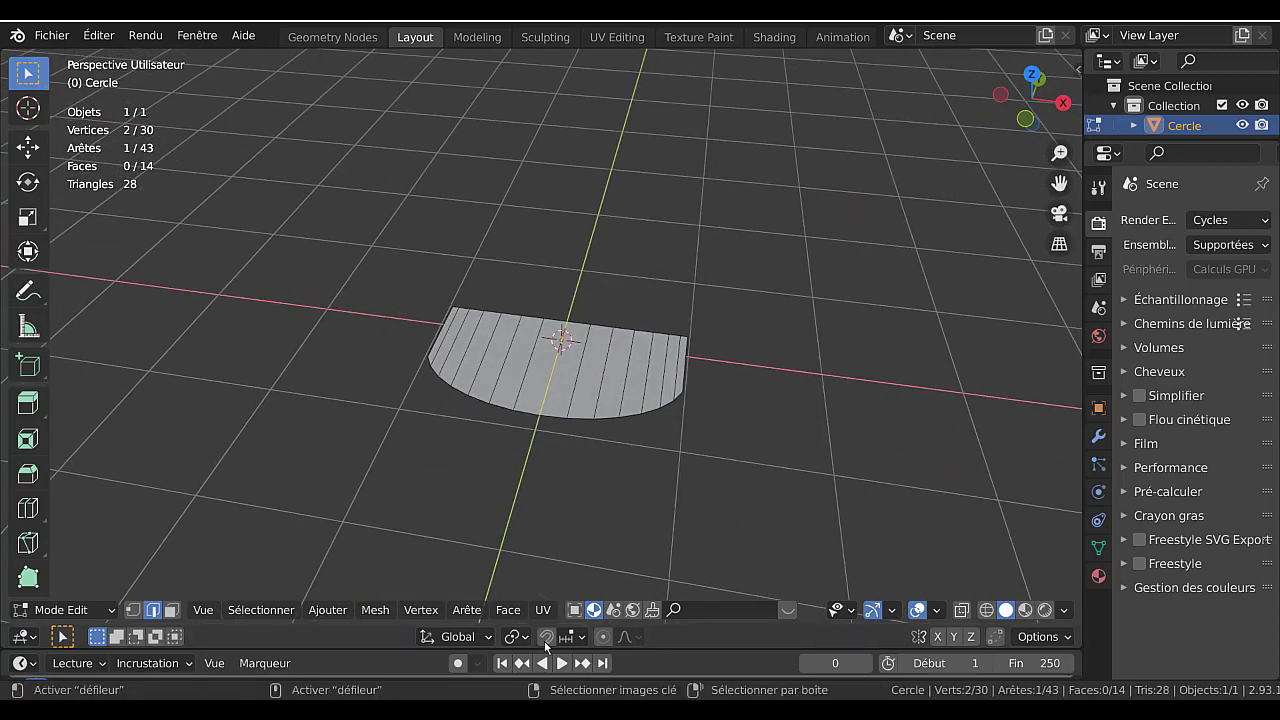
{"action": "left_click", "coordinate": [603, 638]}
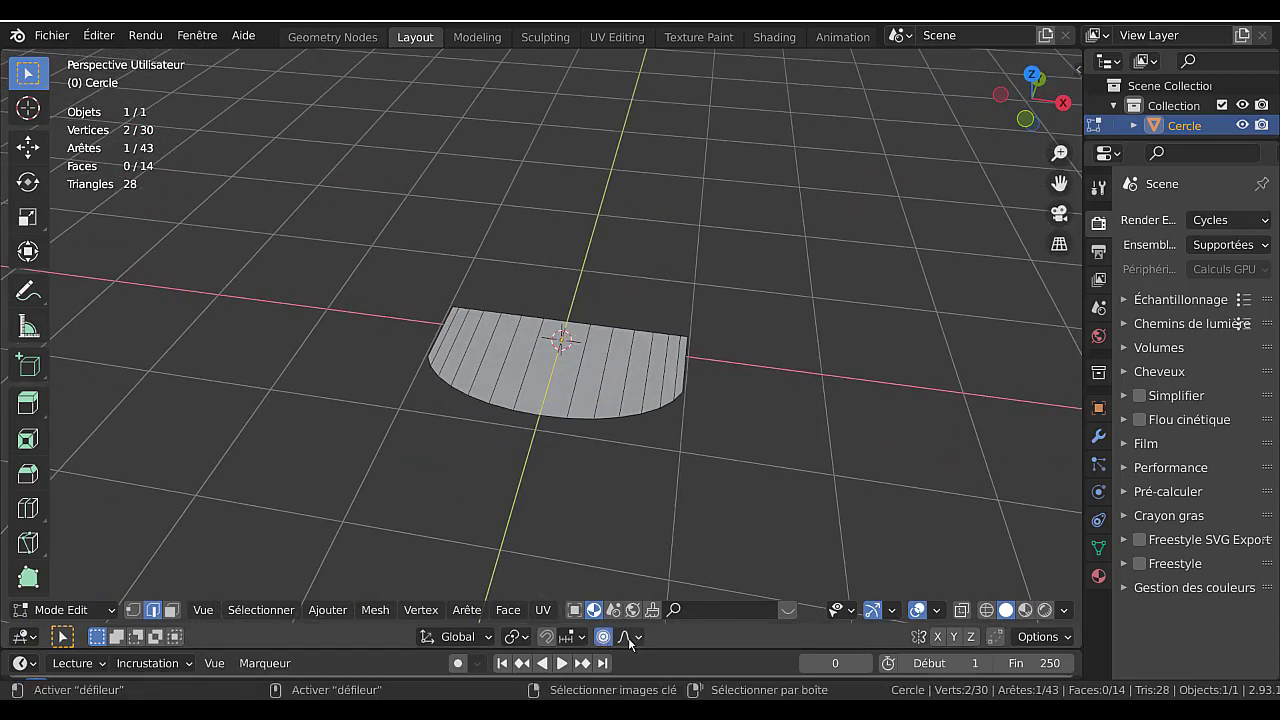
{"action": "left_click", "coordinate": [628, 638]}
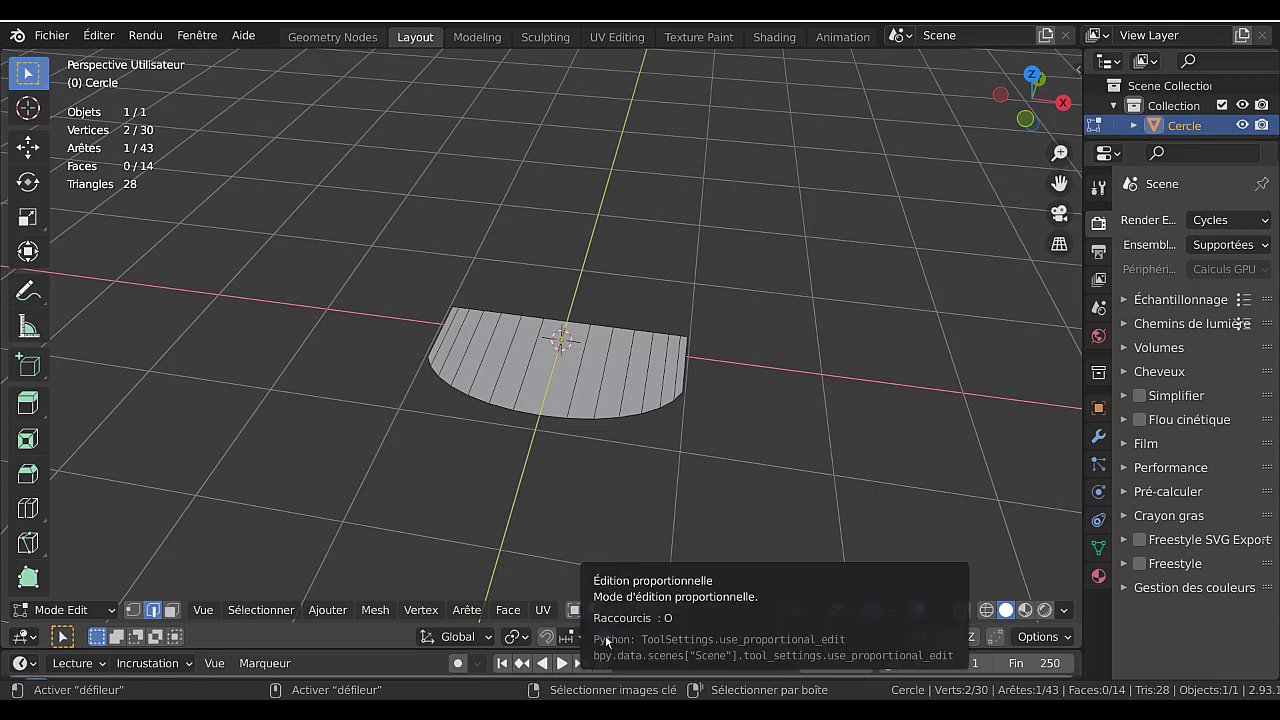
{"action": "left_click", "coordinate": [629, 637]}
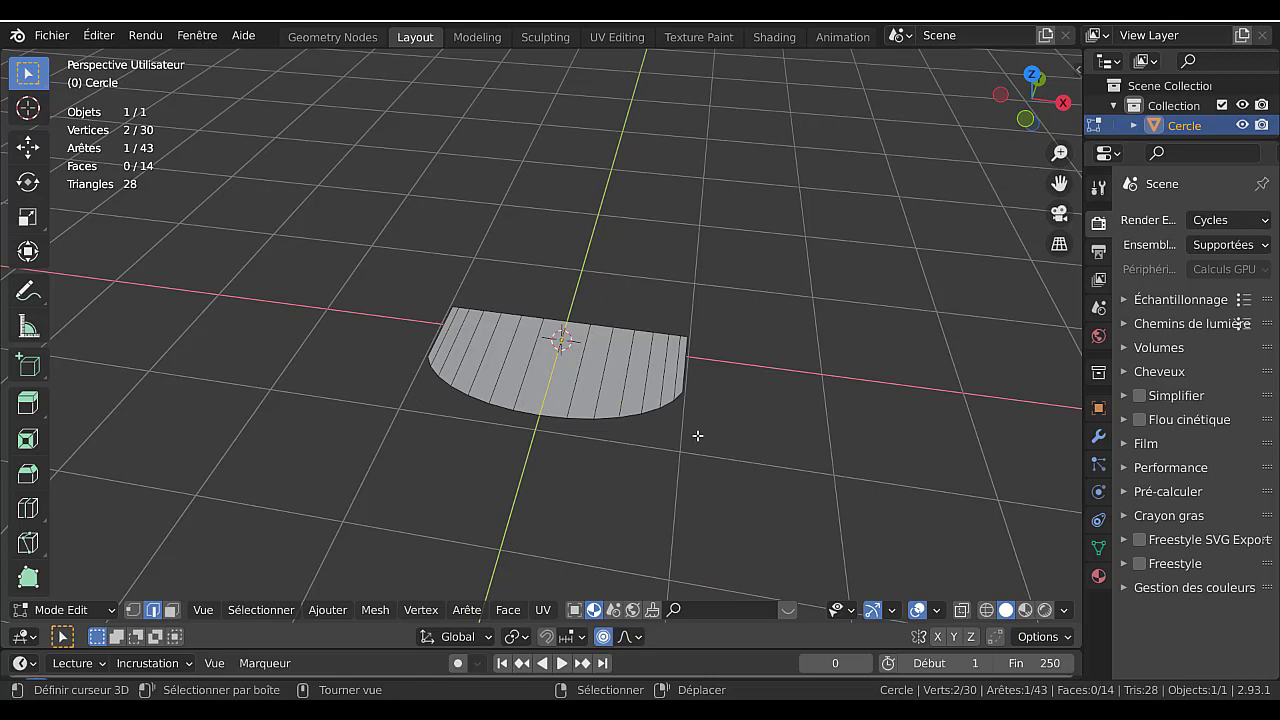
{"action": "left_click", "coordinate": [629, 637]}
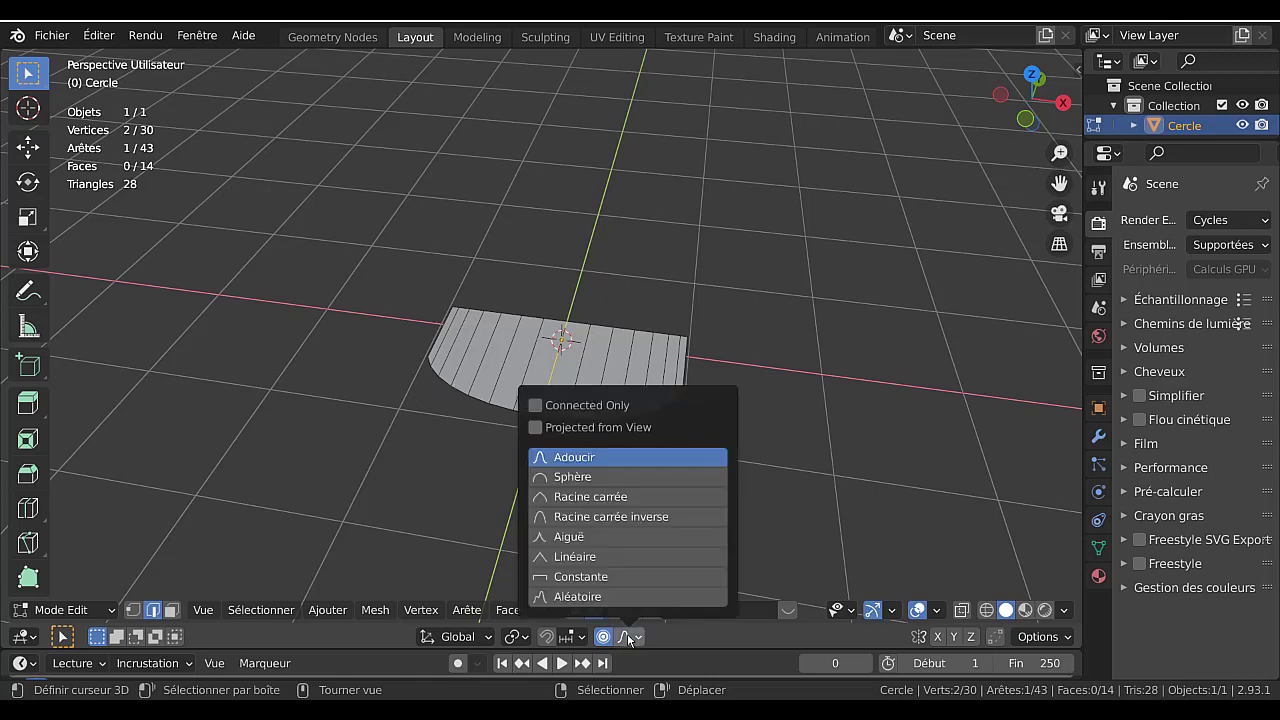
{"action": "left_click", "coordinate": [576, 478]}
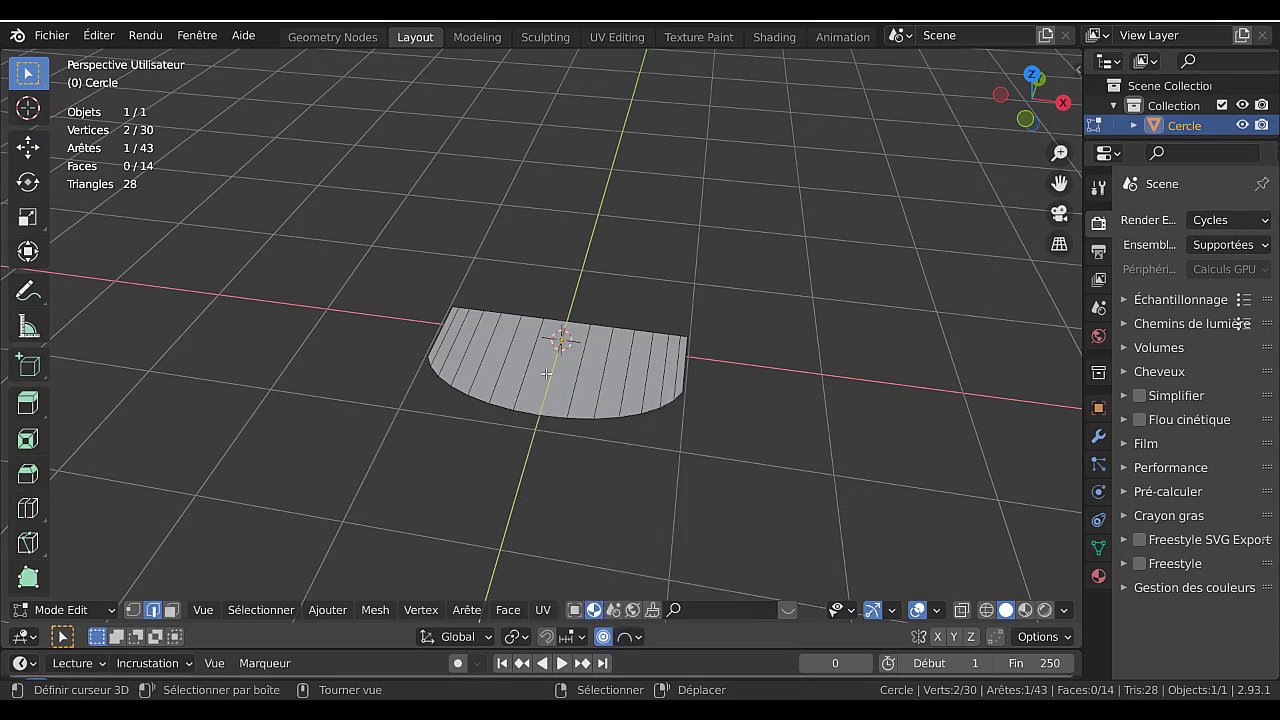
{"action": "middle_click_drag", "start_coordinate": [546, 373], "coordinate": [614, 433]}
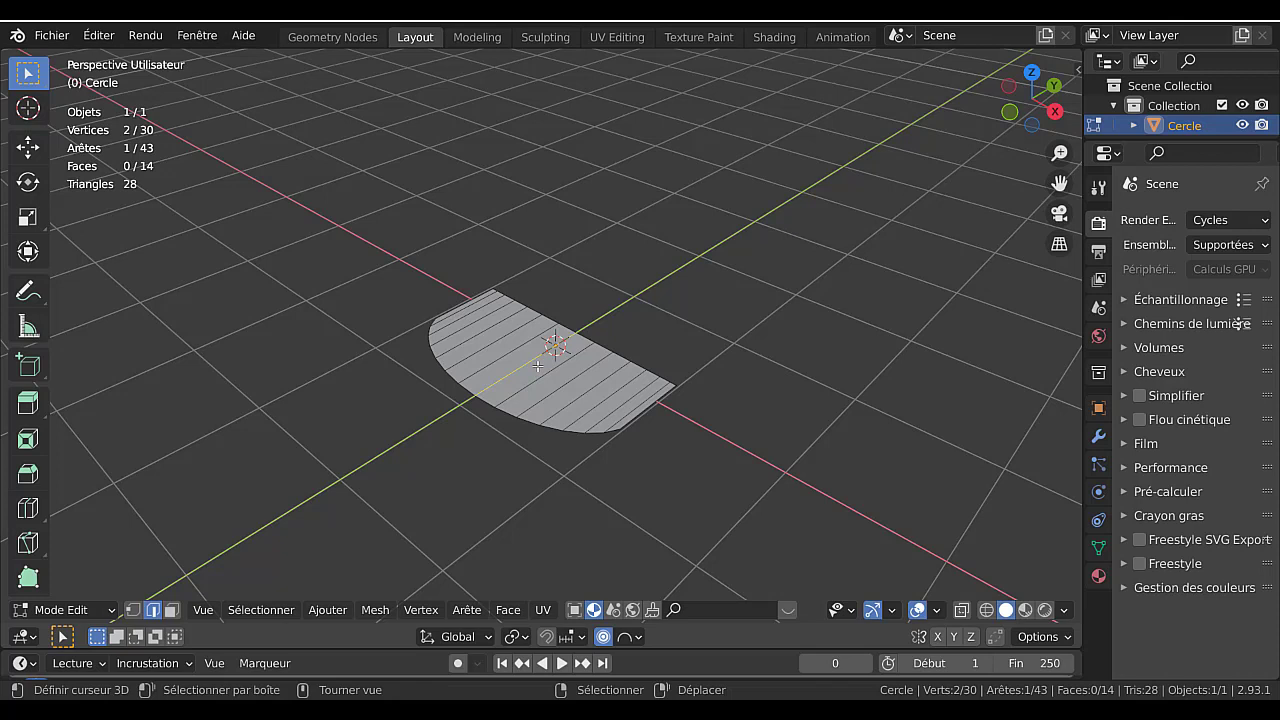
- Raise the selected edge 1.217 m along Z with proportional size 1.61, arching the half-disc
{"action": "key", "text": "g"}
{"action": "key", "text": "z"}
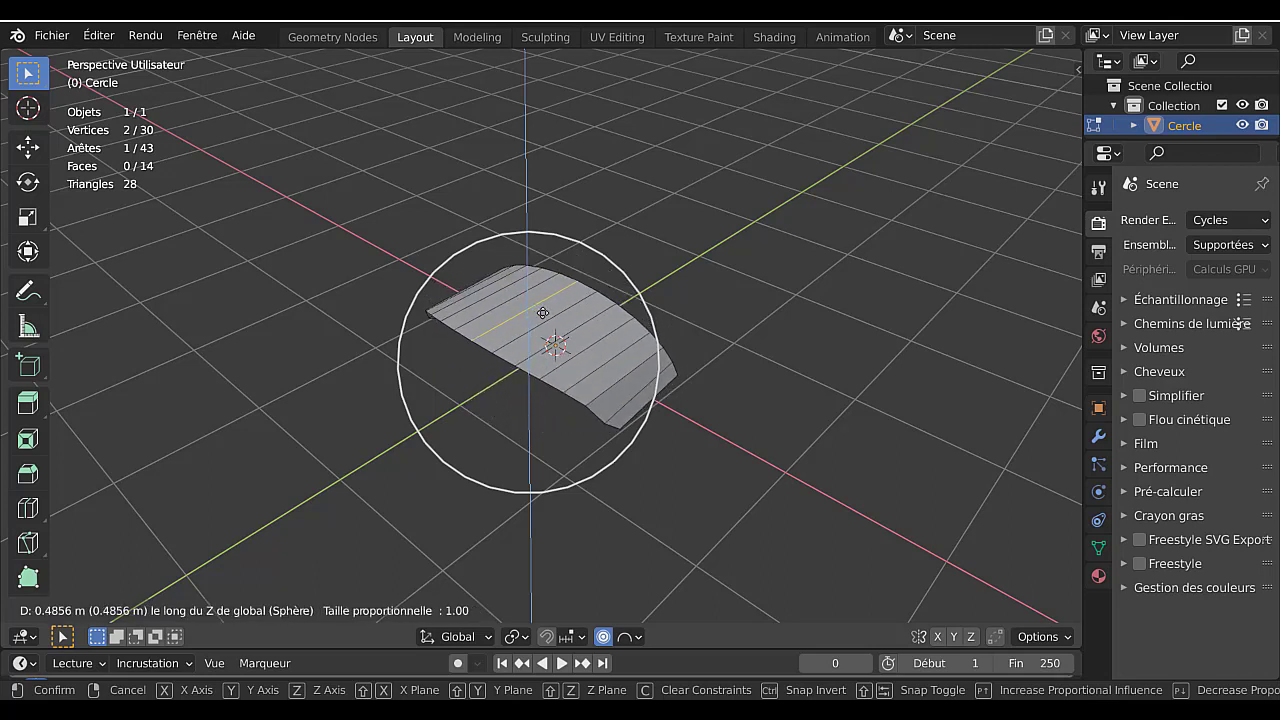
{"action": "scroll", "coordinate": [543, 313], "scroll_direction": "down", "scroll_amount": 1}
{"action": "scroll", "coordinate": [543, 313], "scroll_direction": "down", "scroll_amount": 2}
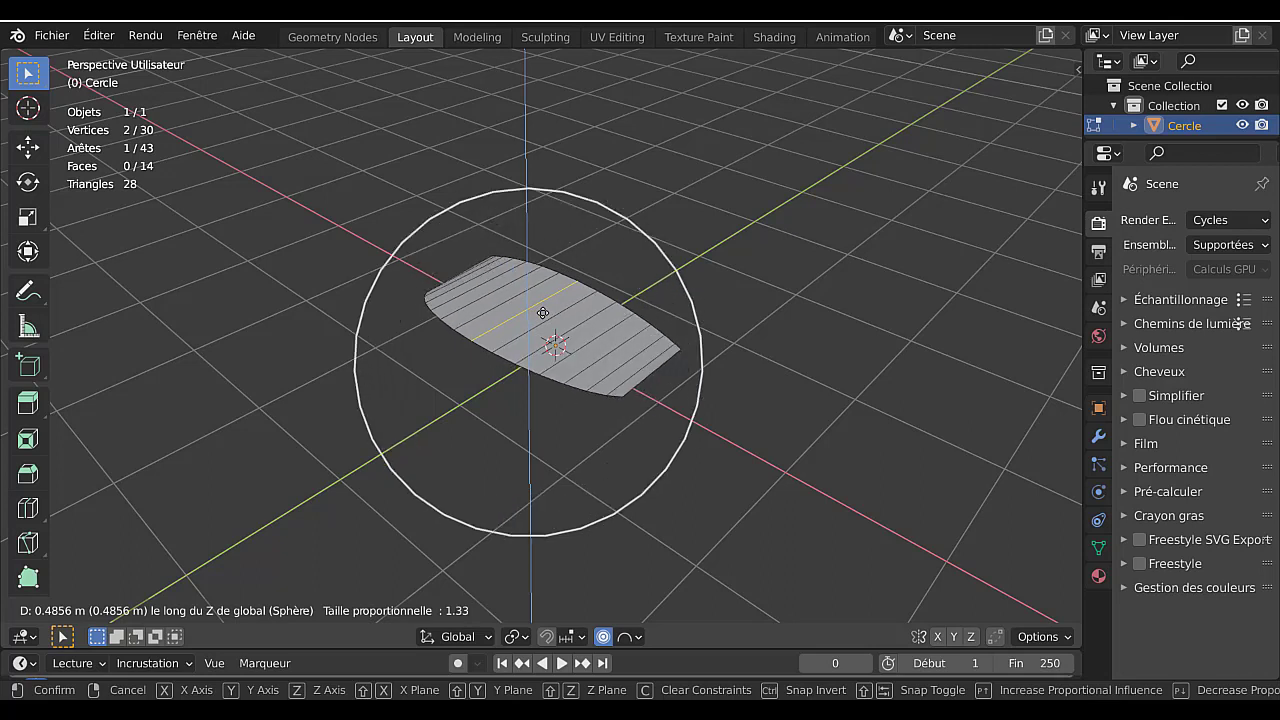
{"action": "scroll", "coordinate": [543, 313], "scroll_direction": "down", "scroll_amount": 1}
{"action": "scroll", "coordinate": [543, 313], "scroll_direction": "down", "scroll_amount": 1}
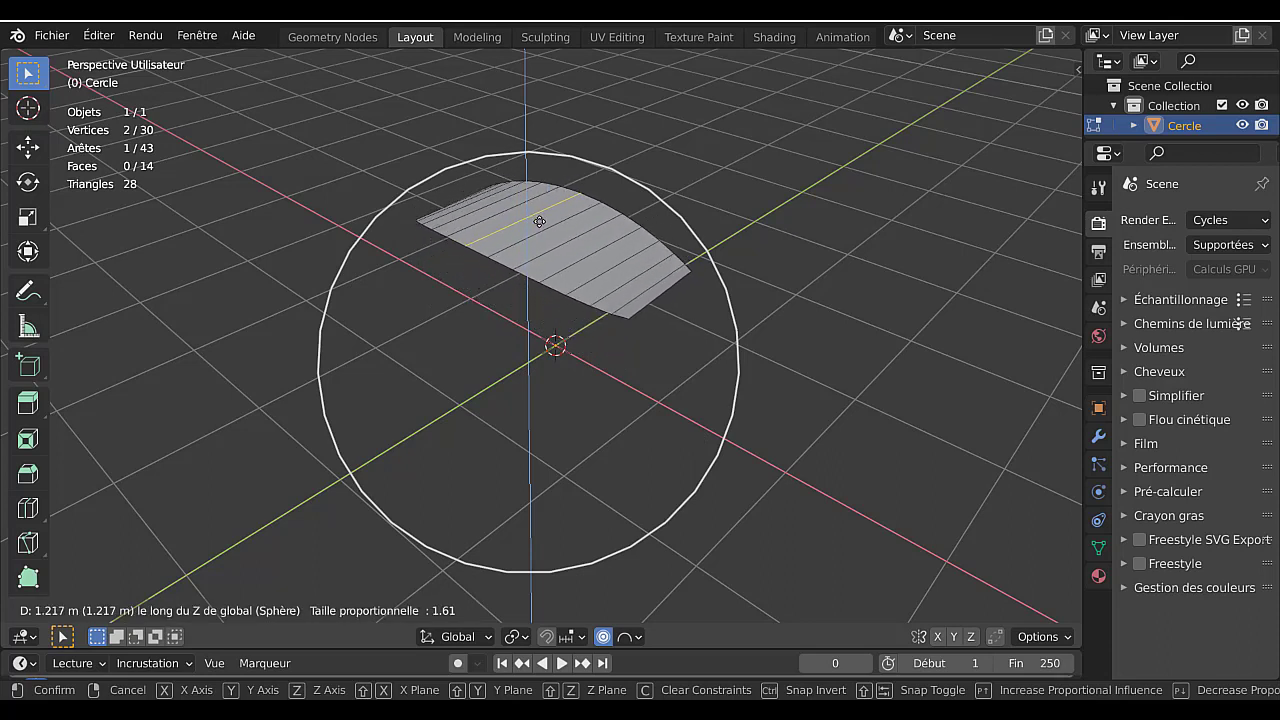
{"action": "left_click", "coordinate": [540, 221]}
{"action": "mouse_move", "coordinate": [540, 221]}
{"action": "middle_mouse_down"}
{"action": "mouse_move", "coordinate": [781, 262]}
{"action": "mouse_move", "coordinate": [641, 259]}
{"action": "middle_mouse_up"}
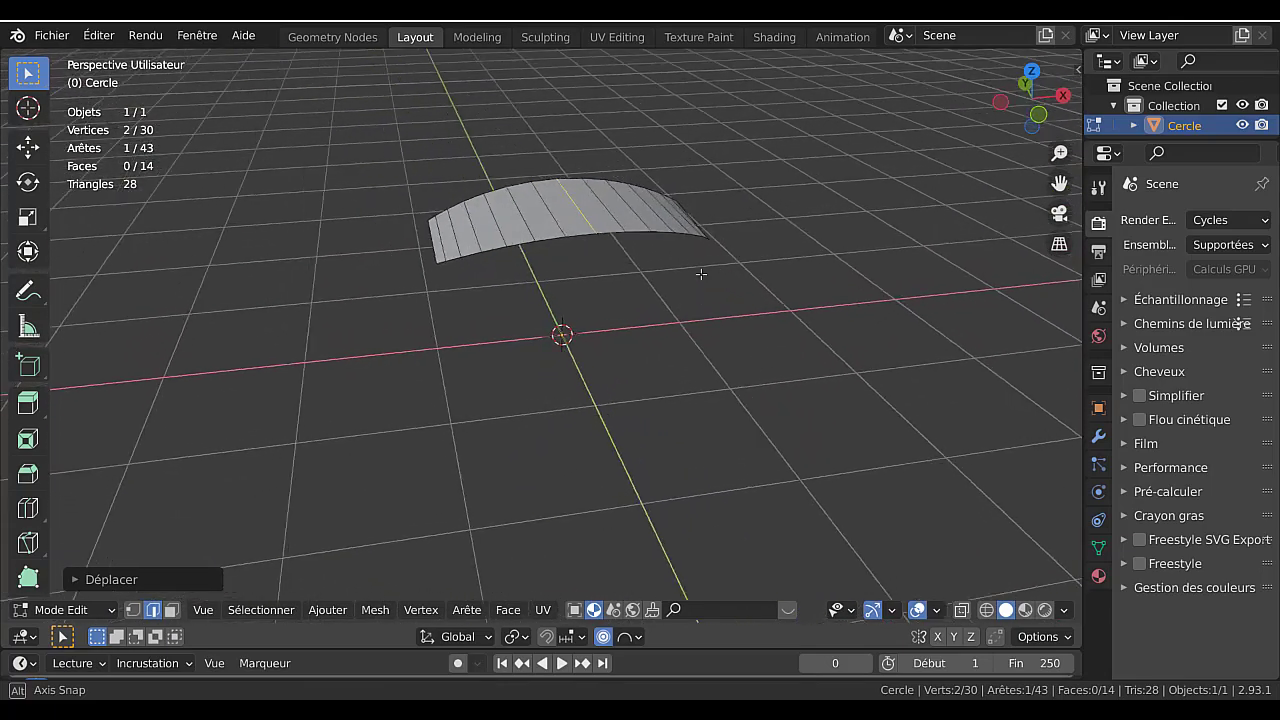
{"action": "middle_click_drag", "start_coordinate": [641, 259], "coordinate": [684, 269]}
- Select the whole shell and extrude it into a block
{"action": "key", "text": "a"}
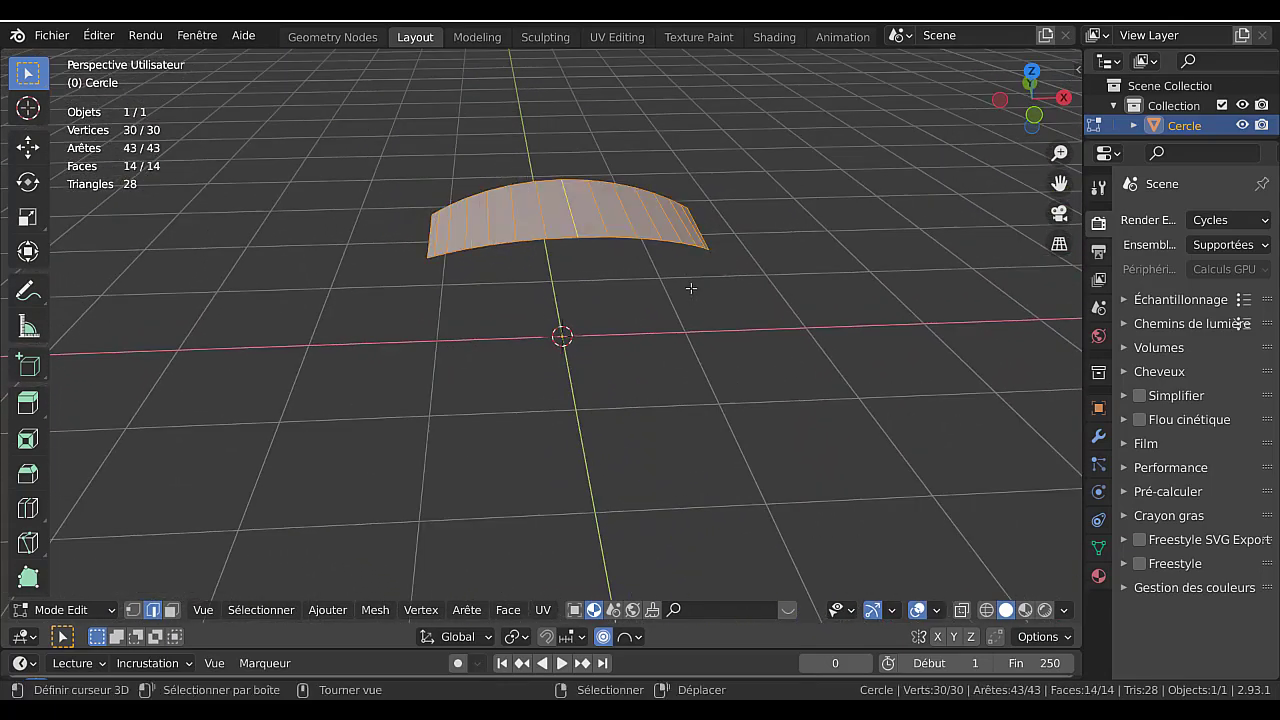
{"action": "key", "text": "e"}
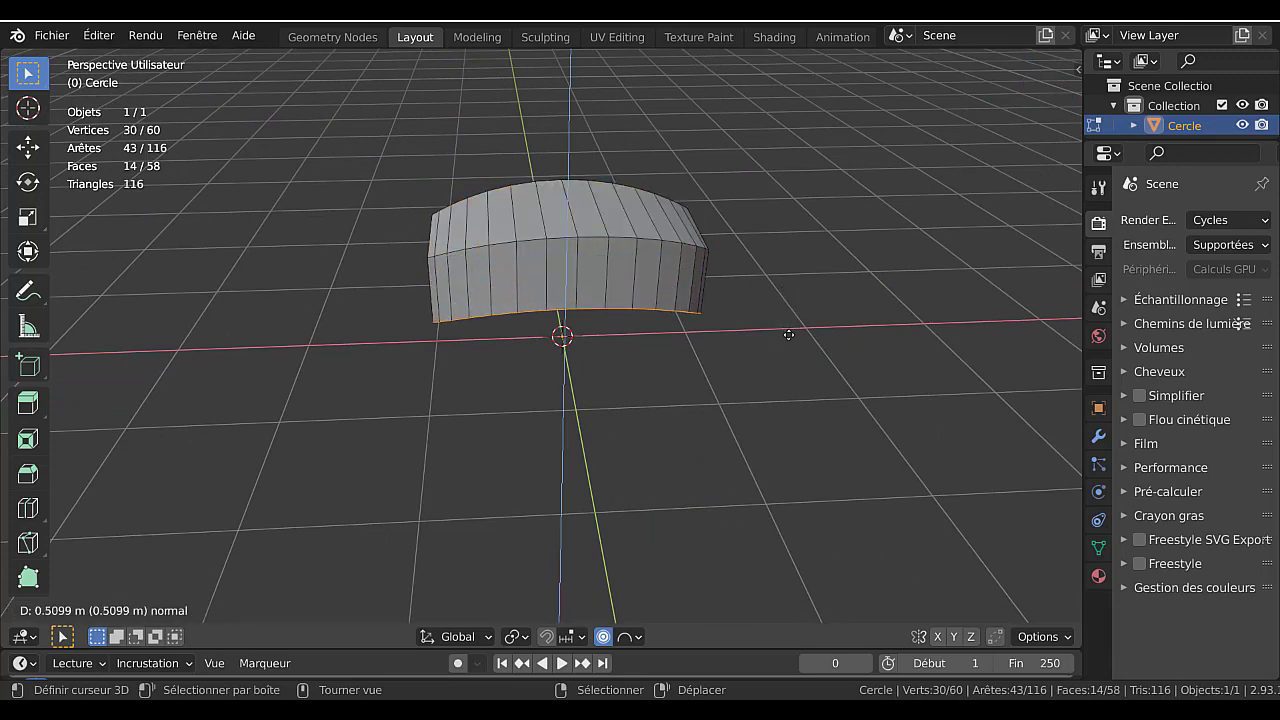
{"action": "left_click", "coordinate": [789, 328]}
{"action": "mouse_move", "coordinate": [726, 354]}
{"action": "middle_mouse_down"}
{"action": "mouse_move", "coordinate": [749, 251]}
{"action": "mouse_move", "coordinate": [766, 270]}
{"action": "middle_mouse_up"}
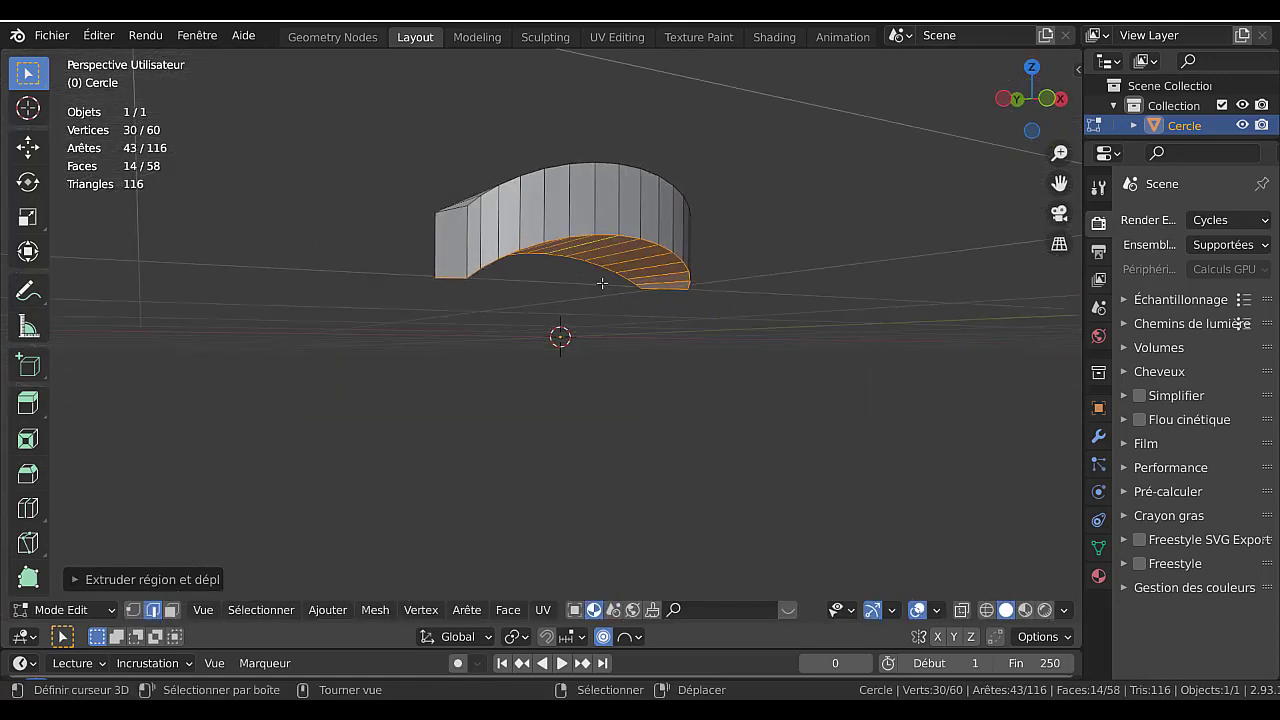
{"action": "middle_click_drag", "start_coordinate": [658, 295], "coordinate": [664, 338]}
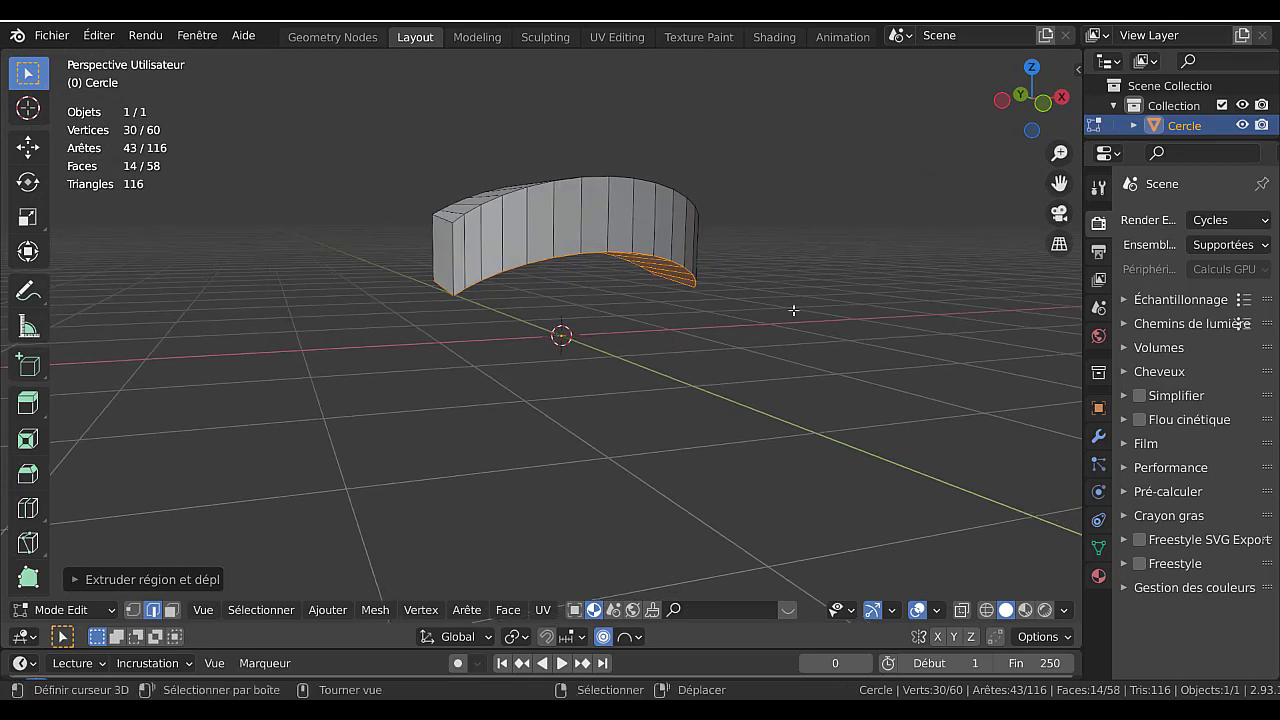
{"action": "middle_click_drag", "start_coordinate": [819, 293], "coordinate": [808, 266]}
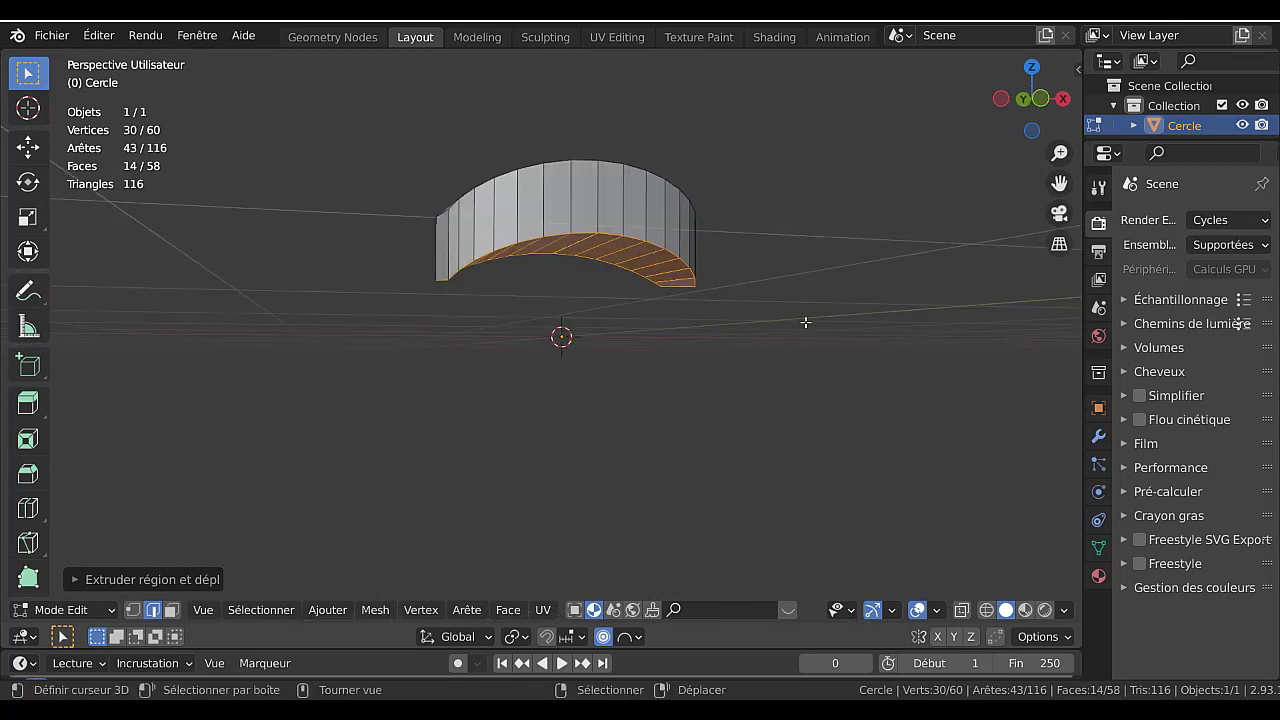
- Mirror the extruded faces with a Z scale of -1, proportional editing off, closing the solid
{"action": "key", "text": "s"}
{"action": "key", "text": "z"}
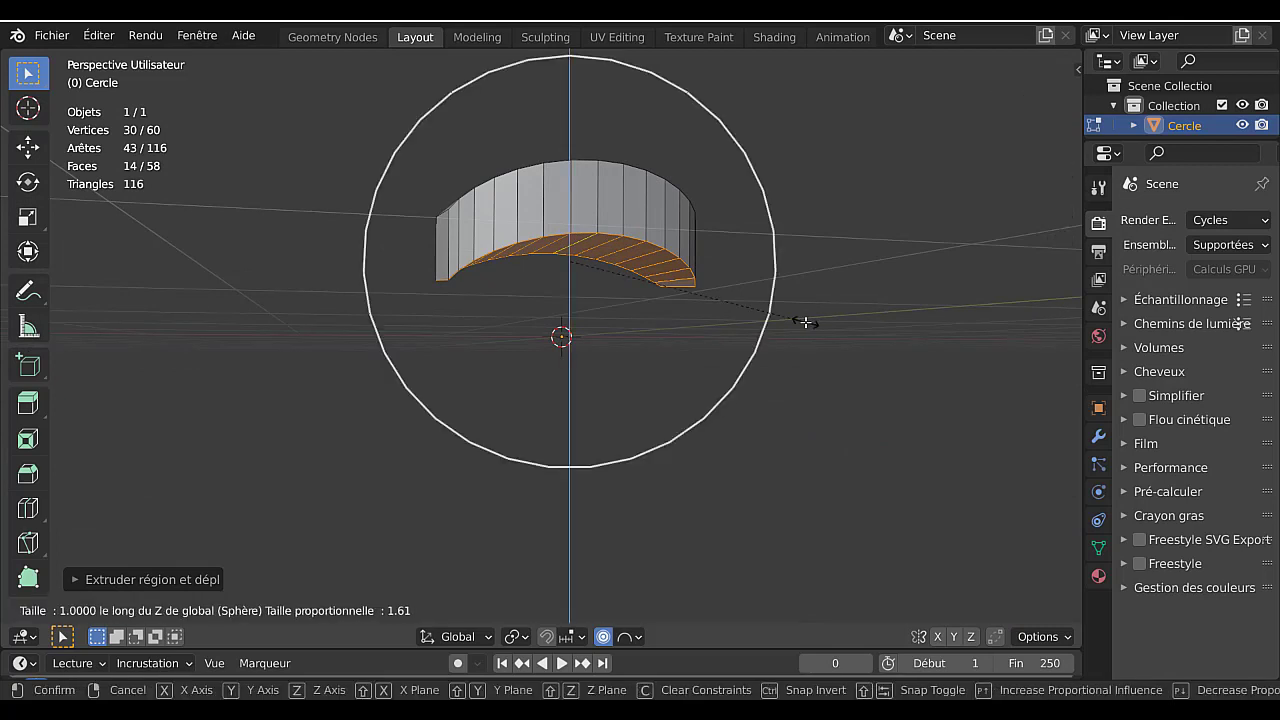
{"action": "type", "text": "-1"}
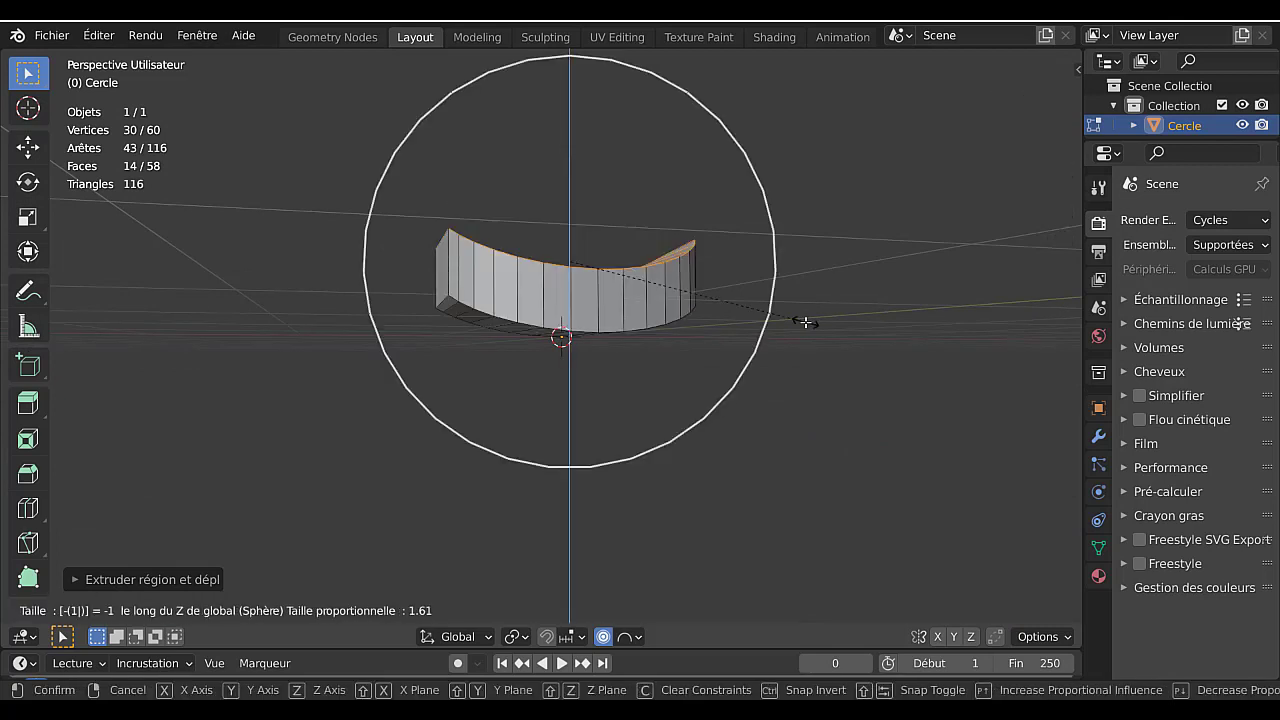
{"action": "key", "text": "Return"}
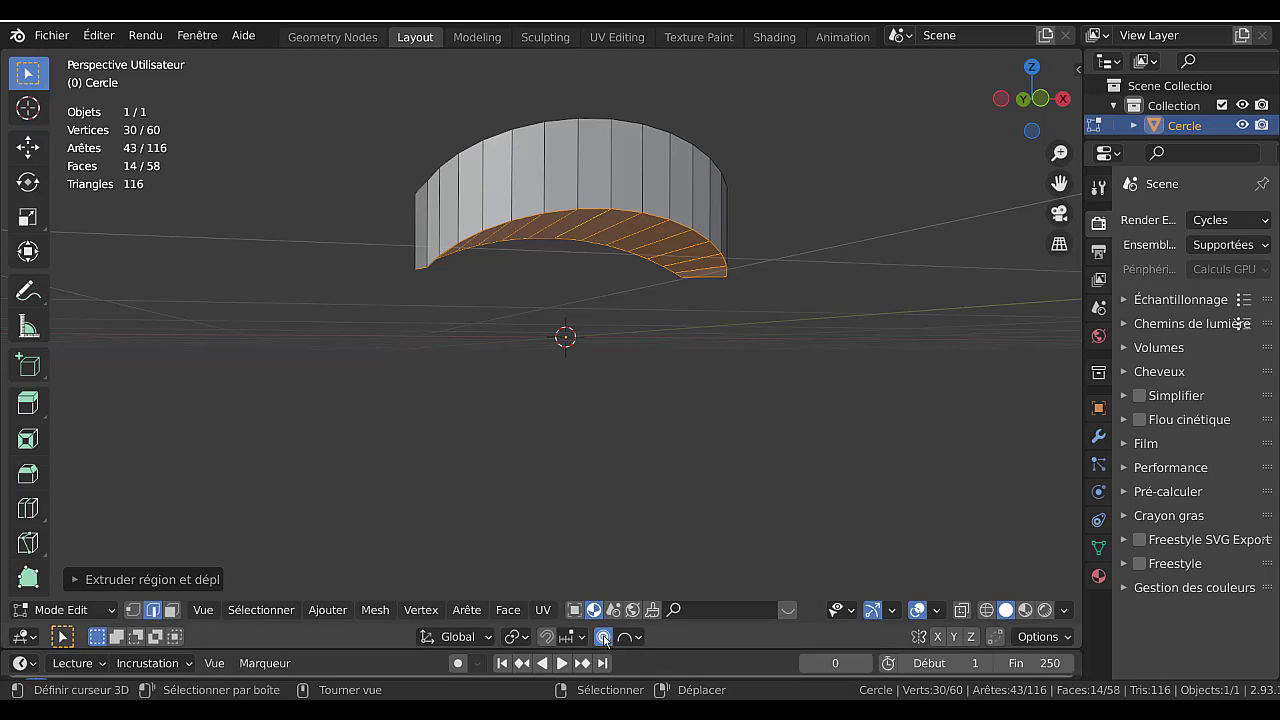
{"action": "left_click", "coordinate": [603, 637]}
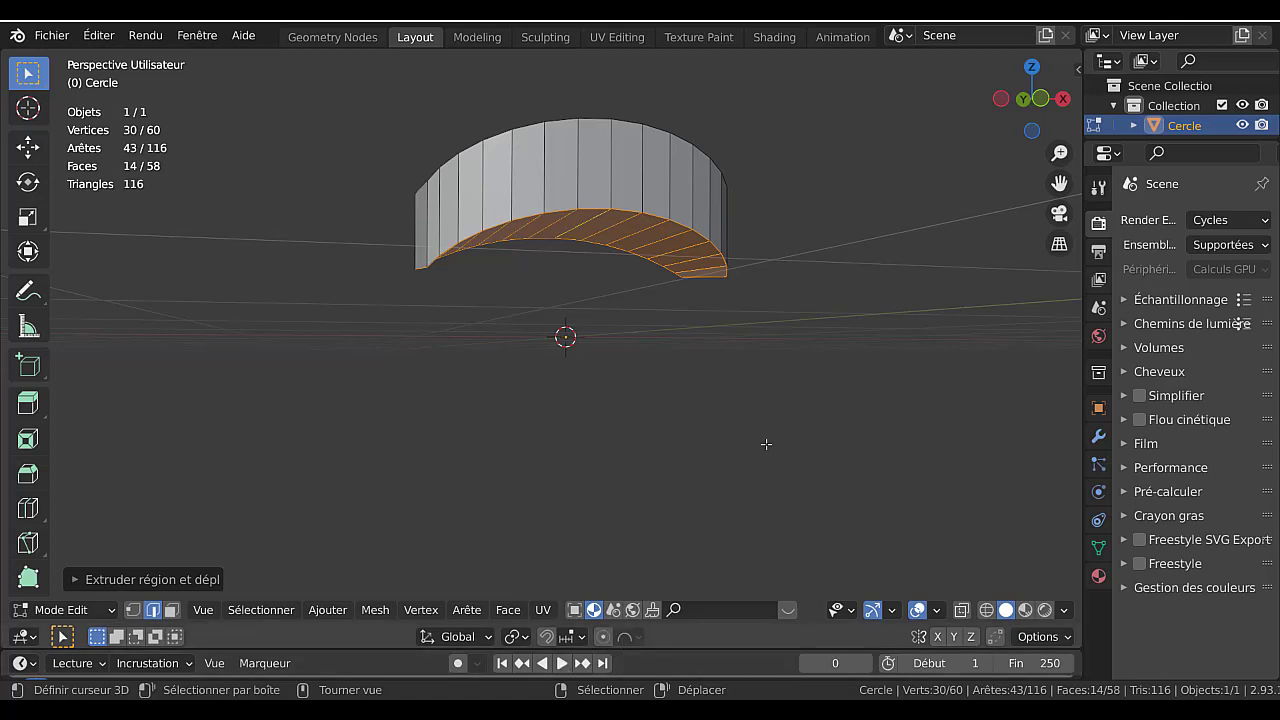
{"action": "type", "text": "sz"}
{"action": "type", "text": "-1"}
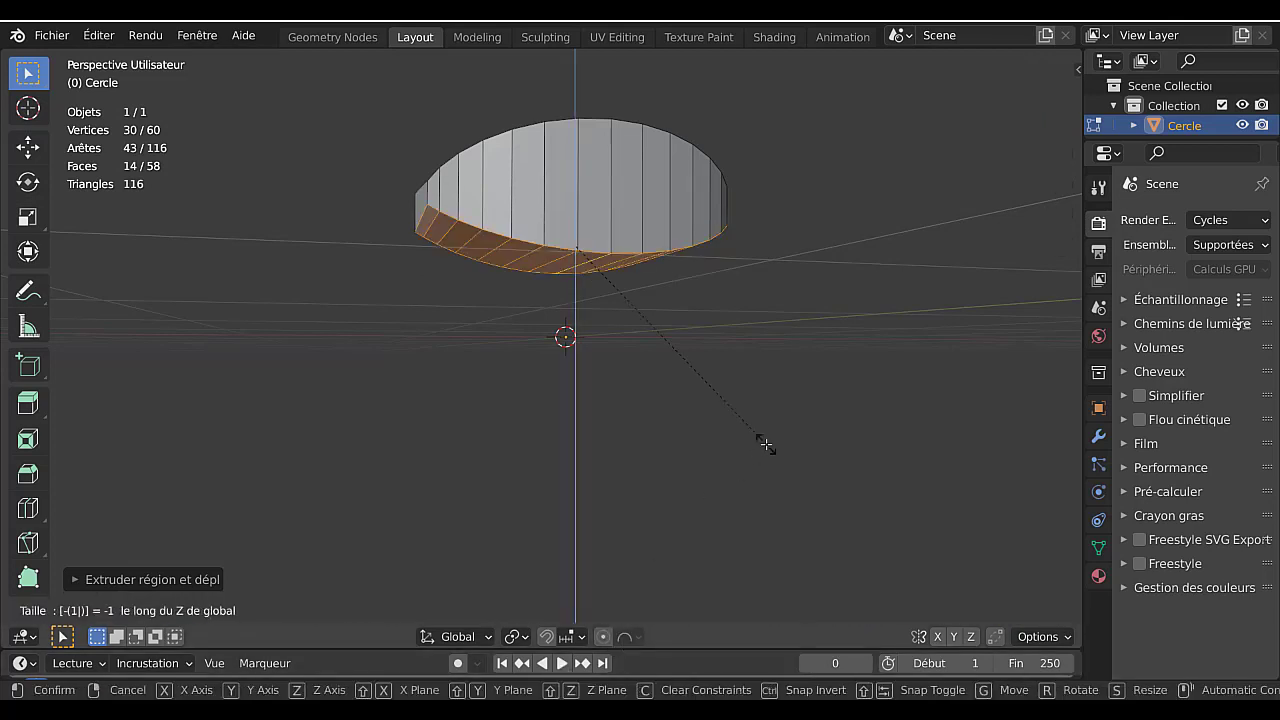
{"action": "key", "text": "Return"}
{"action": "mouse_move", "coordinate": [777, 271]}
{"action": "middle_mouse_down"}
{"action": "mouse_move", "coordinate": [637, 320]}
{"action": "mouse_move", "coordinate": [805, 280]}
{"action": "mouse_move", "coordinate": [620, 280]}
{"action": "mouse_move", "coordinate": [589, 260]}
{"action": "mouse_move", "coordinate": [800, 260]}
{"action": "mouse_move", "coordinate": [855, 320]}
{"action": "middle_mouse_up"}
{"action": "key", "text": "Tab"}
{"action": "key", "text": "Tab"}
{"action": "key", "text": "Tab"}
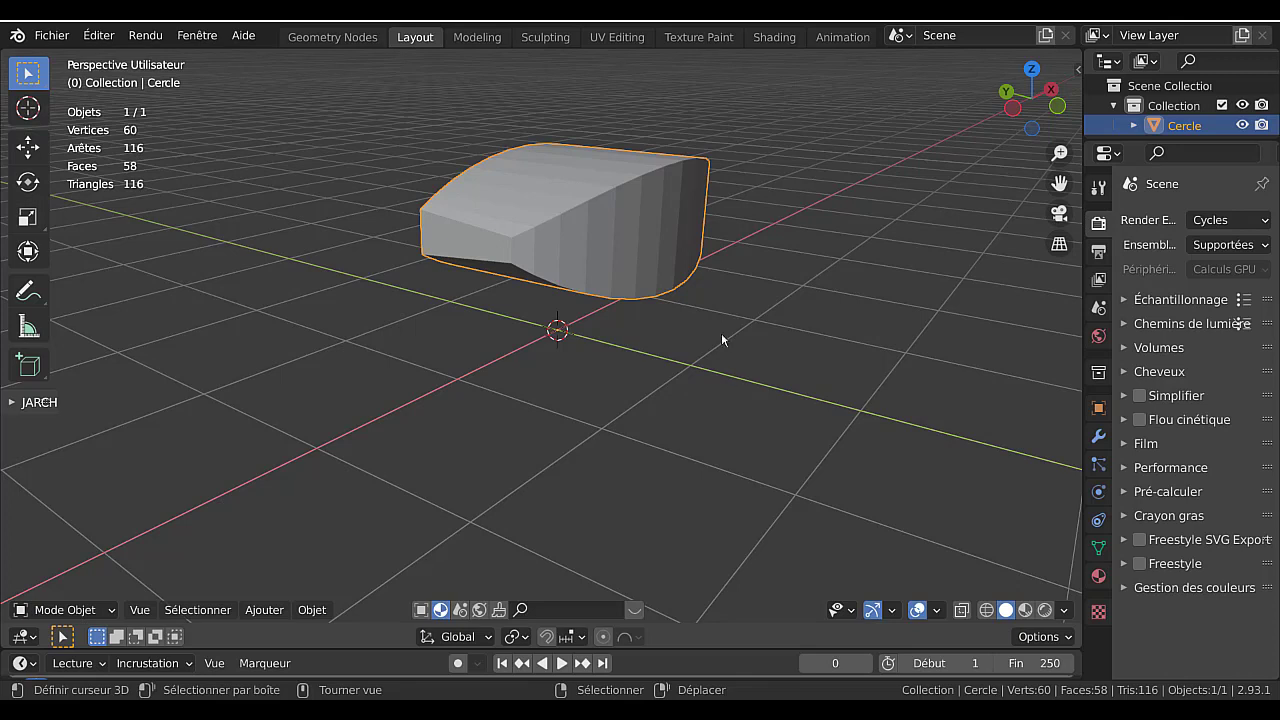
- Select all the housing's vertices and scale them down along Z into a flatter piece
{"action": "key", "text": "Tab"}
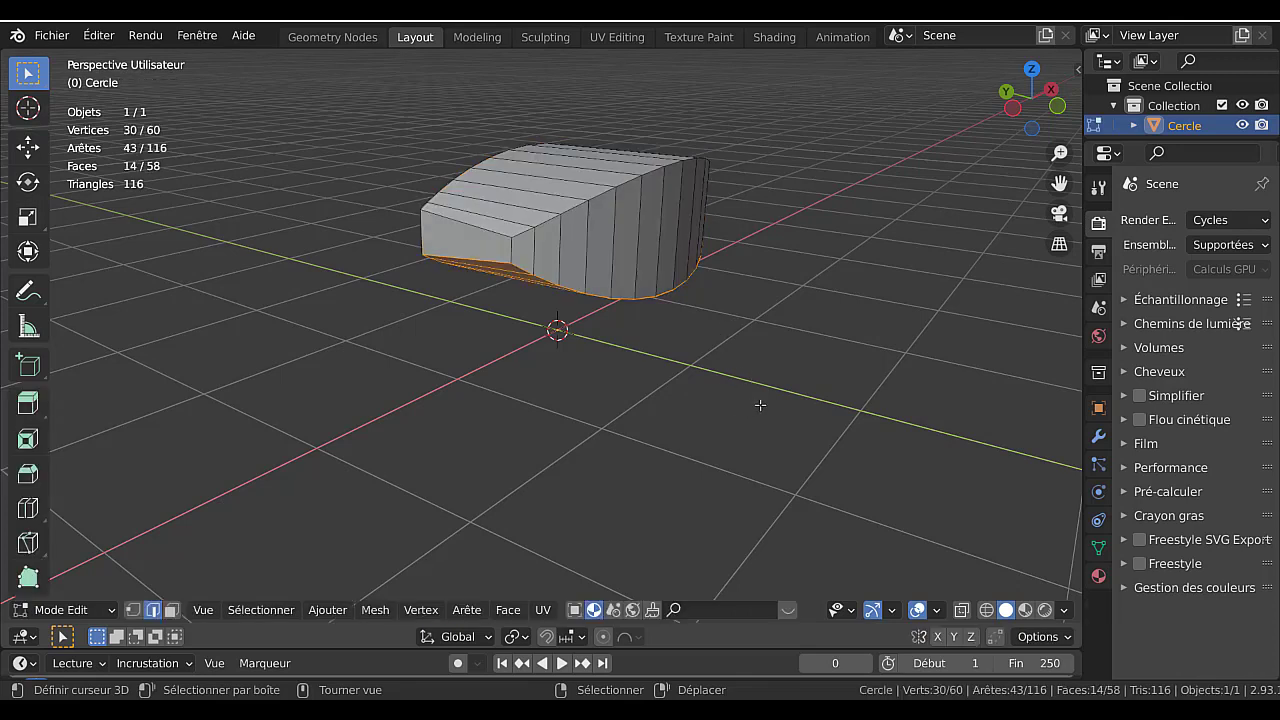
{"action": "key", "text": "a"}
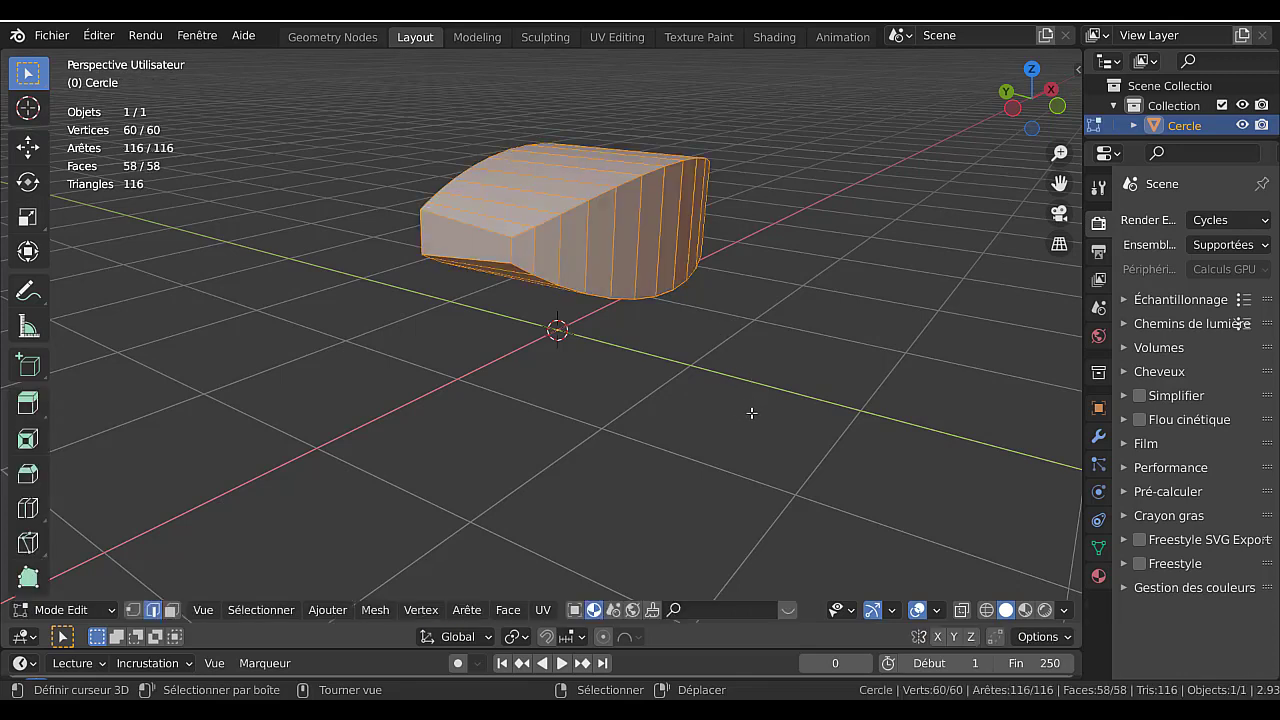
{"action": "key", "text": "s"}
{"action": "key", "text": "z"}
{"action": "left_click", "coordinate": [728, 356]}
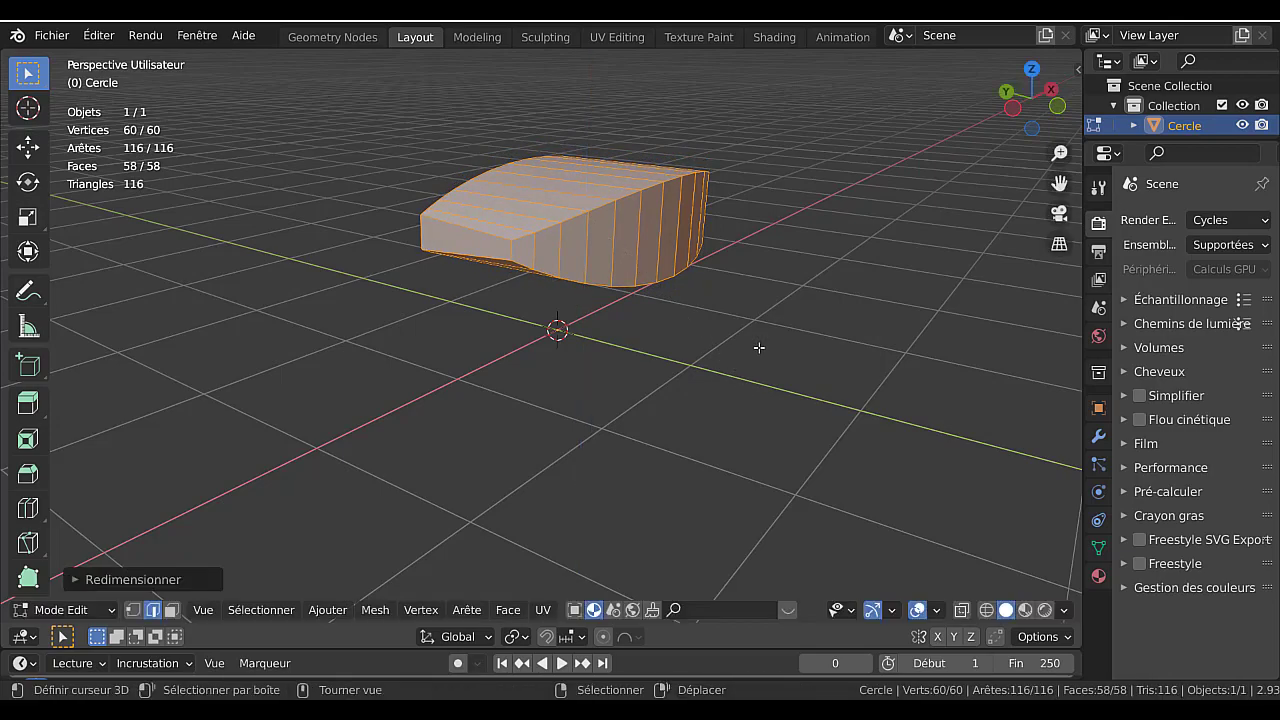
{"action": "key", "text": "Tab"}
{"action": "mouse_move", "coordinate": [759, 347]}
{"action": "middle_mouse_down"}
{"action": "mouse_move", "coordinate": [566, 343]}
{"action": "mouse_move", "coordinate": [834, 290]}
{"action": "middle_mouse_up"}
{"action": "key", "text": "Tab"}
{"action": "key", "text": "Tab"}
{"action": "right_click", "coordinate": [713, 300]}
{"action": "left_click", "coordinate": [713, 325]}
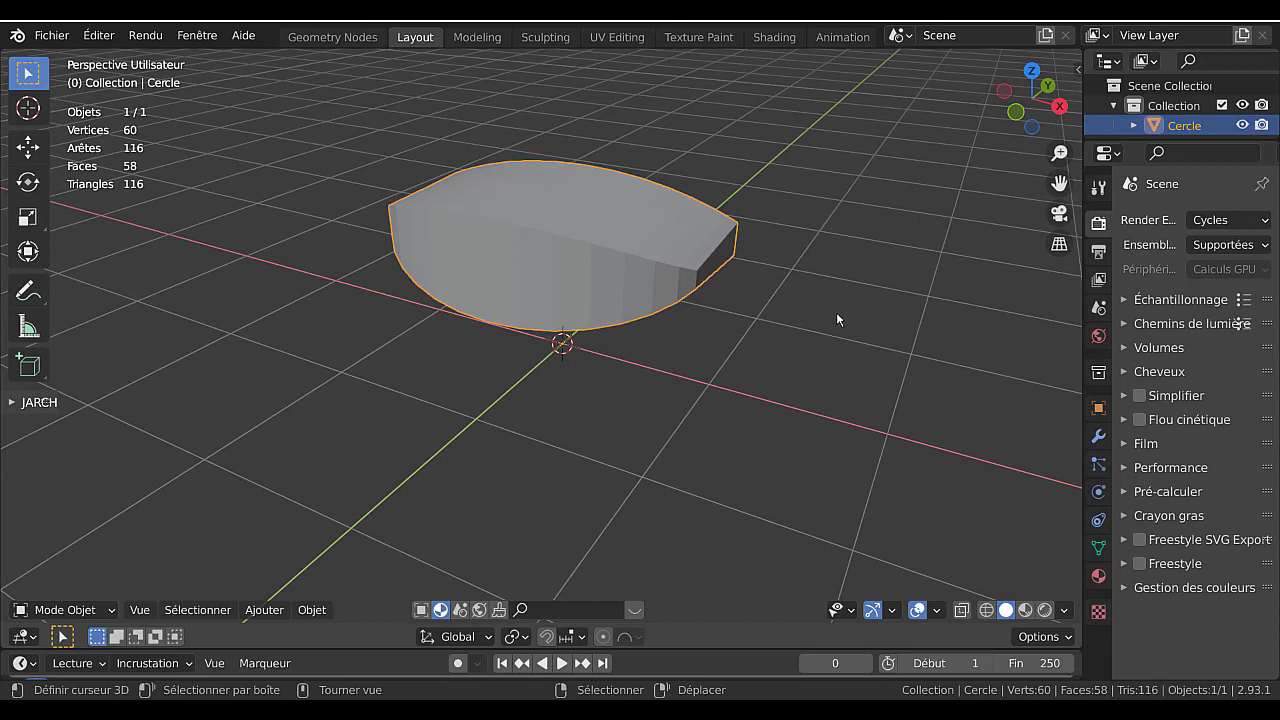
- Apply Ombrage lissé and tick Auto-lissage at 30° under Normales, then check the crisp edges
{"action": "left_click", "coordinate": [312, 610]}
{"action": "mouse_move", "coordinate": [369, 240]}
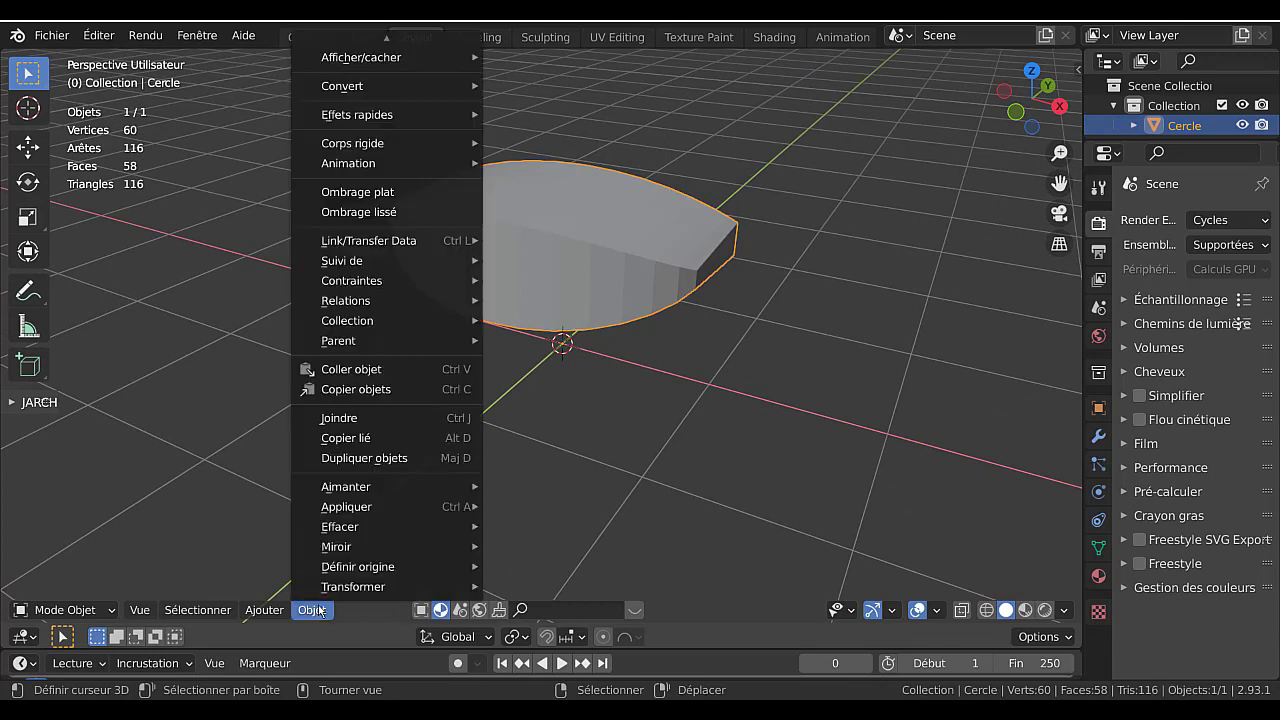
{"action": "left_click", "coordinate": [358, 212]}
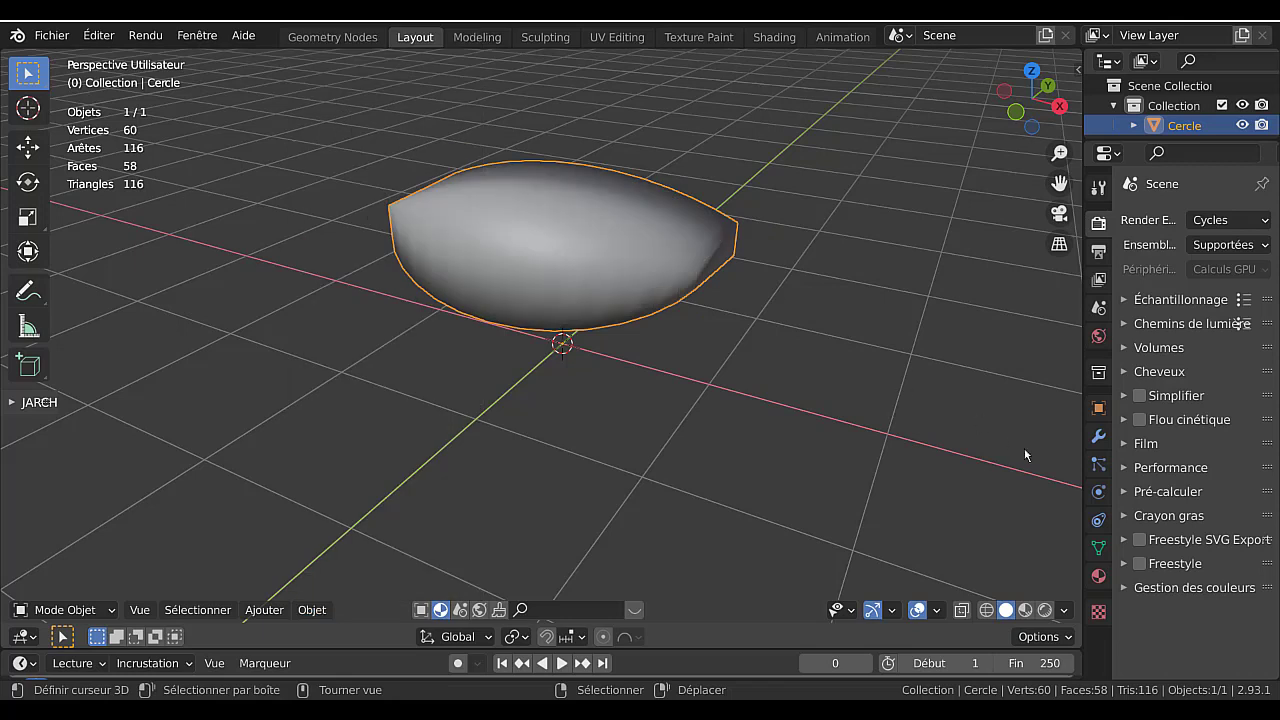
{"action": "left_click_drag", "start_coordinate": [1114, 548], "coordinate": [1144, 550]}
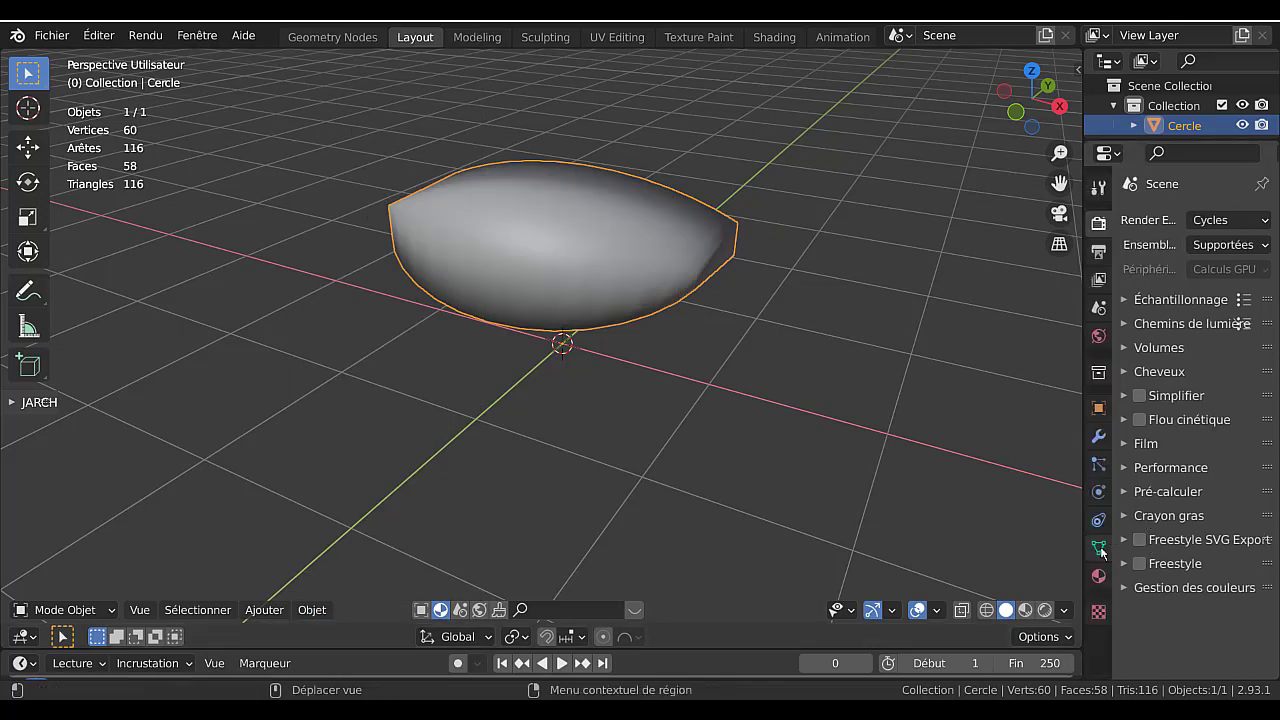
{"action": "left_click", "coordinate": [1098, 548]}
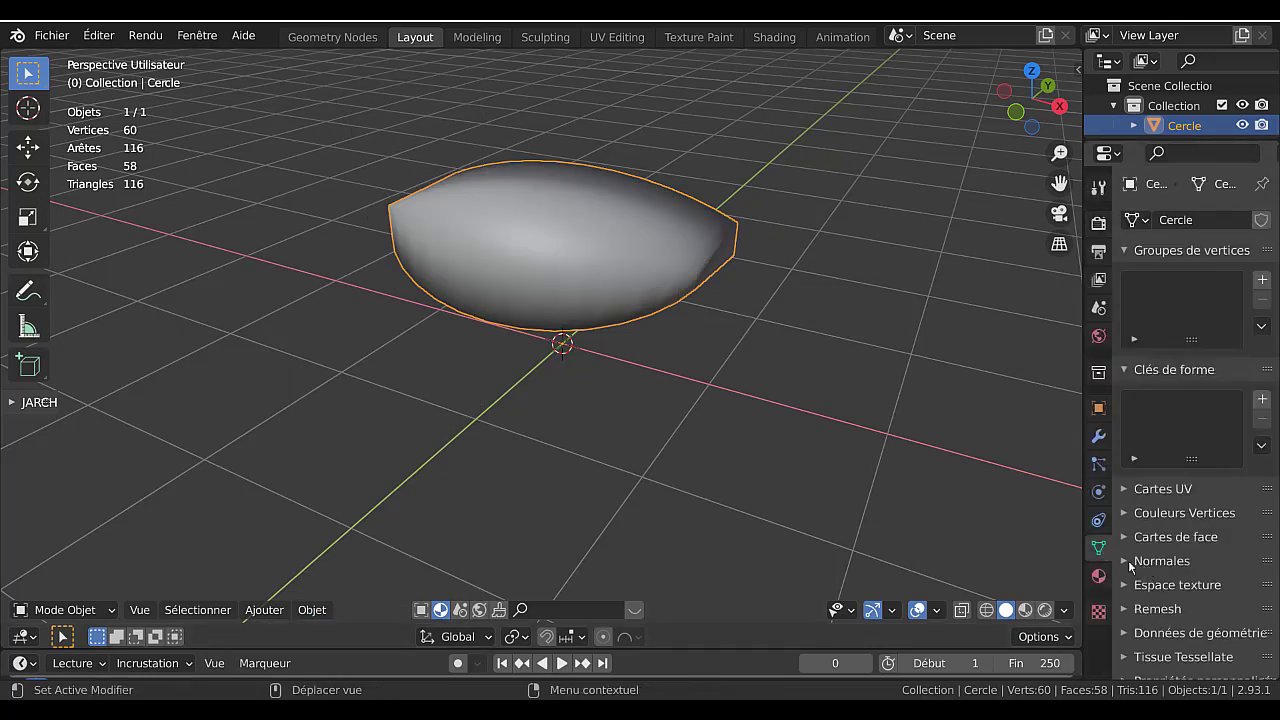
{"action": "left_click", "coordinate": [1130, 562]}
{"action": "left_click", "coordinate": [1185, 591]}
{"action": "key", "text": "Tab"}
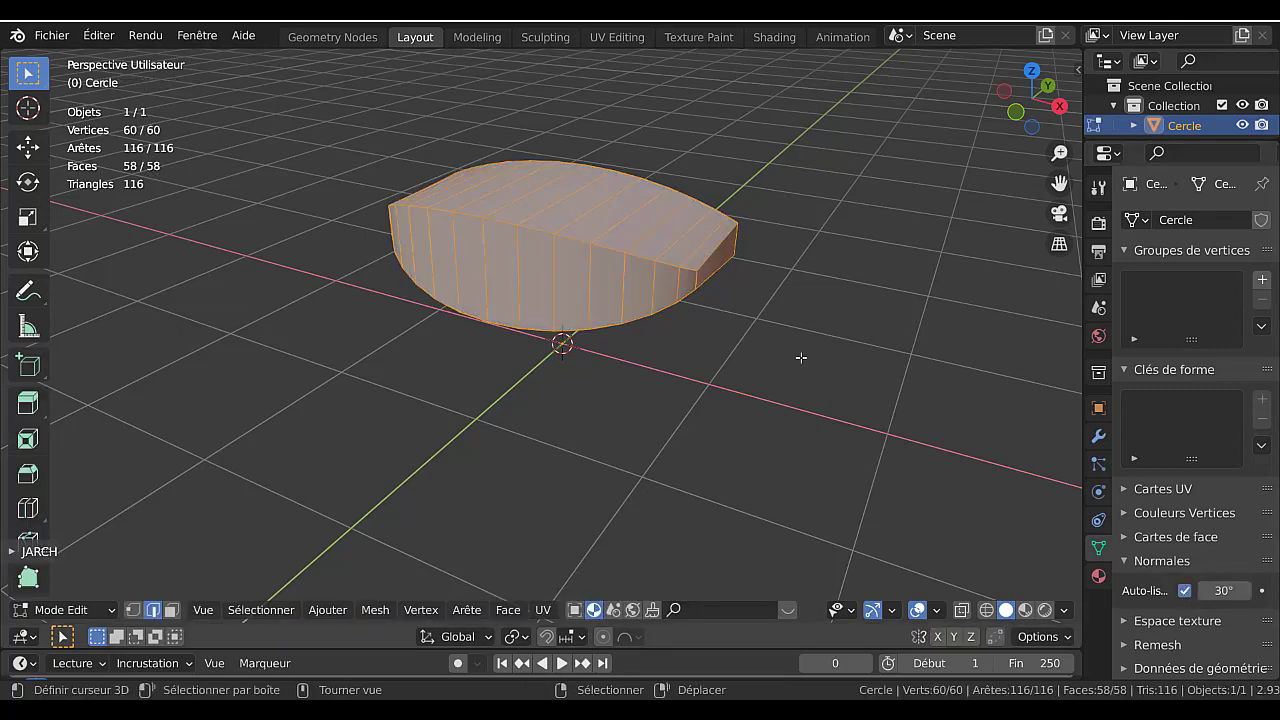
{"action": "mouse_move", "coordinate": [800, 357]}
{"action": "middle_mouse_down"}
{"action": "mouse_move", "coordinate": [543, 357]}
{"action": "mouse_move", "coordinate": [514, 390]}
{"action": "middle_mouse_up"}
{"action": "key", "text": "Tab"}
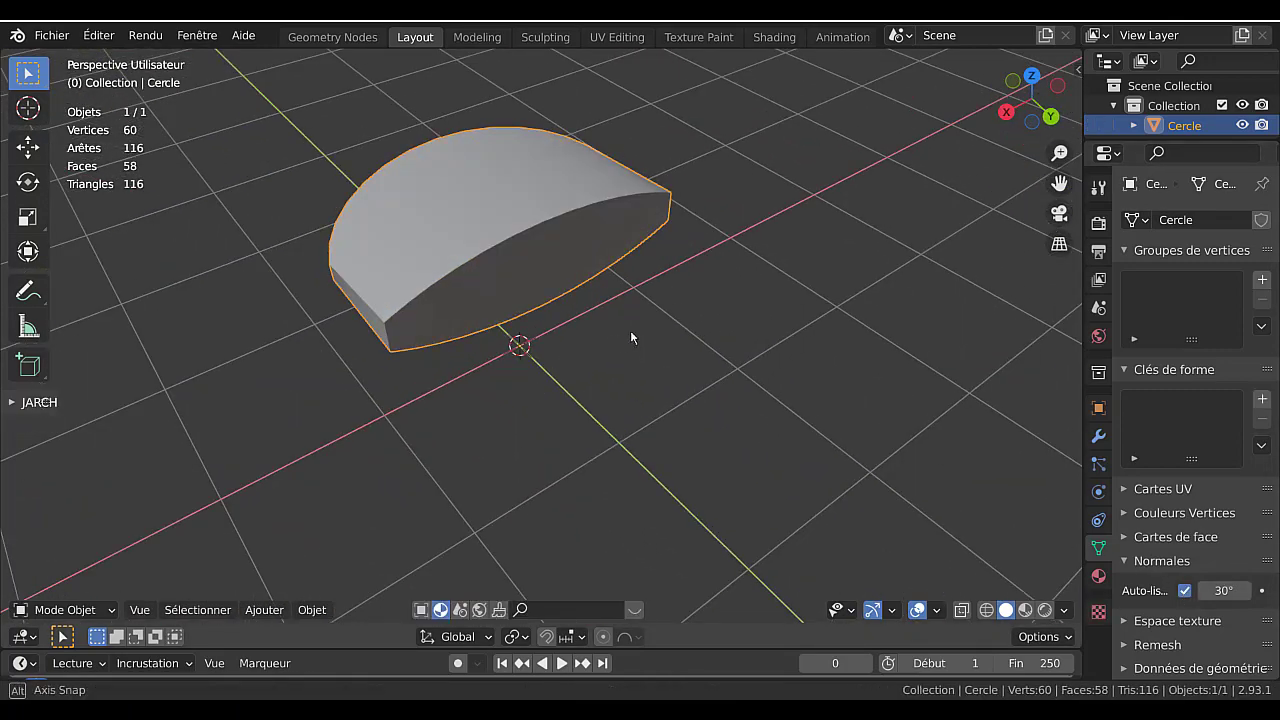
{"action": "mouse_move", "coordinate": [630, 330]}
{"action": "middle_mouse_down"}
{"action": "mouse_move", "coordinate": [665, 318]}
{"action": "mouse_move", "coordinate": [501, 340]}
{"action": "middle_mouse_up"}
{"action": "key", "text": "Tab"}
{"action": "mouse_move", "coordinate": [589, 329]}
{"action": "middle_mouse_down"}
{"action": "mouse_move", "coordinate": [697, 329]}
{"action": "mouse_move", "coordinate": [697, 354]}
{"action": "middle_mouse_up"}
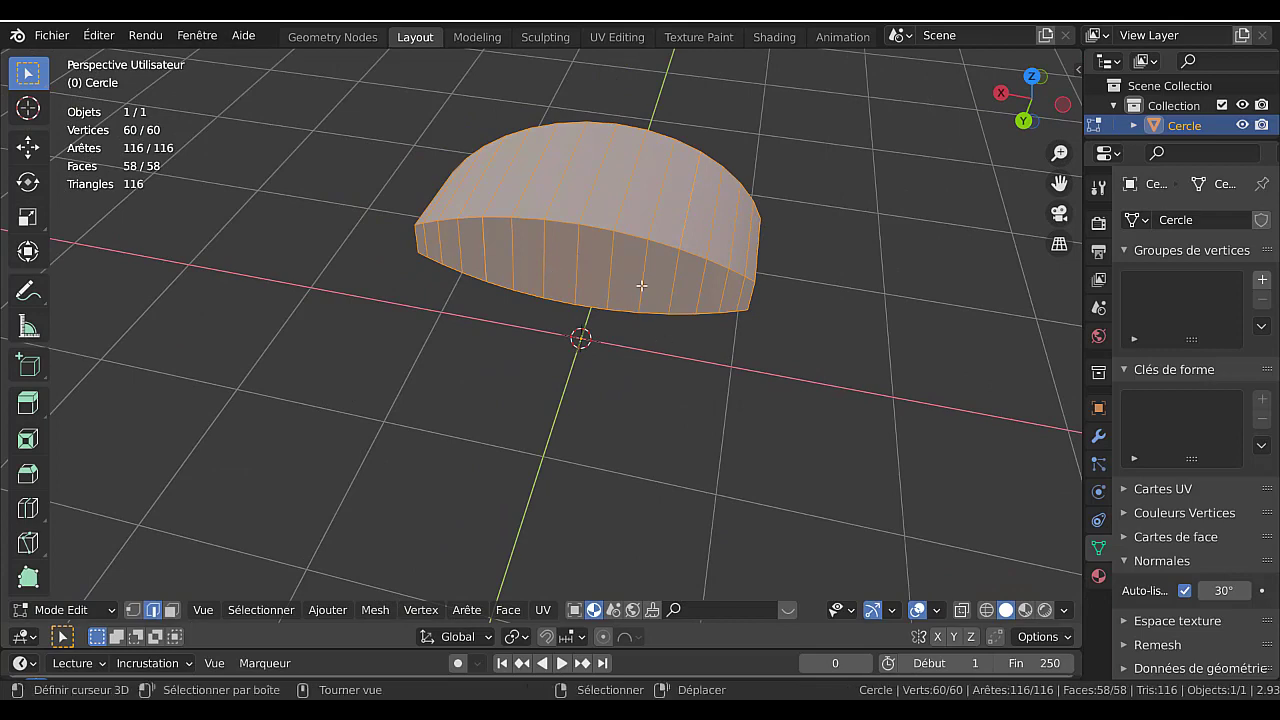
- Select a vertical side edge and enable proportional editing with Linéaire falloff
{"action": "mouse_move", "coordinate": [641, 286]}
{"action": "middle_mouse_down"}
{"action": "mouse_move", "coordinate": [663, 391]}
{"action": "mouse_move", "coordinate": [642, 377]}
{"action": "middle_mouse_up"}
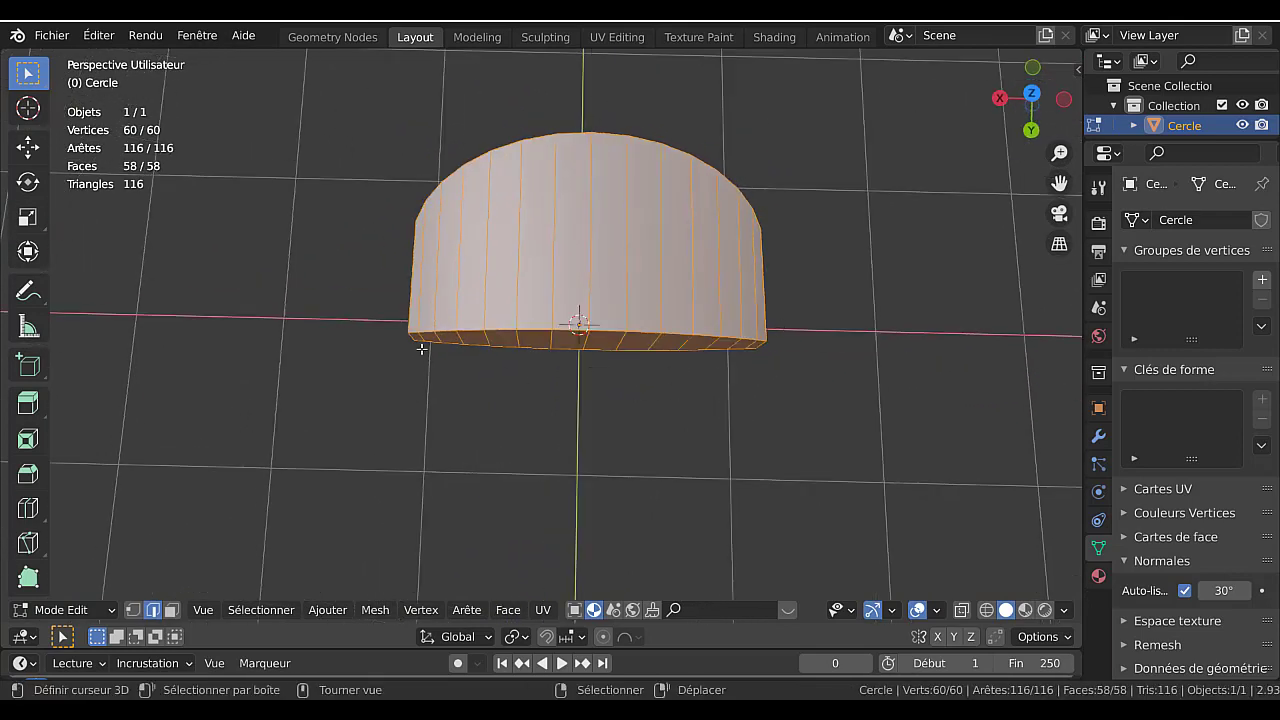
{"action": "middle_click_drag", "start_coordinate": [663, 421], "coordinate": [567, 266]}
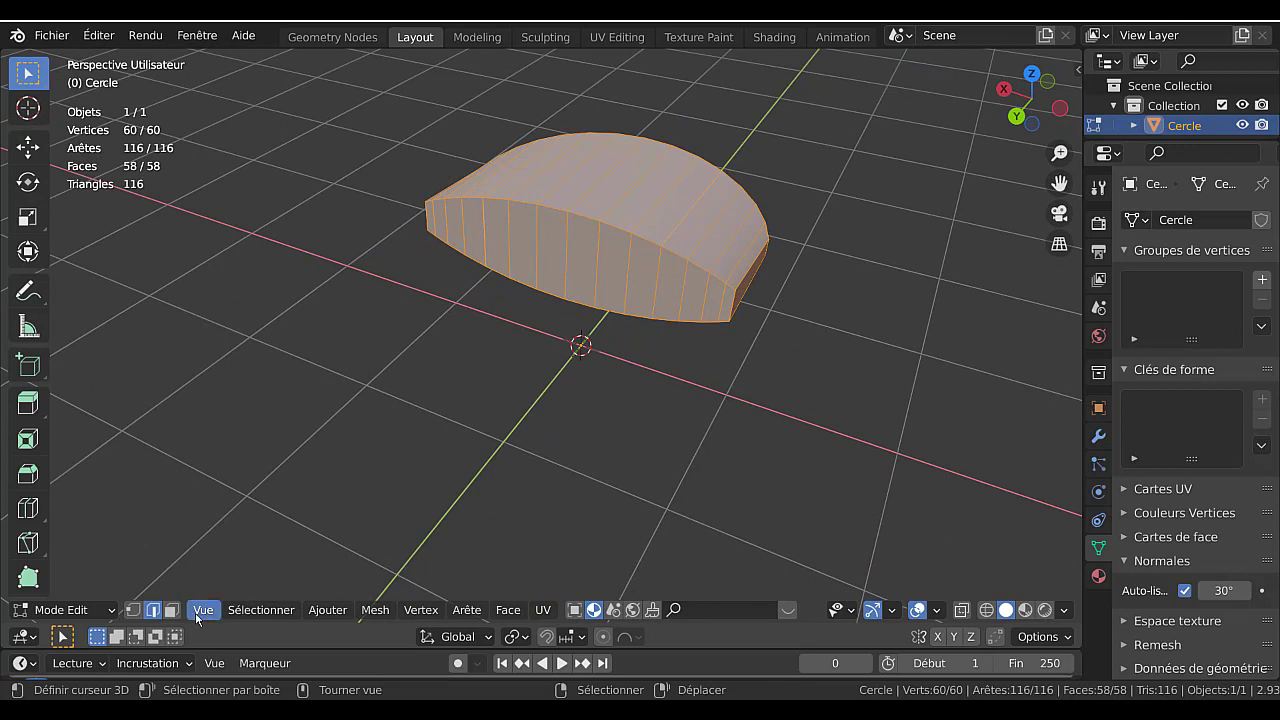
{"action": "left_click", "coordinate": [560, 258]}
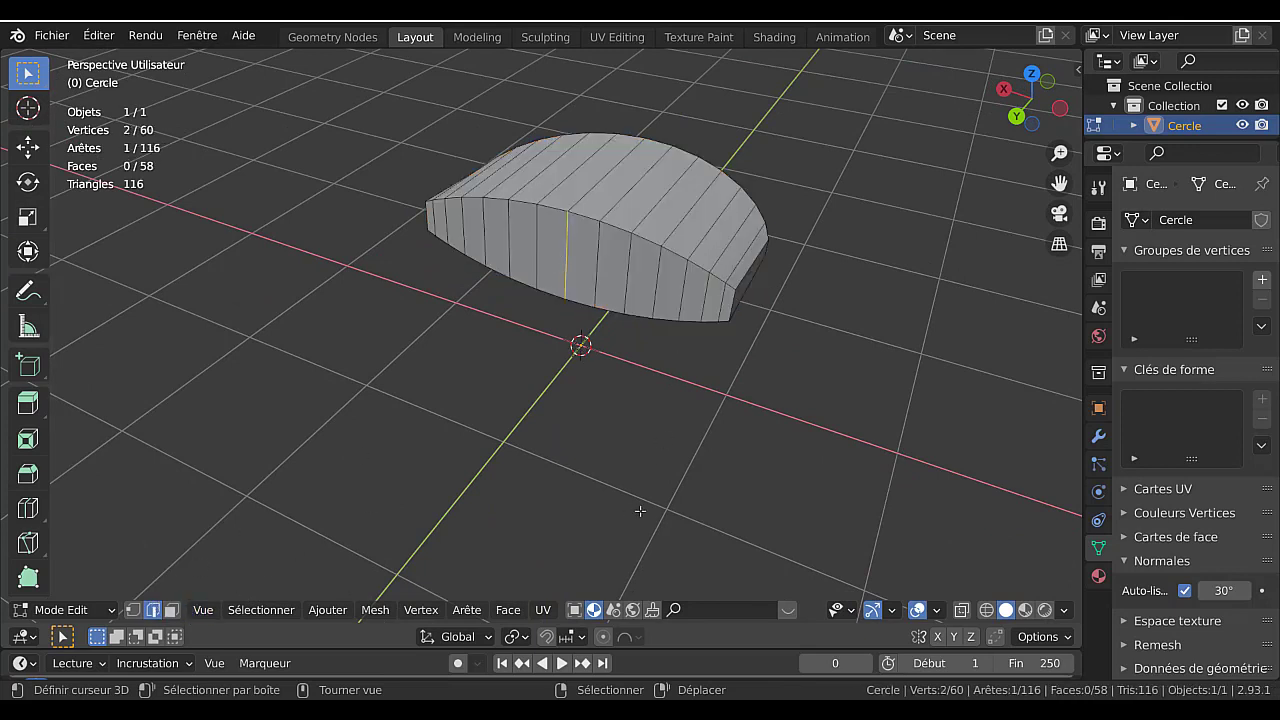
{"action": "left_click", "coordinate": [602, 638]}
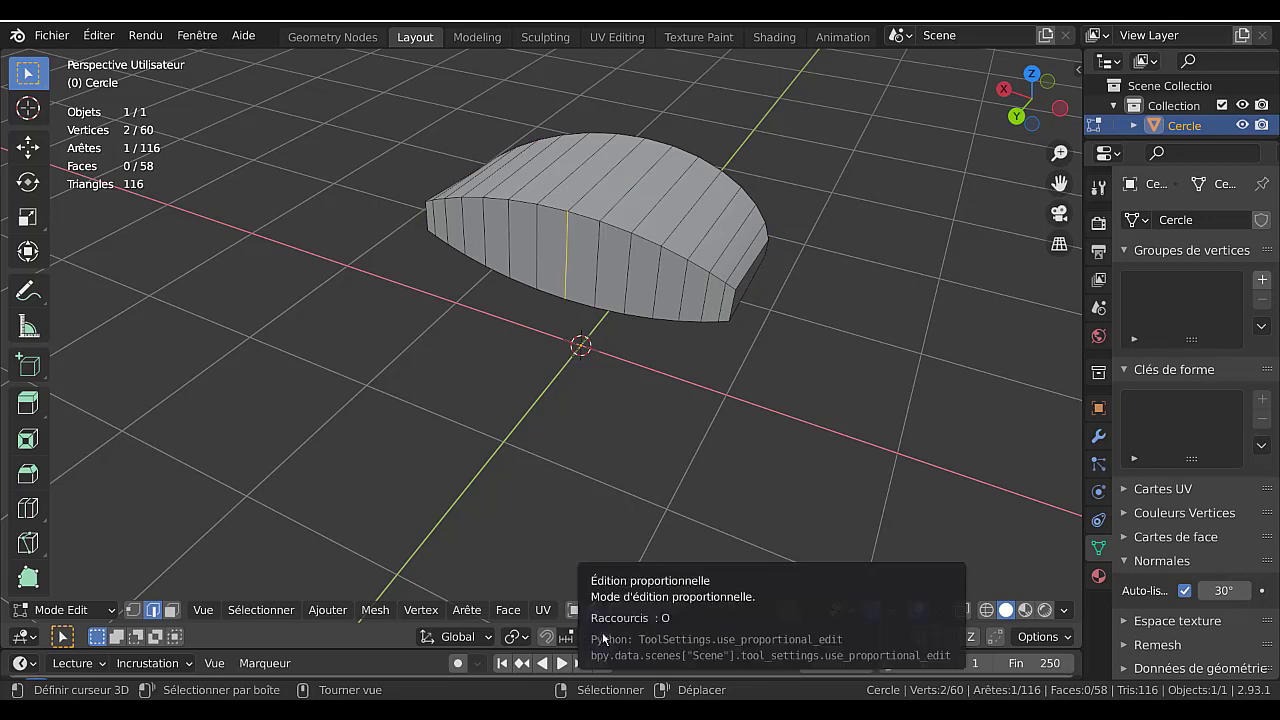
{"action": "left_click", "coordinate": [623, 638]}
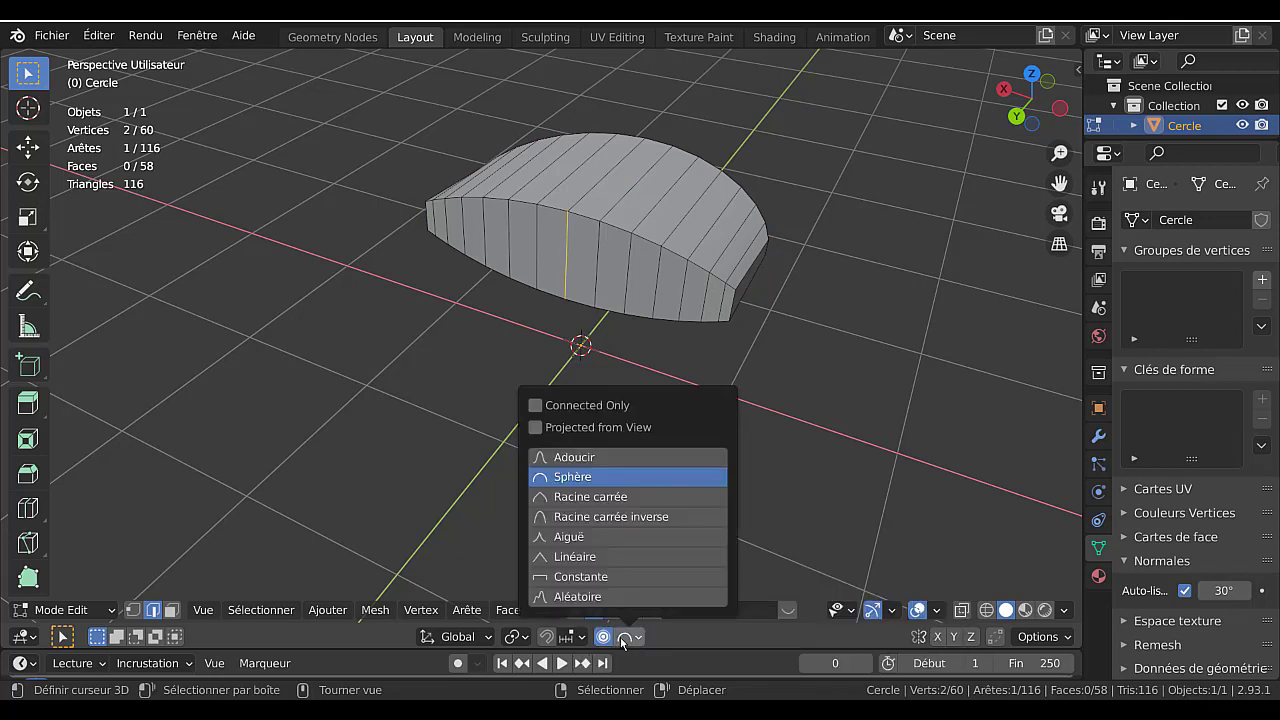
{"action": "left_click", "coordinate": [575, 556]}
{"action": "middle_click_drag", "start_coordinate": [702, 404], "coordinate": [654, 451]}
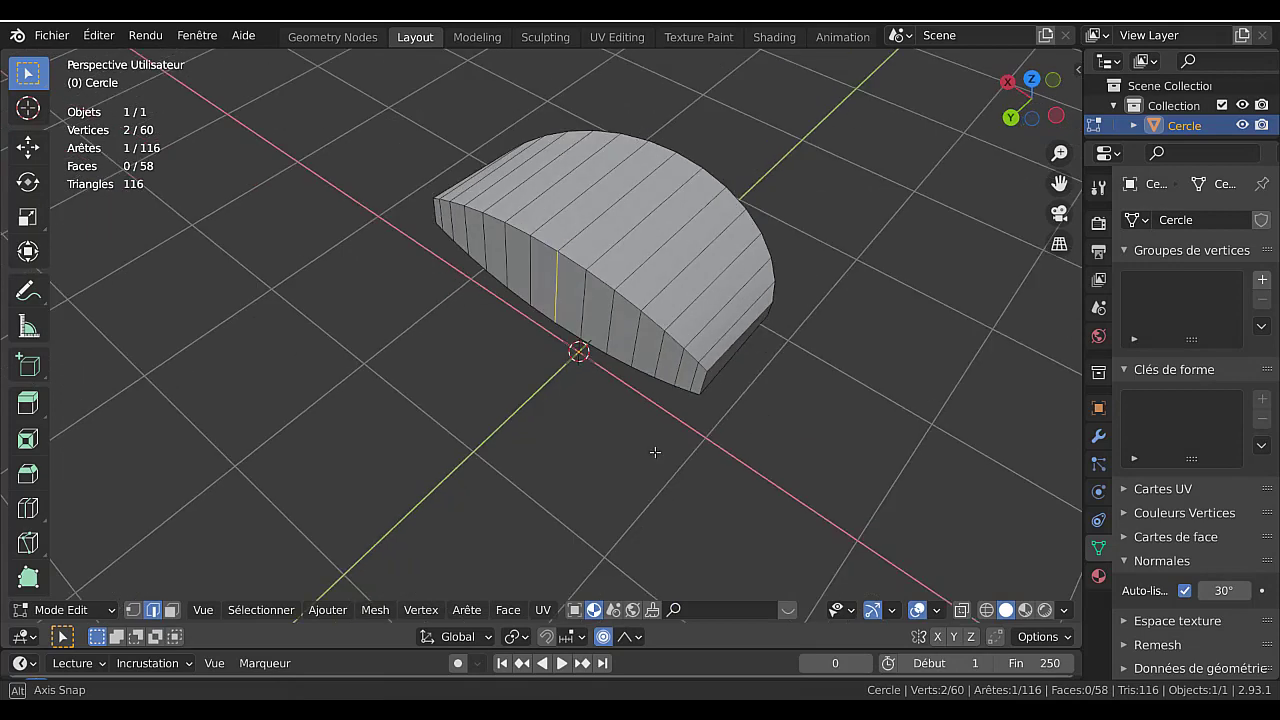
- Move the edge 0.3145 m along Y, adjusting the proportional size to push out the corner
{"action": "key", "text": "g"}
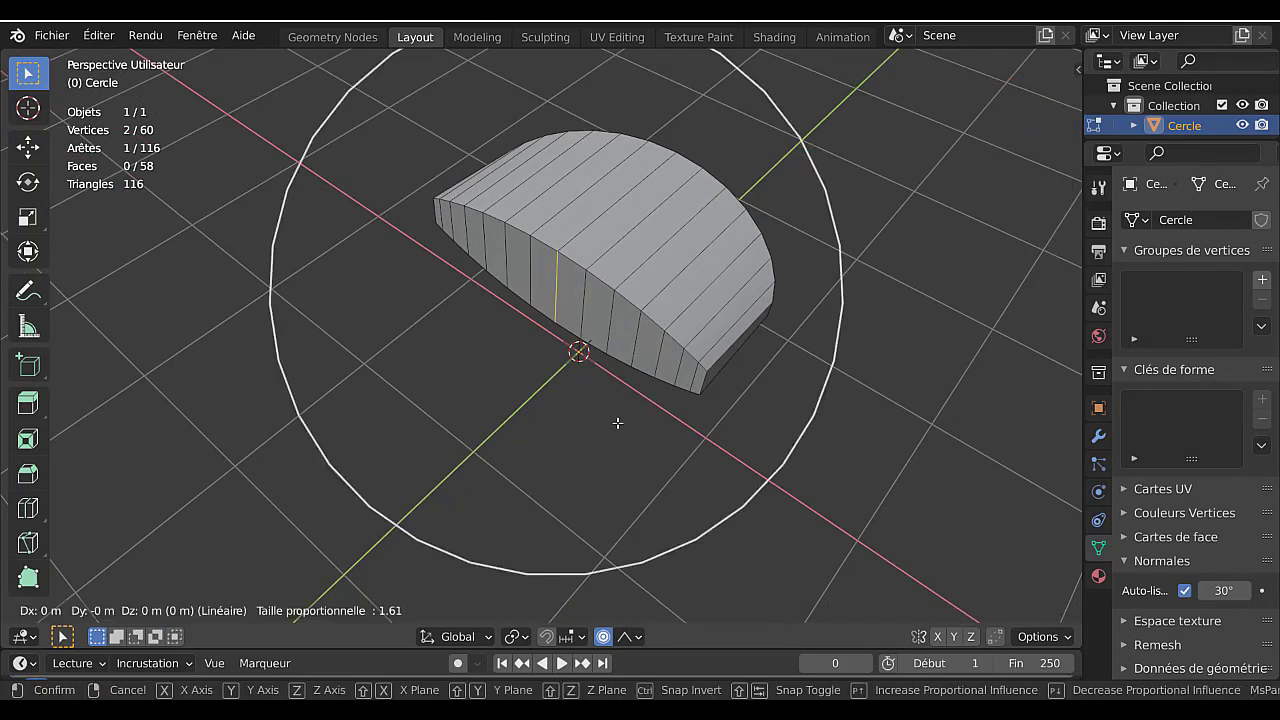
{"action": "key", "text": "y"}
{"action": "scroll", "coordinate": [611, 432], "scroll_direction": "down", "scroll_amount": 3}
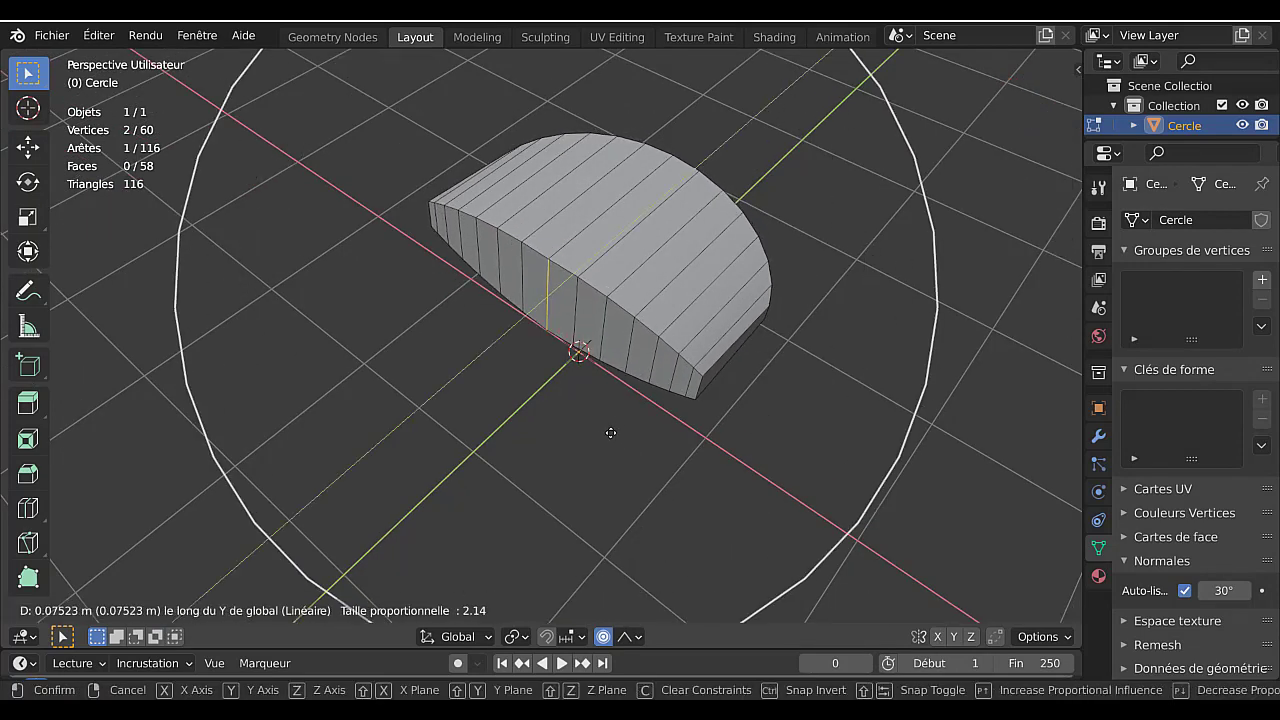
{"action": "scroll", "coordinate": [611, 432], "scroll_direction": "up", "scroll_amount": 5}
{"action": "scroll", "coordinate": [611, 432], "scroll_direction": "up", "scroll_amount": 2}
{"action": "scroll", "coordinate": [611, 432], "scroll_direction": "up", "scroll_amount": 2}
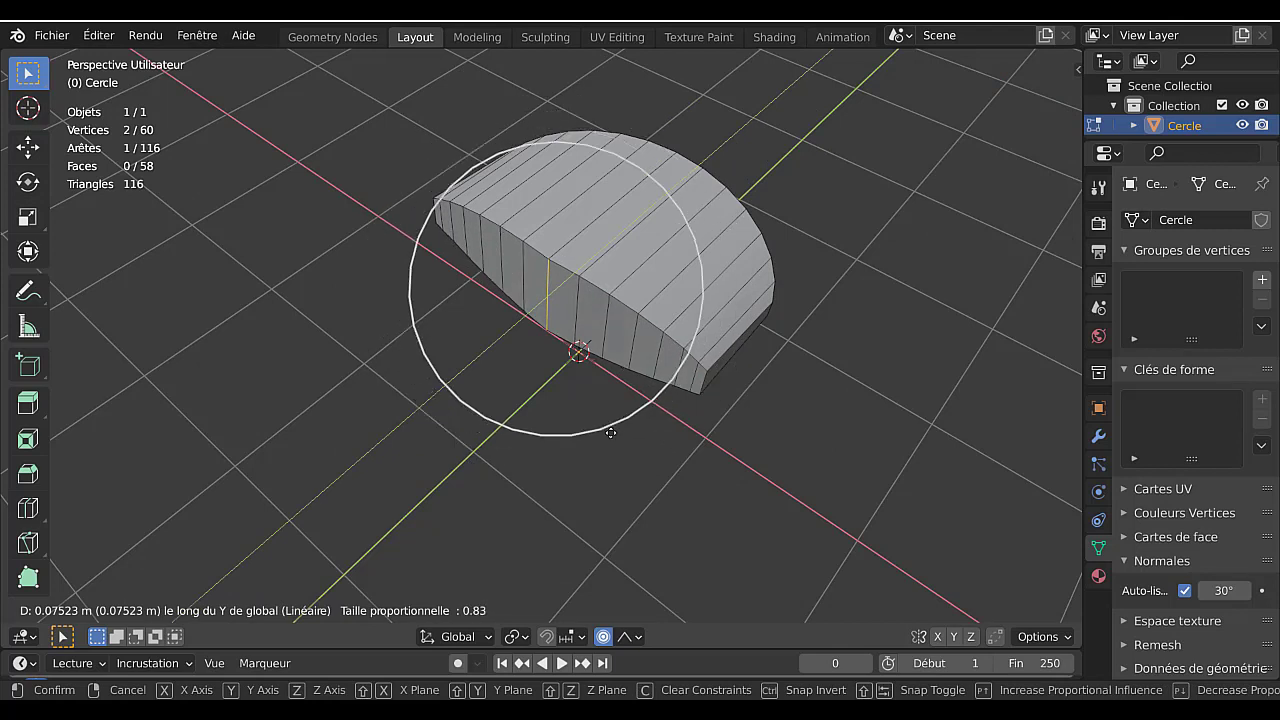
{"action": "scroll", "coordinate": [611, 432], "scroll_direction": "down", "scroll_amount": 1}
{"action": "scroll", "coordinate": [611, 432], "scroll_direction": "down", "scroll_amount": 1}
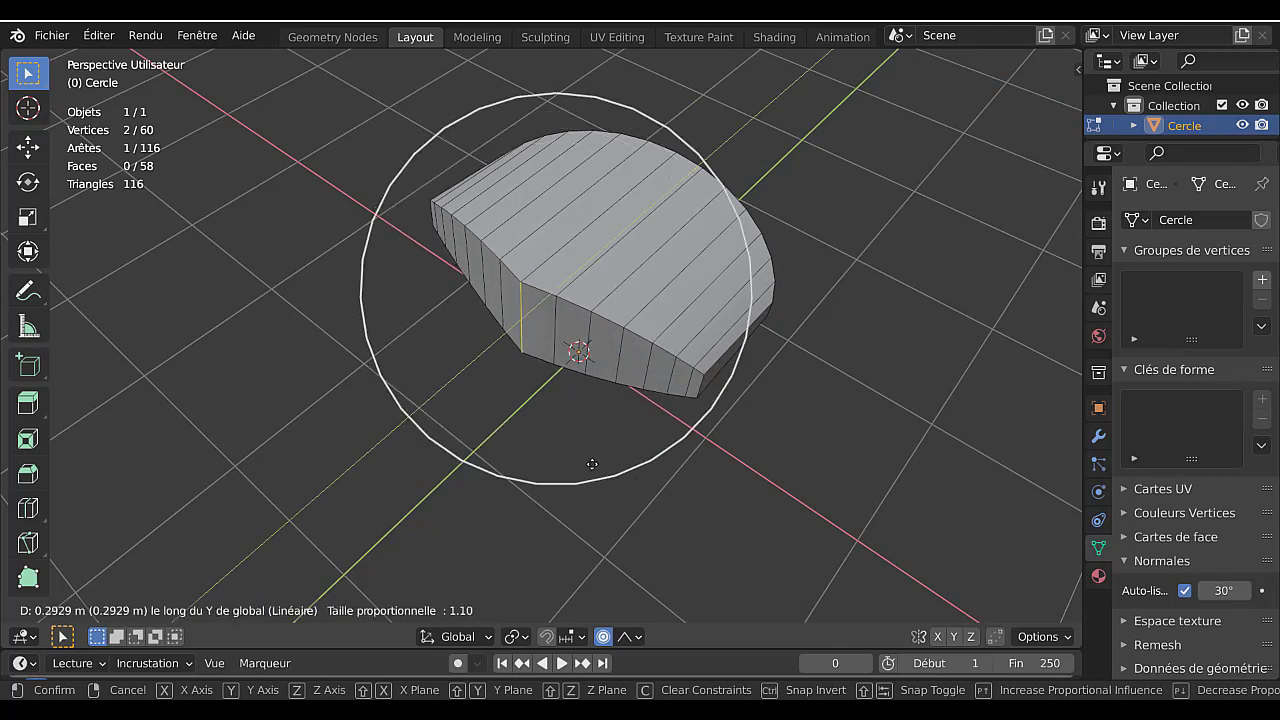
{"action": "scroll", "coordinate": [592, 463], "scroll_direction": "up", "scroll_amount": 3}
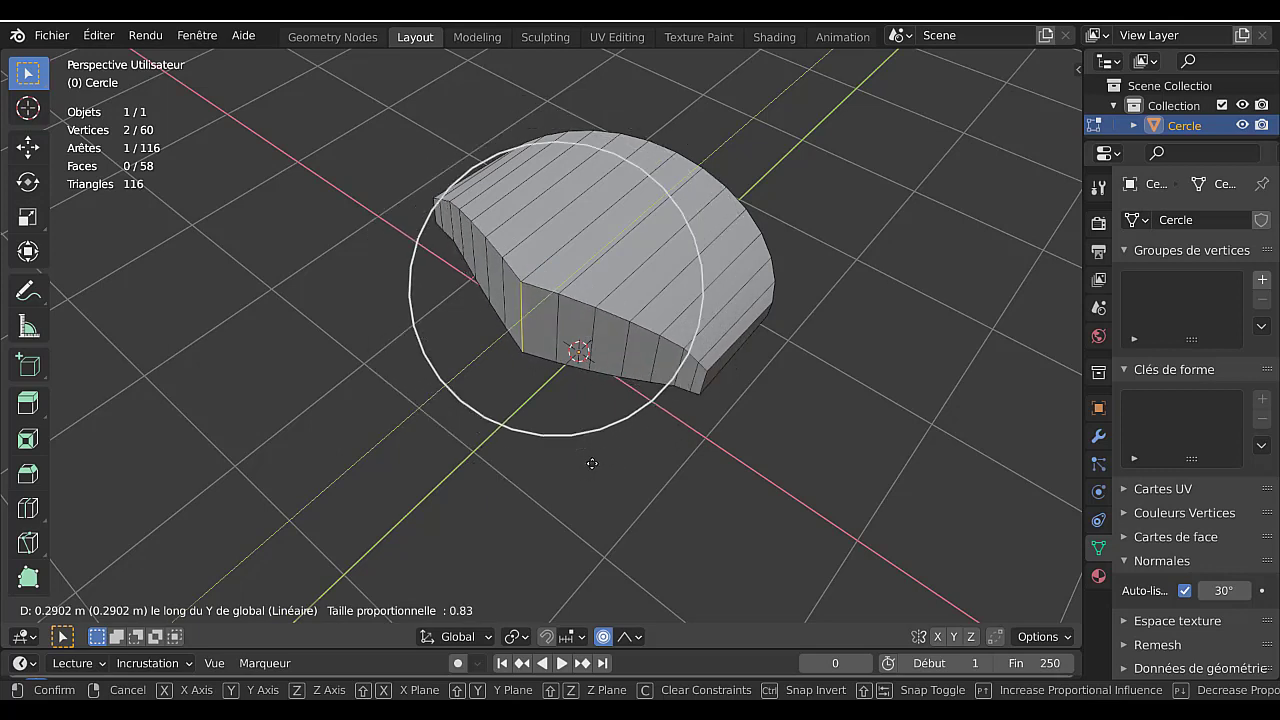
{"action": "scroll", "coordinate": [592, 463], "scroll_direction": "up", "scroll_amount": 1}
{"action": "scroll", "coordinate": [592, 463], "scroll_direction": "up", "scroll_amount": 3}
{"action": "scroll", "coordinate": [592, 463], "scroll_direction": "down", "scroll_amount": 1}
{"action": "scroll", "coordinate": [592, 463], "scroll_direction": "down", "scroll_amount": 3}
{"action": "scroll", "coordinate": [592, 463], "scroll_direction": "down", "scroll_amount": 2}
{"action": "scroll", "coordinate": [592, 463], "scroll_direction": "down", "scroll_amount": 1}
{"action": "scroll", "coordinate": [592, 463], "scroll_direction": "up", "scroll_amount": 1}
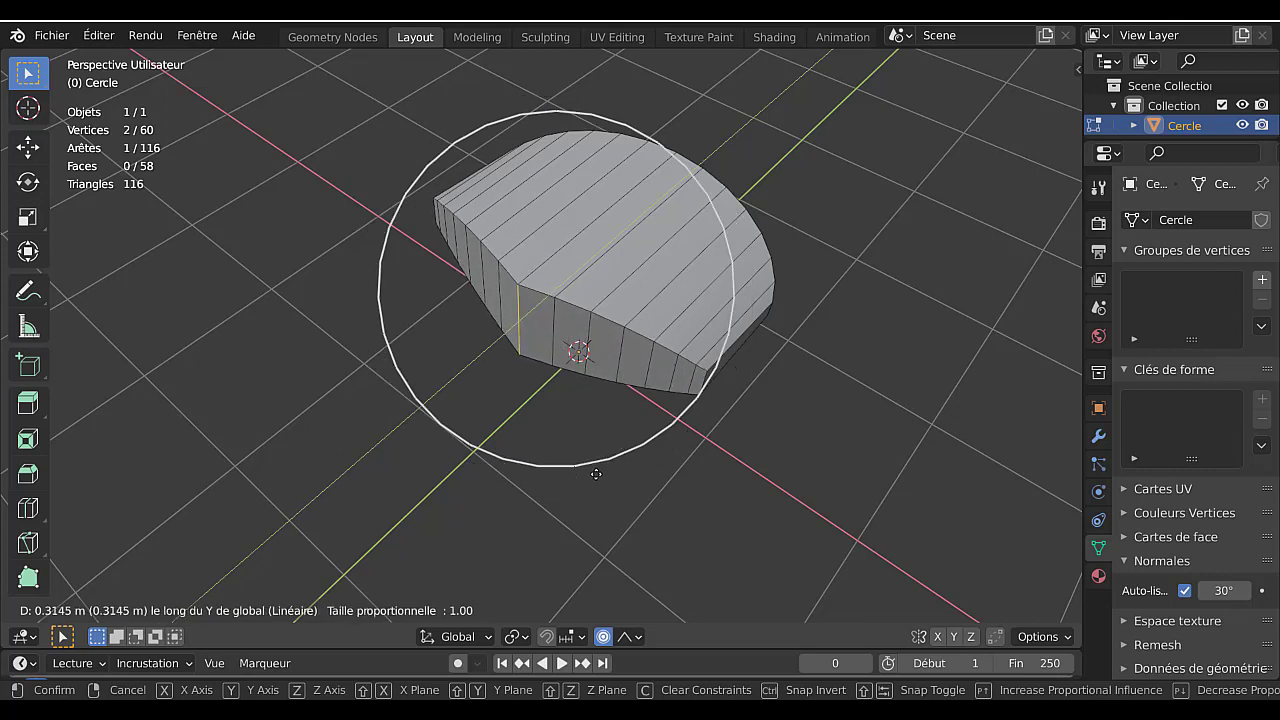
{"action": "left_click", "coordinate": [596, 474]}
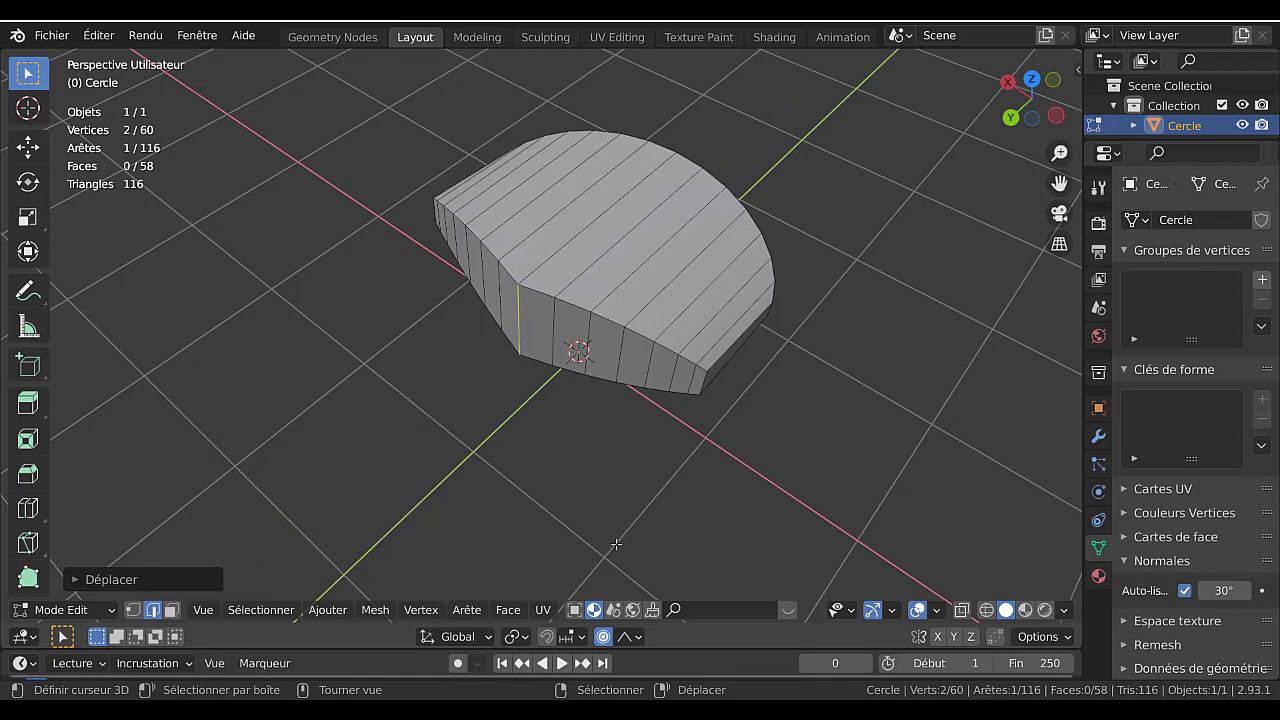
- Turn proportional editing off and inspect the bulged housing
{"action": "left_click", "coordinate": [603, 637]}
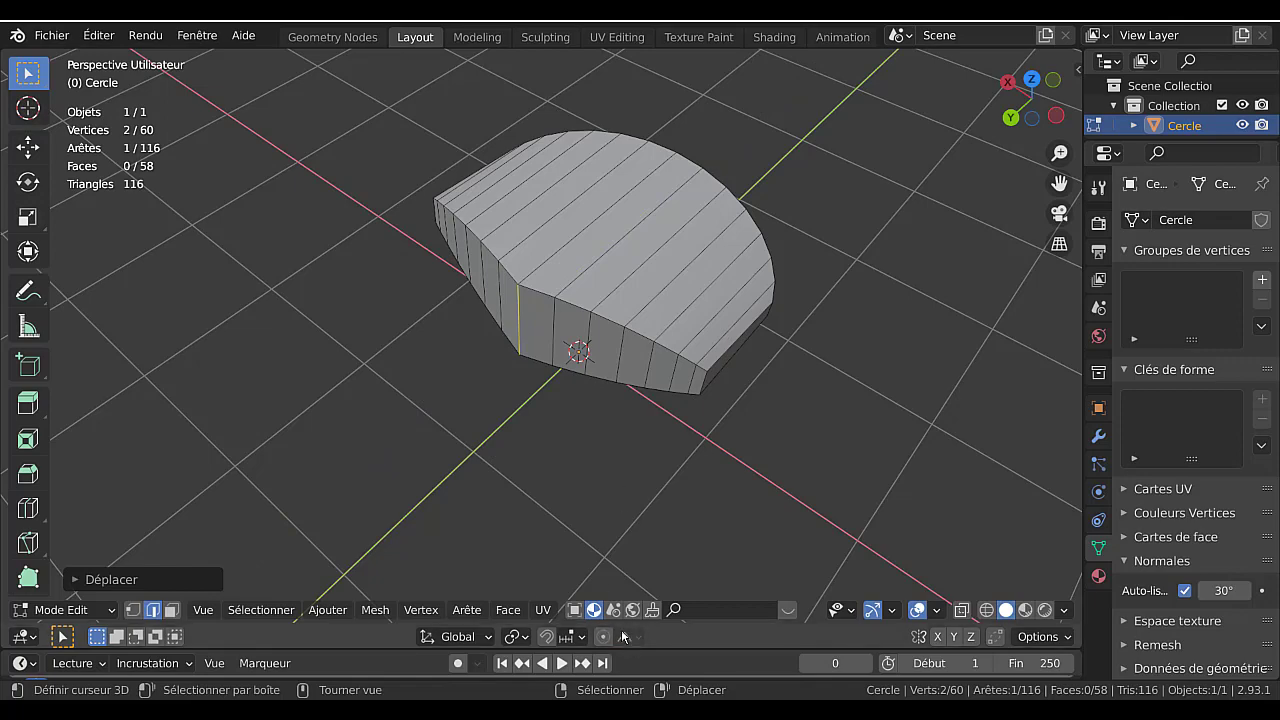
{"action": "key", "text": "Tab"}
{"action": "mouse_move", "coordinate": [628, 428]}
{"action": "middle_mouse_down"}
{"action": "mouse_move", "coordinate": [777, 346]}
{"action": "mouse_move", "coordinate": [877, 340]}
{"action": "mouse_move", "coordinate": [754, 382]}
{"action": "mouse_move", "coordinate": [566, 386]}
{"action": "mouse_move", "coordinate": [735, 376]}
{"action": "mouse_move", "coordinate": [954, 418]}
{"action": "mouse_move", "coordinate": [753, 416]}
{"action": "mouse_move", "coordinate": [794, 483]}
{"action": "mouse_move", "coordinate": [723, 451]}
{"action": "mouse_move", "coordinate": [826, 443]}
{"action": "mouse_move", "coordinate": [541, 563]}
{"action": "middle_mouse_up"}
{"action": "key", "text": "Tab"}
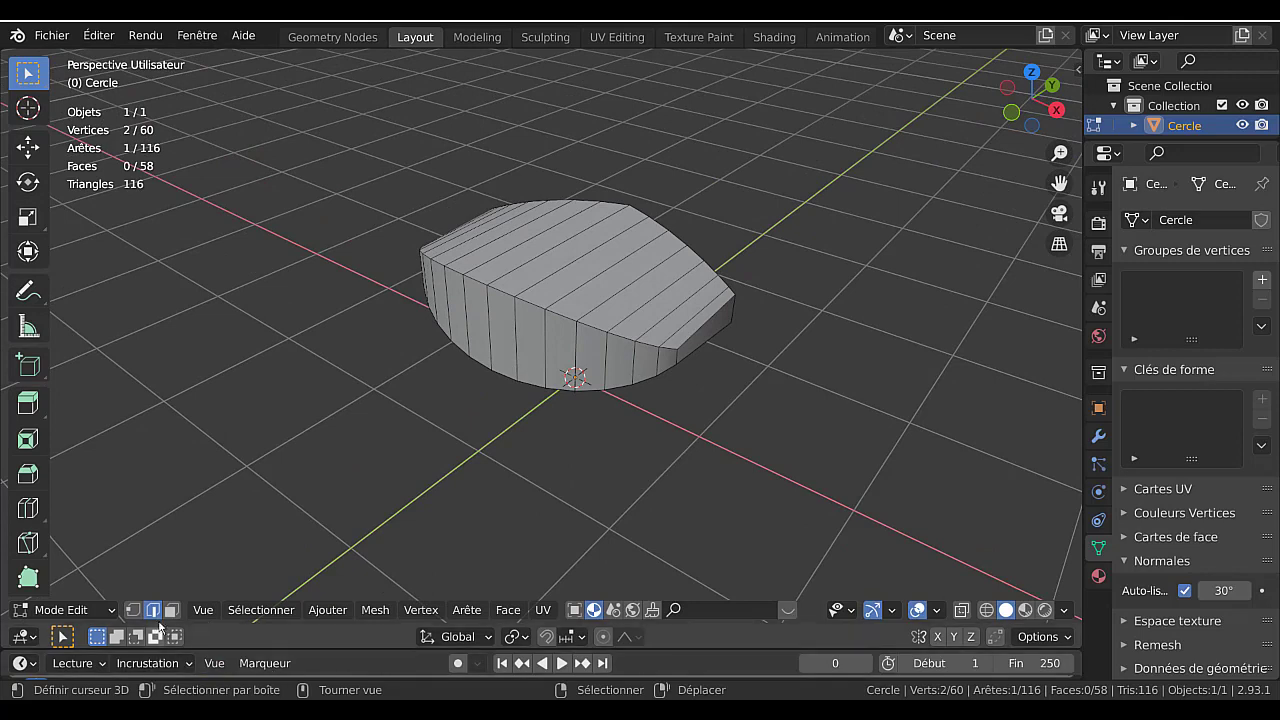
- Bevel the top and bottom rim edge loops with 3 segments, about 0.0138 m wide
{"action": "left_click", "coordinate": [567, 319], "text": "alt"}
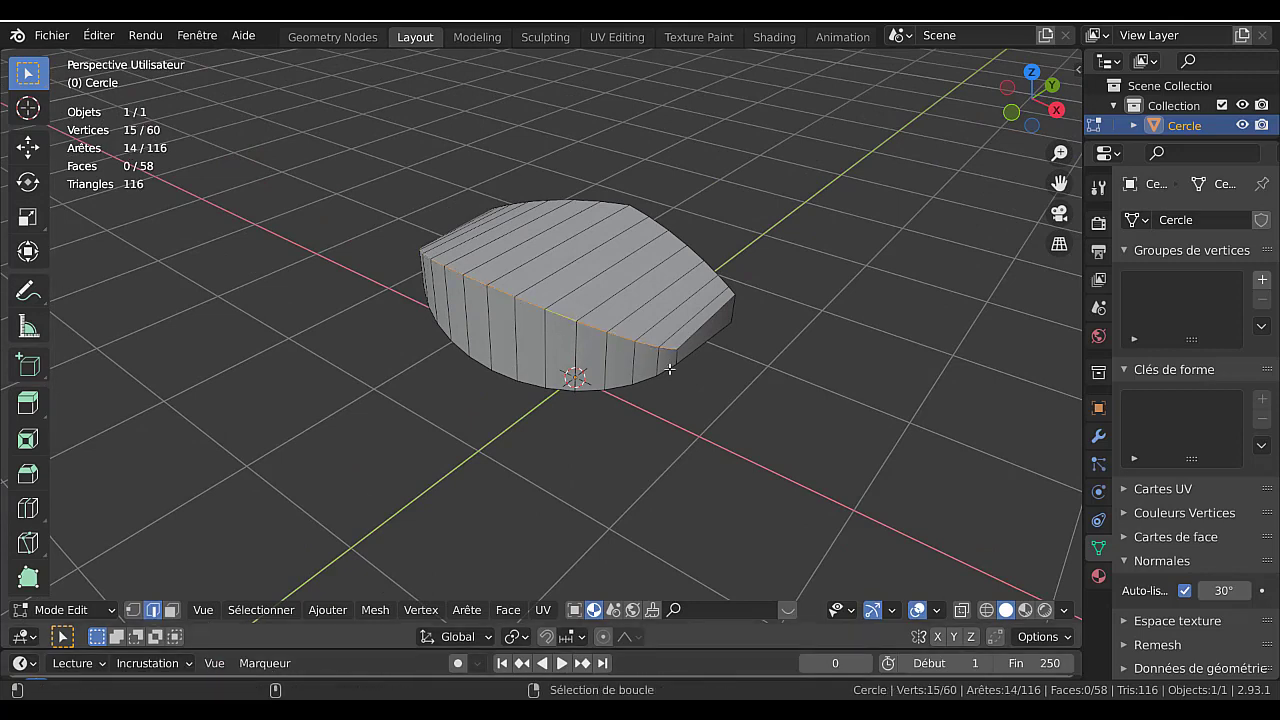
{"action": "left_click", "coordinate": [669, 369], "text": "alt+shift"}
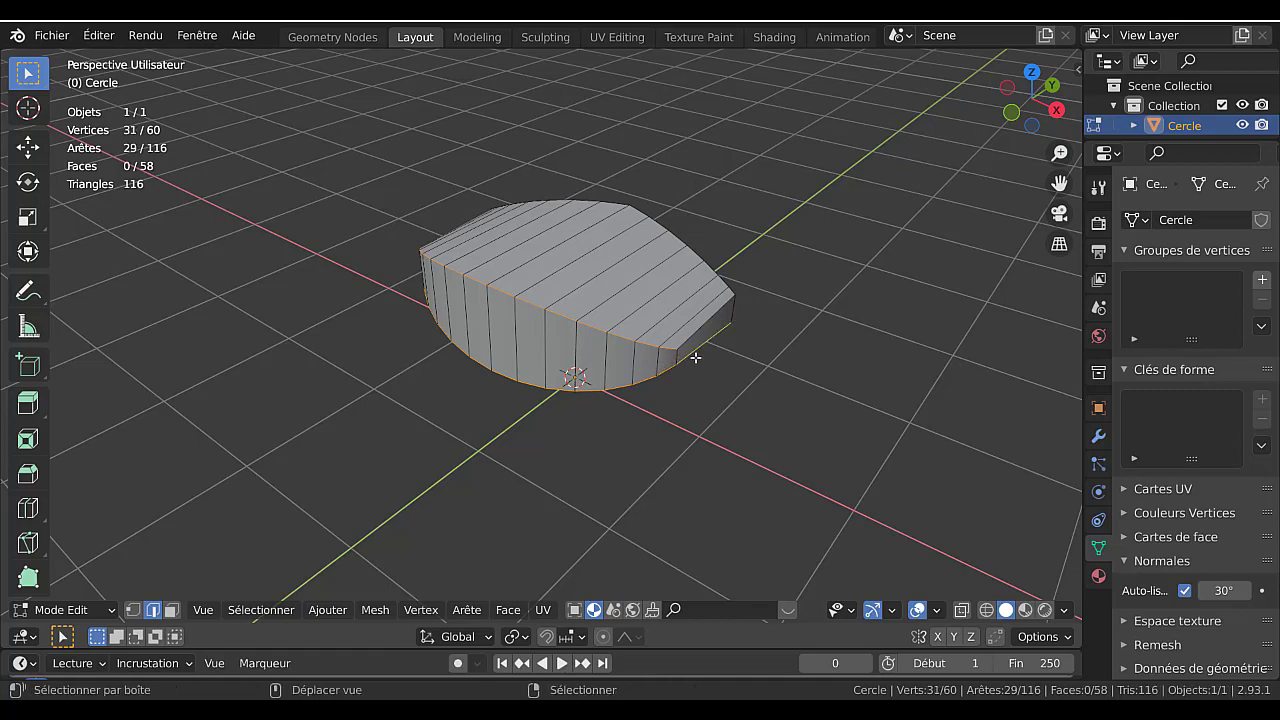
{"action": "mouse_move", "coordinate": [543, 406]}
{"action": "middle_mouse_down"}
{"action": "mouse_move", "coordinate": [510, 335]}
{"action": "mouse_move", "coordinate": [509, 406]}
{"action": "mouse_move", "coordinate": [572, 417]}
{"action": "middle_mouse_up"}
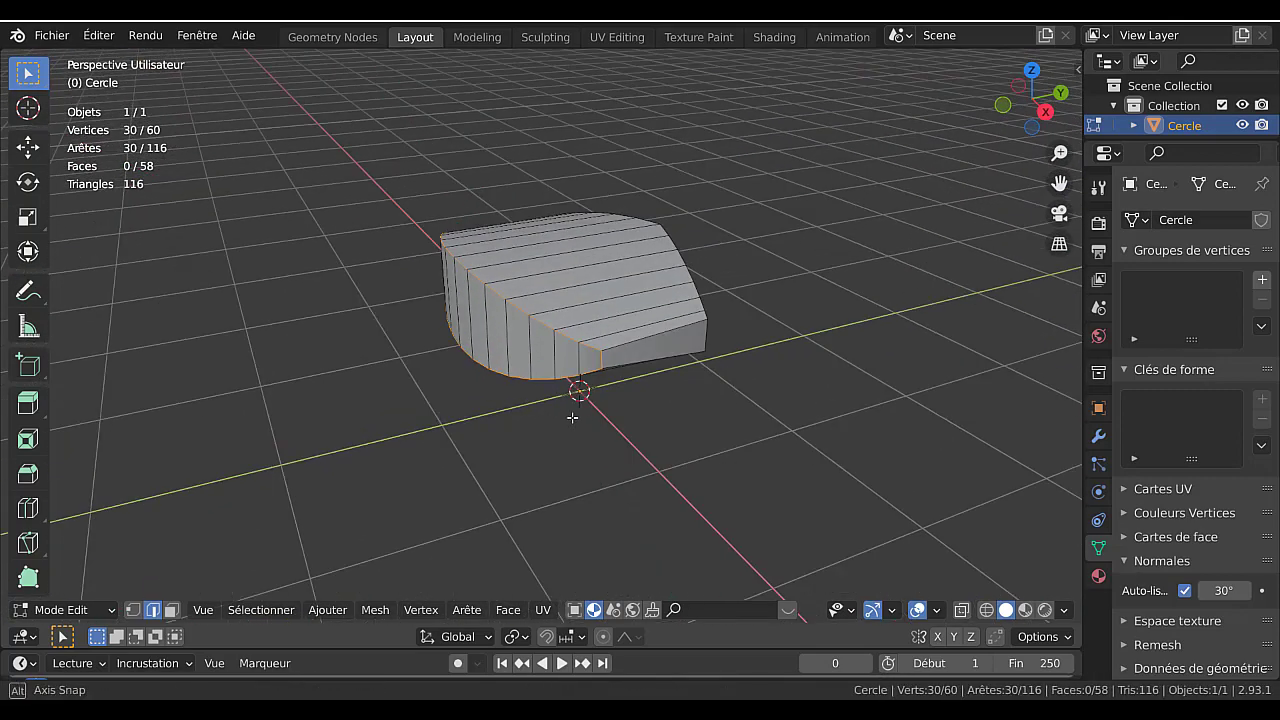
{"action": "scroll", "coordinate": [655, 430], "scroll_direction": "up", "scroll_amount": 2}
{"action": "scroll", "coordinate": [709, 451], "scroll_direction": "up", "scroll_amount": 1}
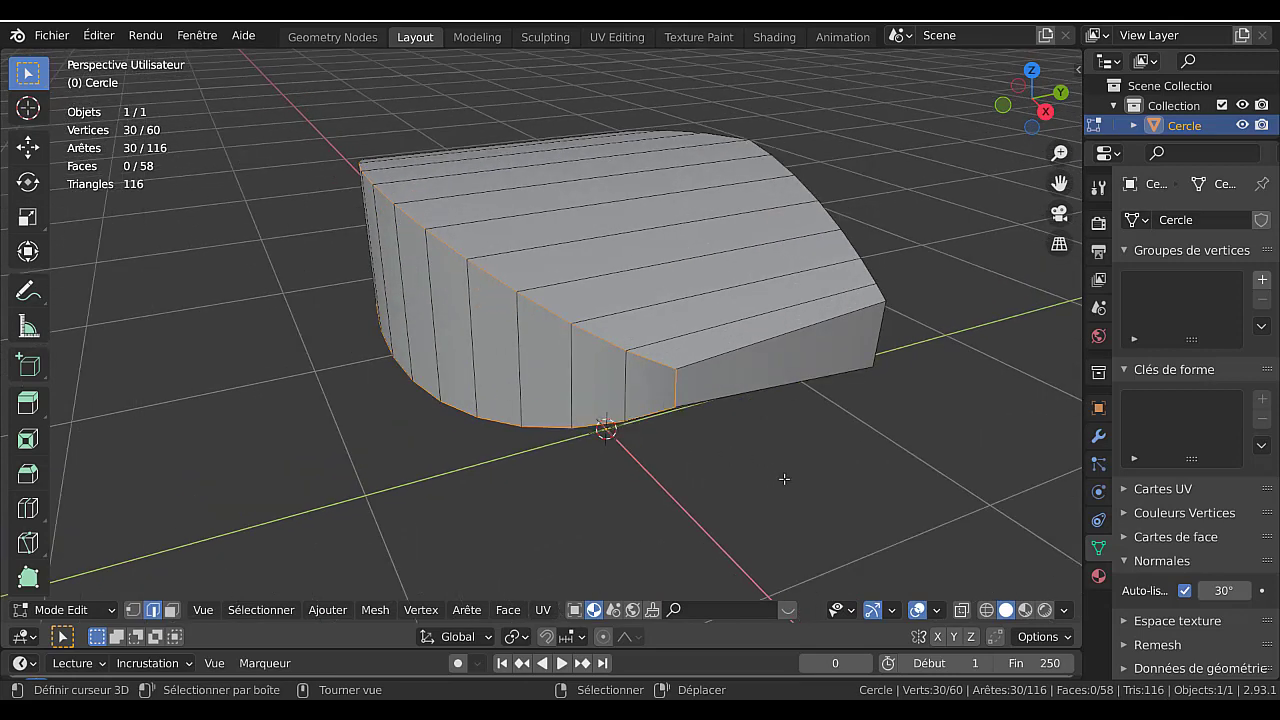
{"action": "key", "text": "ctrl+b"}
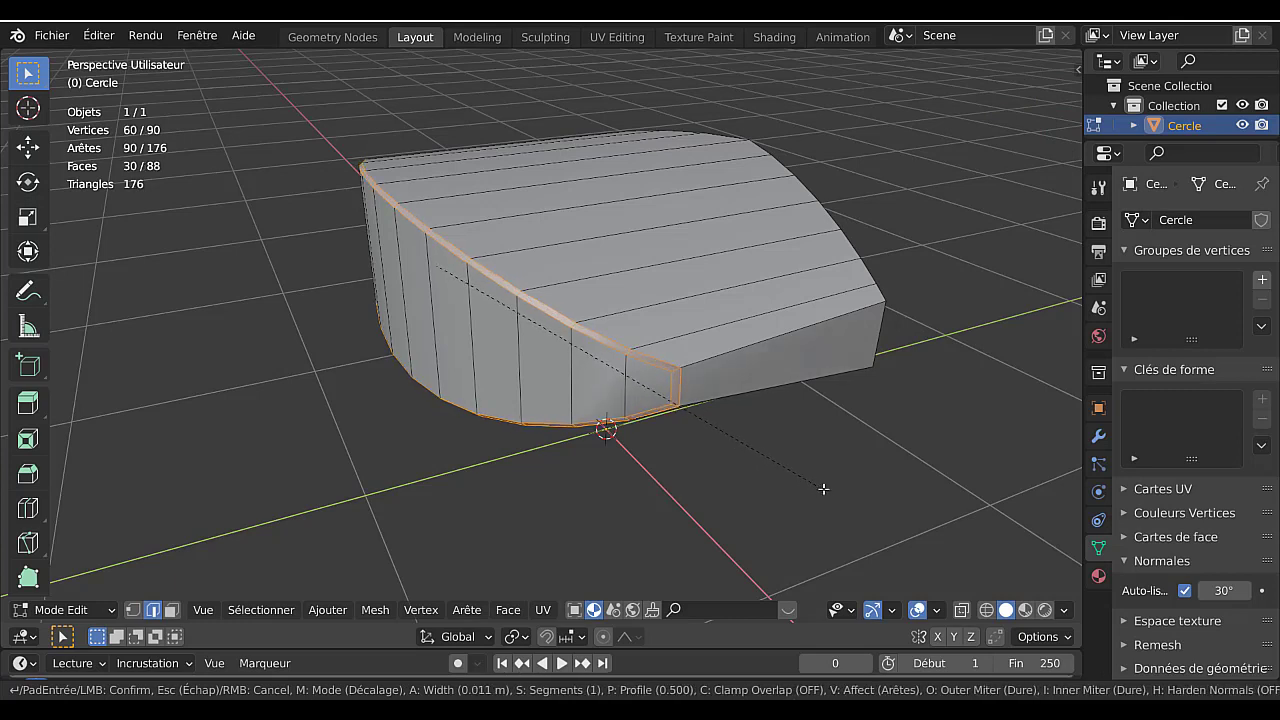
{"action": "scroll", "coordinate": [830, 490], "scroll_direction": "up", "scroll_amount": 1}
{"action": "scroll", "coordinate": [830, 490], "scroll_direction": "up", "scroll_amount": 1}
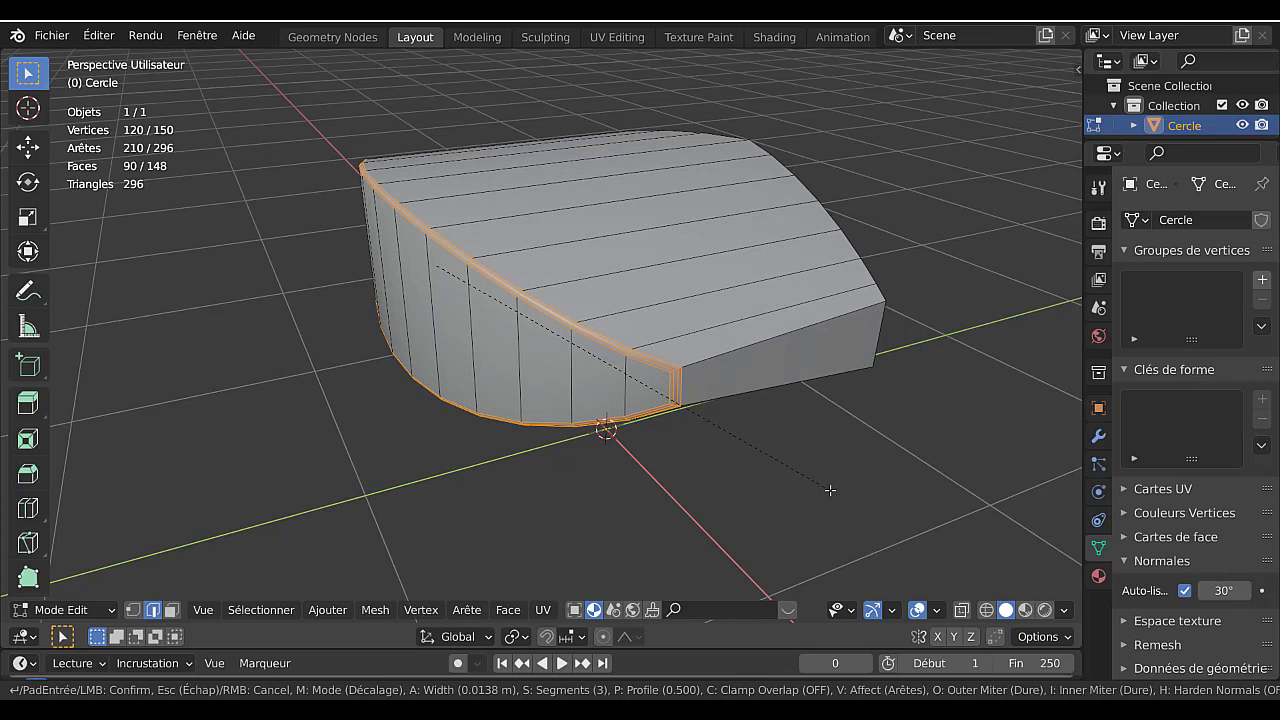
{"action": "left_click", "coordinate": [830, 490]}
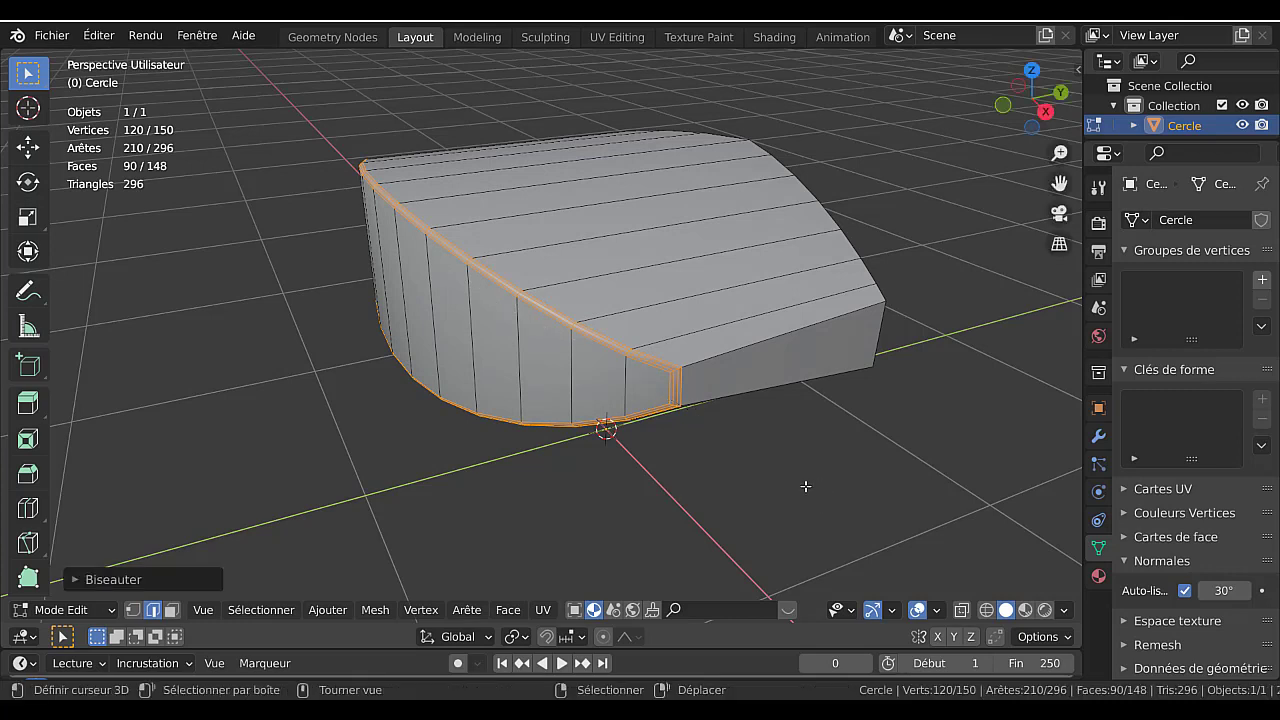
{"action": "key", "text": "Tab"}
{"action": "mouse_move", "coordinate": [724, 482]}
{"action": "middle_mouse_down"}
{"action": "mouse_move", "coordinate": [758, 448]}
{"action": "mouse_move", "coordinate": [904, 426]}
{"action": "mouse_move", "coordinate": [991, 449]}
{"action": "mouse_move", "coordinate": [792, 492]}
{"action": "mouse_move", "coordinate": [563, 466]}
{"action": "mouse_move", "coordinate": [563, 477]}
{"action": "middle_mouse_up"}
- Bevel the ridge loop and lower rim loop with 3 segments, about 0.0134 m wide
{"action": "key", "text": "Tab"}
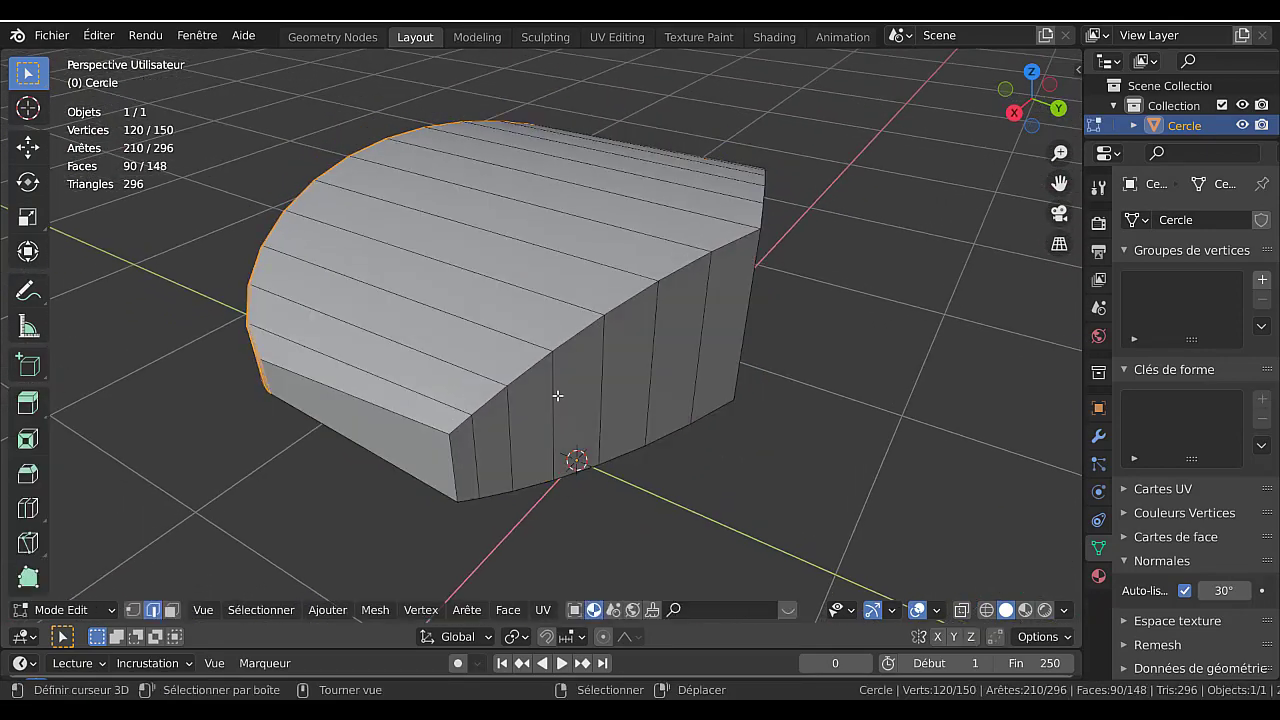
{"action": "left_click", "coordinate": [554, 364], "text": "alt"}
{"action": "left_click", "coordinate": [455, 485], "text": "alt"}
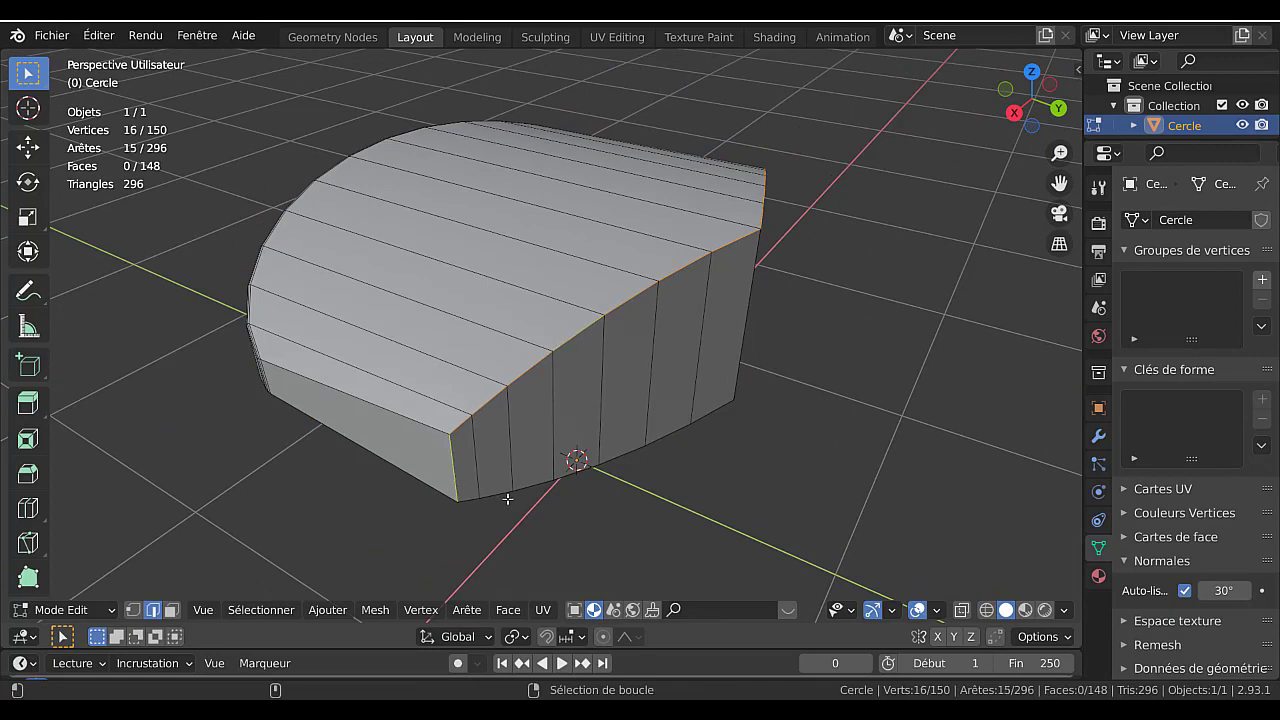
{"action": "middle_click_drag", "start_coordinate": [777, 469], "coordinate": [645, 467]}
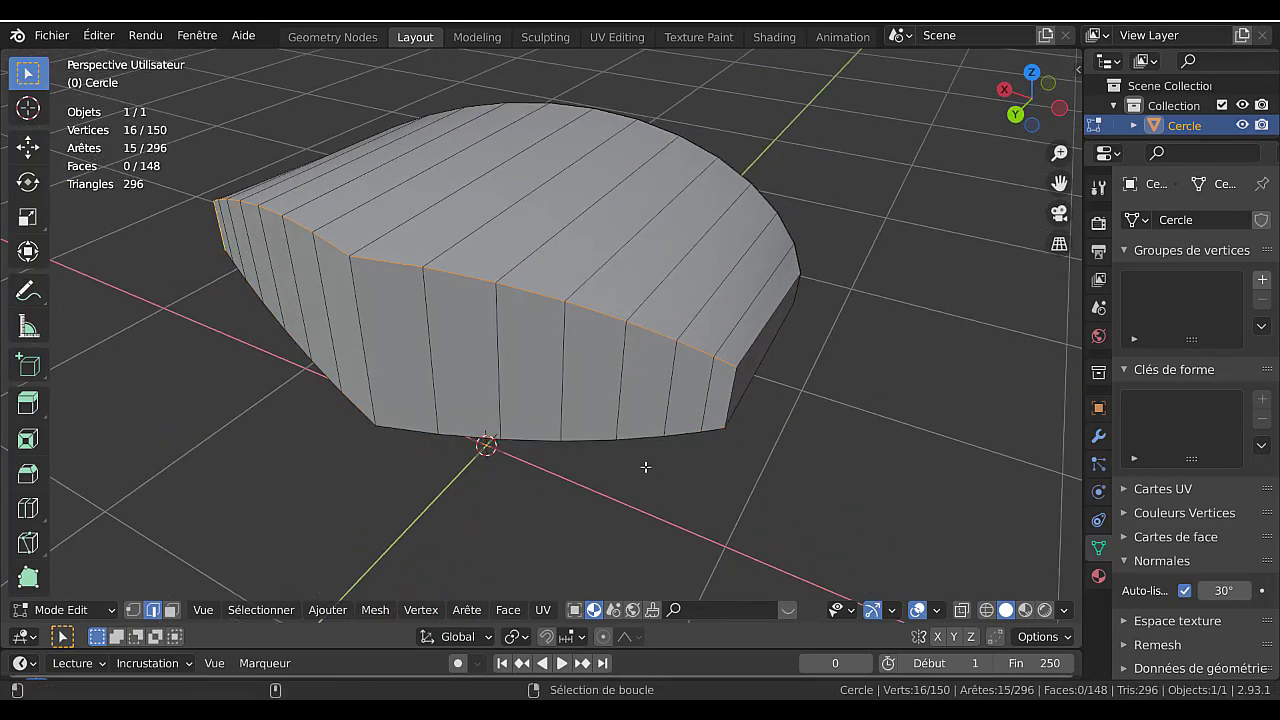
{"action": "left_click", "coordinate": [728, 402], "text": "alt+shift"}
{"action": "mouse_move", "coordinate": [728, 402]}
{"action": "middle_mouse_down"}
{"action": "mouse_move", "coordinate": [849, 446]}
{"action": "mouse_move", "coordinate": [751, 457]}
{"action": "middle_mouse_up"}
{"action": "key", "text": "ctrl+b"}
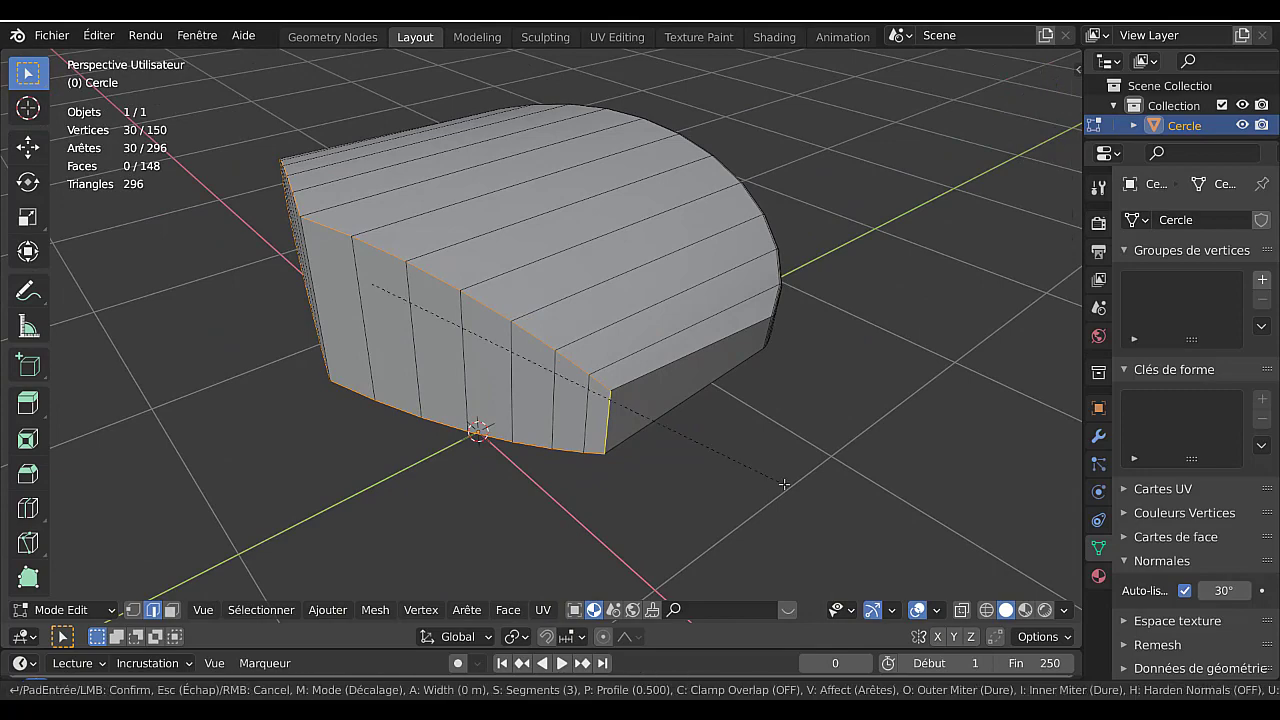
{"action": "left_click", "coordinate": [835, 488]}
{"action": "key", "text": "Tab"}
{"action": "mouse_move", "coordinate": [730, 476]}
{"action": "middle_mouse_down"}
{"action": "mouse_move", "coordinate": [946, 460]}
{"action": "mouse_move", "coordinate": [1039, 576]}
{"action": "middle_mouse_up"}
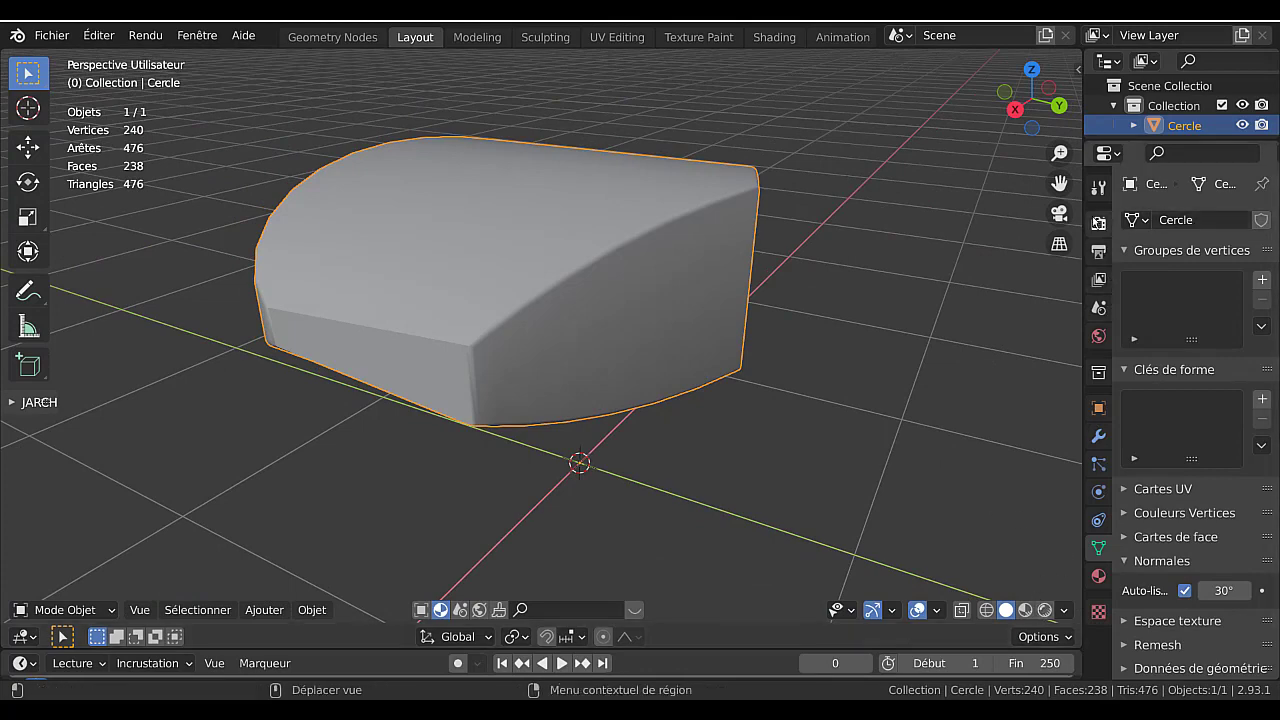
- Set the render engine to Workbench with the chrome MatCap and view it in Rendered shading
{"action": "left_click", "coordinate": [1098, 222]}
{"action": "left_click", "coordinate": [1226, 222]}
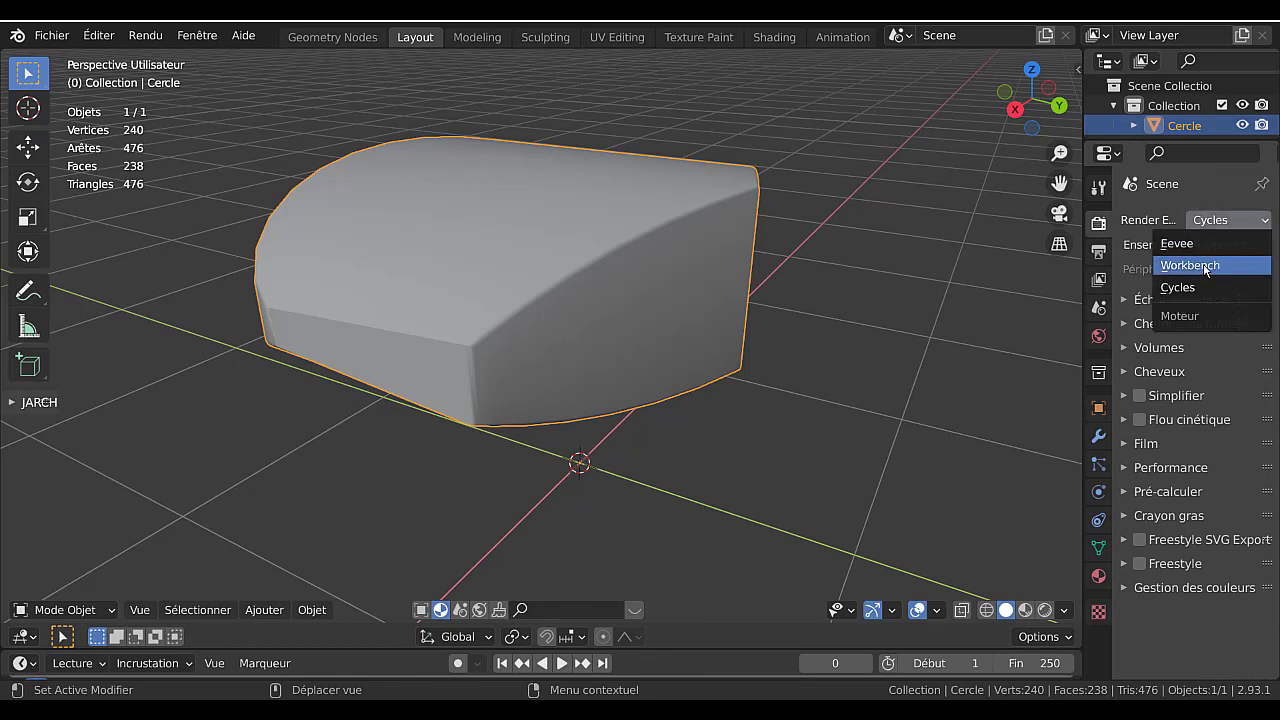
{"action": "left_click", "coordinate": [1206, 268]}
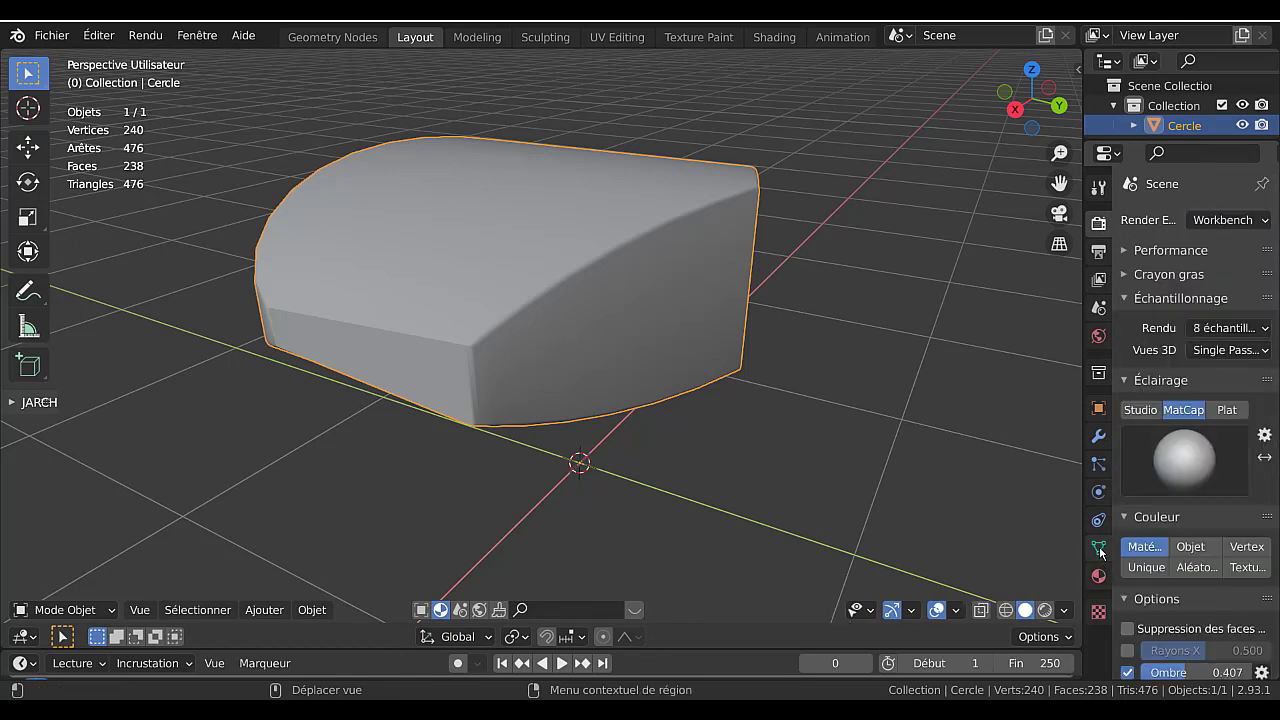
{"action": "left_click", "coordinate": [1192, 466]}
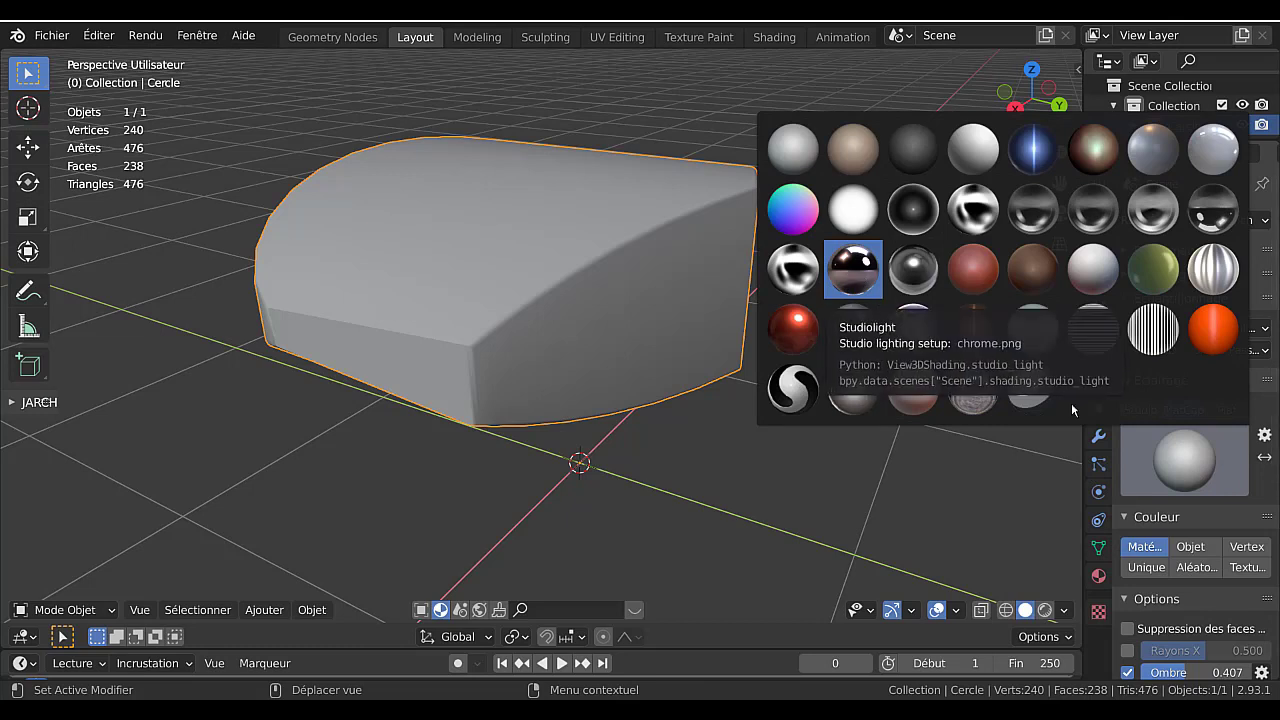
{"action": "left_click", "coordinate": [855, 271]}
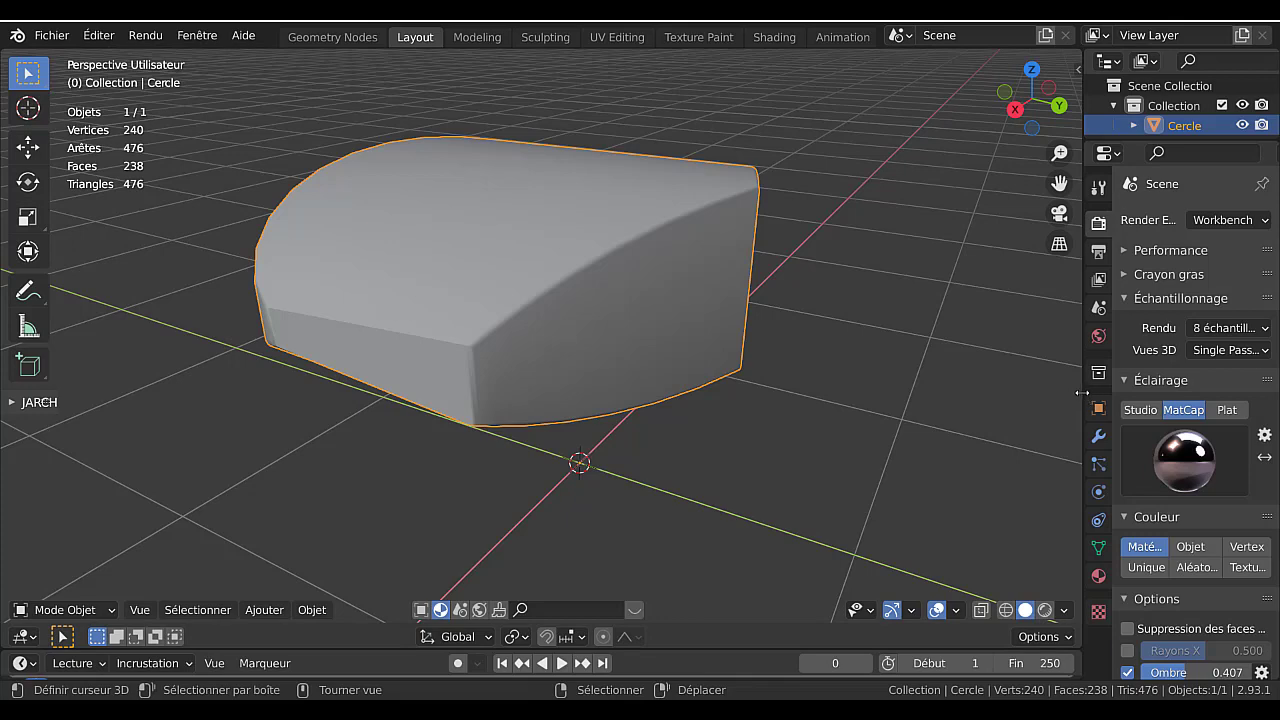
{"action": "left_click_drag", "start_coordinate": [1081, 392], "coordinate": [1003, 392]}
{"action": "left_click", "coordinate": [1140, 460]}
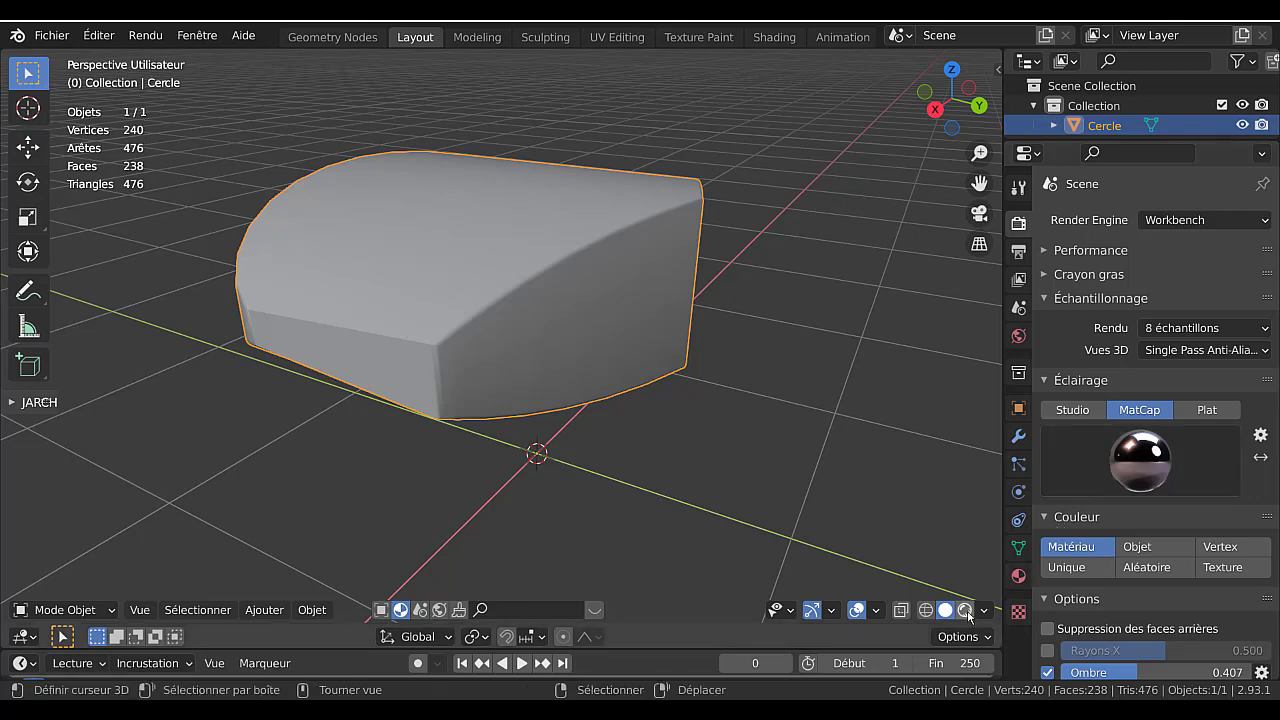
{"action": "left_click", "coordinate": [1140, 460]}
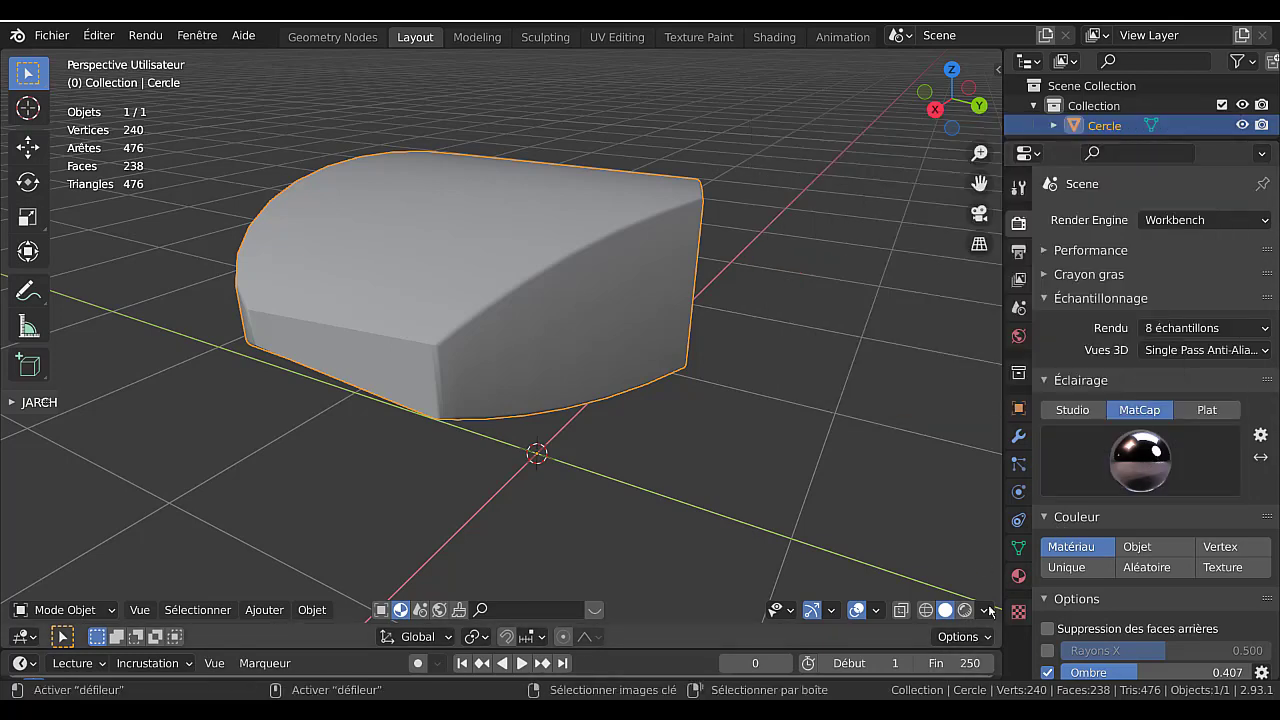
{"action": "left_click", "coordinate": [985, 610]}
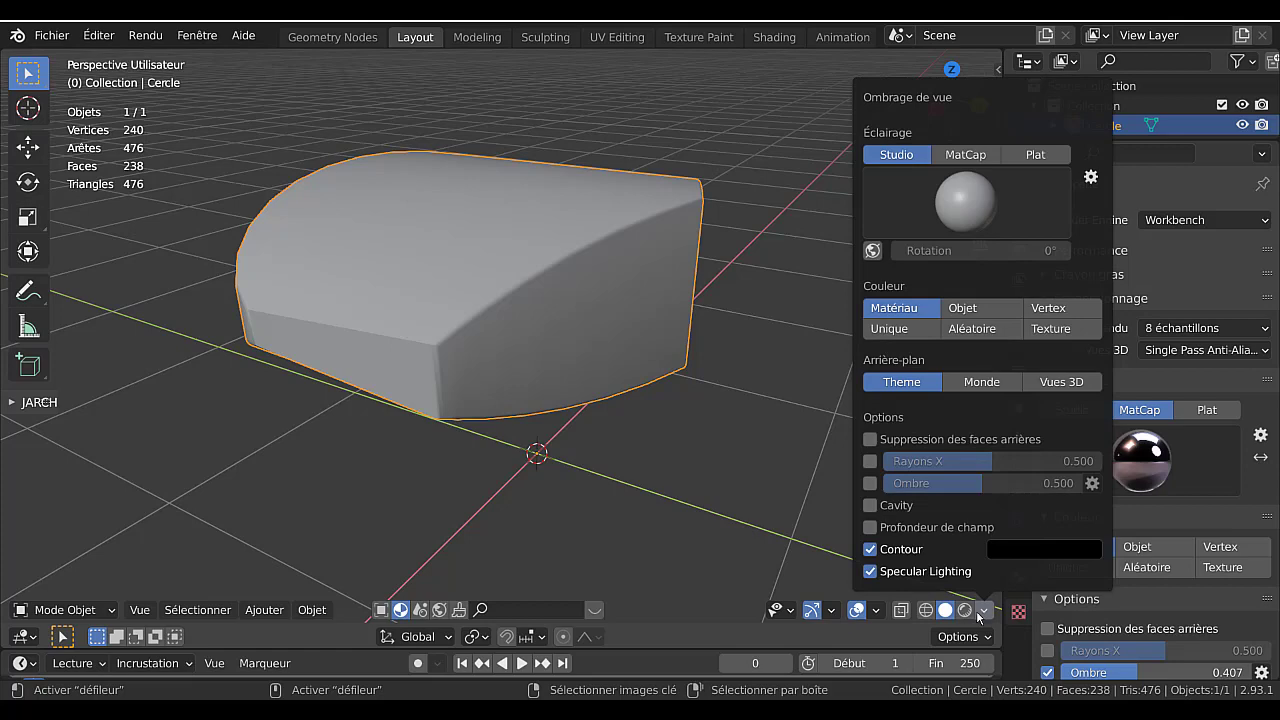
{"action": "left_click", "coordinate": [965, 610]}
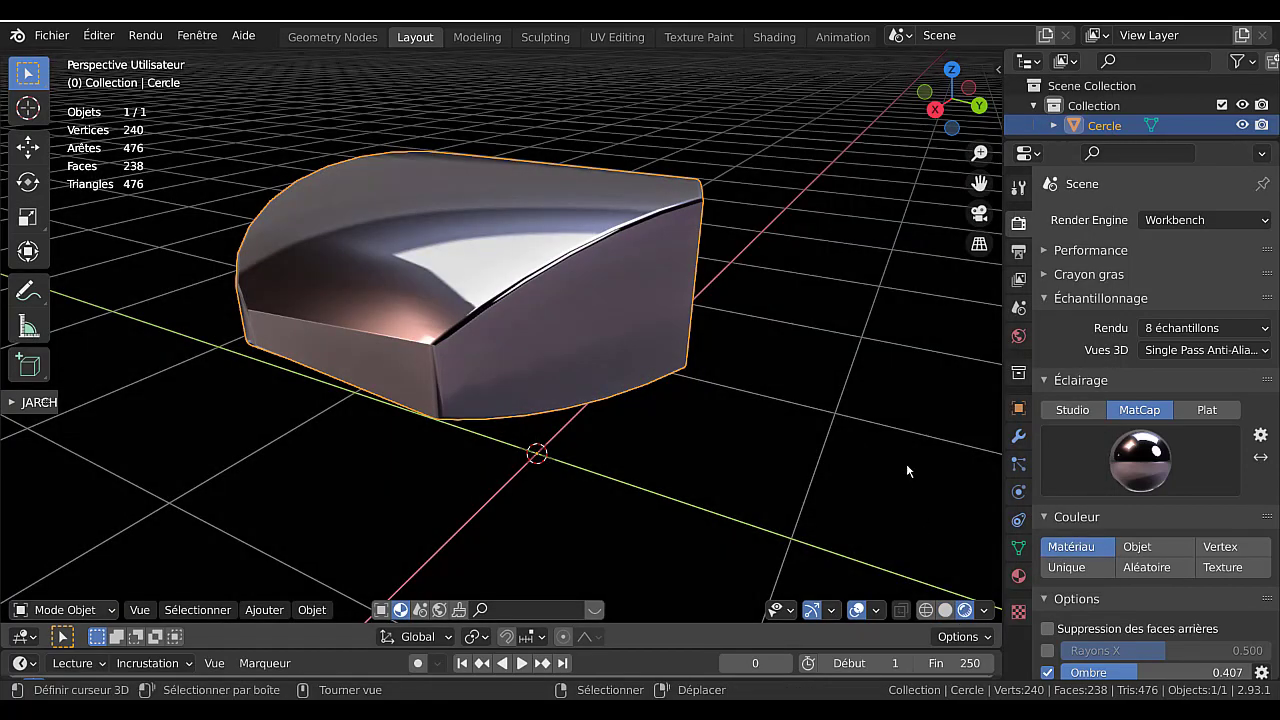
- Orbit around the chrome housing and check it from the top and front views
{"action": "mouse_move", "coordinate": [850, 358]}
{"action": "middle_mouse_down"}
{"action": "mouse_move", "coordinate": [495, 377]}
{"action": "mouse_move", "coordinate": [927, 363]}
{"action": "middle_mouse_up"}
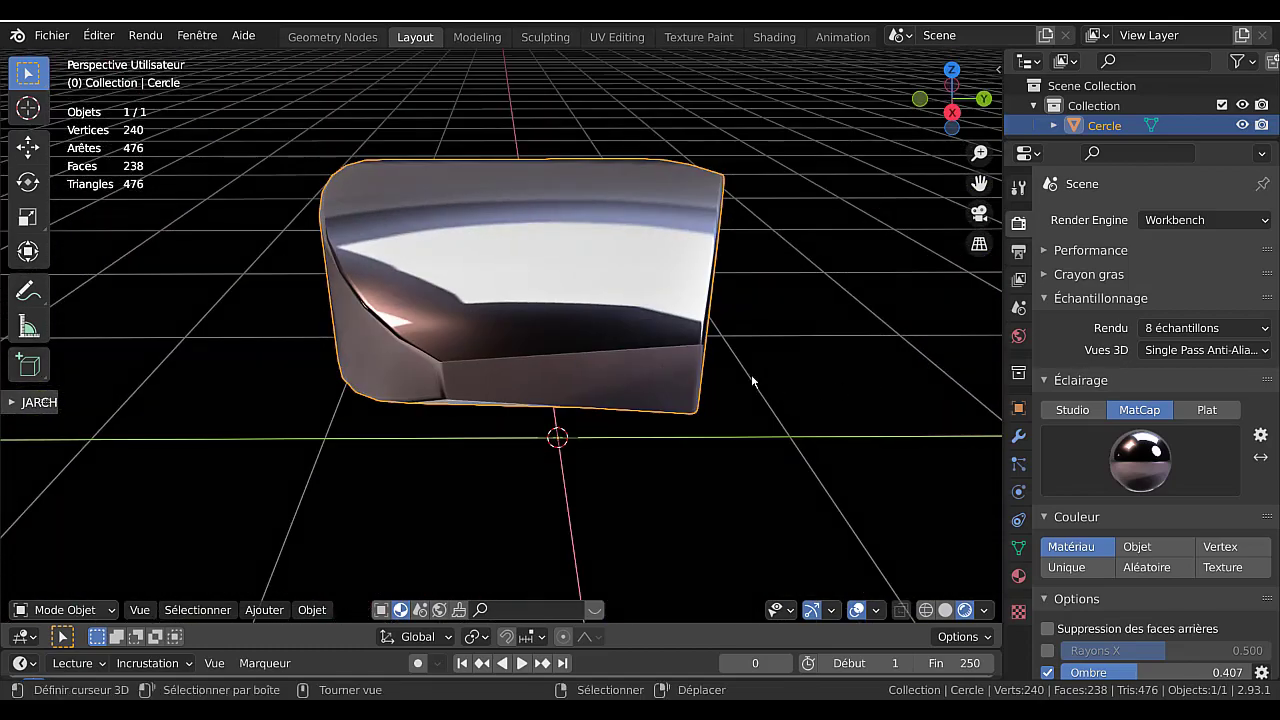
{"action": "mouse_move", "coordinate": [757, 369]}
{"action": "middle_mouse_down"}
{"action": "mouse_move", "coordinate": [863, 408]}
{"action": "mouse_move", "coordinate": [751, 400]}
{"action": "middle_mouse_up"}
{"action": "middle_click_drag", "start_coordinate": [660, 371], "coordinate": [738, 318]}
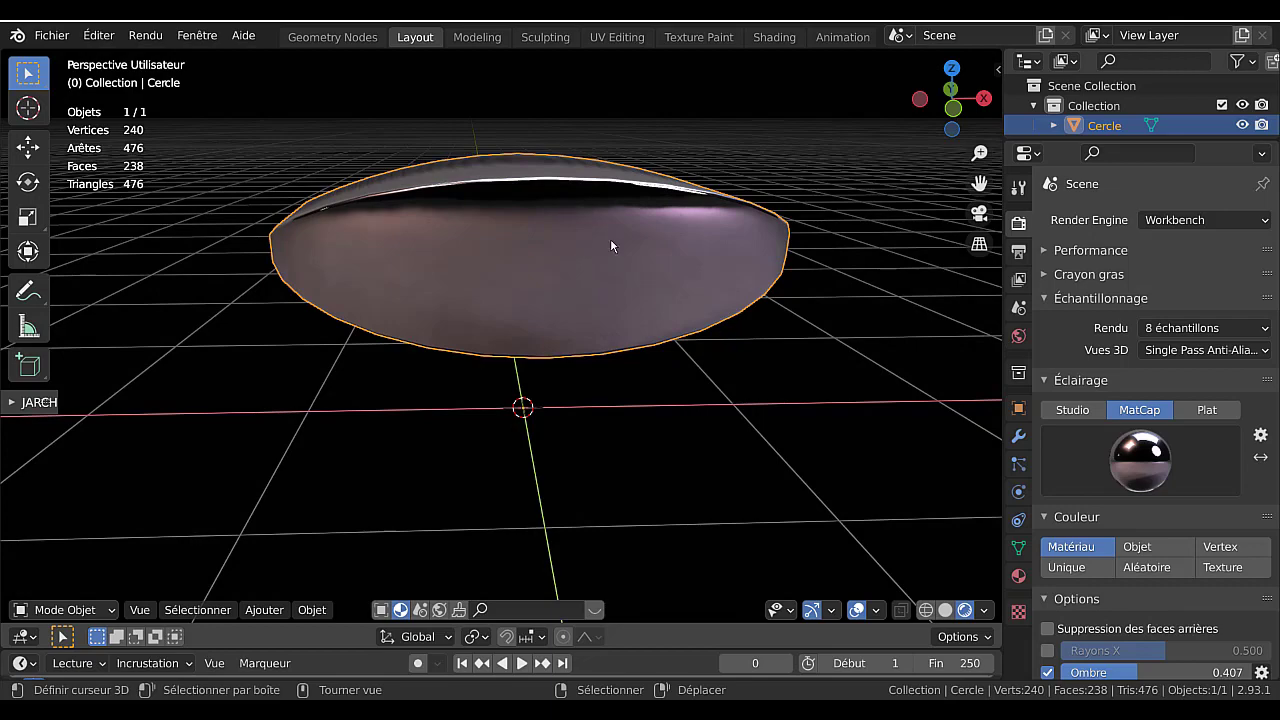
{"action": "mouse_move", "coordinate": [572, 240]}
{"action": "middle_mouse_down"}
{"action": "mouse_move", "coordinate": [571, 318]}
{"action": "mouse_move", "coordinate": [528, 314]}
{"action": "middle_mouse_up"}
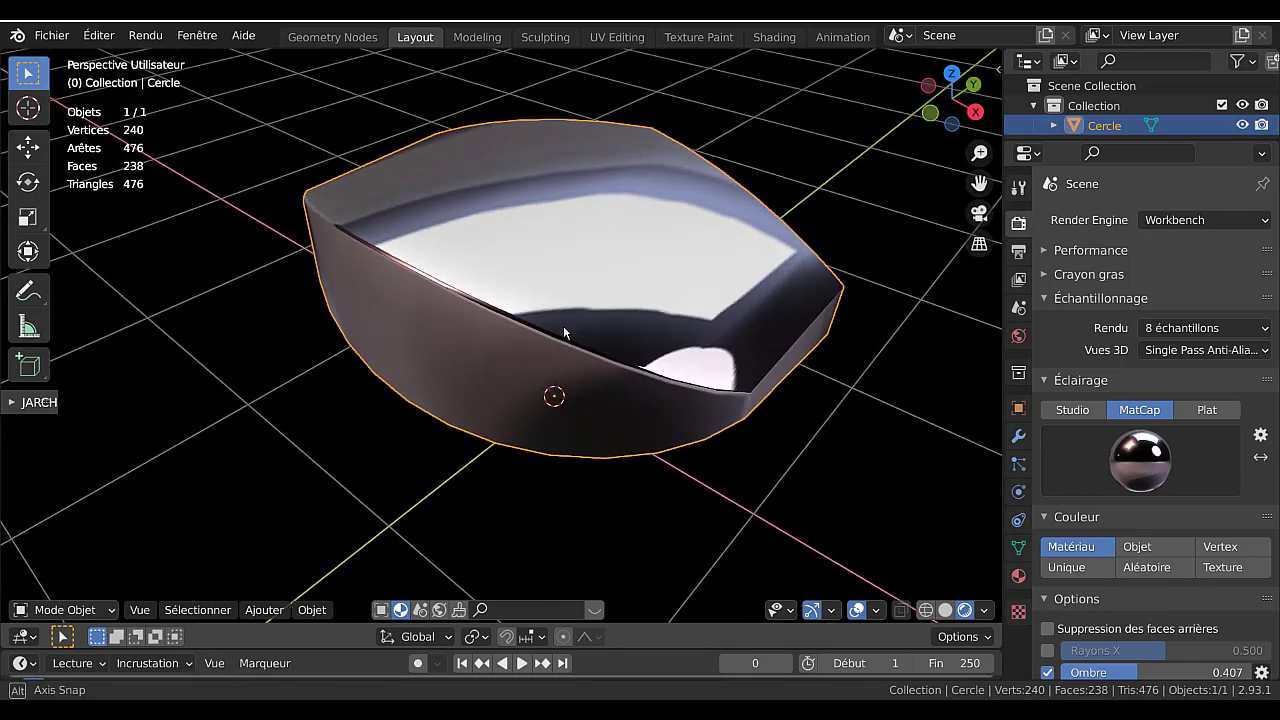
{"action": "mouse_move", "coordinate": [628, 274]}
{"action": "middle_mouse_down"}
{"action": "mouse_move", "coordinate": [751, 191]}
{"action": "mouse_move", "coordinate": [628, 307]}
{"action": "middle_mouse_up"}
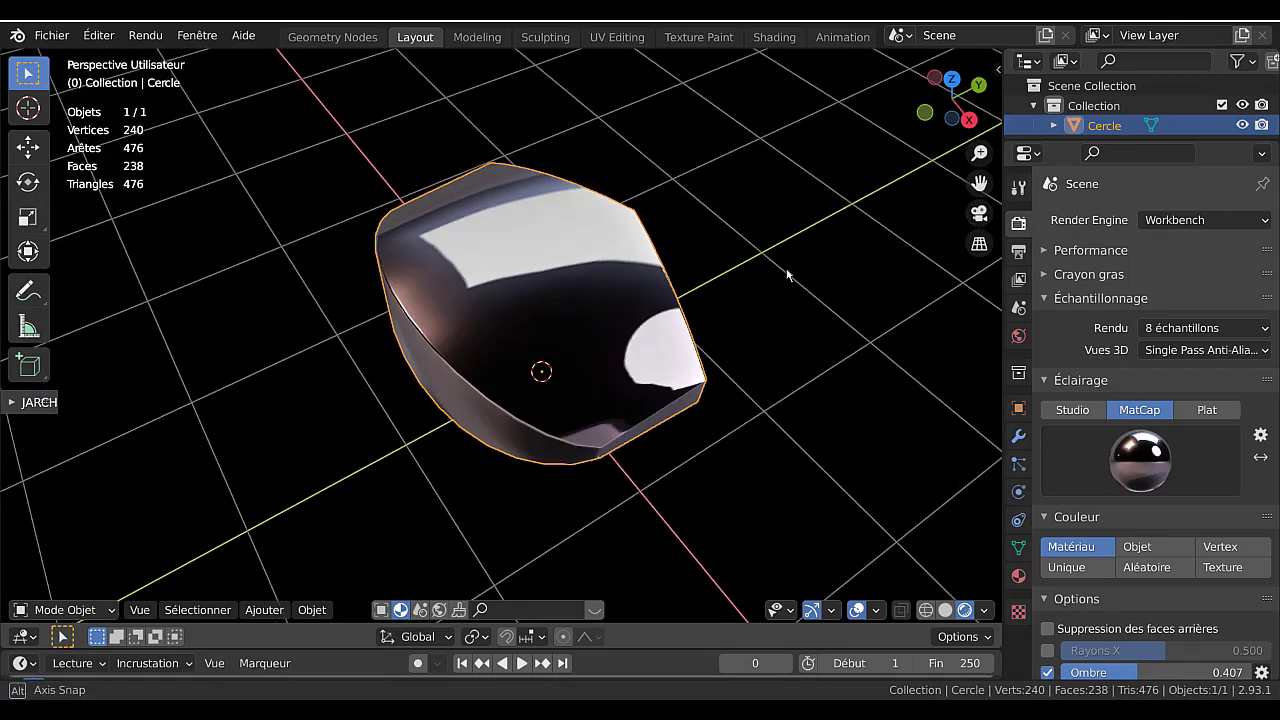
{"action": "middle_click_drag", "start_coordinate": [507, 343], "coordinate": [702, 200]}
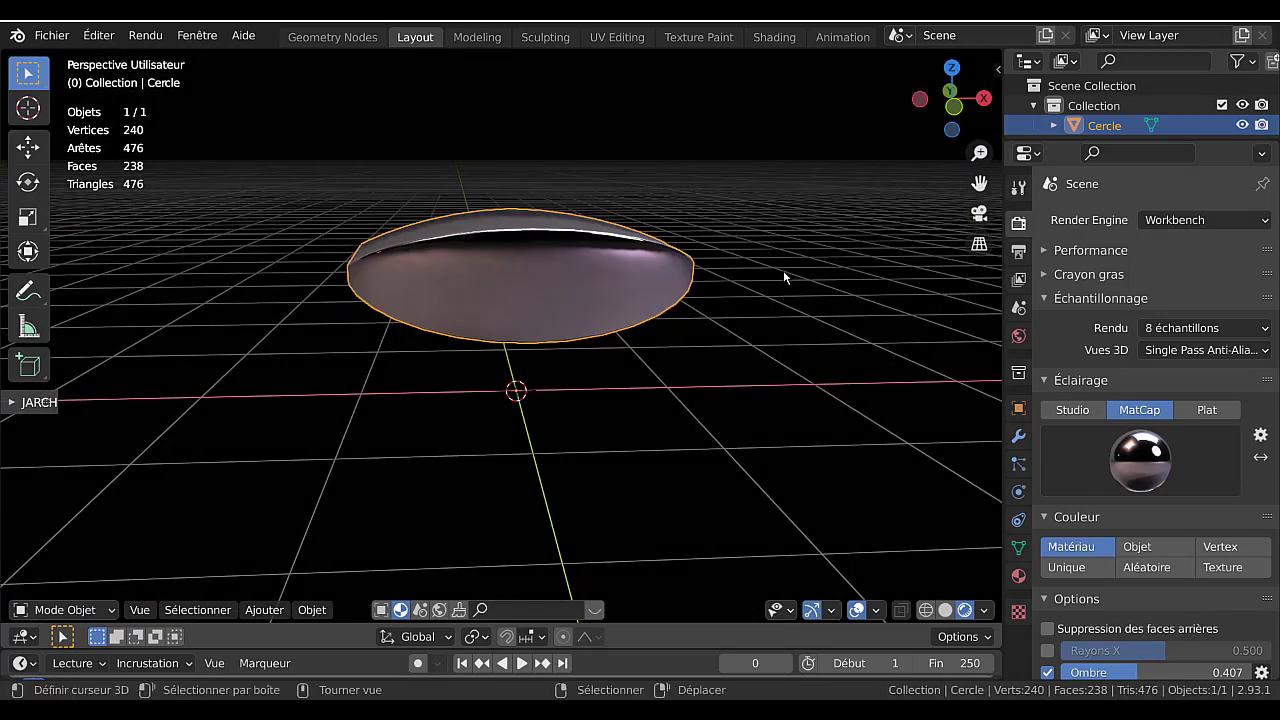
{"action": "mouse_move", "coordinate": [795, 268]}
{"action": "middle_mouse_down"}
{"action": "mouse_move", "coordinate": [800, 299]}
{"action": "mouse_move", "coordinate": [763, 271]}
{"action": "middle_mouse_up"}
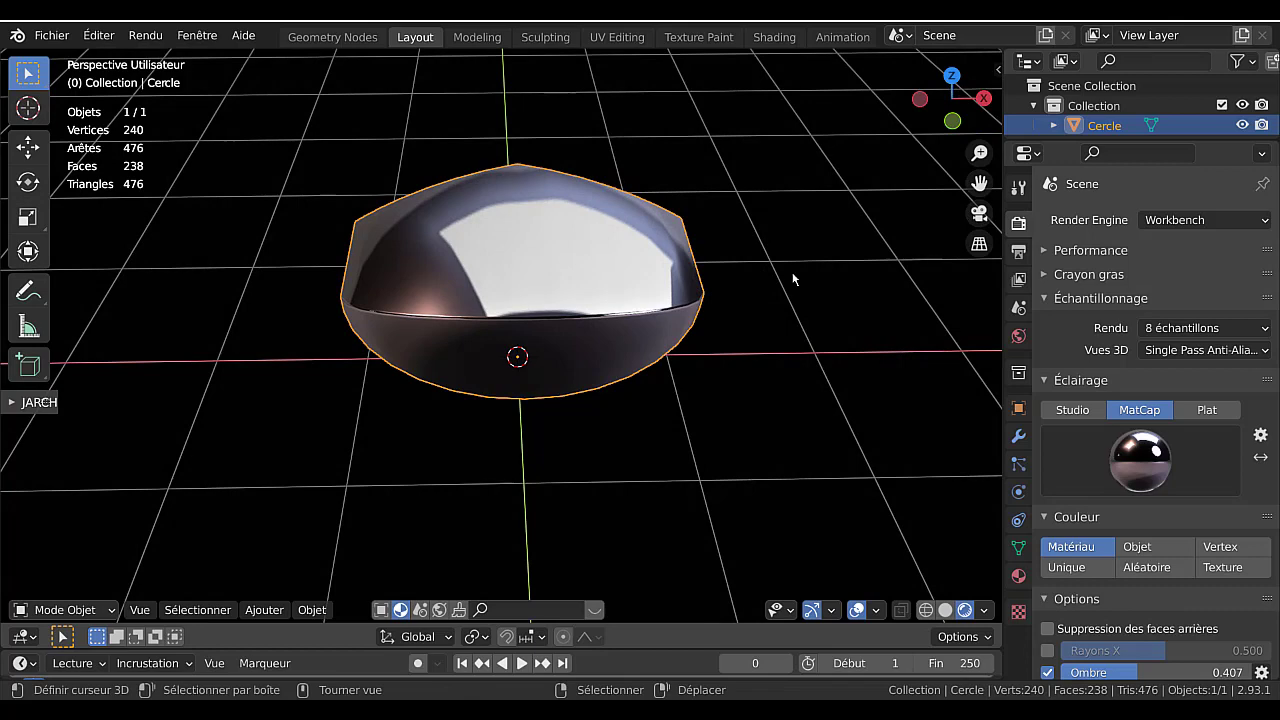
{"action": "key", "text": "KP_7"}
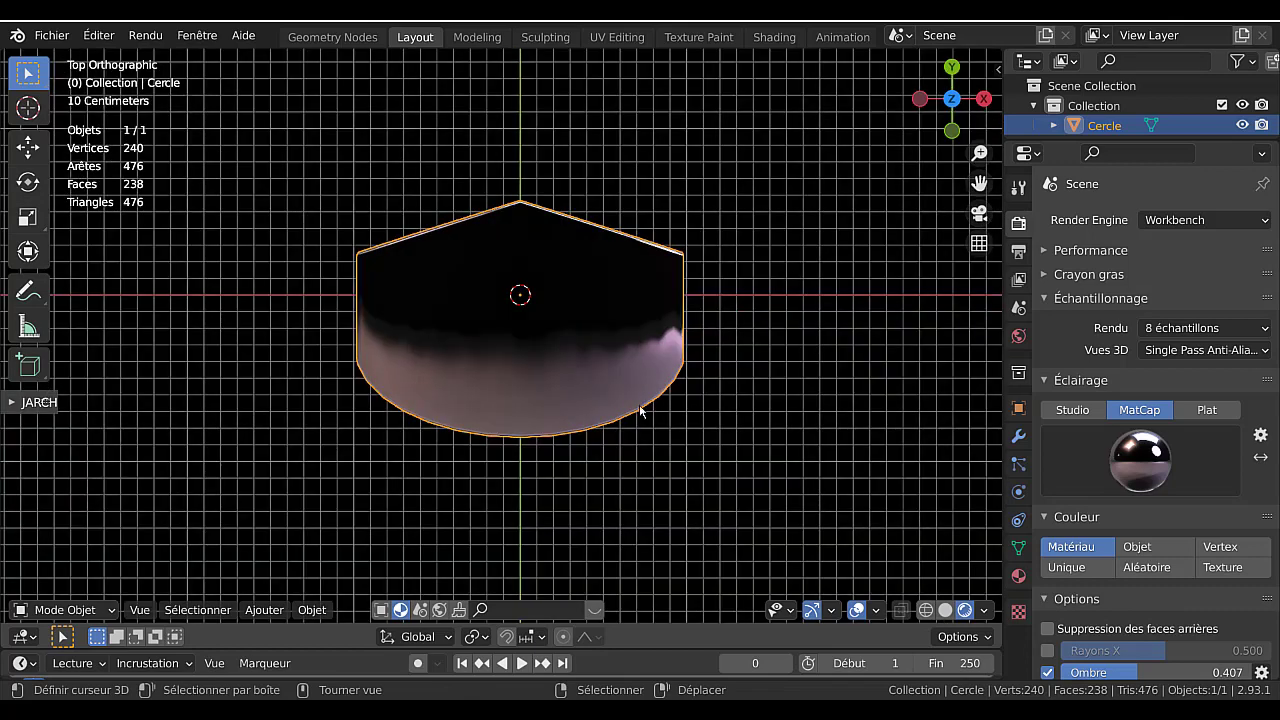
{"action": "mouse_move", "coordinate": [739, 487]}
{"action": "middle_mouse_down"}
{"action": "mouse_move", "coordinate": [746, 297]}
{"action": "mouse_move", "coordinate": [689, 302]}
{"action": "middle_mouse_up"}
{"action": "key", "text": "KP_1"}
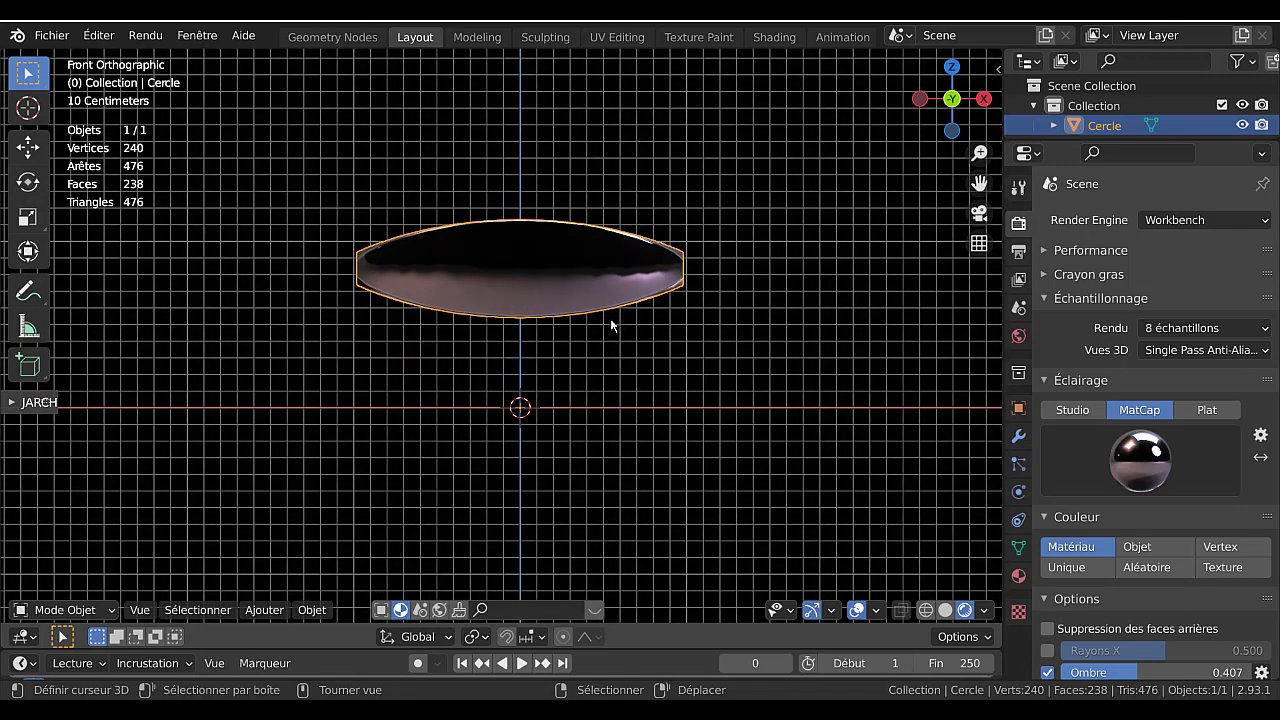
- Switch the viewport back to Solid shading and return to a perspective view
{"action": "left_click", "coordinate": [944, 610]}
{"action": "middle_click_drag", "start_coordinate": [785, 306], "coordinate": [771, 421]}
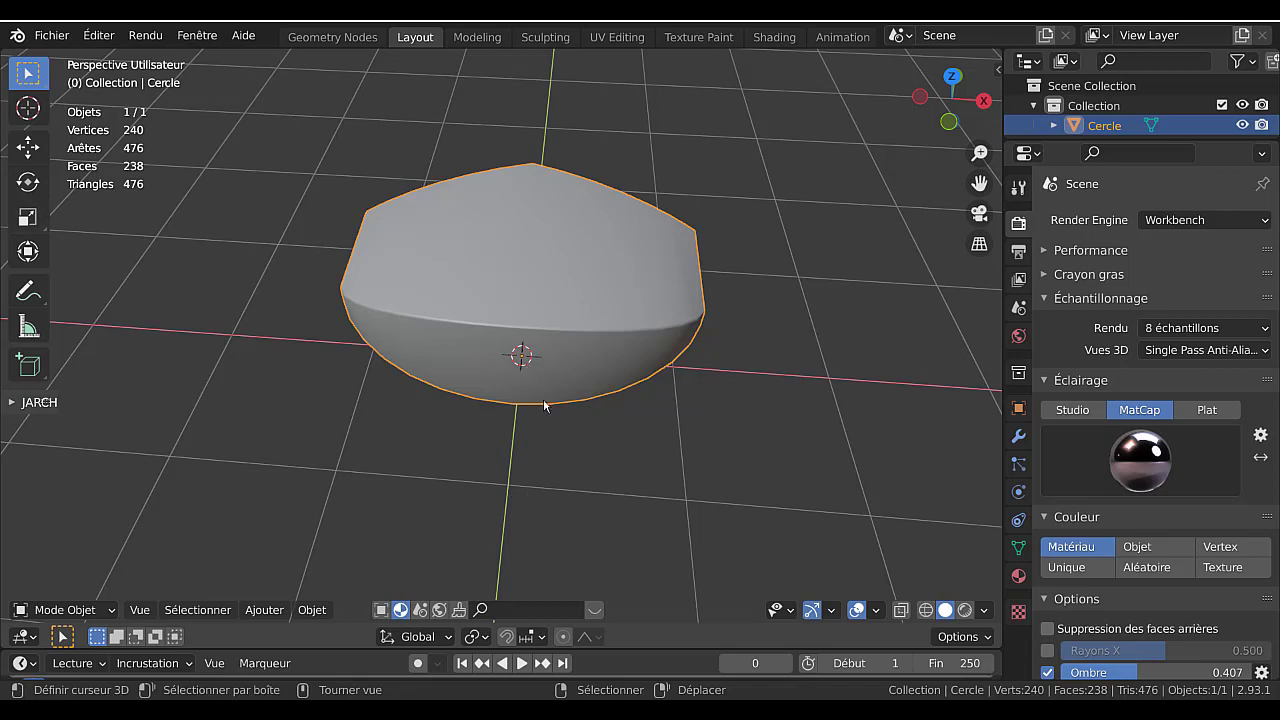
{"action": "scroll", "coordinate": [659, 474], "scroll_direction": "up", "scroll_amount": 2}
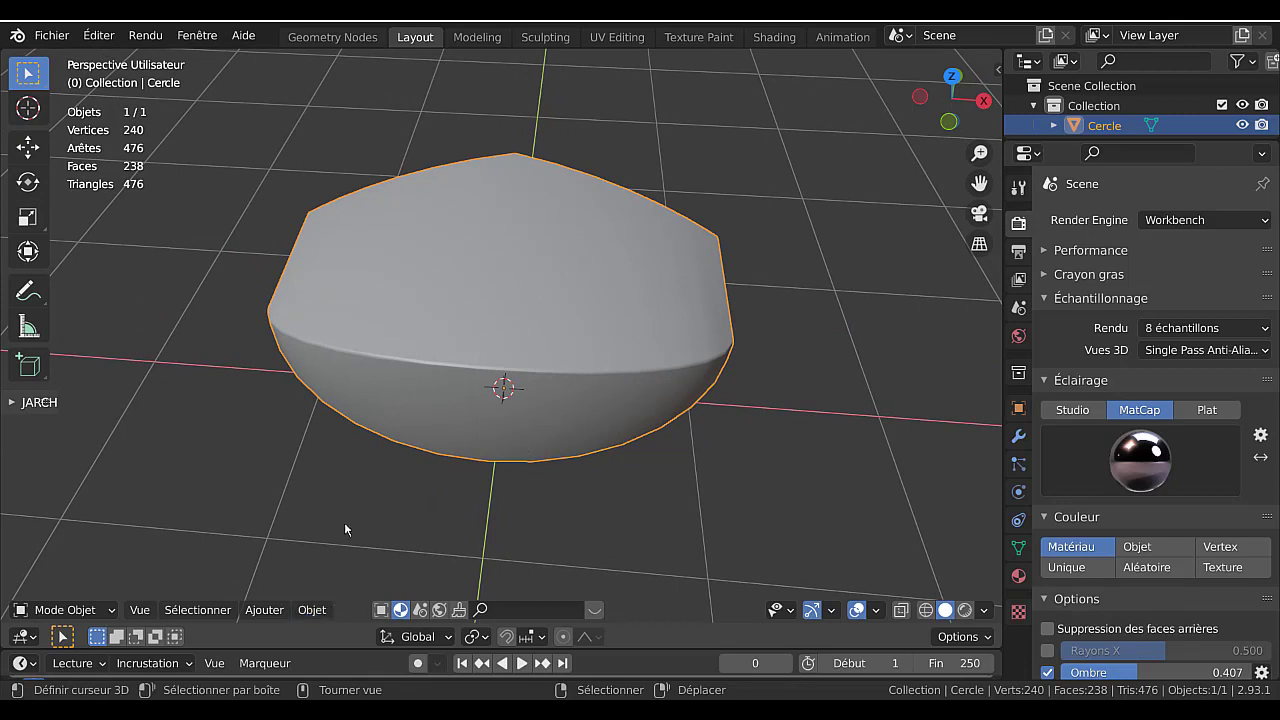
- Add a mesh circle and rotate it 90° about X so it stands upright
{"action": "left_click", "coordinate": [265, 609]}
{"action": "mouse_move", "coordinate": [283, 586]}
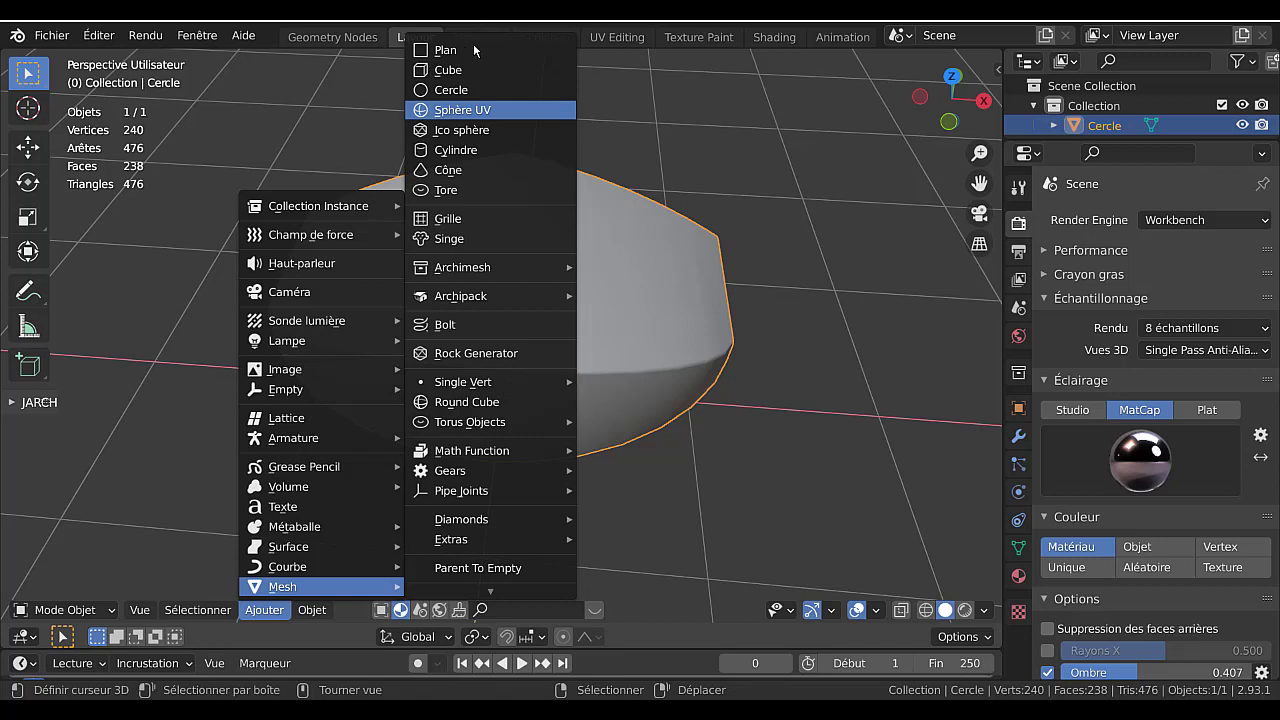
{"action": "left_click", "coordinate": [478, 89]}
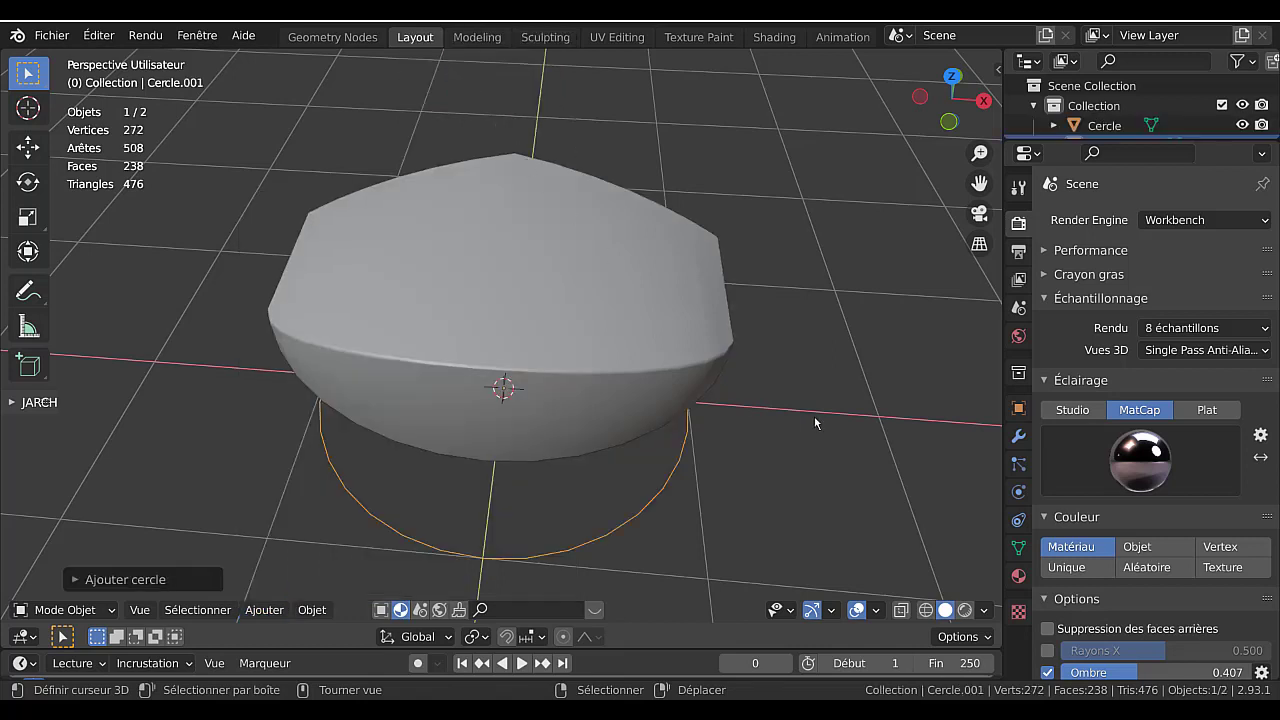
{"action": "type", "text": "rx"}
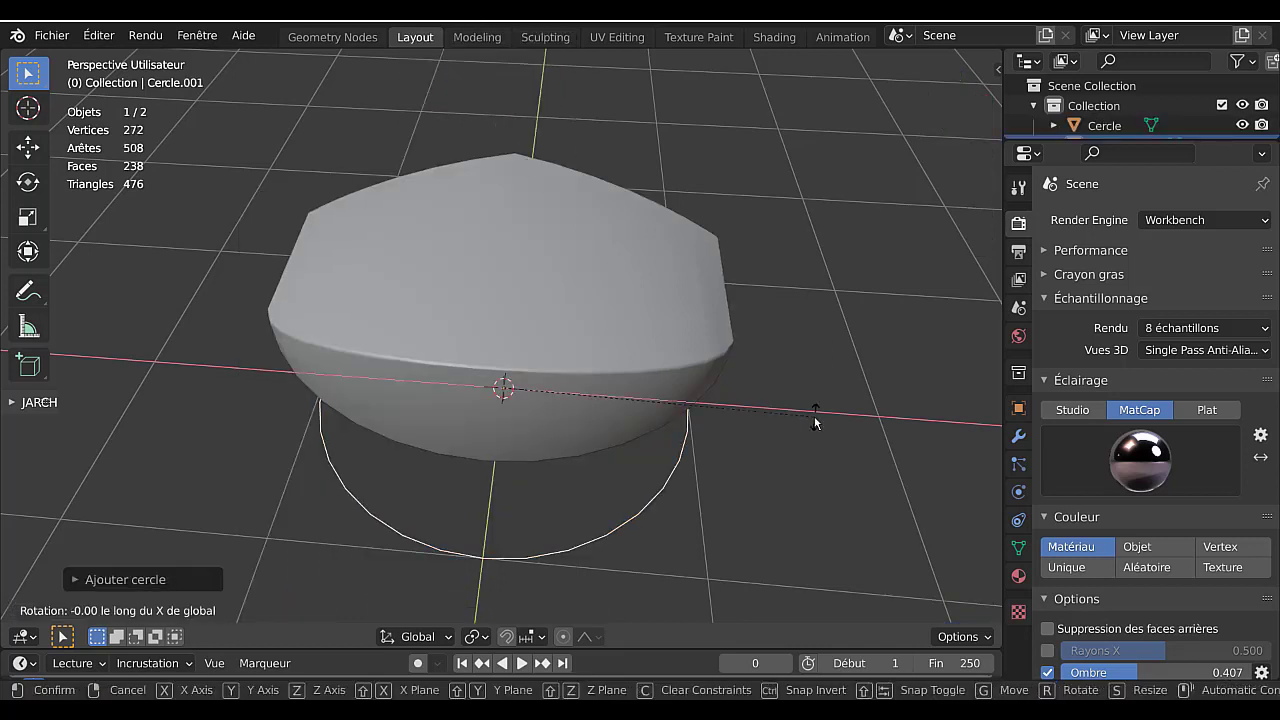
{"action": "type", "text": "90"}
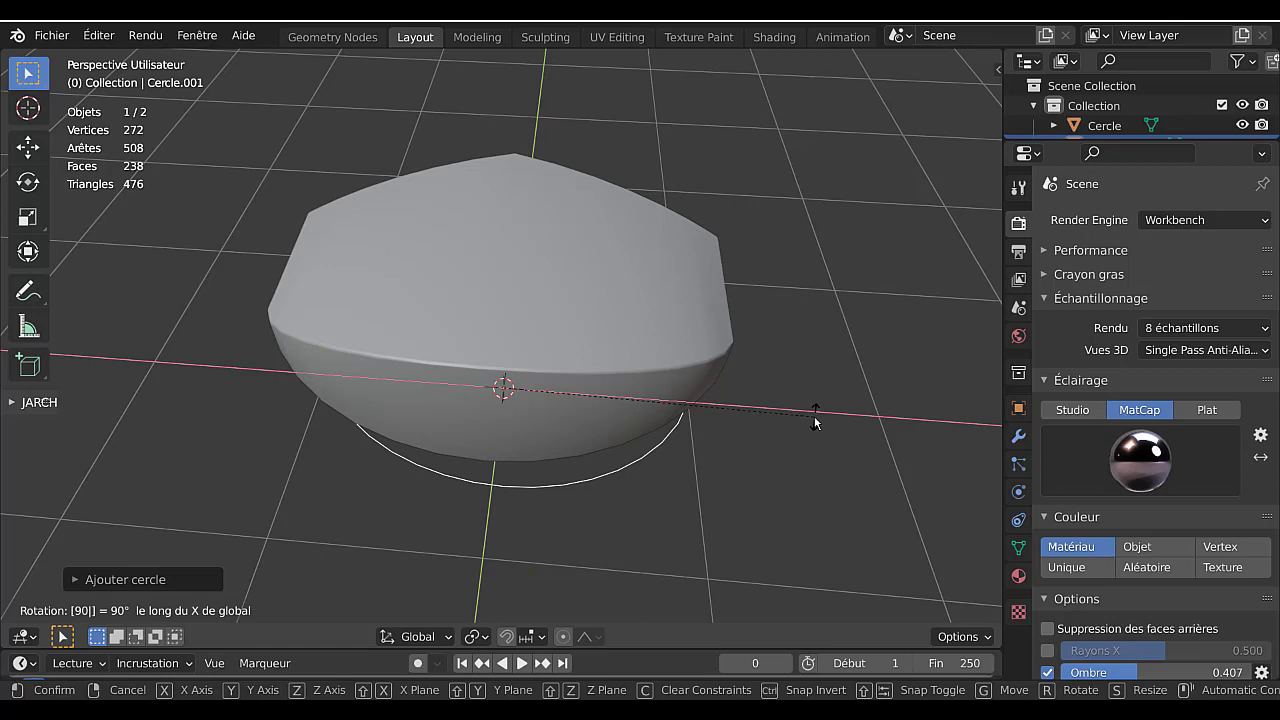
{"action": "key", "text": "Return"}
{"action": "middle_click_drag", "start_coordinate": [815, 420], "coordinate": [852, 308]}
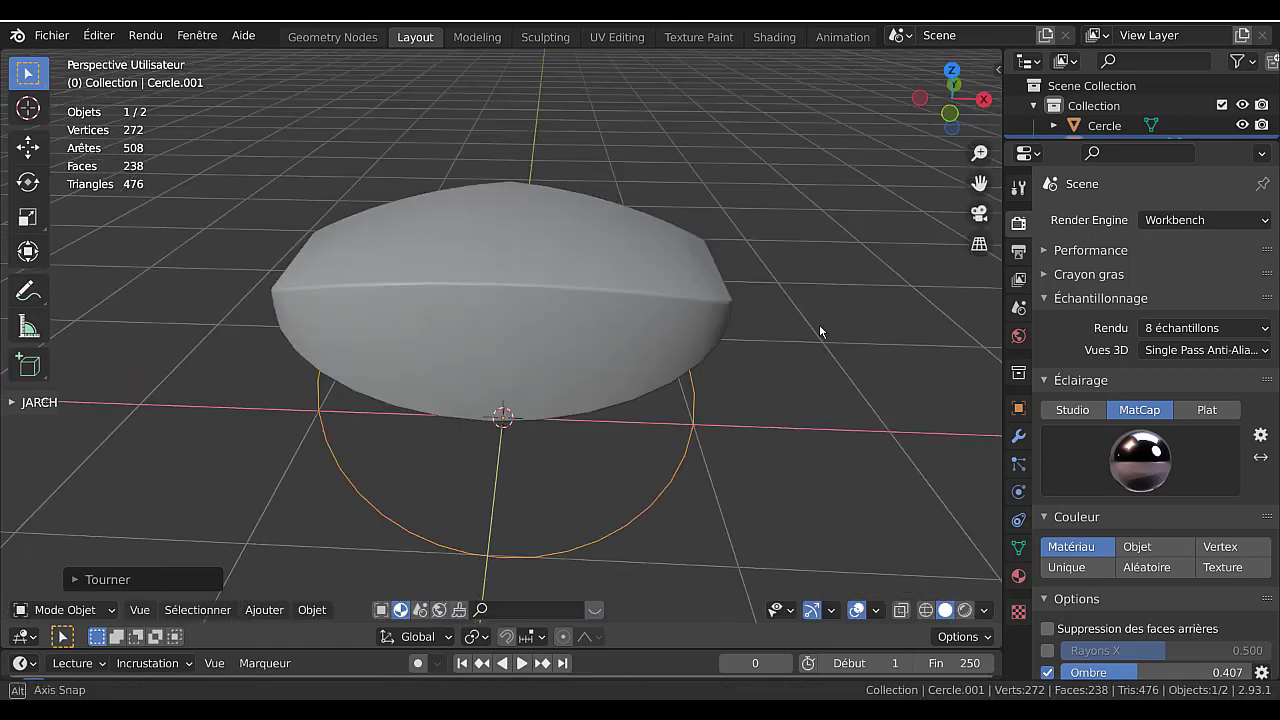
{"action": "key", "text": "KP_1"}
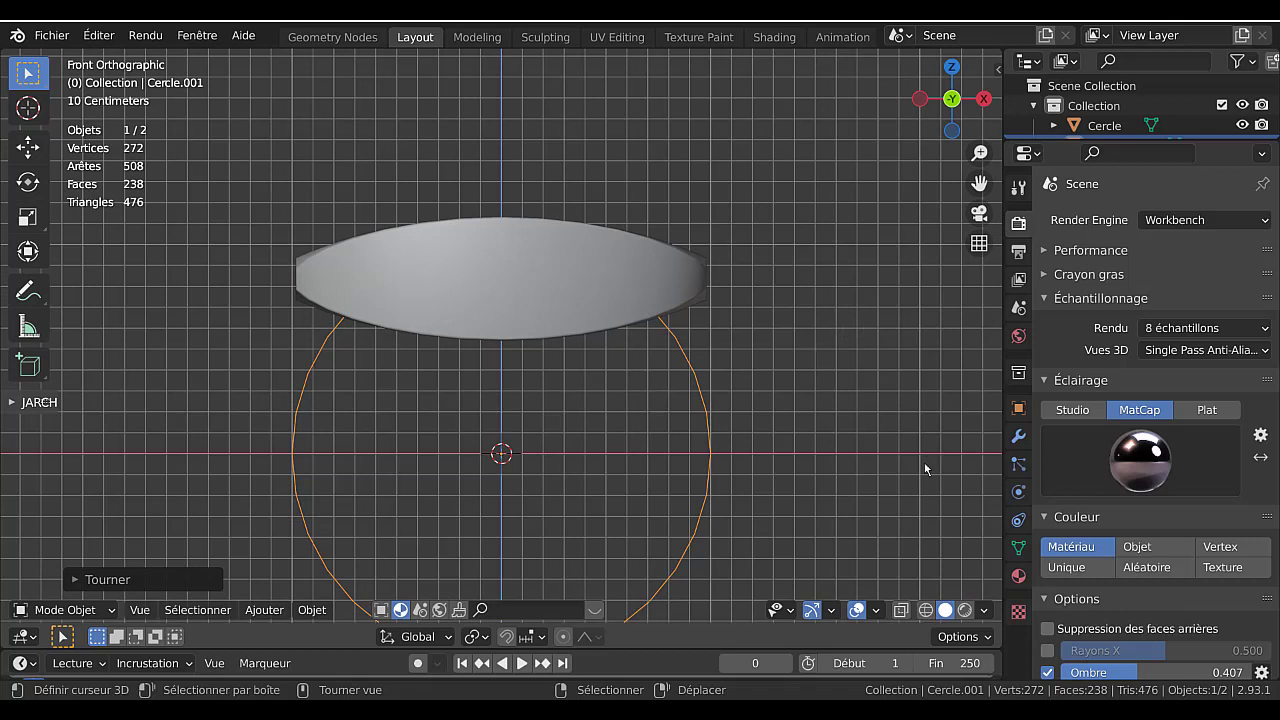
- Shrink the circle and raise it along Z to the housing's mid-height
{"action": "key", "text": "s"}
{"action": "key", "text": "Return"}
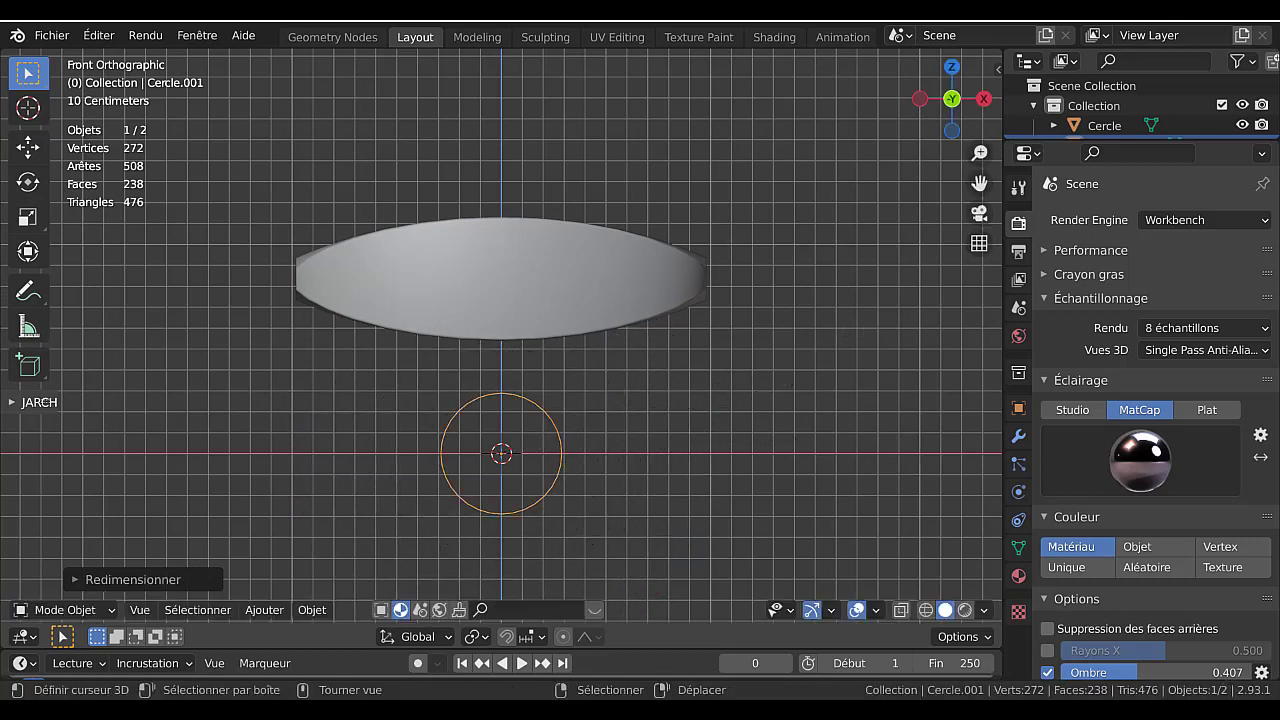
{"action": "key", "text": "g"}
{"action": "key", "text": "z"}
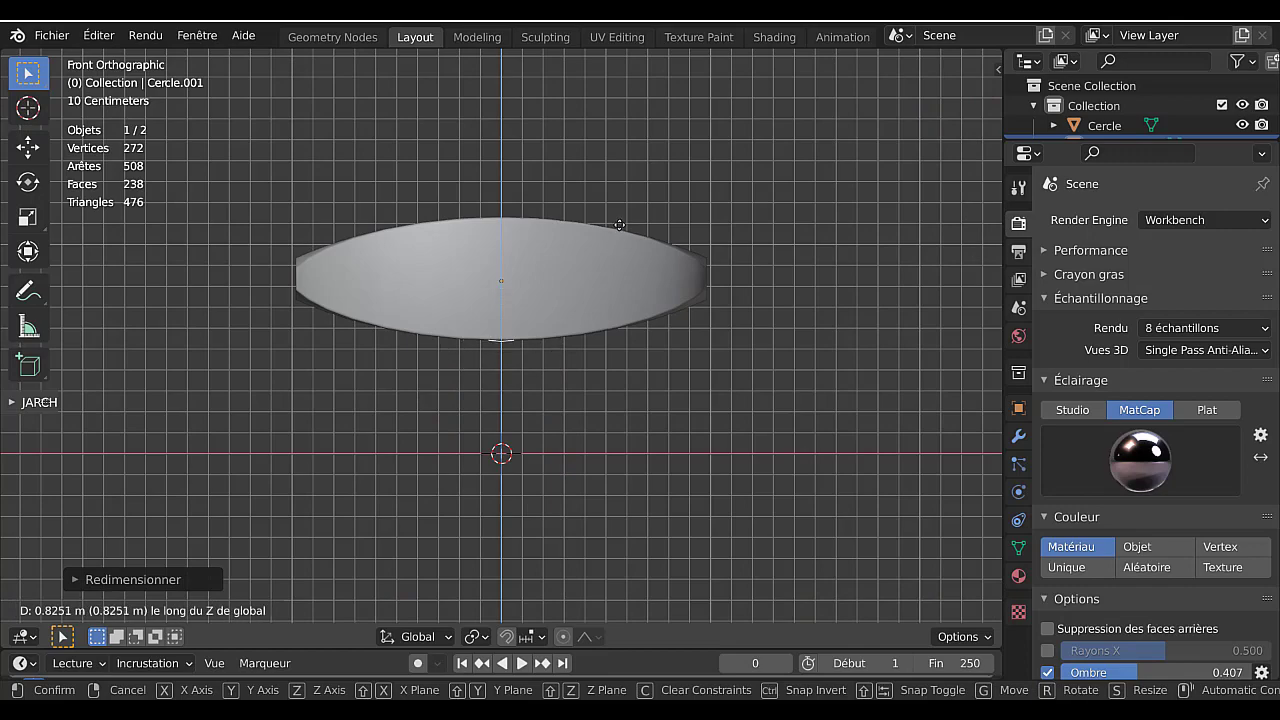
{"action": "left_click", "coordinate": [618, 220]}
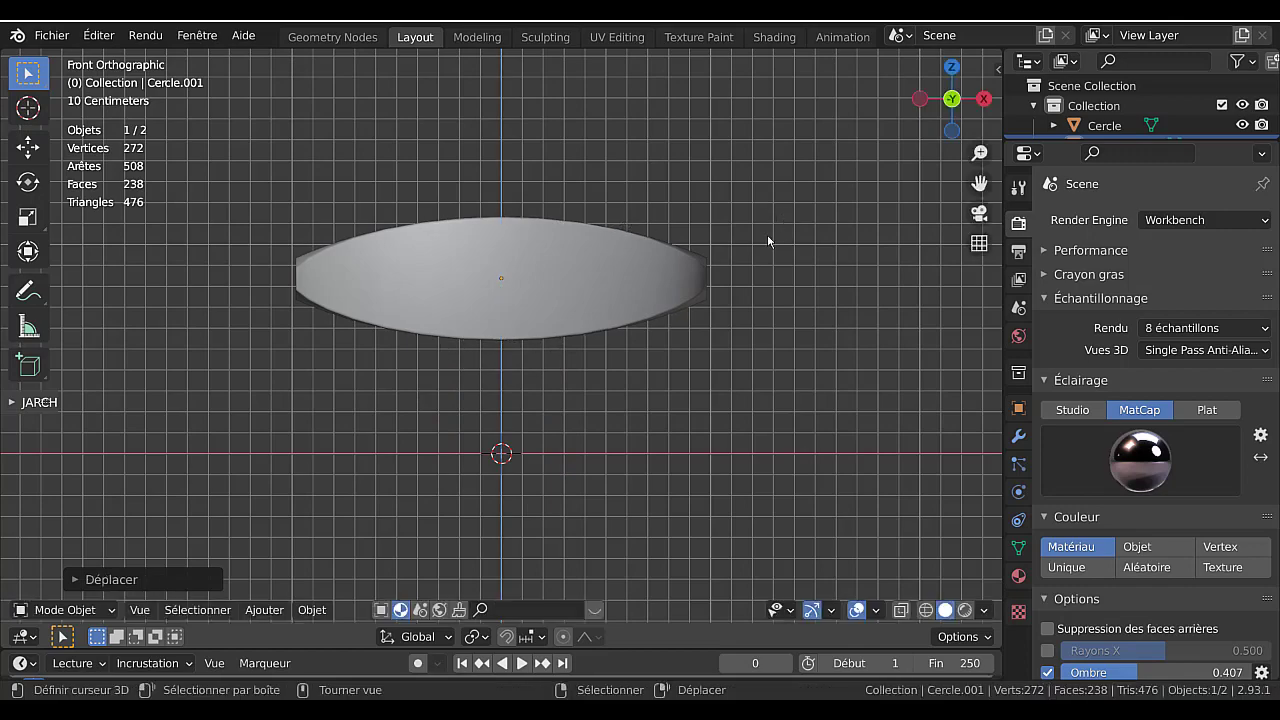
{"action": "mouse_move", "coordinate": [768, 241]}
{"action": "middle_mouse_down"}
{"action": "mouse_move", "coordinate": [584, 283]}
{"action": "mouse_move", "coordinate": [687, 336]}
{"action": "middle_mouse_up"}
- Move the circle along Y and rescale it to 0.8662
{"action": "key", "text": "g"}
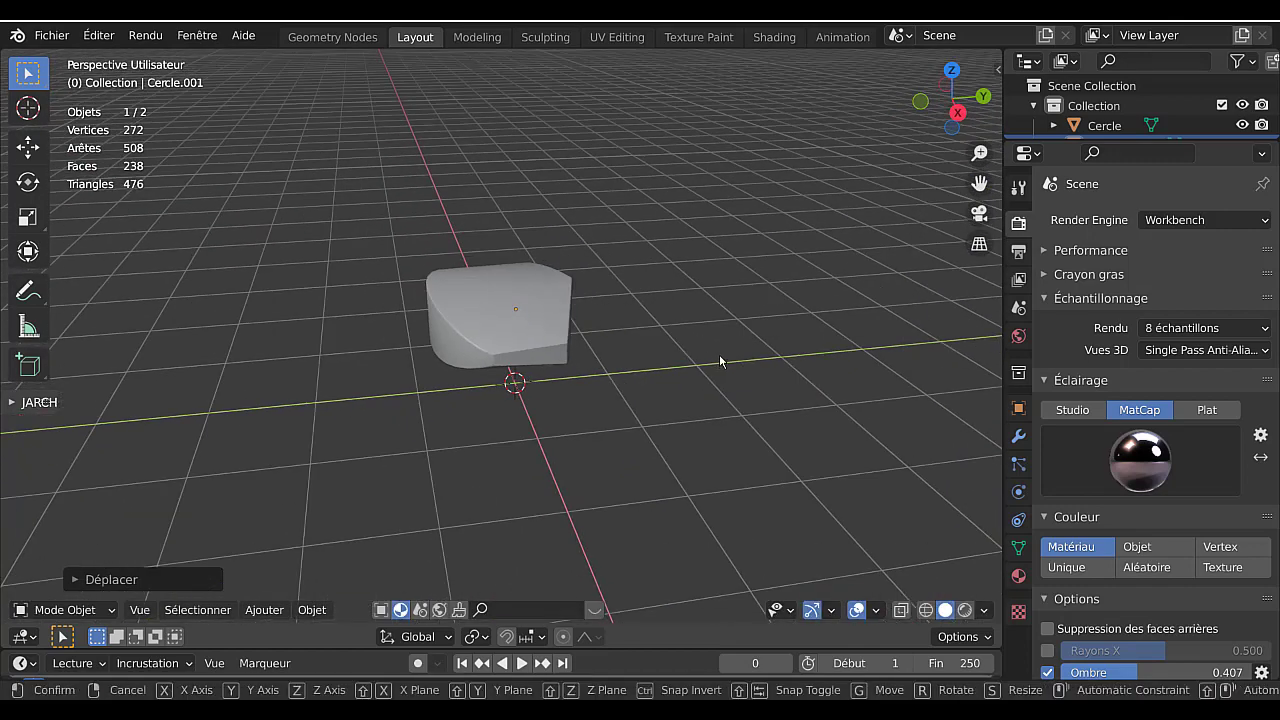
{"action": "key", "text": "y"}
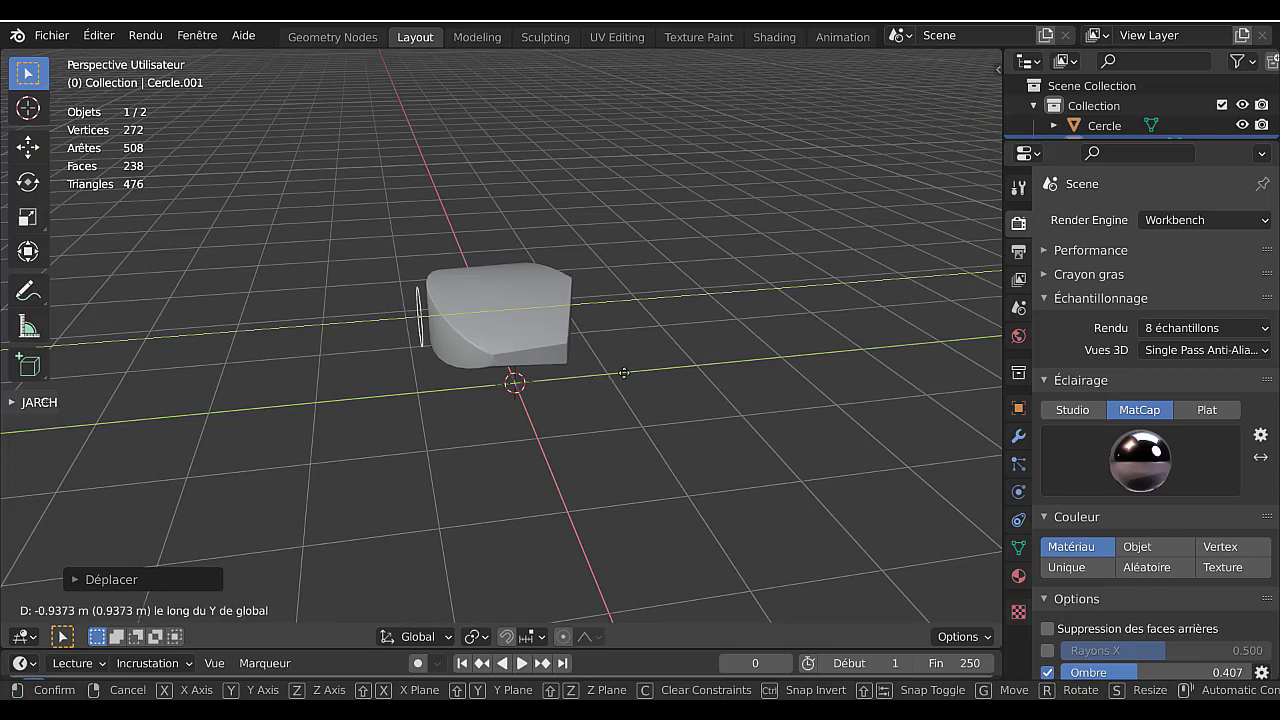
{"action": "left_click", "coordinate": [596, 384]}
{"action": "mouse_move", "coordinate": [596, 384]}
{"action": "middle_mouse_down"}
{"action": "mouse_move", "coordinate": [750, 395]}
{"action": "mouse_move", "coordinate": [570, 353]}
{"action": "mouse_move", "coordinate": [643, 306]}
{"action": "middle_mouse_up"}
{"action": "scroll", "coordinate": [570, 353], "scroll_direction": "up", "scroll_amount": 3}
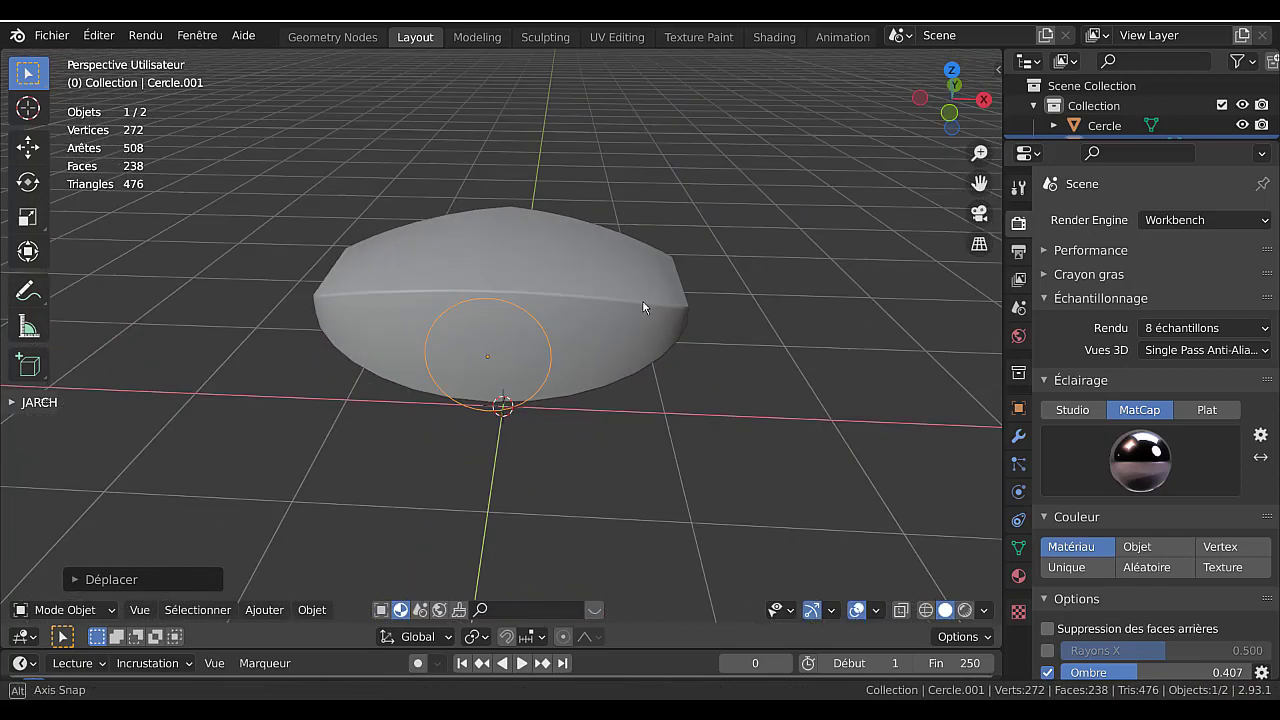
{"action": "key", "text": "KP_1"}
{"action": "scroll", "coordinate": [642, 300], "scroll_direction": "up", "scroll_amount": 4}
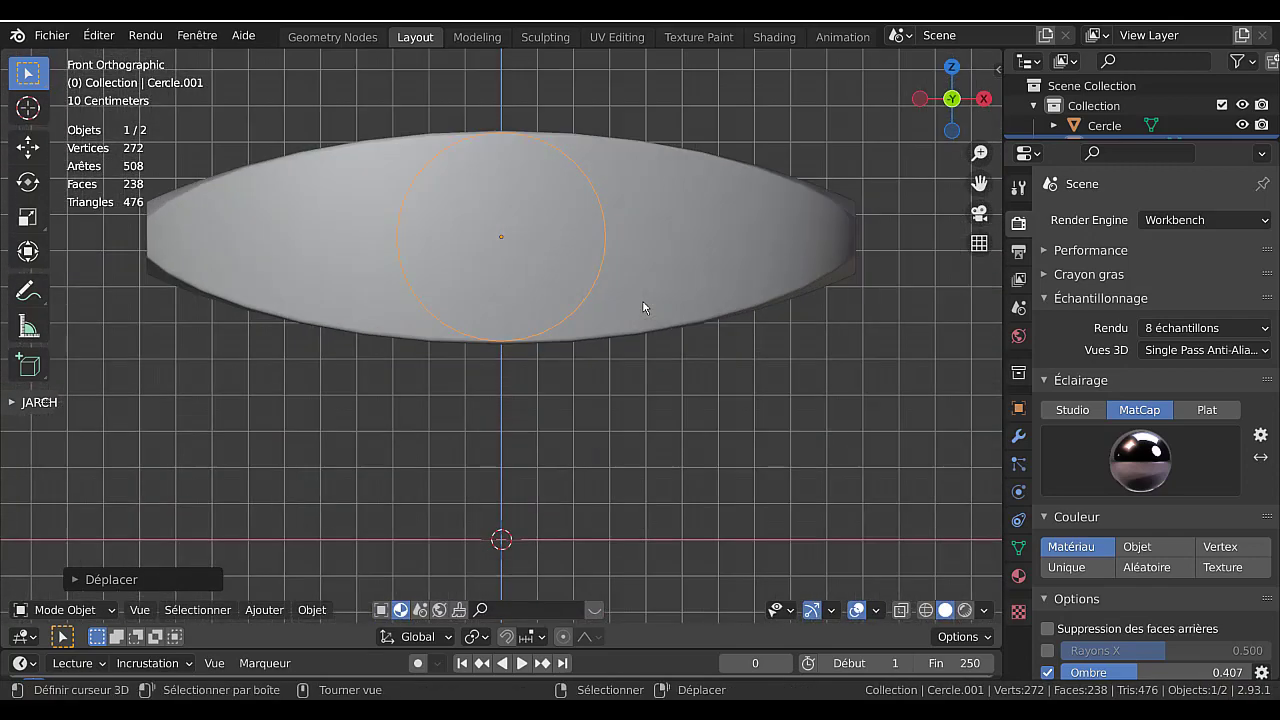
{"action": "key", "text": "s"}
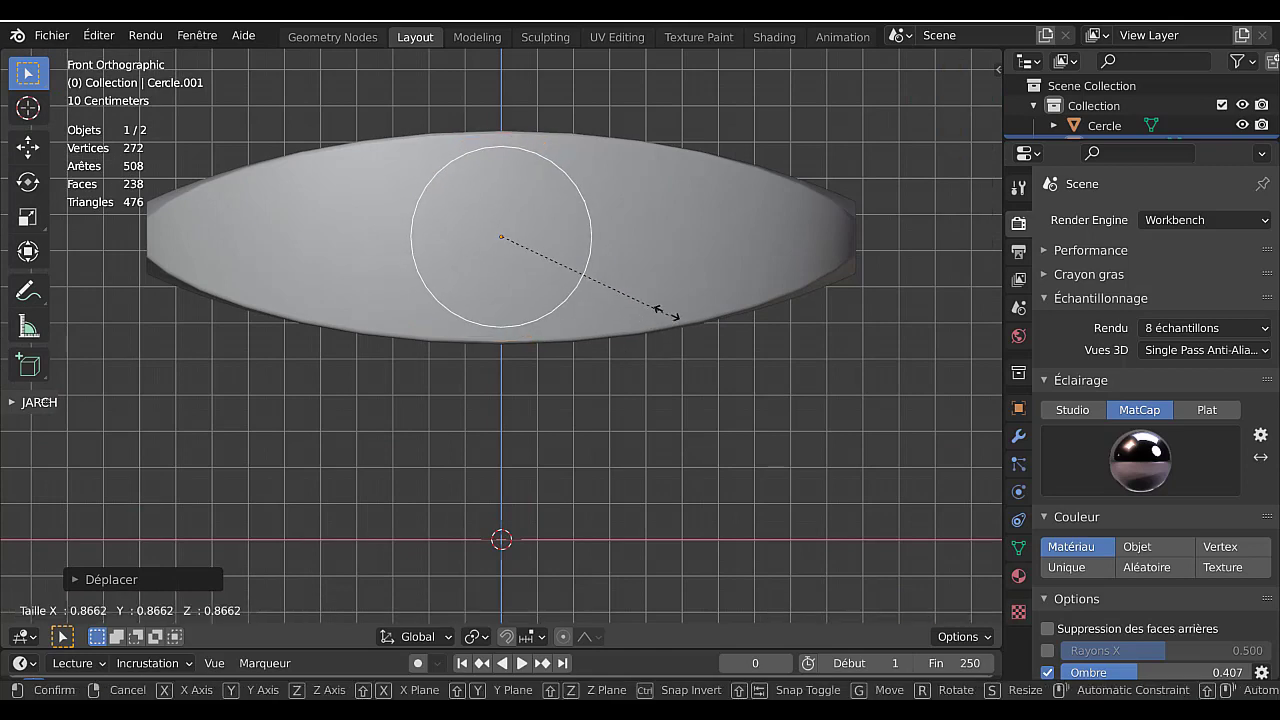
{"action": "left_click", "coordinate": [667, 306]}
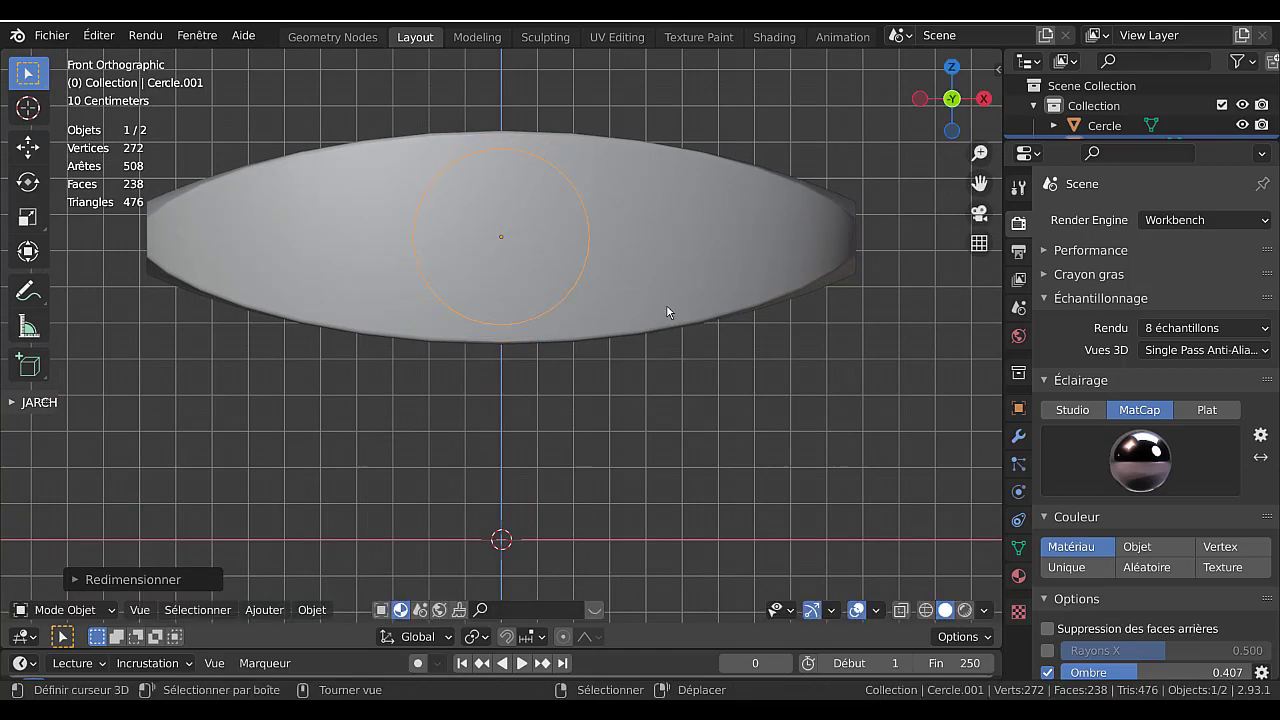
{"action": "mouse_move", "coordinate": [667, 306]}
{"action": "middle_mouse_down"}
{"action": "mouse_move", "coordinate": [617, 346]}
{"action": "mouse_move", "coordinate": [567, 355]}
{"action": "middle_mouse_up"}
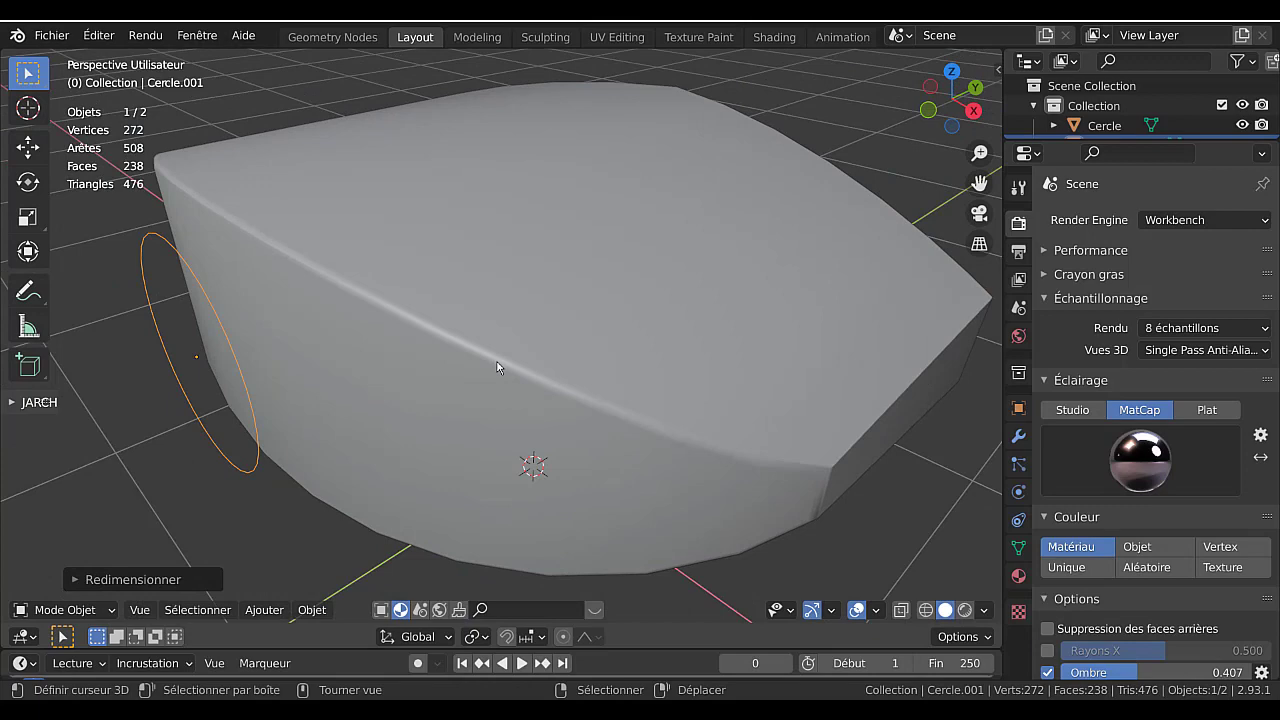
- From the top view, slide the circle along Y to sit just in front of the face
{"action": "key", "text": "KP_7"}
{"action": "middle_click_drag", "start_coordinate": [546, 440], "coordinate": [538, 250], "text": "shift"}
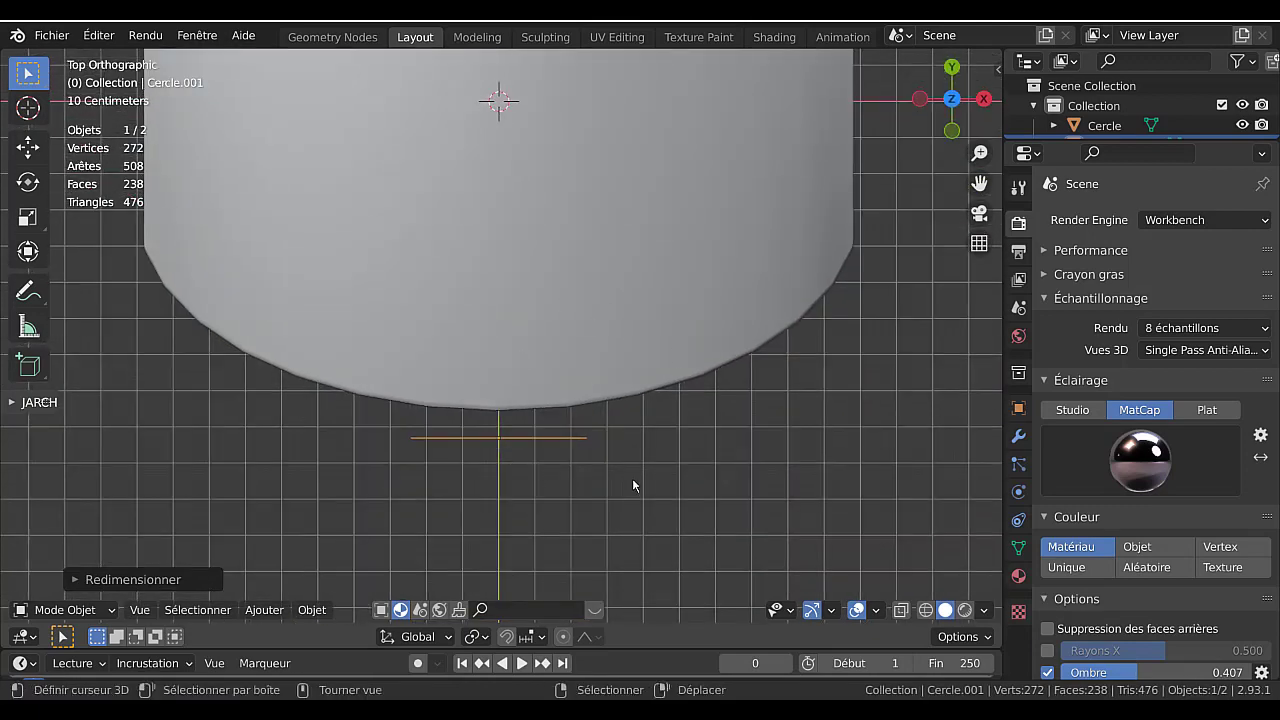
{"action": "key", "text": "g"}
{"action": "key", "text": "y"}
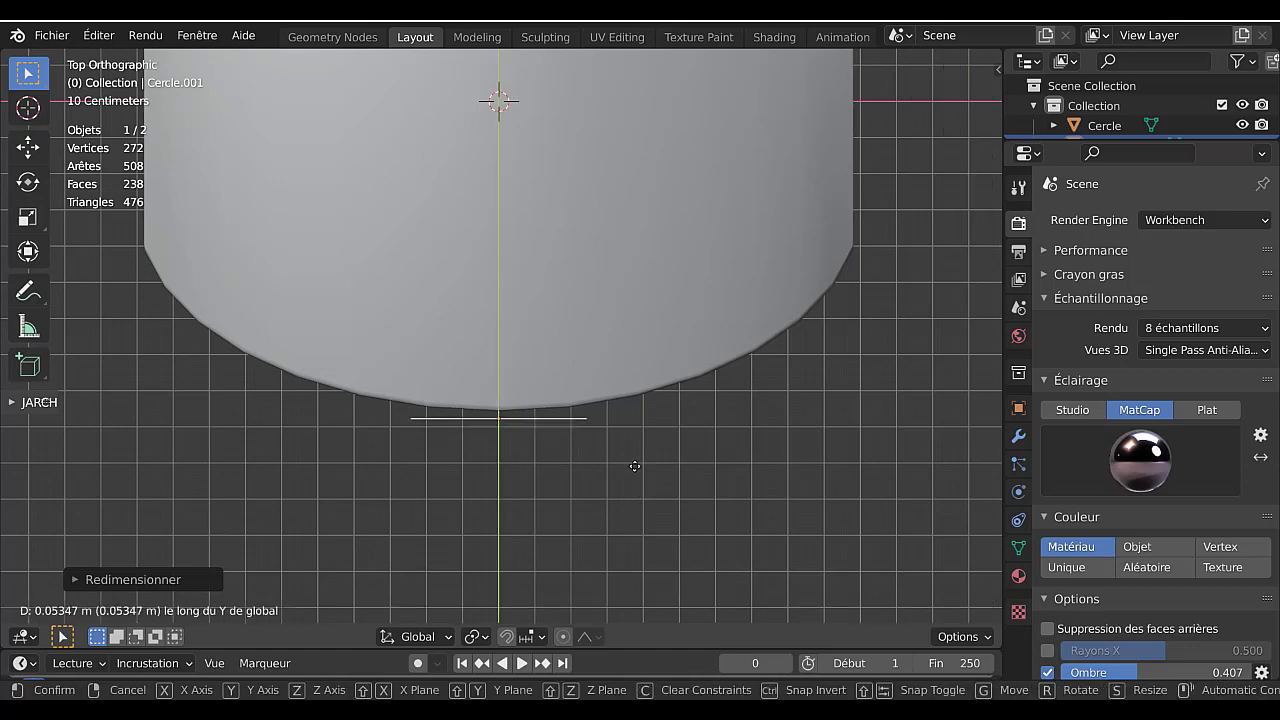
{"action": "left_click", "coordinate": [634, 463]}
{"action": "mouse_move", "coordinate": [642, 468]}
{"action": "middle_mouse_down"}
{"action": "mouse_move", "coordinate": [574, 420]}
{"action": "mouse_move", "coordinate": [535, 354]}
{"action": "middle_mouse_up"}
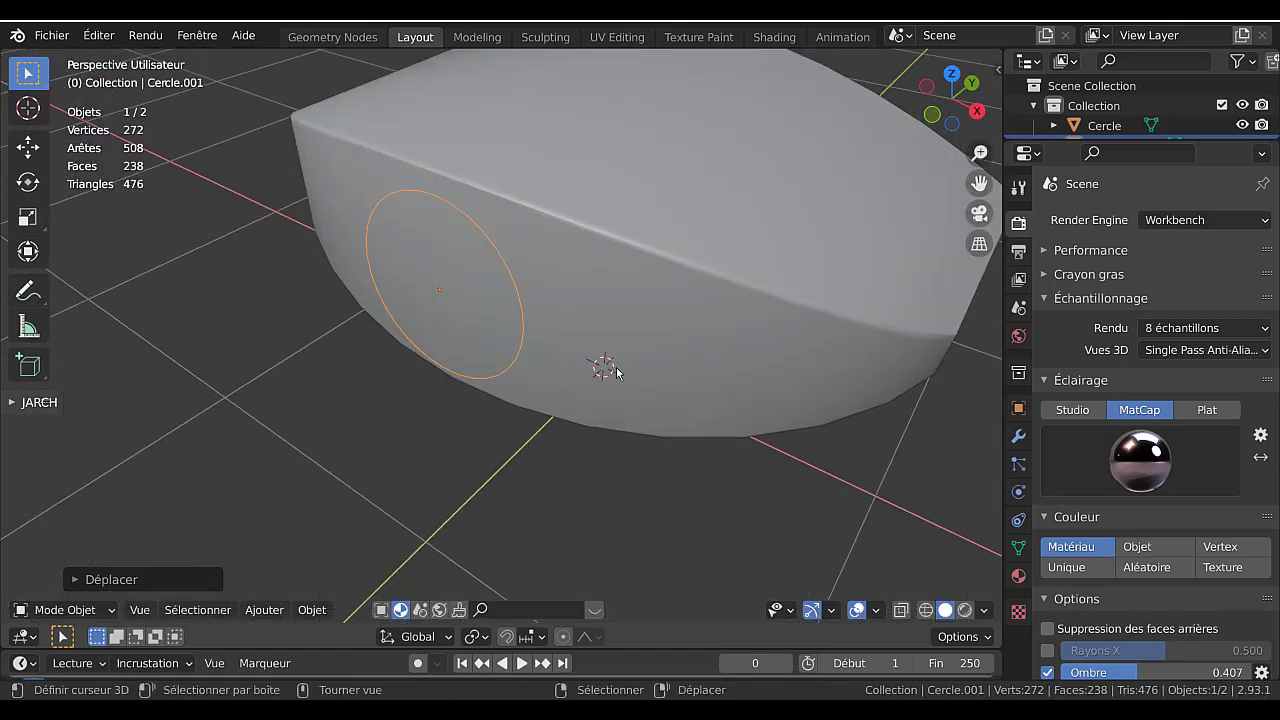
- Add the housing to the circle selection, enter Edit Mode in front view, and bring up the Mesh menu
{"action": "left_click", "coordinate": [650, 326], "text": "shift"}
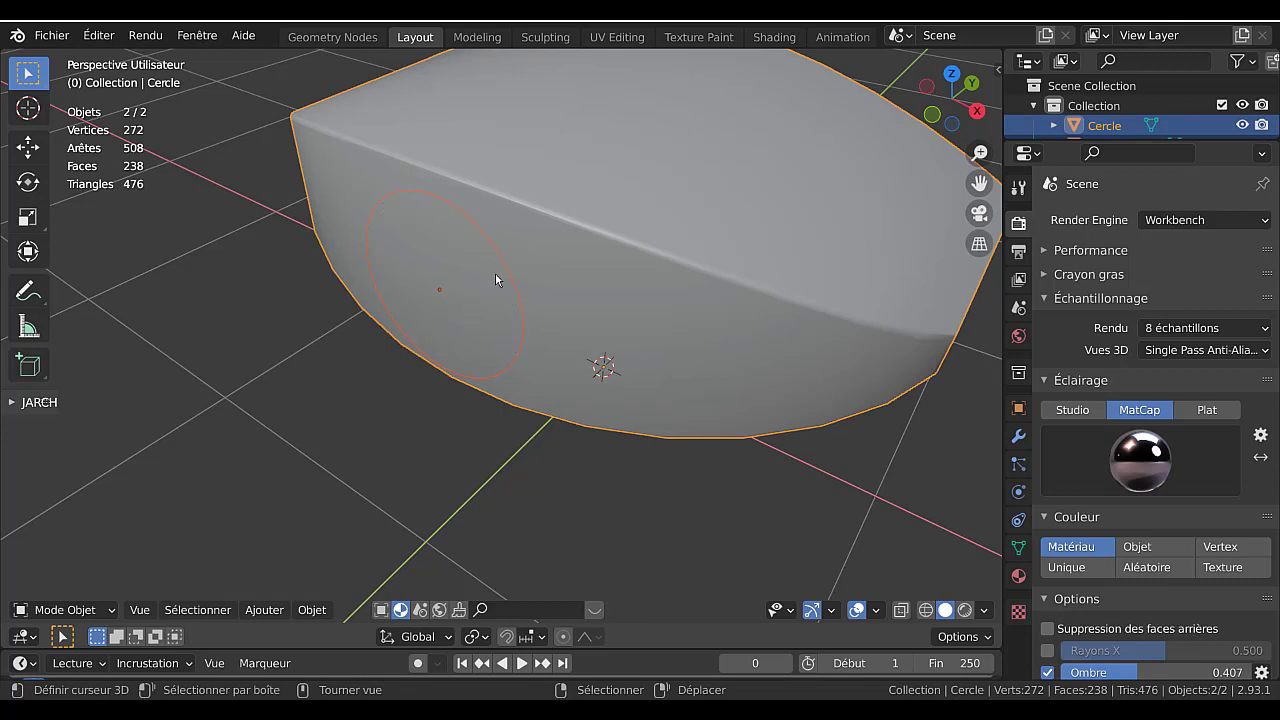
{"action": "scroll", "coordinate": [699, 335], "scroll_direction": "down", "scroll_amount": 2}
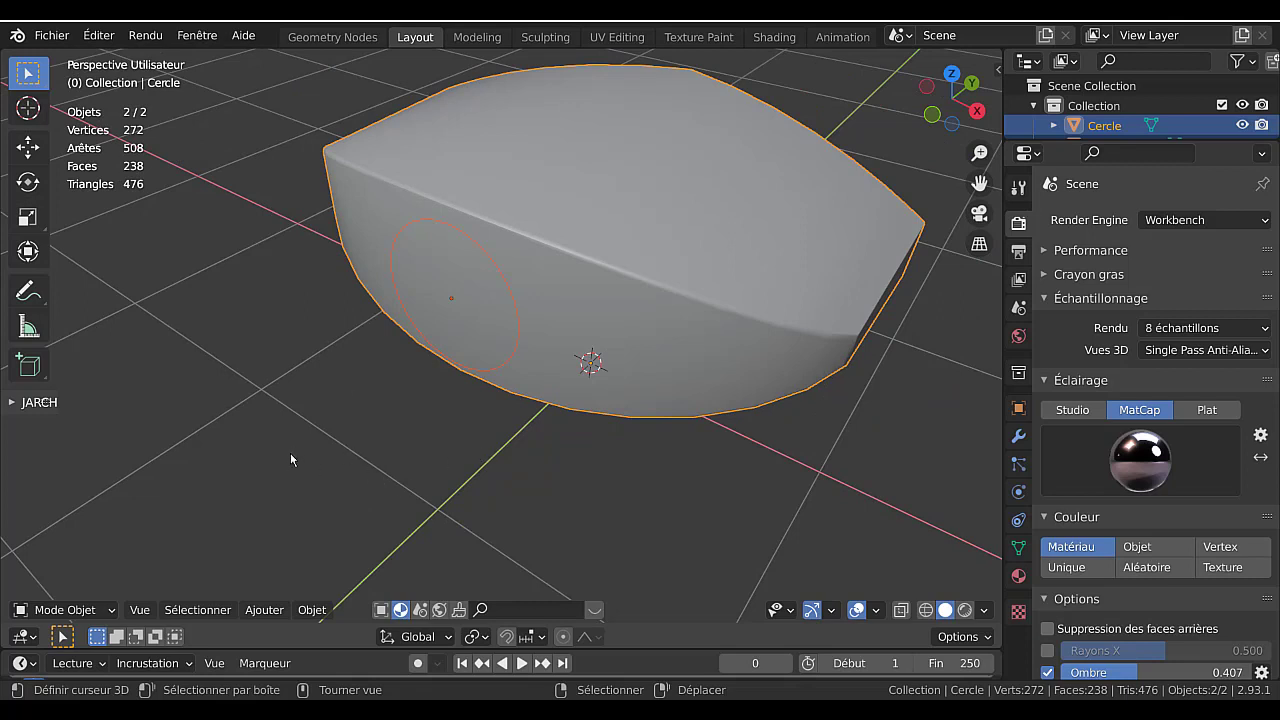
{"action": "key", "text": "Tab"}
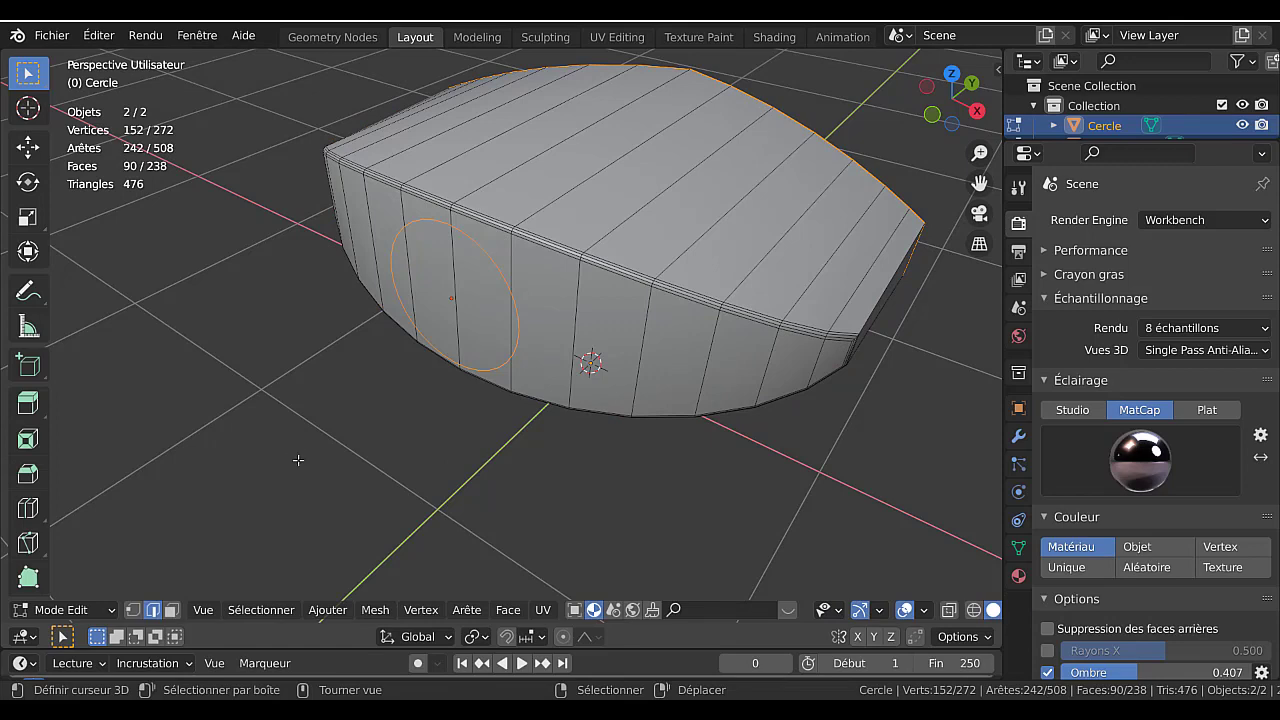
{"action": "key", "text": "KP_1"}
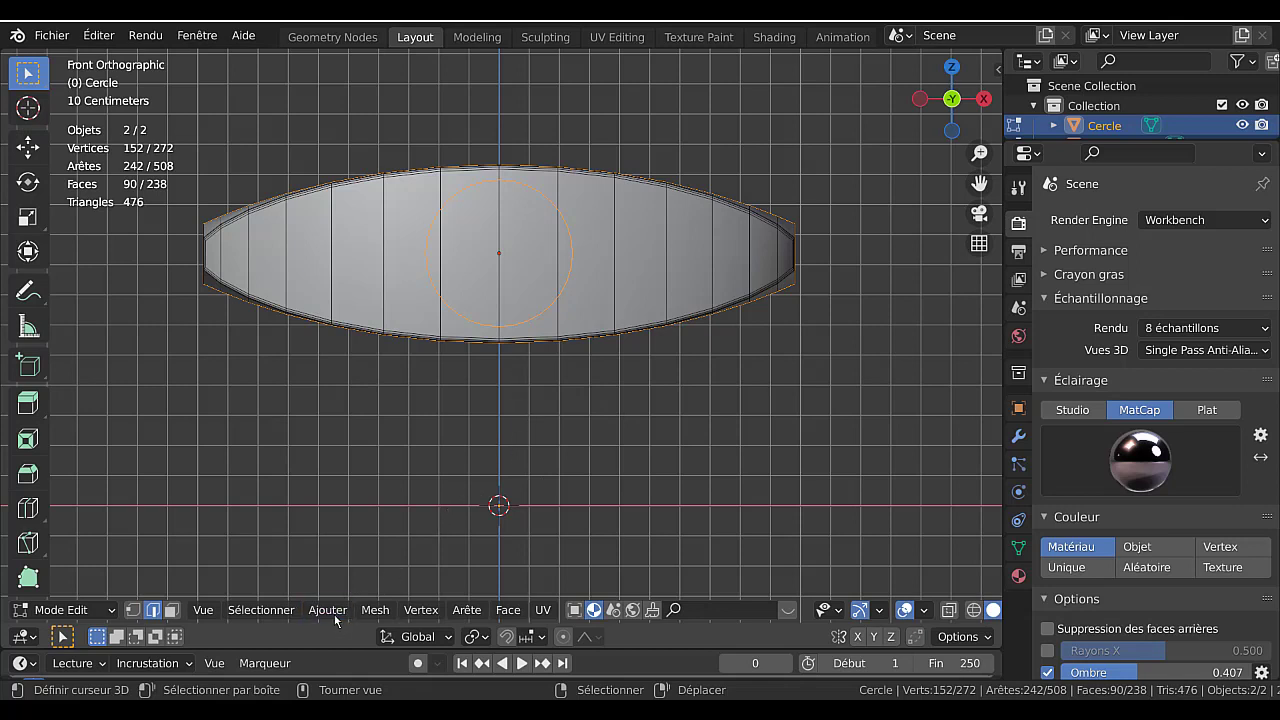
{"action": "left_click", "coordinate": [379, 613]}
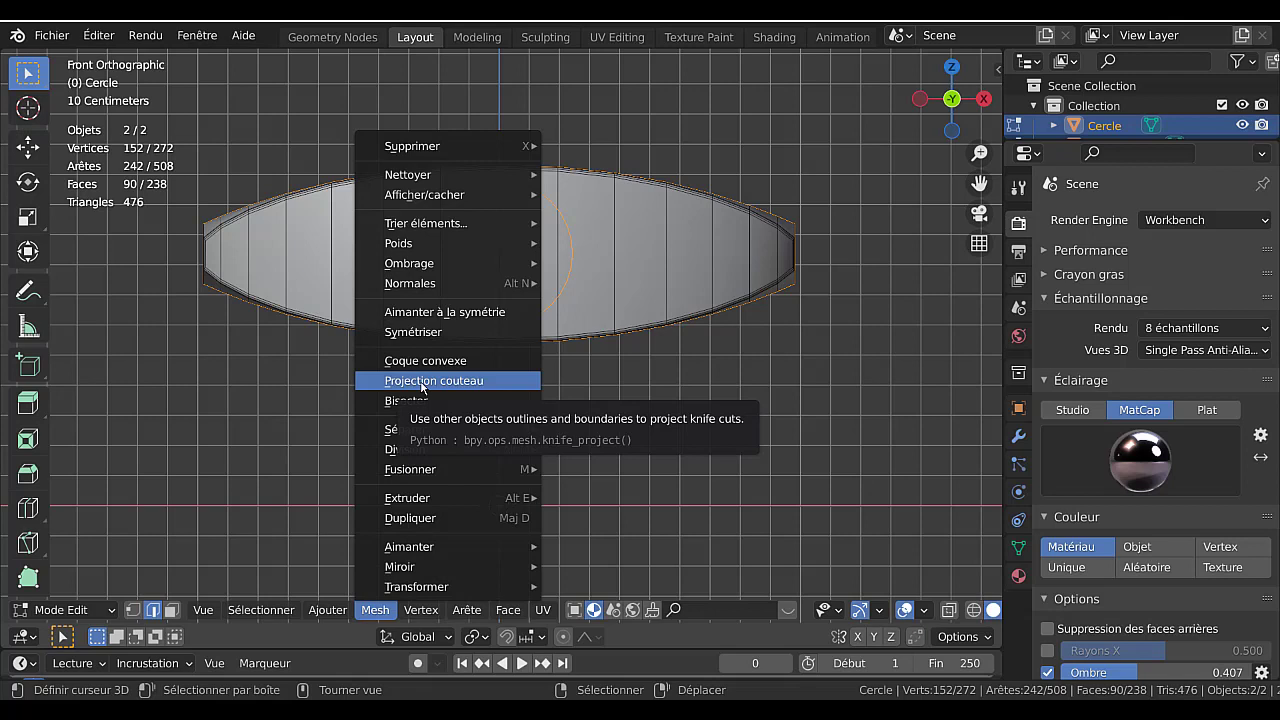
- Knife Project the circle's outline onto the housing's front face
{"action": "left_click", "coordinate": [421, 381]}
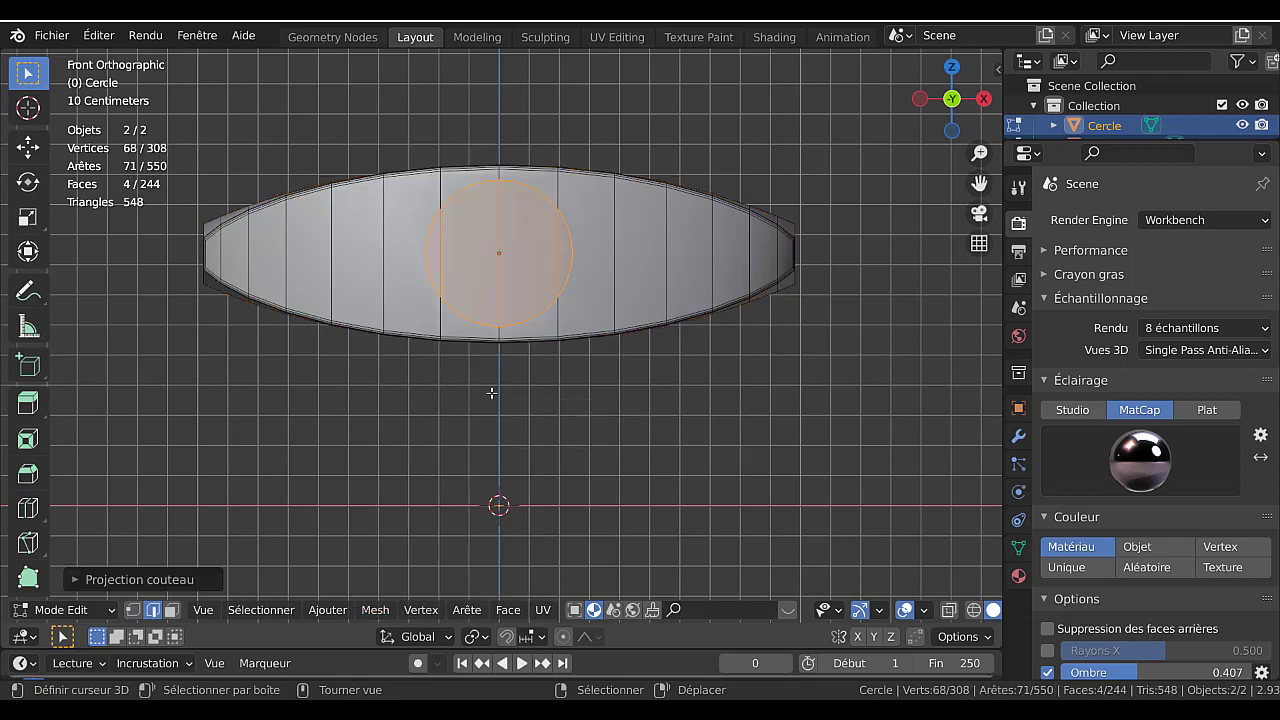
{"action": "middle_click_drag", "start_coordinate": [634, 401], "coordinate": [523, 486]}
{"action": "scroll", "coordinate": [524, 380], "scroll_direction": "up", "scroll_amount": 2}
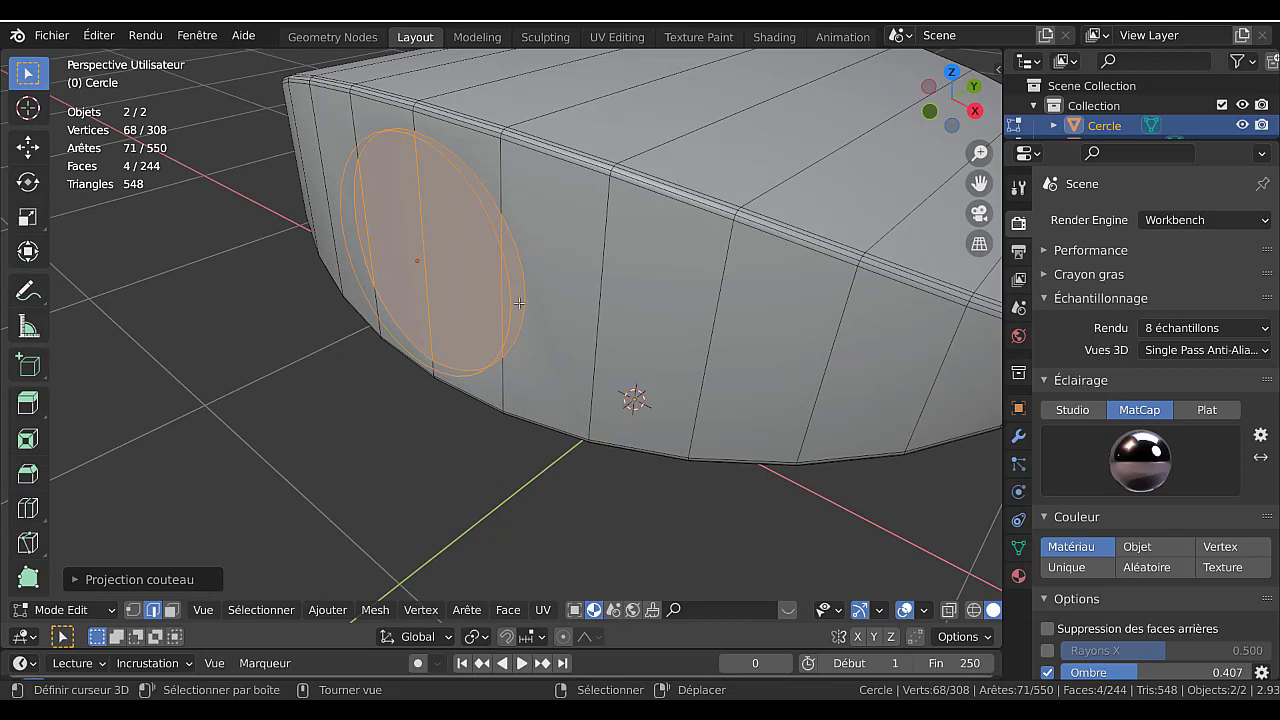
{"action": "scroll", "coordinate": [525, 318], "scroll_direction": "down", "scroll_amount": 3}
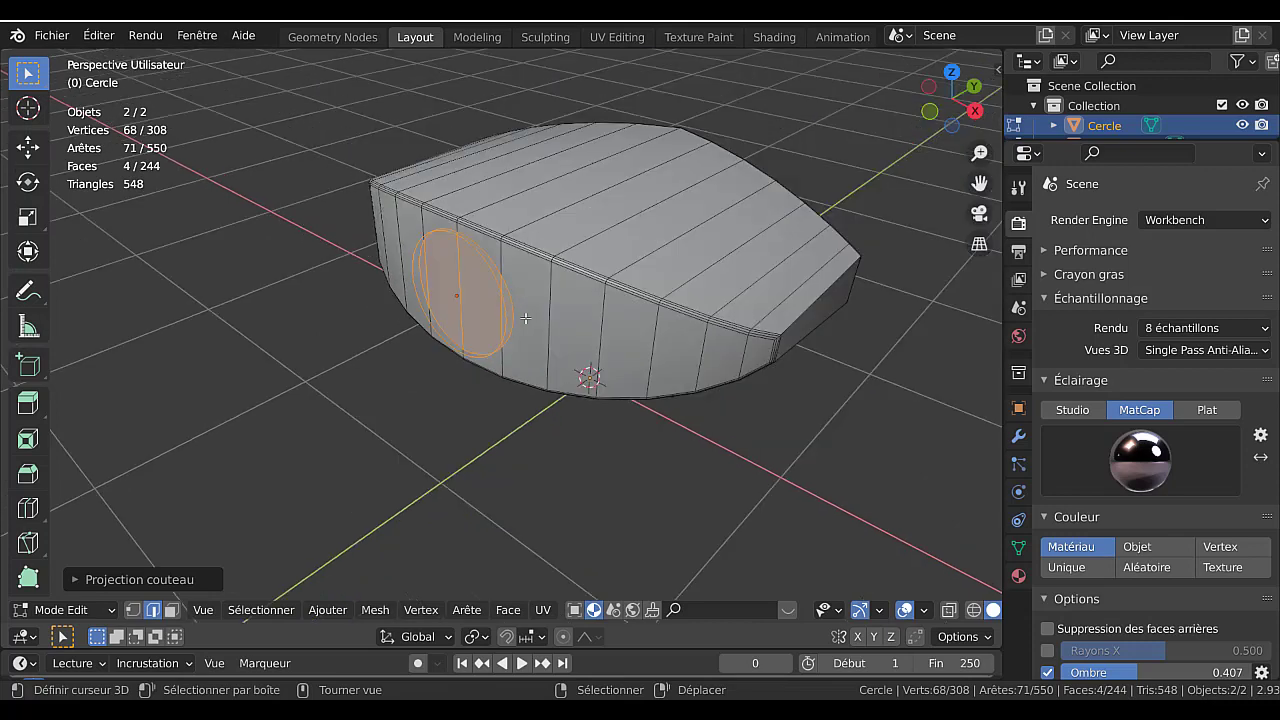
{"action": "scroll", "coordinate": [948, 620], "scroll_direction": "down", "scroll_amount": 2}
- Preview the housing in Rendered shading, return to Object Mode and select the circle
{"action": "left_click", "coordinate": [965, 610]}
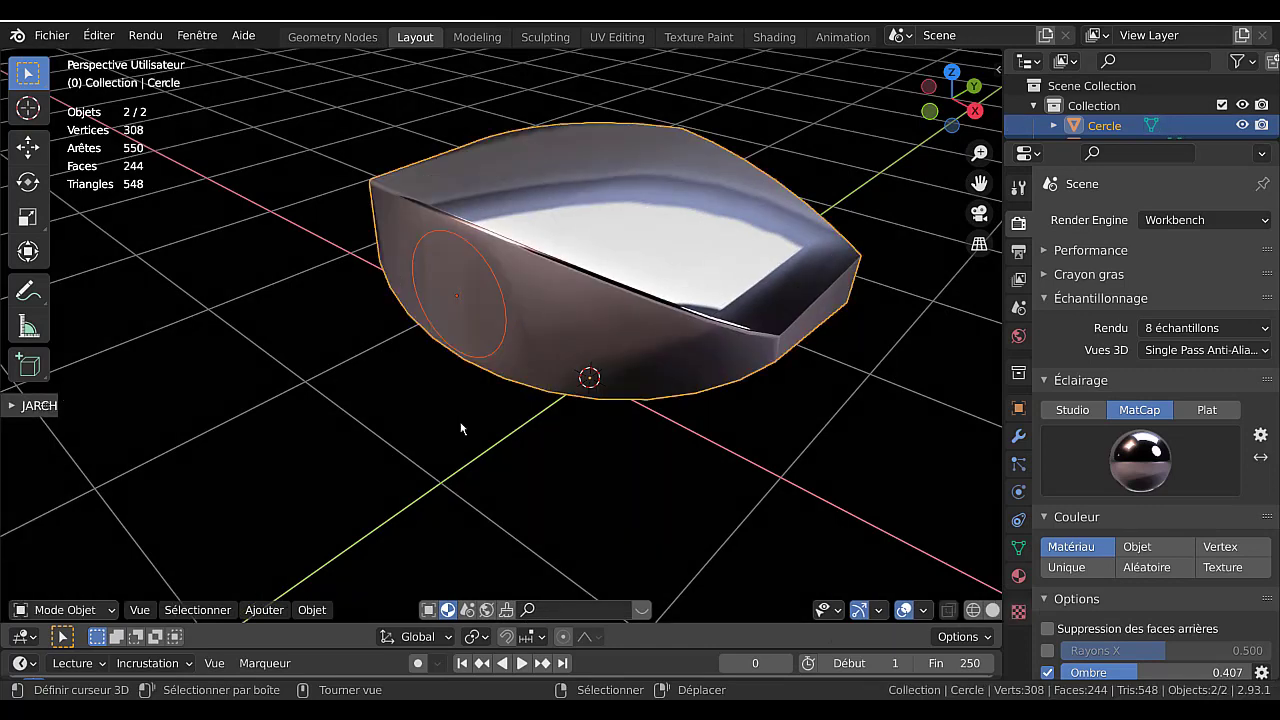
{"action": "key", "text": "Tab"}
{"action": "scroll", "coordinate": [473, 411], "scroll_direction": "up", "scroll_amount": 2}
{"action": "left_click", "coordinate": [505, 335]}
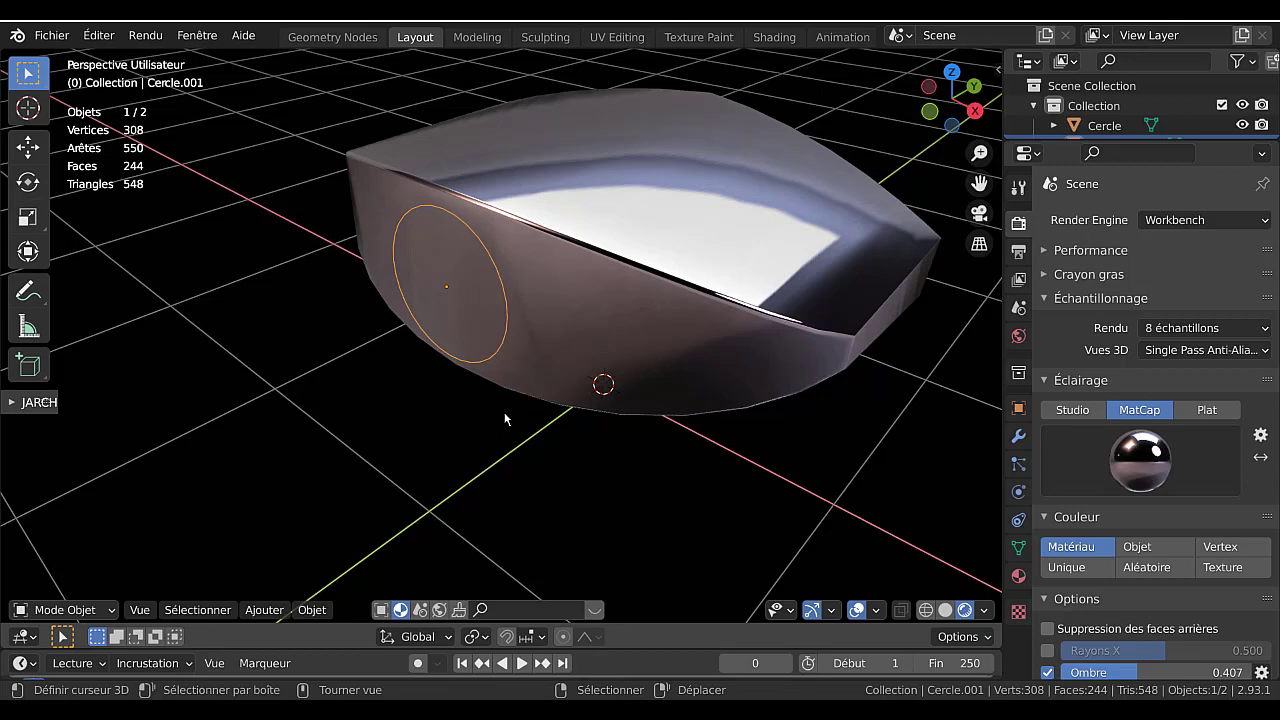
- Delete the cutting circle and go back to editing the housing's mesh
{"action": "key", "text": "x"}
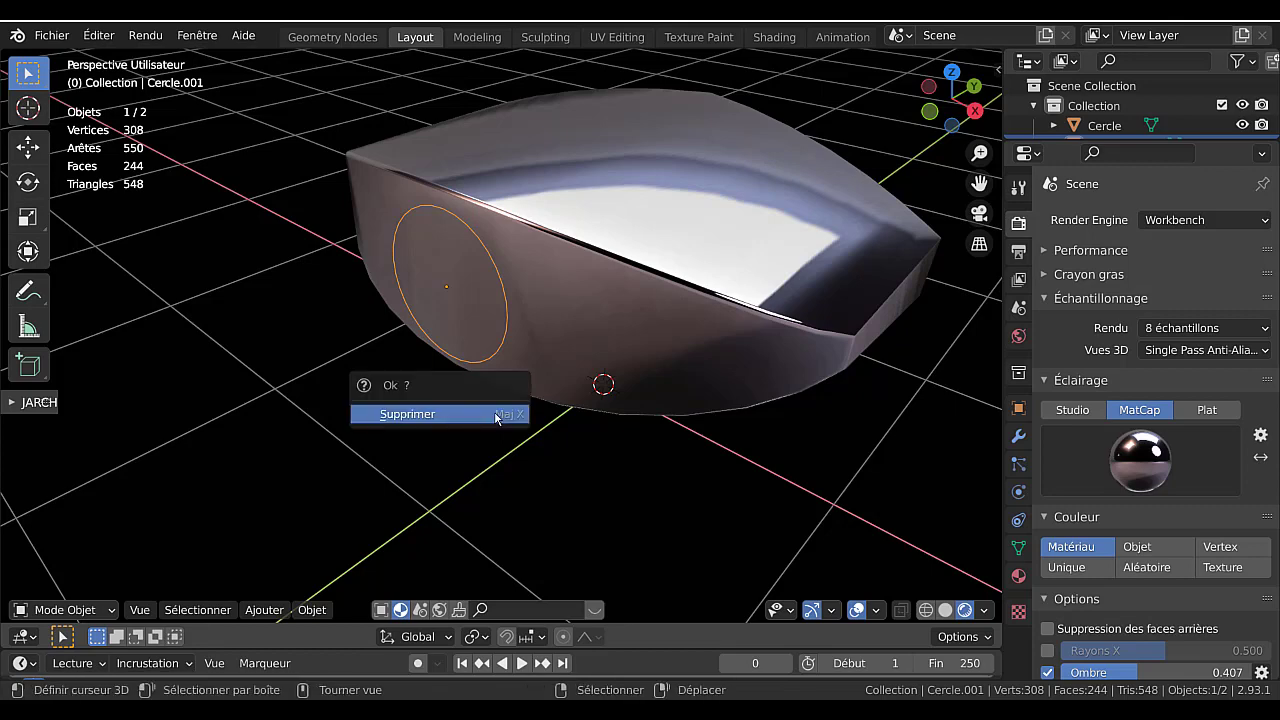
{"action": "left_click", "coordinate": [498, 416]}
{"action": "mouse_move", "coordinate": [536, 380]}
{"action": "middle_mouse_down"}
{"action": "mouse_move", "coordinate": [723, 292]}
{"action": "mouse_move", "coordinate": [418, 329]}
{"action": "mouse_move", "coordinate": [400, 371]}
{"action": "middle_mouse_up"}
{"action": "left_click", "coordinate": [610, 345]}
{"action": "key", "text": "Tab"}
{"action": "scroll", "coordinate": [403, 371], "scroll_direction": "up", "scroll_amount": 3}
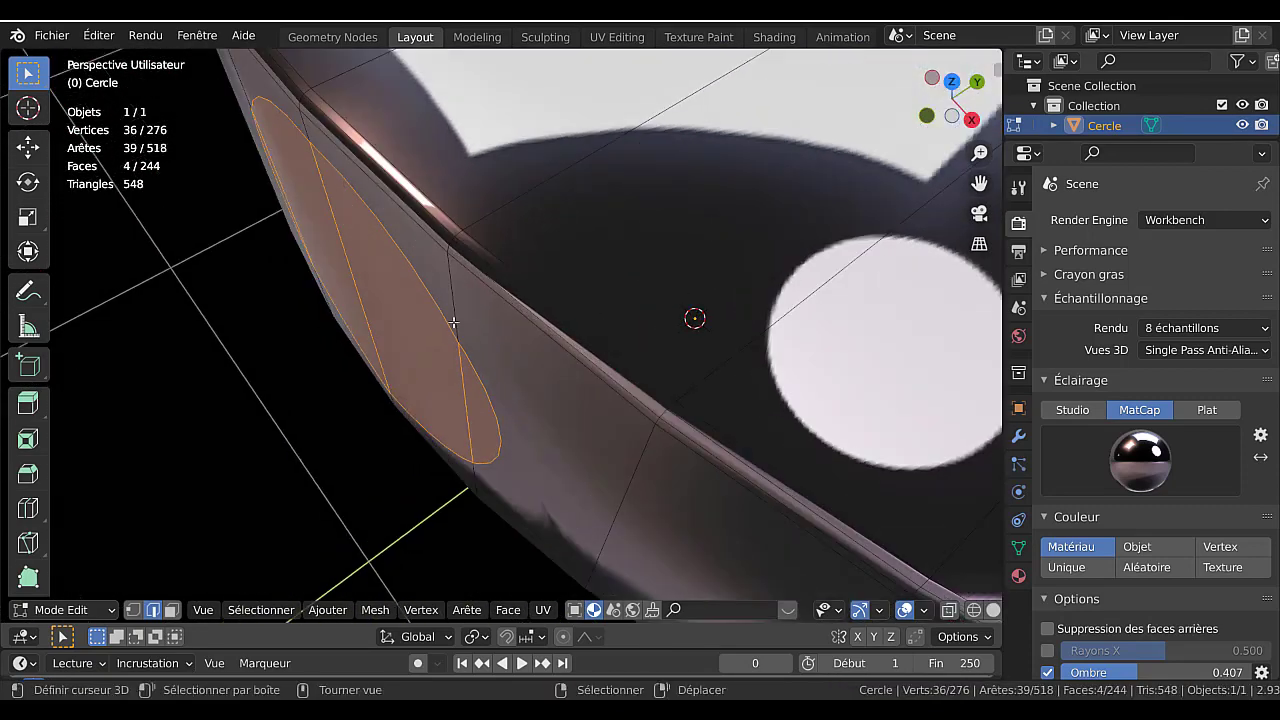
{"action": "mouse_move", "coordinate": [468, 411]}
{"action": "middle_mouse_down"}
{"action": "mouse_move", "coordinate": [682, 289]}
{"action": "mouse_move", "coordinate": [518, 307]}
{"action": "mouse_move", "coordinate": [549, 363]}
{"action": "mouse_move", "coordinate": [543, 389]}
{"action": "mouse_move", "coordinate": [500, 400]}
{"action": "middle_mouse_up"}
{"action": "key", "text": "Tab"}
{"action": "key", "text": "Tab"}
{"action": "scroll", "coordinate": [514, 334], "scroll_direction": "up", "scroll_amount": 3}
{"action": "scroll", "coordinate": [546, 340], "scroll_direction": "down", "scroll_amount": 1}
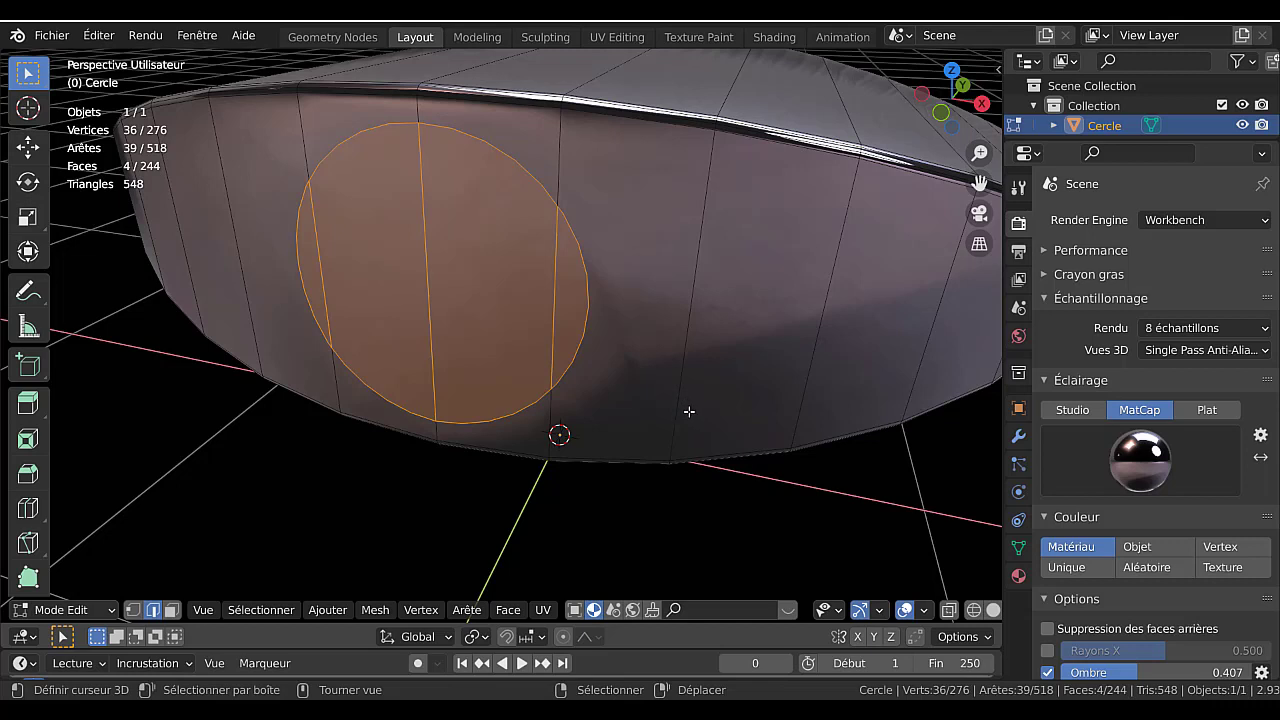
- Inset the circular face region by 0.0033 m to form a thin inner ring
{"action": "key", "text": "i"}
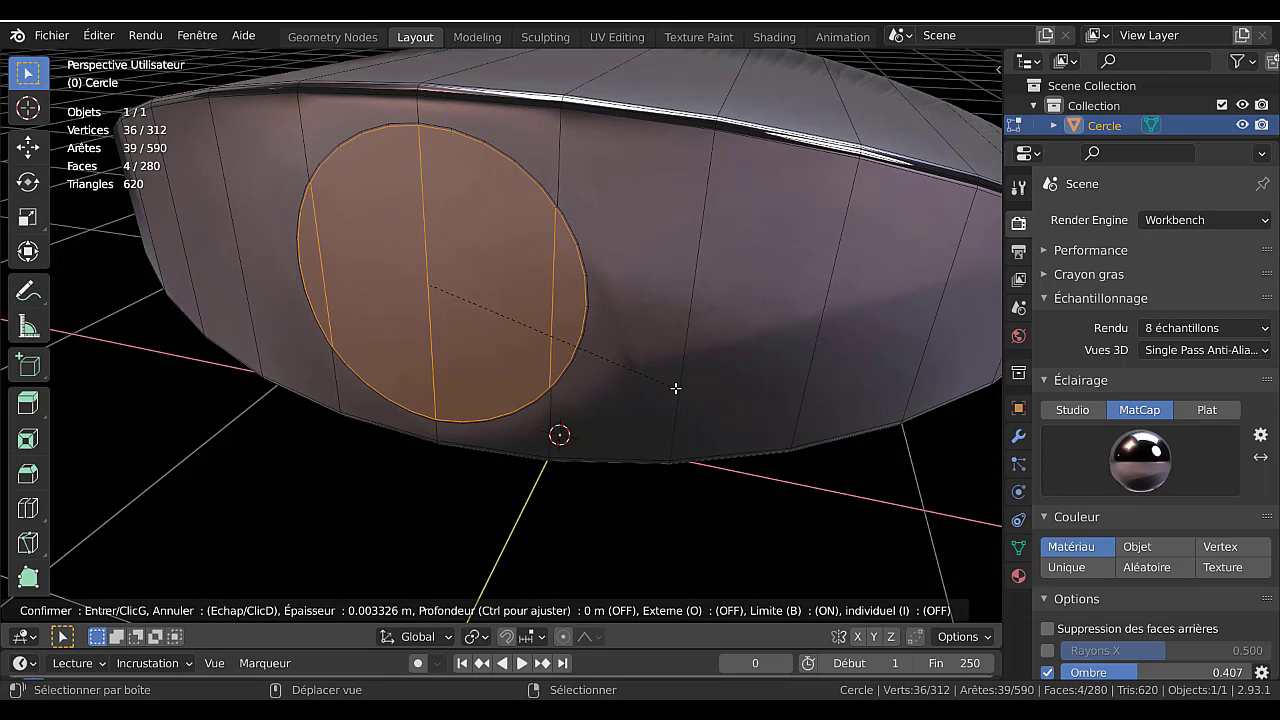
{"action": "left_click", "coordinate": [676, 388]}
{"action": "scroll", "coordinate": [686, 357], "scroll_direction": "up", "scroll_amount": 2}
{"action": "middle_click_drag", "start_coordinate": [686, 357], "coordinate": [657, 443]}
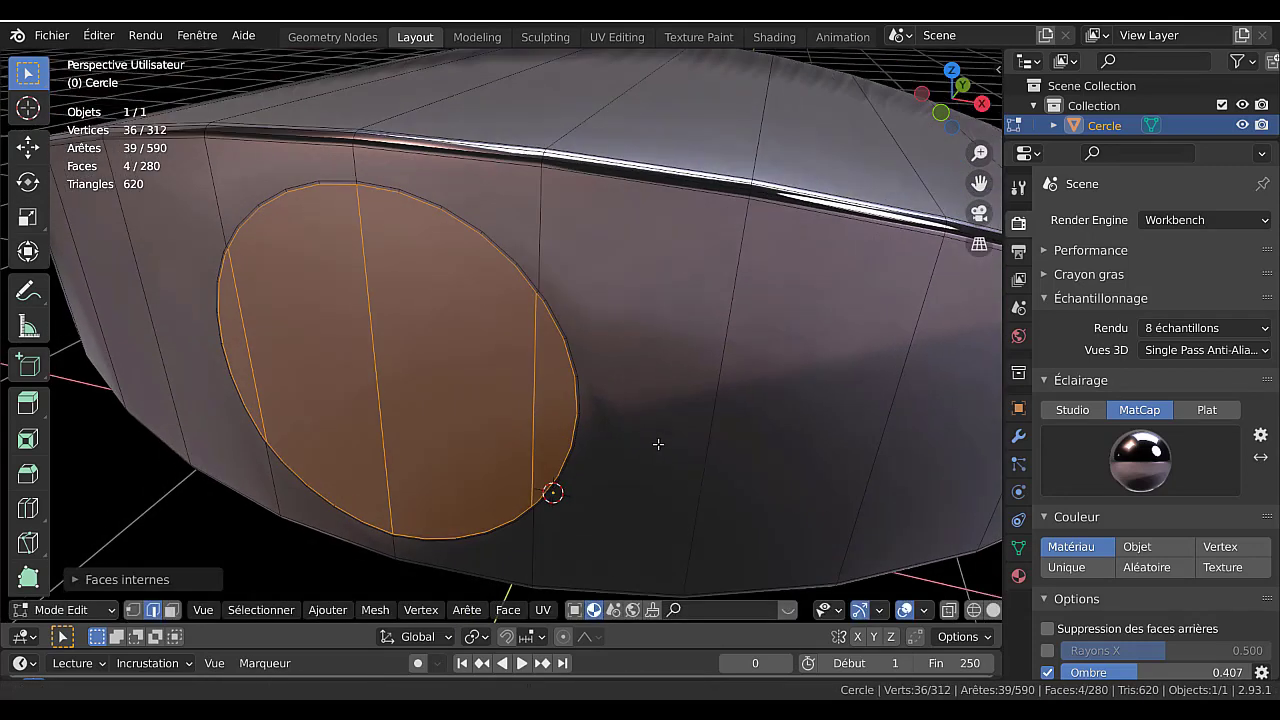
{"action": "scroll", "coordinate": [657, 443], "scroll_direction": "up", "scroll_amount": 3}
{"action": "scroll", "coordinate": [647, 414], "scroll_direction": "up", "scroll_amount": 3}
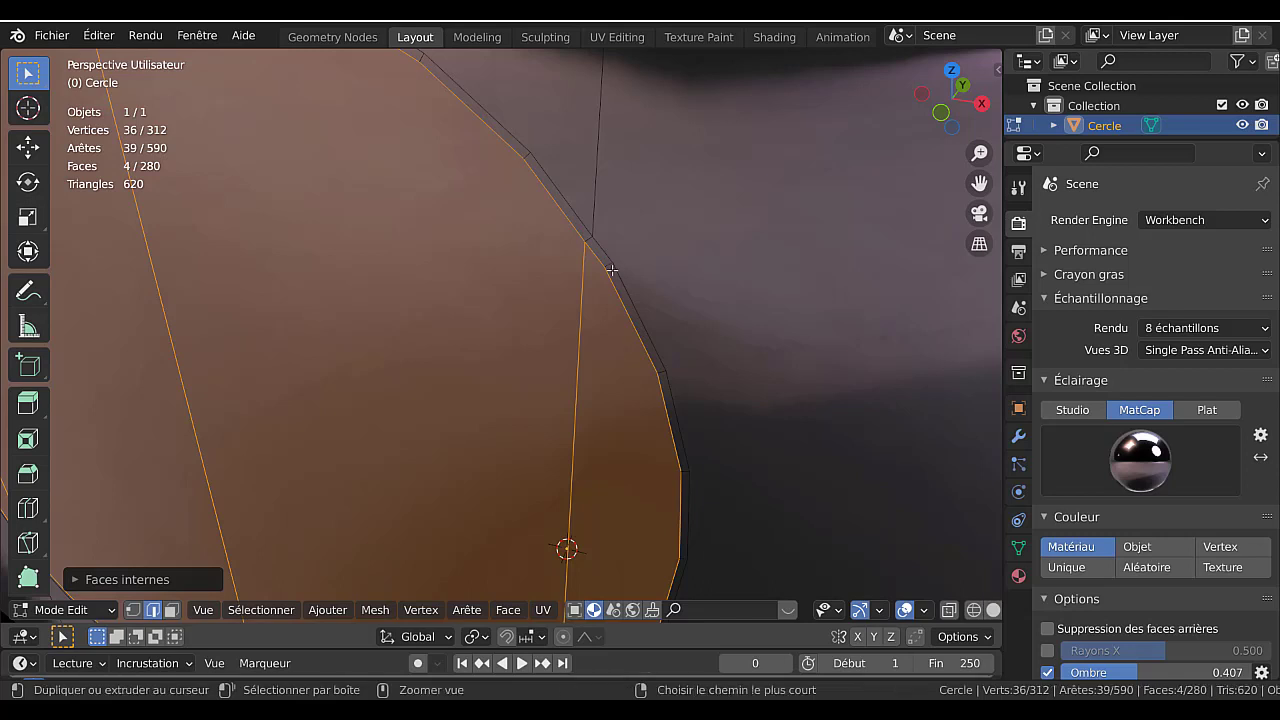
{"action": "key", "text": "ctrl+r"}
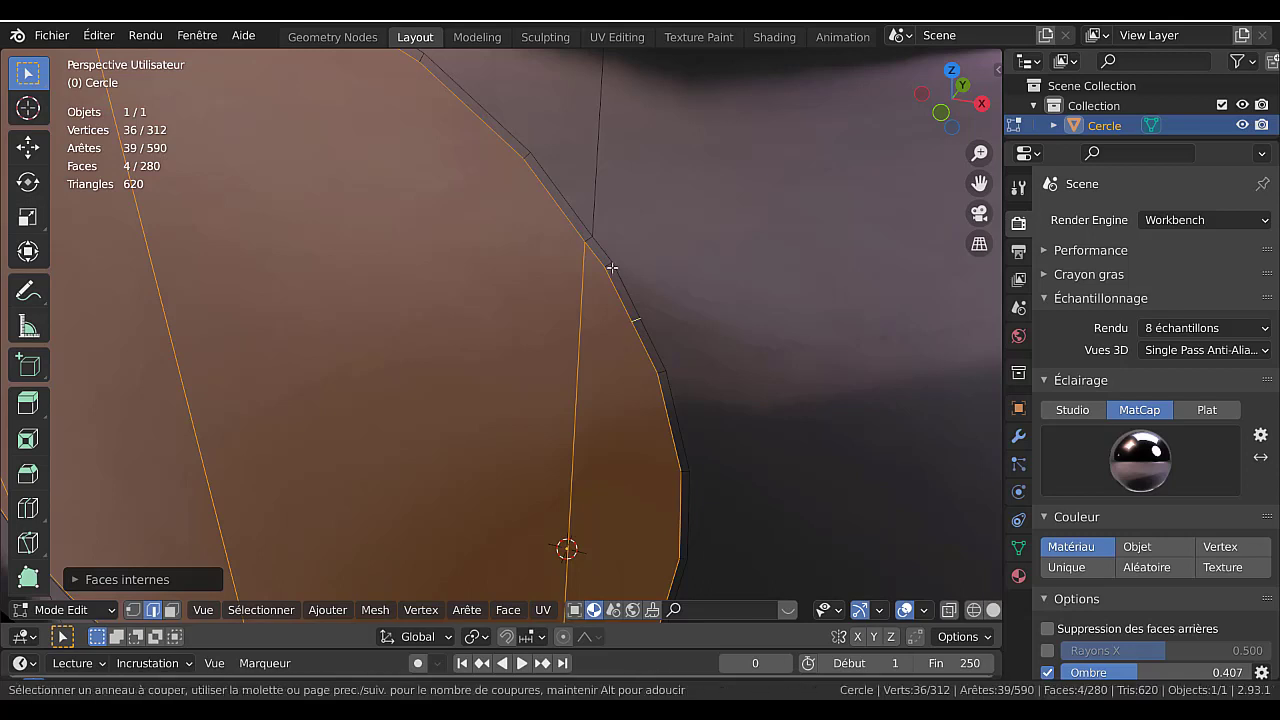
- Add a loop cut at the circle's rim and slide it along the Y axis
{"action": "left_click", "coordinate": [612, 268]}
{"action": "left_click", "coordinate": [615, 300]}
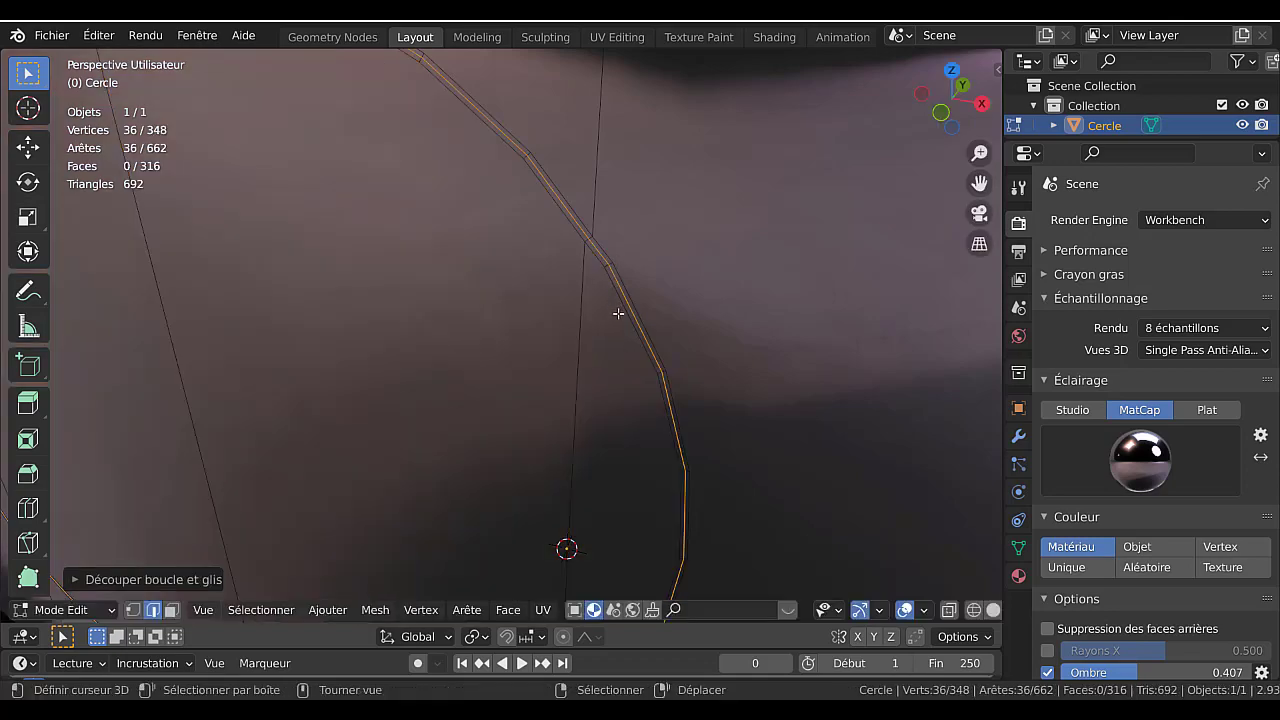
{"action": "scroll", "coordinate": [615, 340], "scroll_direction": "down", "scroll_amount": 3}
{"action": "middle_click_drag", "start_coordinate": [531, 397], "coordinate": [523, 387]}
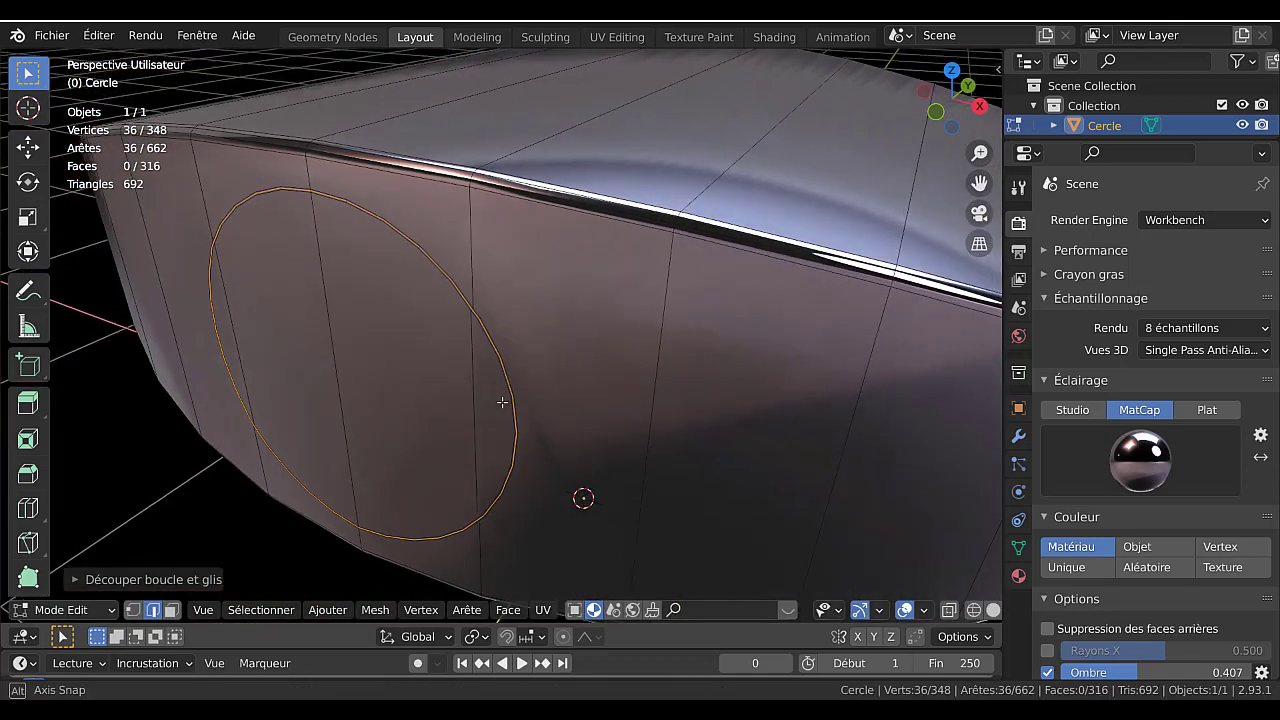
{"action": "scroll", "coordinate": [523, 387], "scroll_direction": "down", "scroll_amount": 3}
{"action": "scroll", "coordinate": [523, 387], "scroll_direction": "up", "scroll_amount": 2}
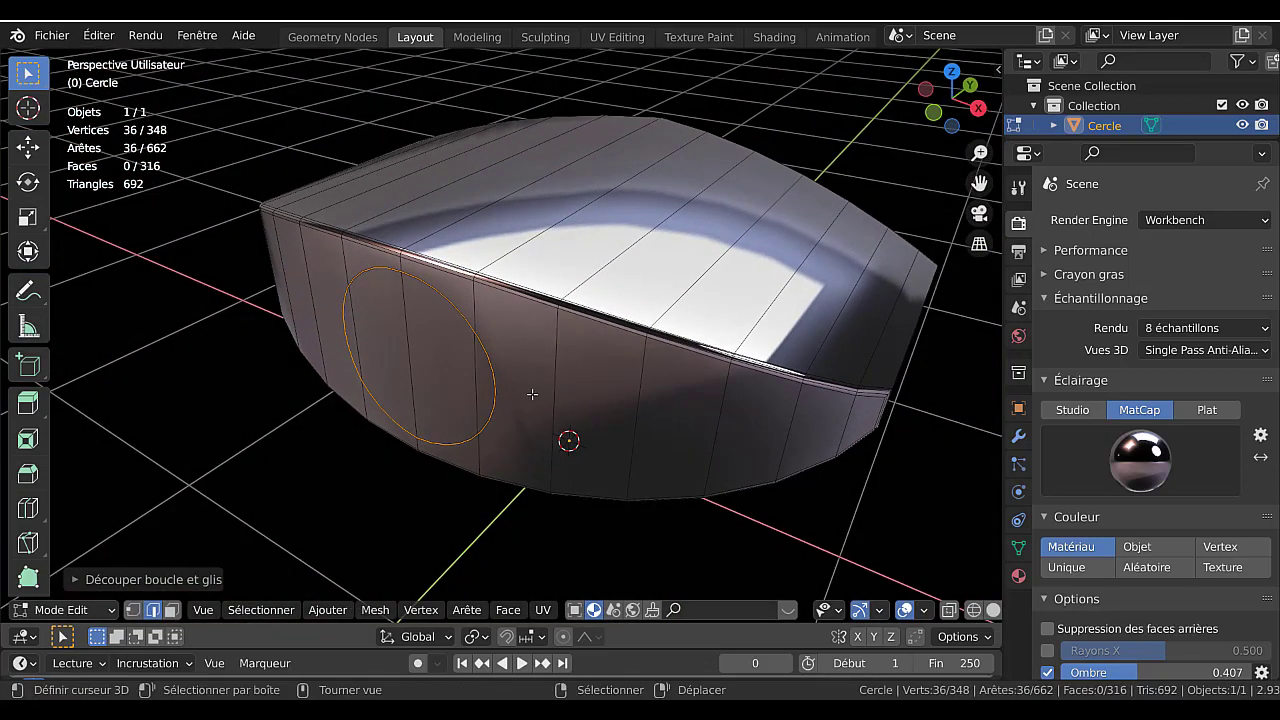
{"action": "scroll", "coordinate": [540, 395], "scroll_direction": "up", "scroll_amount": 1}
{"action": "key", "text": "g"}
{"action": "key", "text": "y"}
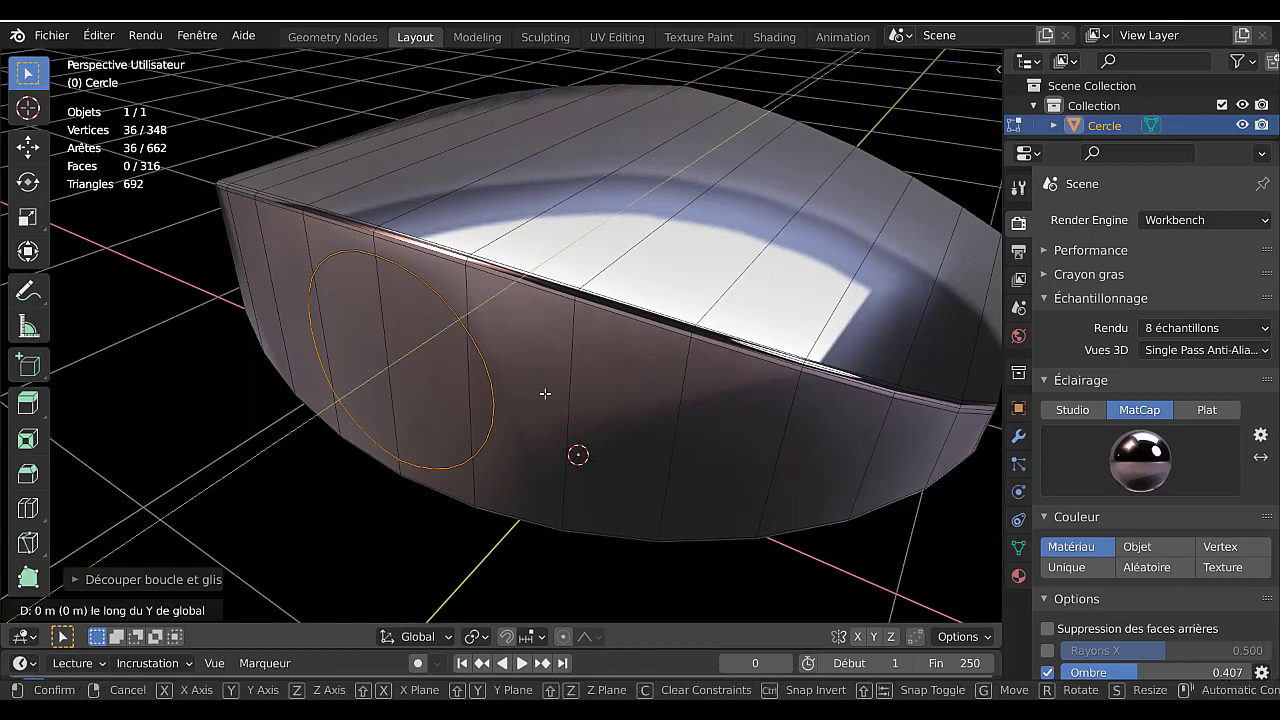
{"action": "left_click", "coordinate": [557, 387]}
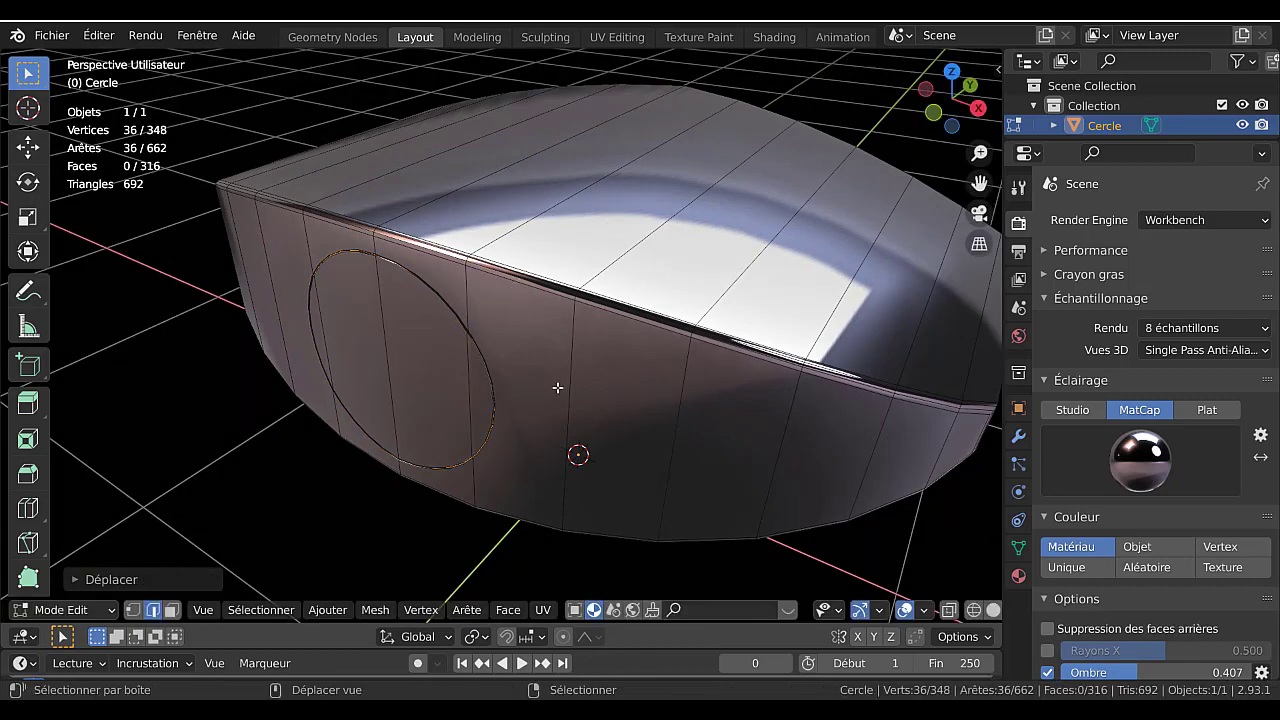
- Apply Shade Smooth (Ombrage lissé) to the housing, then re-enter Edit Mode facing the circle
{"action": "key", "text": "Tab"}
{"action": "mouse_move", "coordinate": [557, 387]}
{"action": "middle_mouse_down"}
{"action": "mouse_move", "coordinate": [536, 382]}
{"action": "mouse_move", "coordinate": [671, 314]}
{"action": "mouse_move", "coordinate": [583, 238]}
{"action": "middle_mouse_up"}
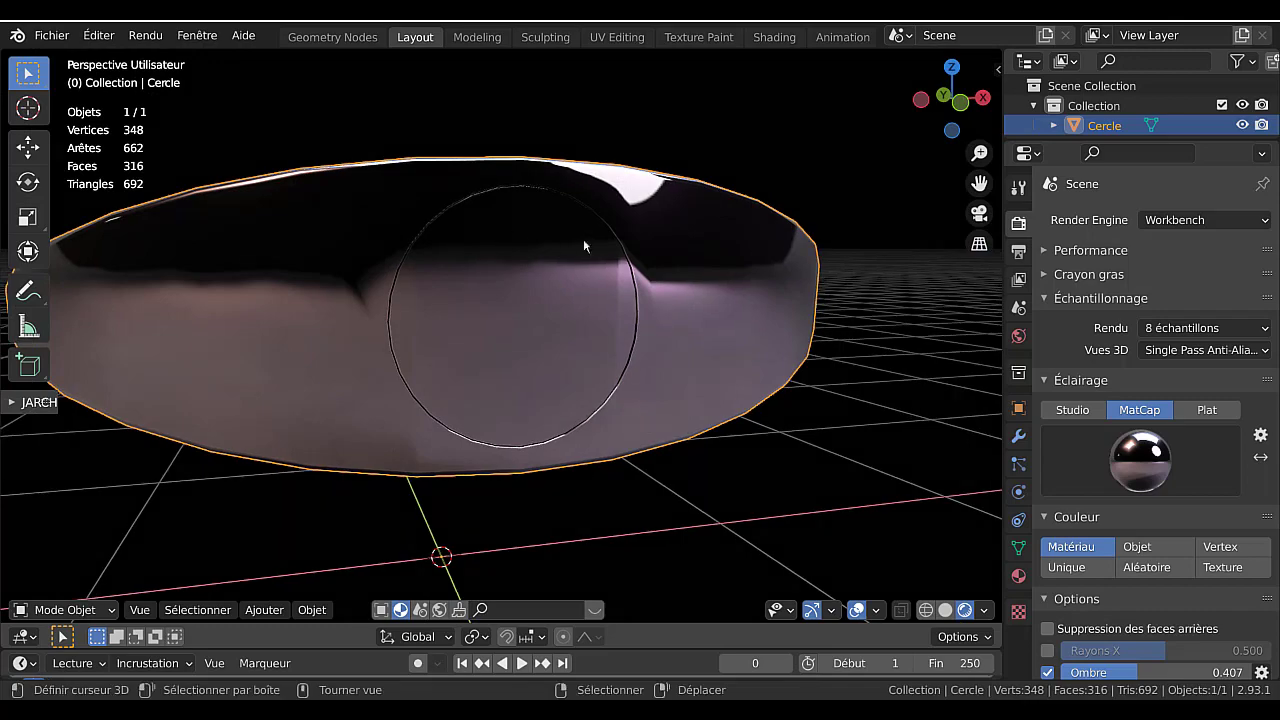
{"action": "mouse_move", "coordinate": [505, 386]}
{"action": "middle_mouse_down"}
{"action": "mouse_move", "coordinate": [410, 404]}
{"action": "mouse_move", "coordinate": [594, 420]}
{"action": "middle_mouse_up"}
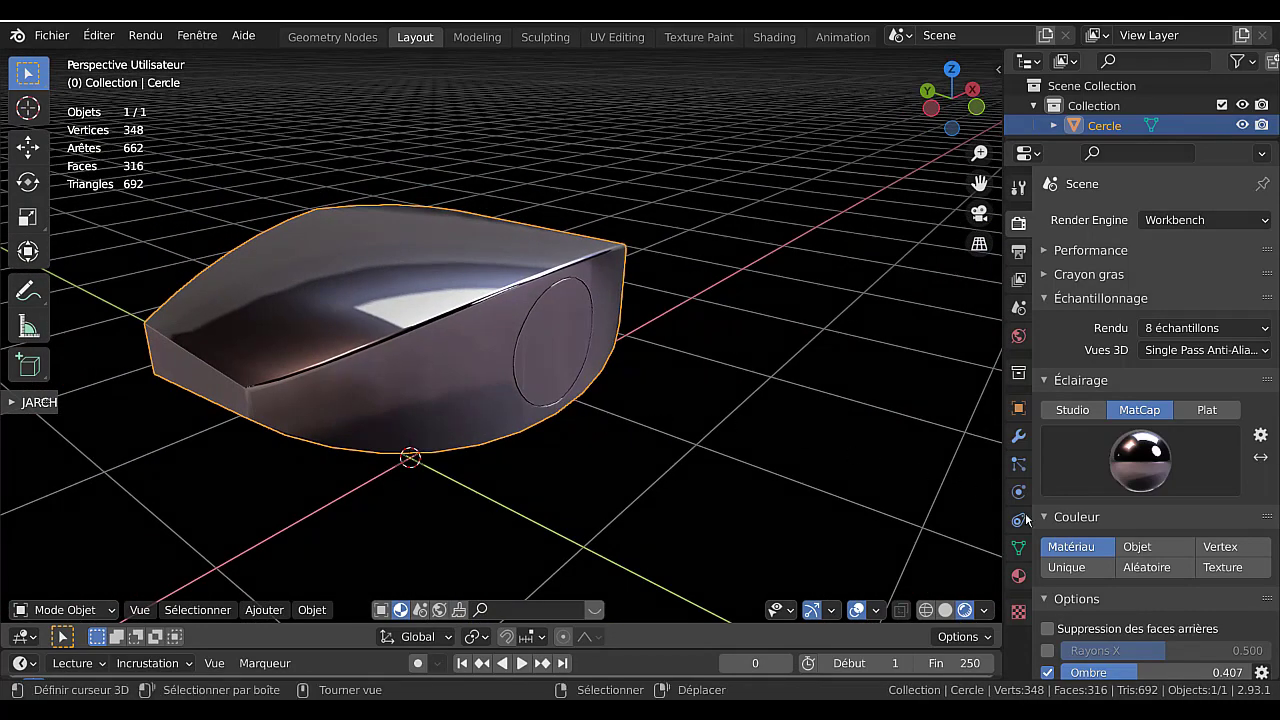
{"action": "left_click", "coordinate": [264, 610]}
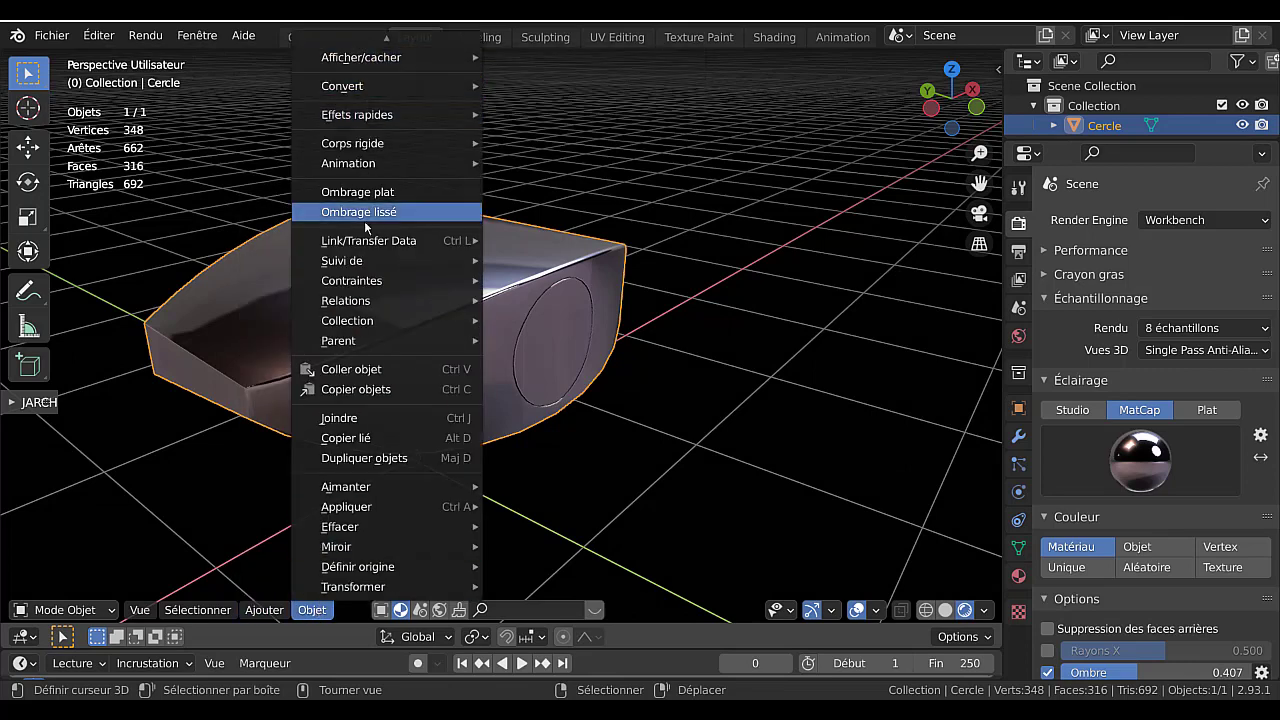
{"action": "left_click", "coordinate": [366, 218]}
{"action": "key", "text": "Tab"}
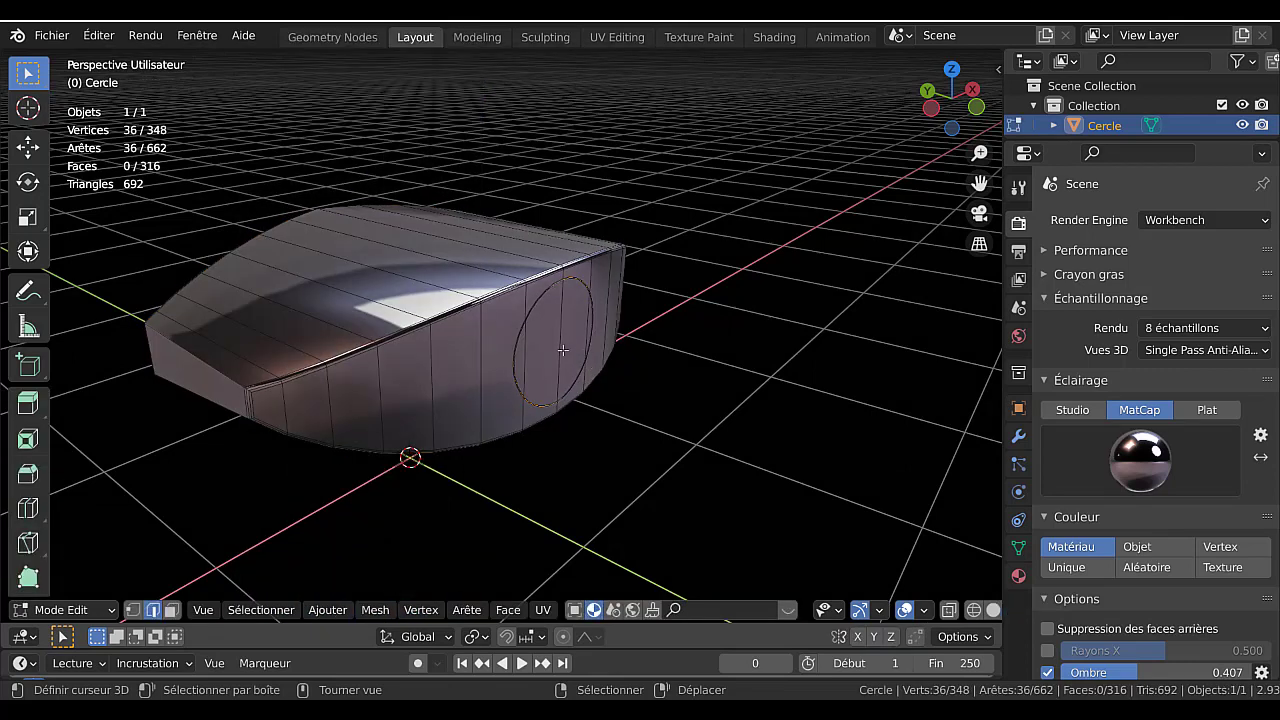
{"action": "key", "text": "Tab"}
{"action": "left_click", "coordinate": [1019, 548]}
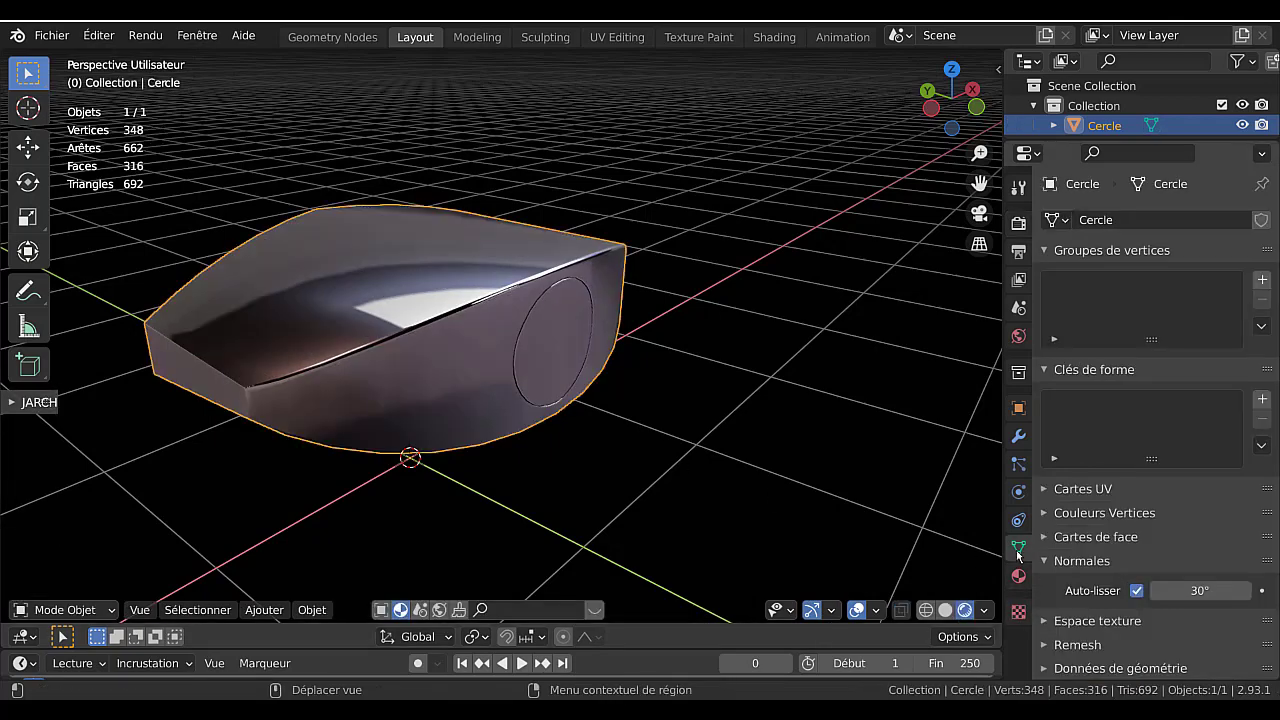
{"action": "key", "text": "Tab"}
{"action": "middle_click_drag", "start_coordinate": [709, 391], "coordinate": [564, 369]}
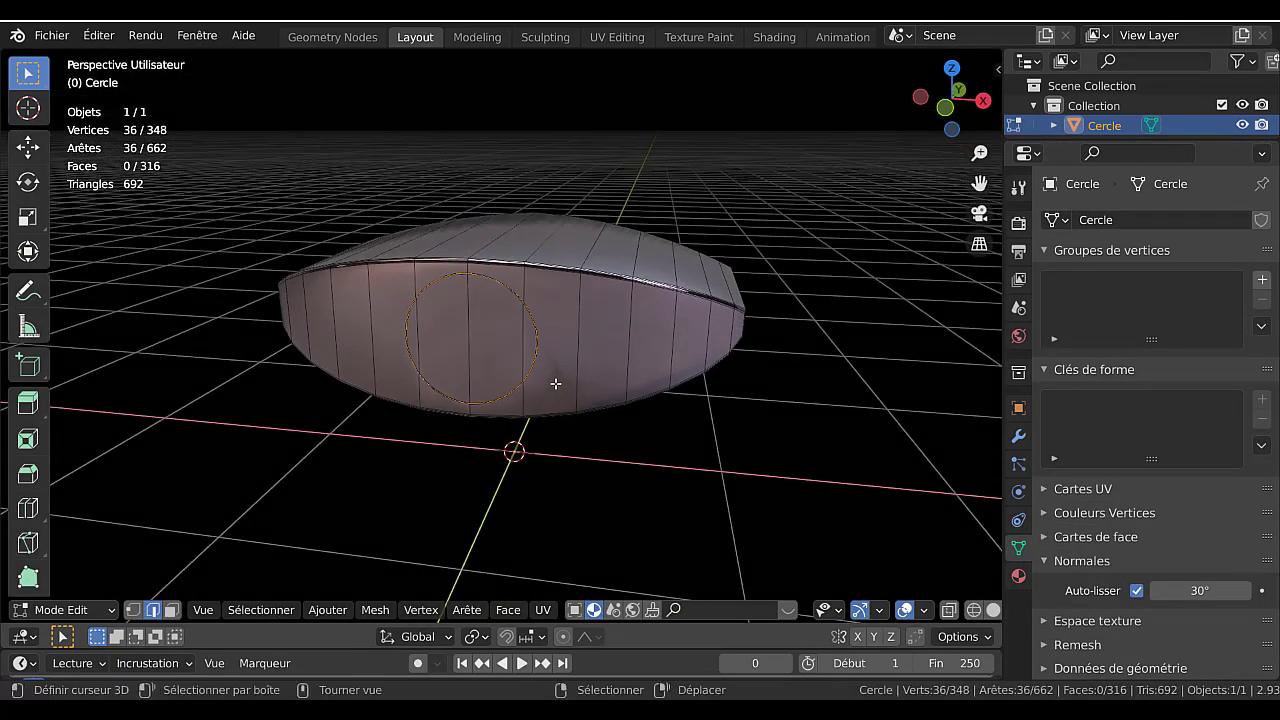
- Zoom in and rip the circle free from the surrounding mesh, keeping it in place
{"action": "scroll", "coordinate": [564, 369], "scroll_direction": "up", "scroll_amount": 2}
{"action": "scroll", "coordinate": [580, 370], "scroll_direction": "up", "scroll_amount": 2}
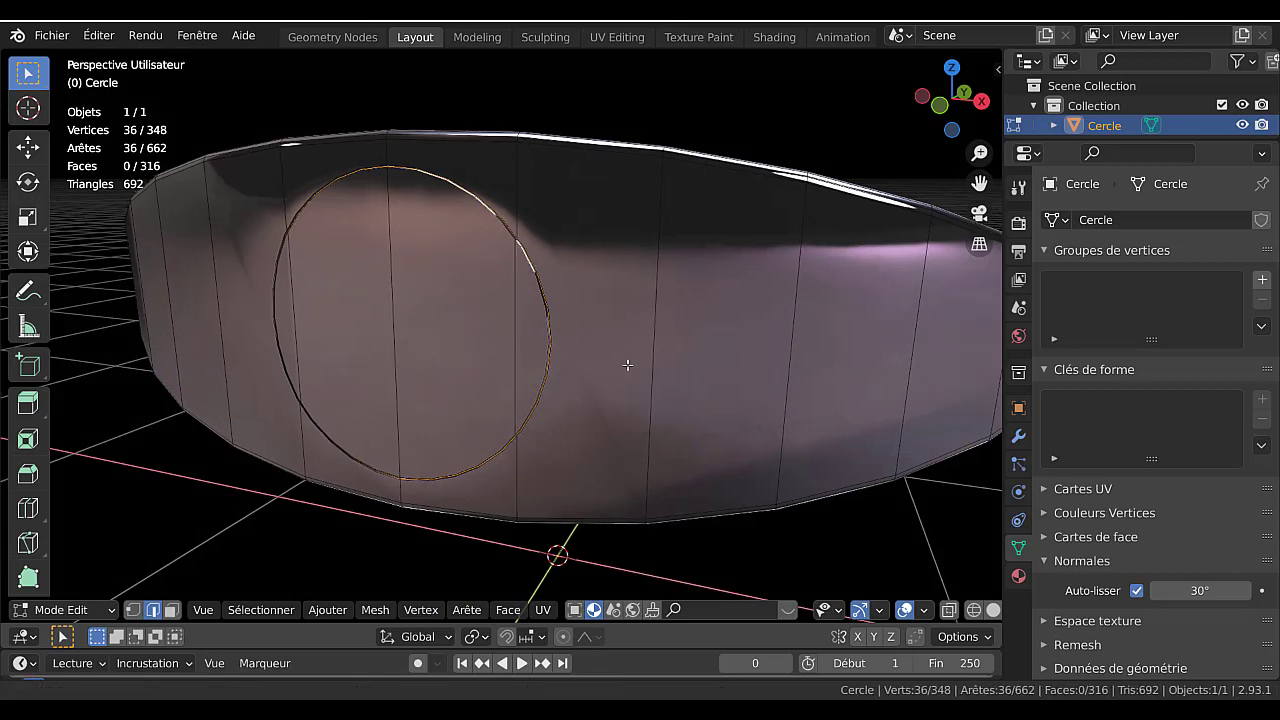
{"action": "scroll", "coordinate": [640, 390], "scroll_direction": "up", "scroll_amount": 1}
{"action": "scroll", "coordinate": [651, 402], "scroll_direction": "up", "scroll_amount": 1}
{"action": "scroll", "coordinate": [645, 392], "scroll_direction": "up", "scroll_amount": 2}
{"action": "scroll", "coordinate": [643, 391], "scroll_direction": "down", "scroll_amount": 4}
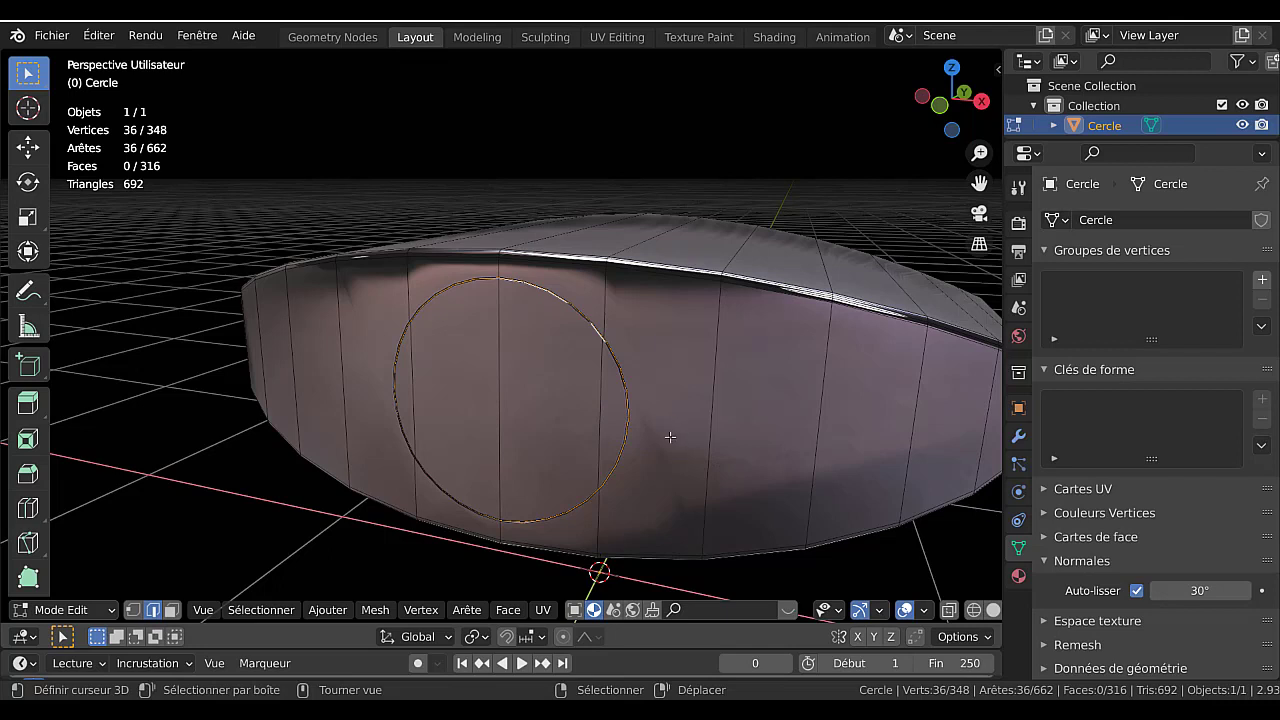
{"action": "key", "text": "v"}
{"action": "right_click", "coordinate": [670, 437]}
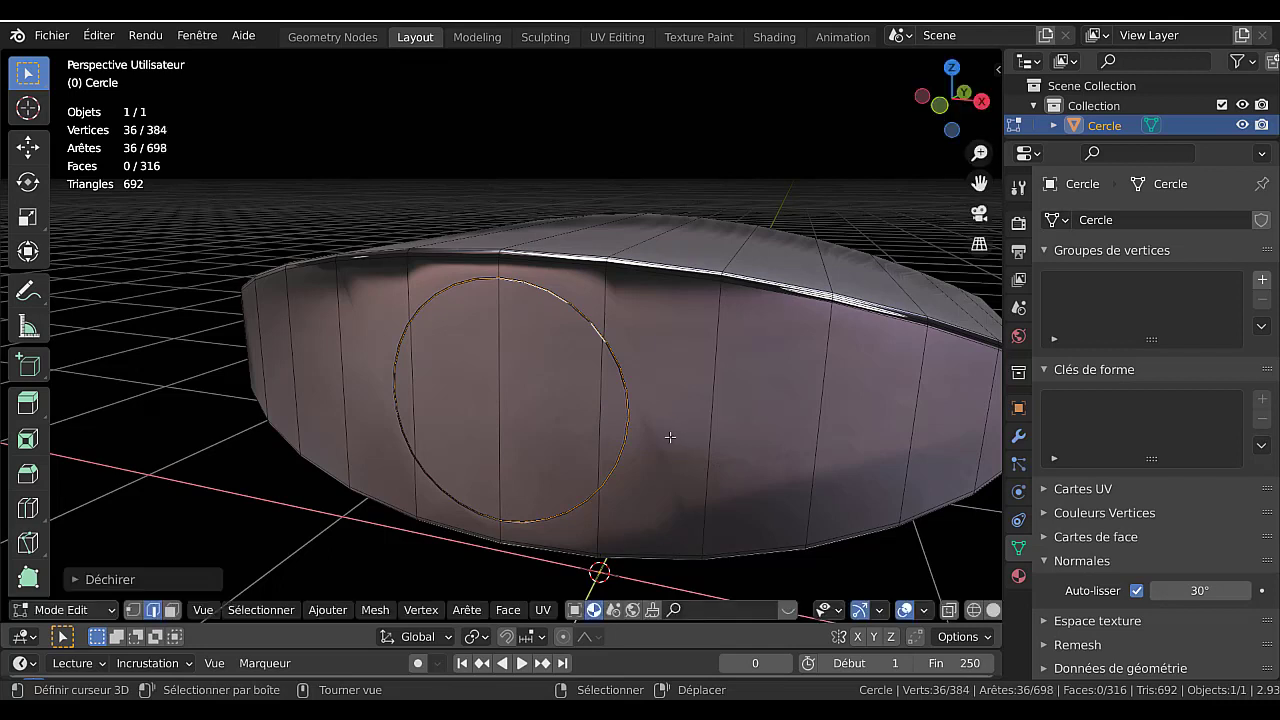
- Select the linked disc and separate it into its own object with P > Sélection
{"action": "left_click", "coordinate": [501, 382]}
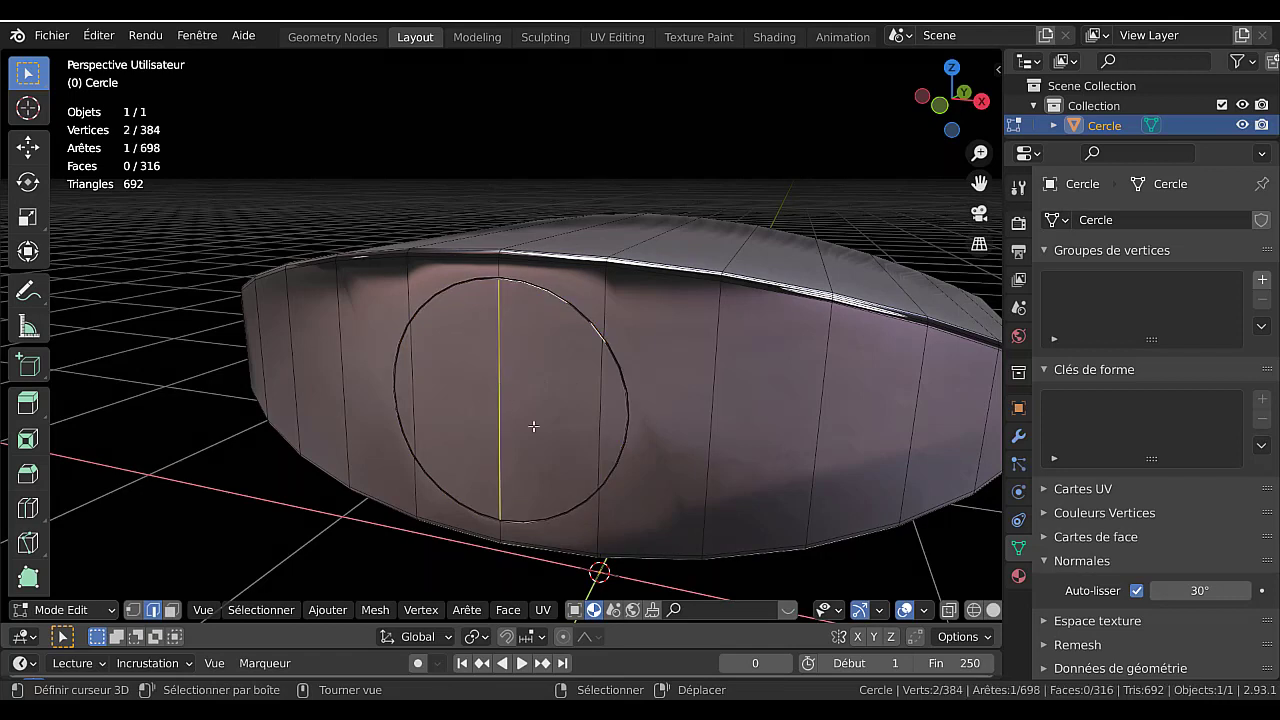
{"action": "key", "text": "ctrl+l"}
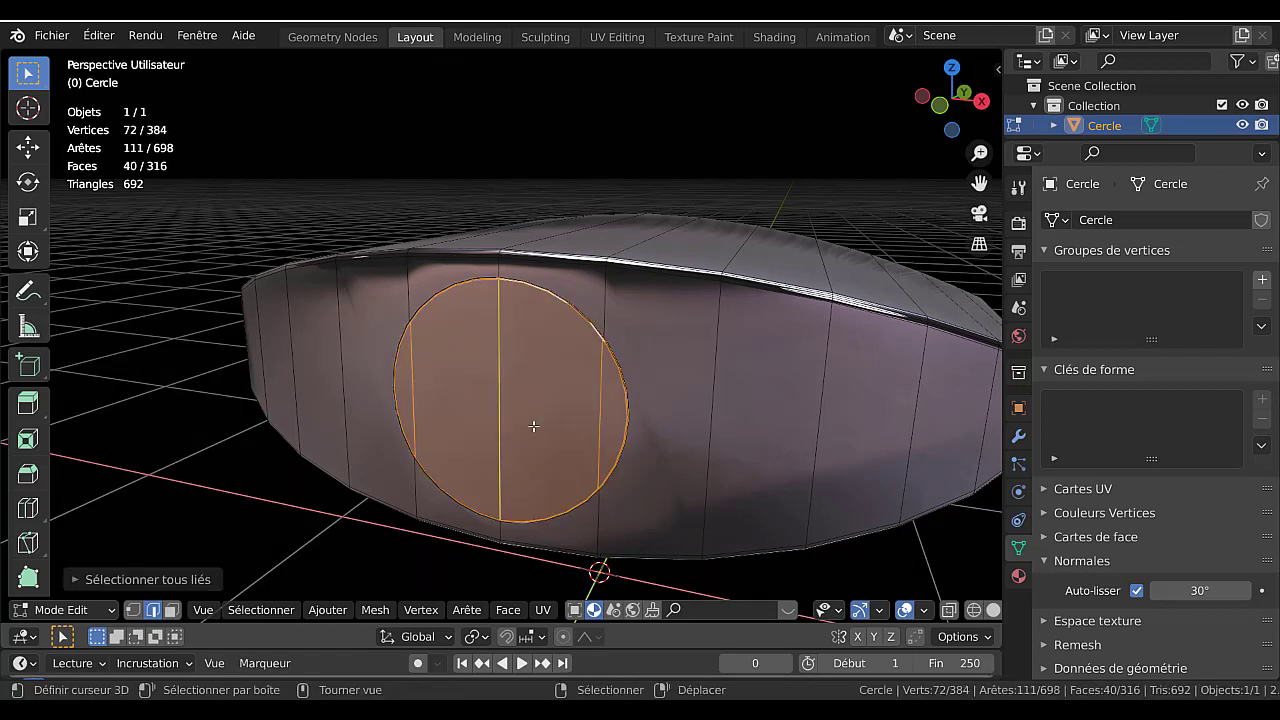
{"action": "key", "text": "p"}
{"action": "left_click", "coordinate": [533, 424]}
{"action": "key", "text": "Tab"}
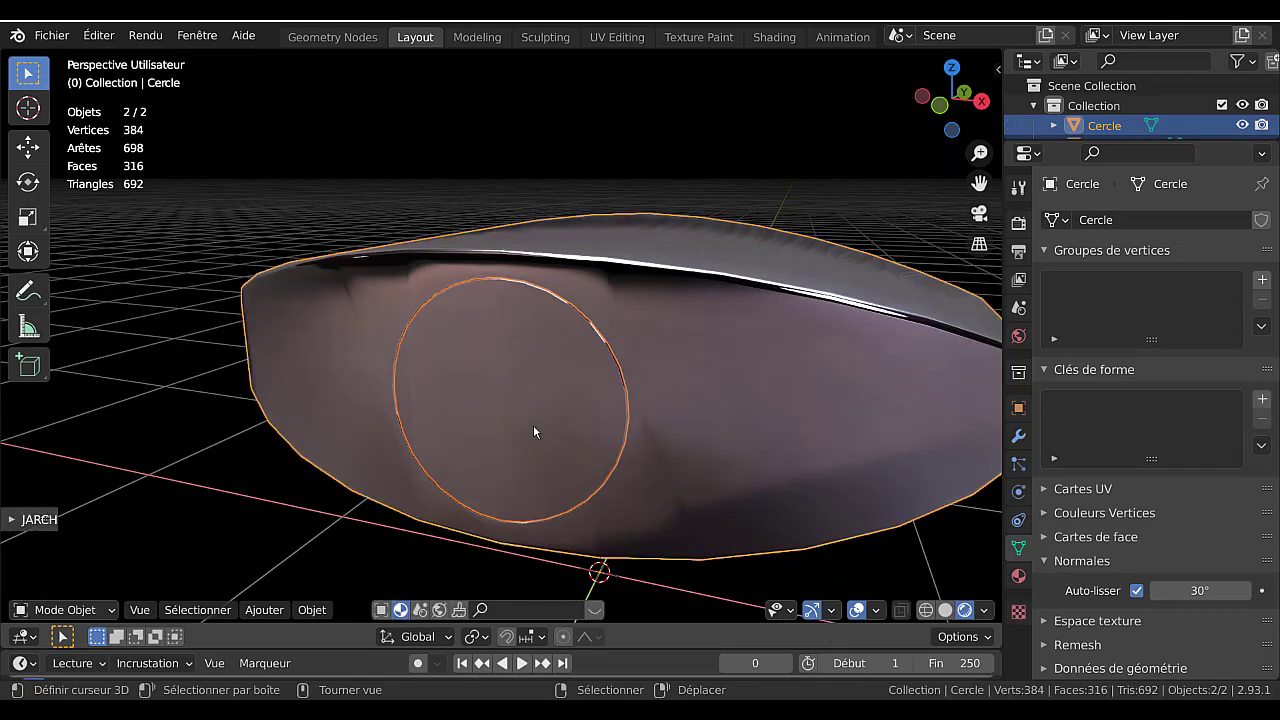
{"action": "scroll", "coordinate": [533, 425], "scroll_direction": "down", "scroll_amount": 2}
{"action": "mouse_move", "coordinate": [533, 424]}
{"action": "middle_mouse_down"}
{"action": "mouse_move", "coordinate": [662, 420]}
{"action": "mouse_move", "coordinate": [626, 428]}
{"action": "middle_mouse_up"}
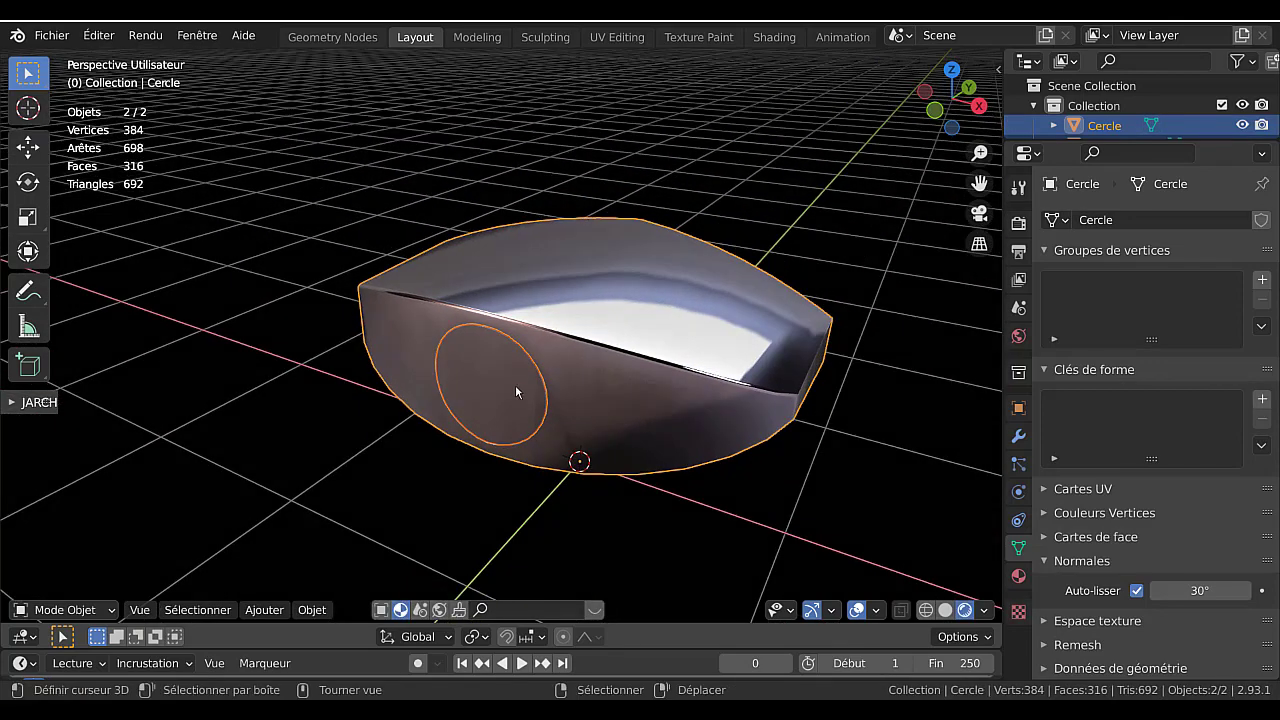
- Select the separated disc Cercle.001 after briefly test-moving the disc and the housing
{"action": "left_click", "coordinate": [461, 411]}
{"action": "key", "text": "g"}
{"action": "key", "text": "Escape"}
{"action": "left_click", "coordinate": [617, 361]}
{"action": "key", "text": "g"}
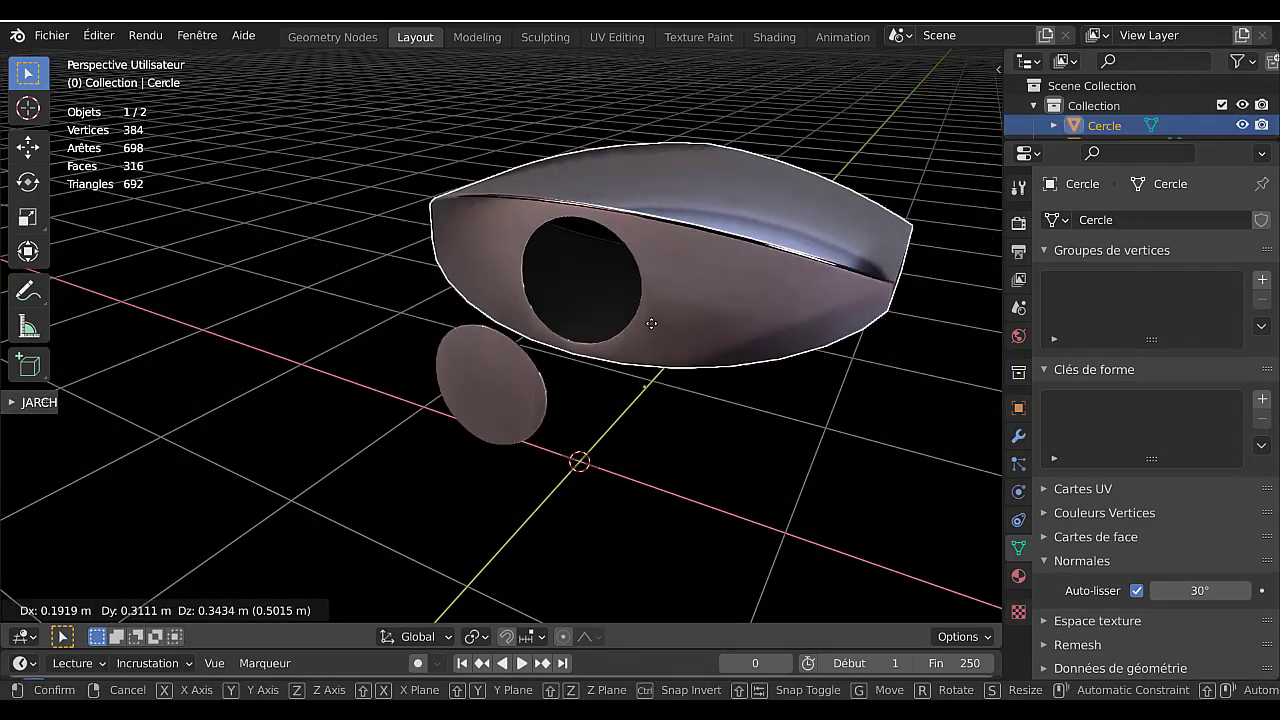
{"action": "key", "text": "Escape"}
{"action": "left_click", "coordinate": [496, 390]}
{"action": "middle_click_drag", "start_coordinate": [496, 390], "coordinate": [537, 487]}
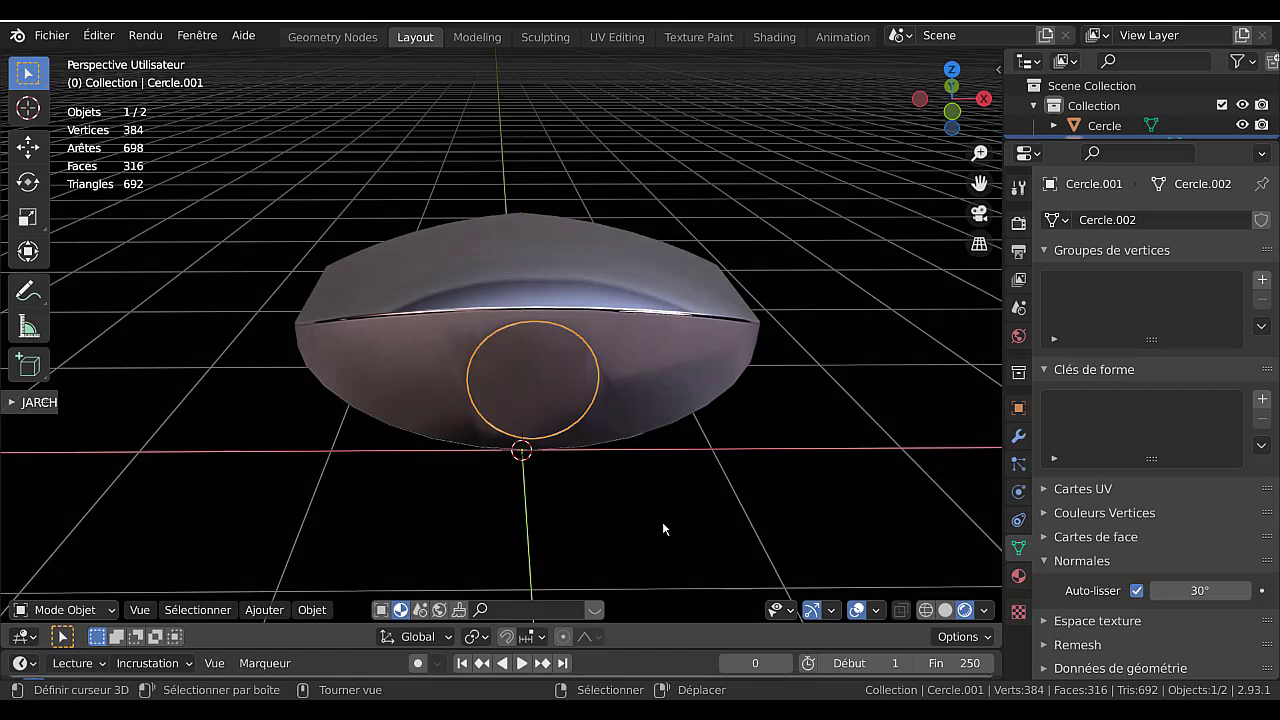
- Isolate Cercle.001 in local Front Orthographic view with Solid shading, in Edit Mode
{"action": "key", "text": "KP_Divide"}
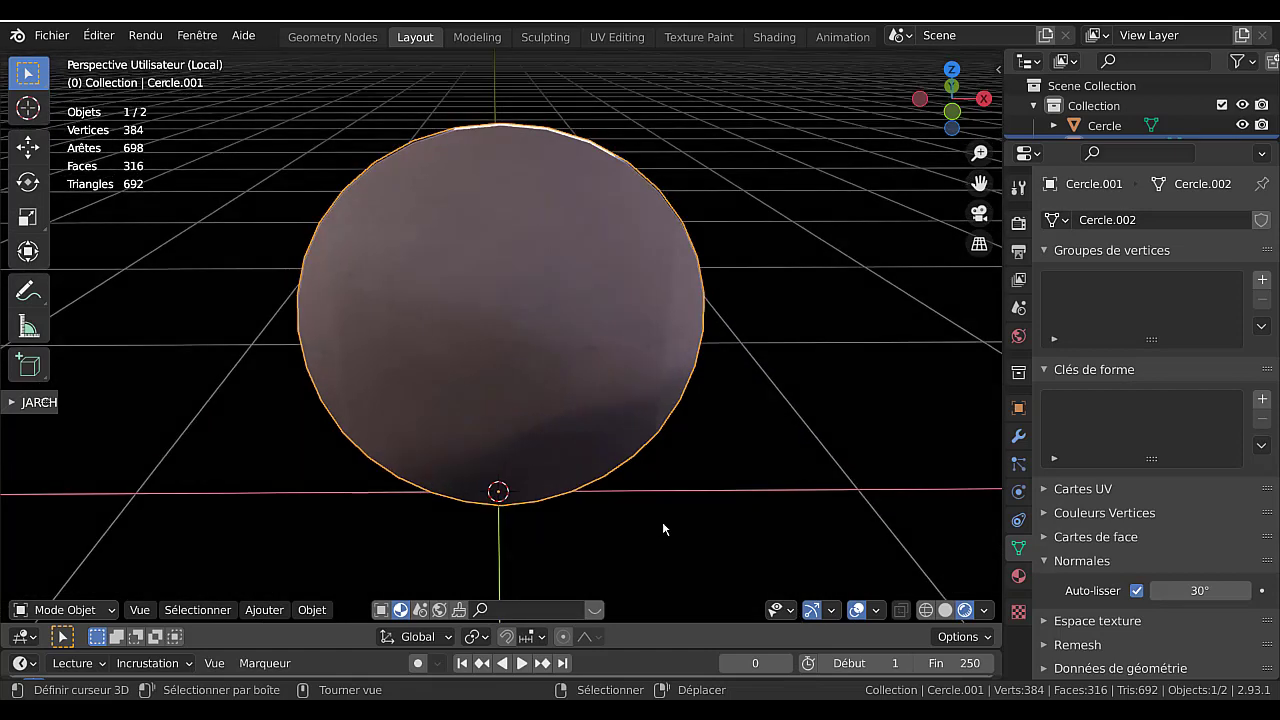
{"action": "key", "text": "KP_1"}
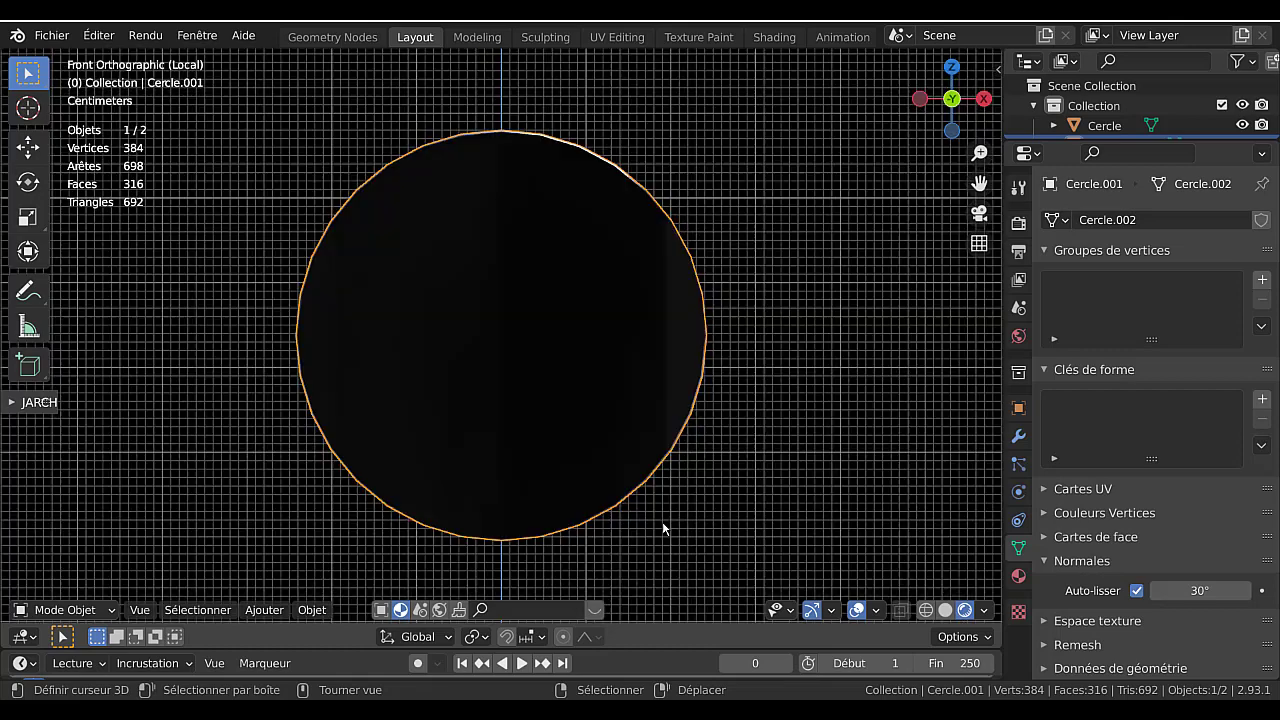
{"action": "left_click", "coordinate": [945, 610]}
{"action": "key", "text": "Tab"}
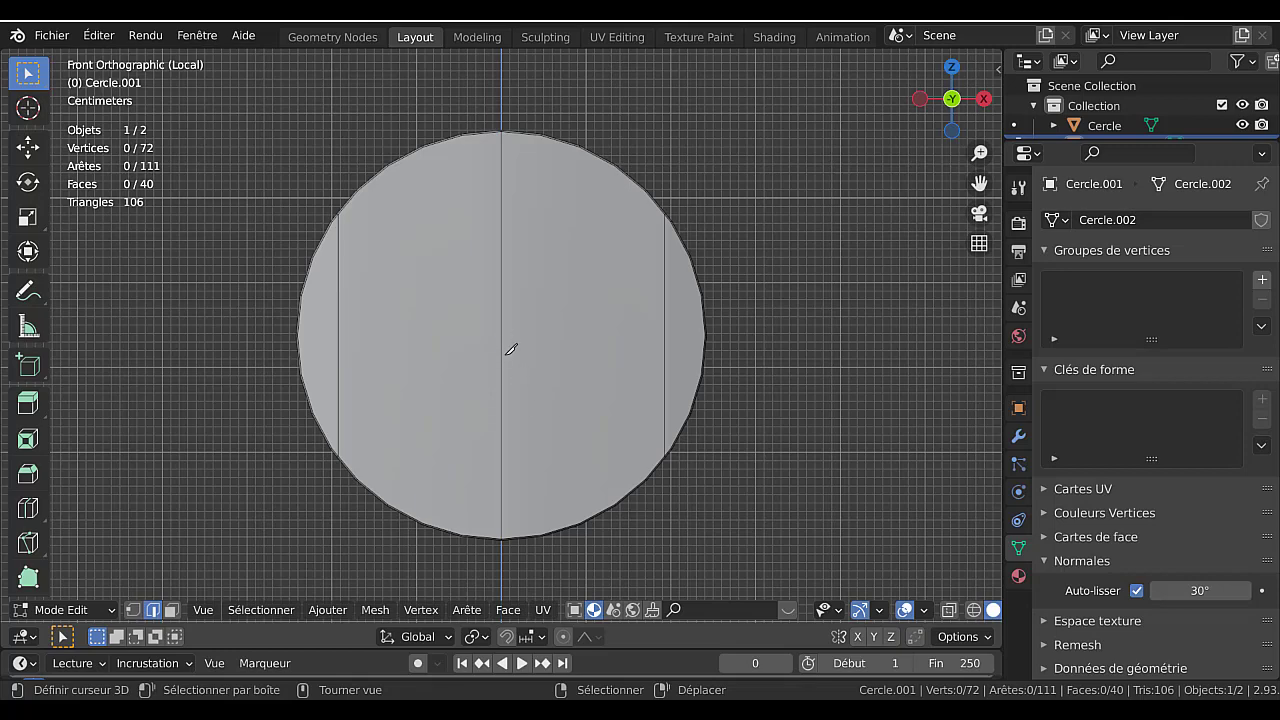
- Knife a straight horizontal edge across the disc's centre, crossing the vertical edge
{"action": "key", "text": "k"}
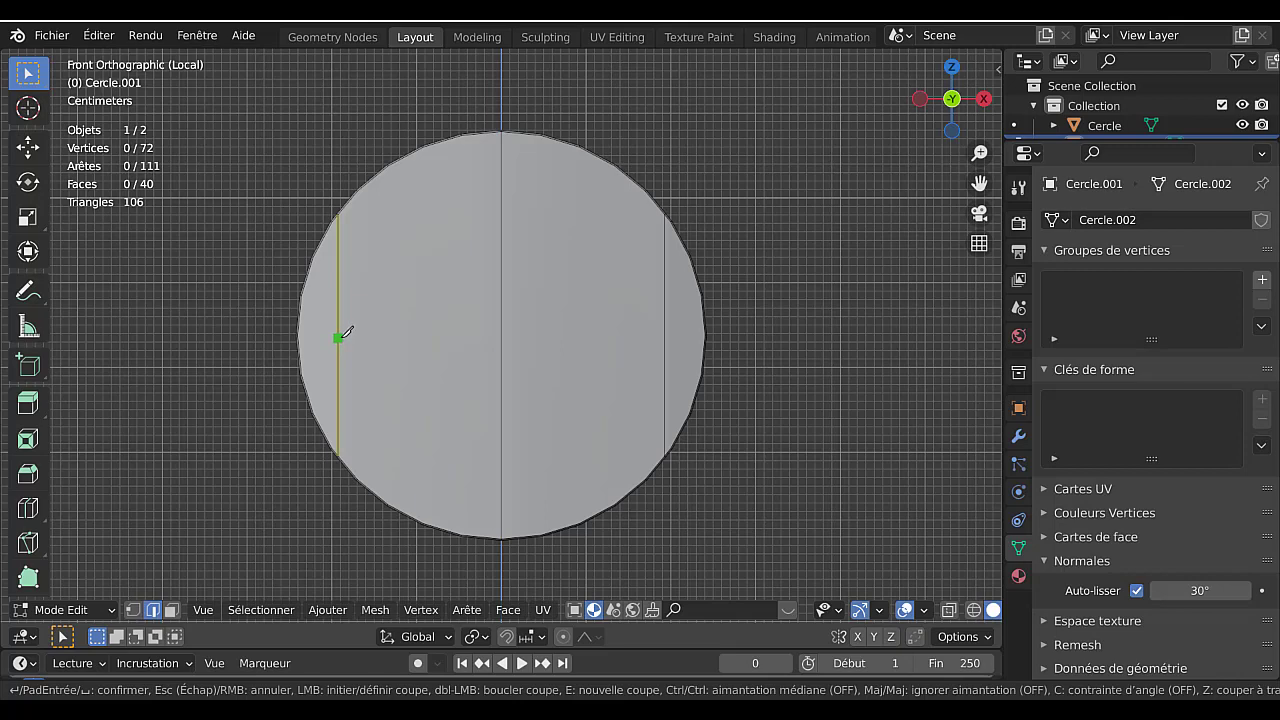
{"action": "left_click", "coordinate": [340, 337]}
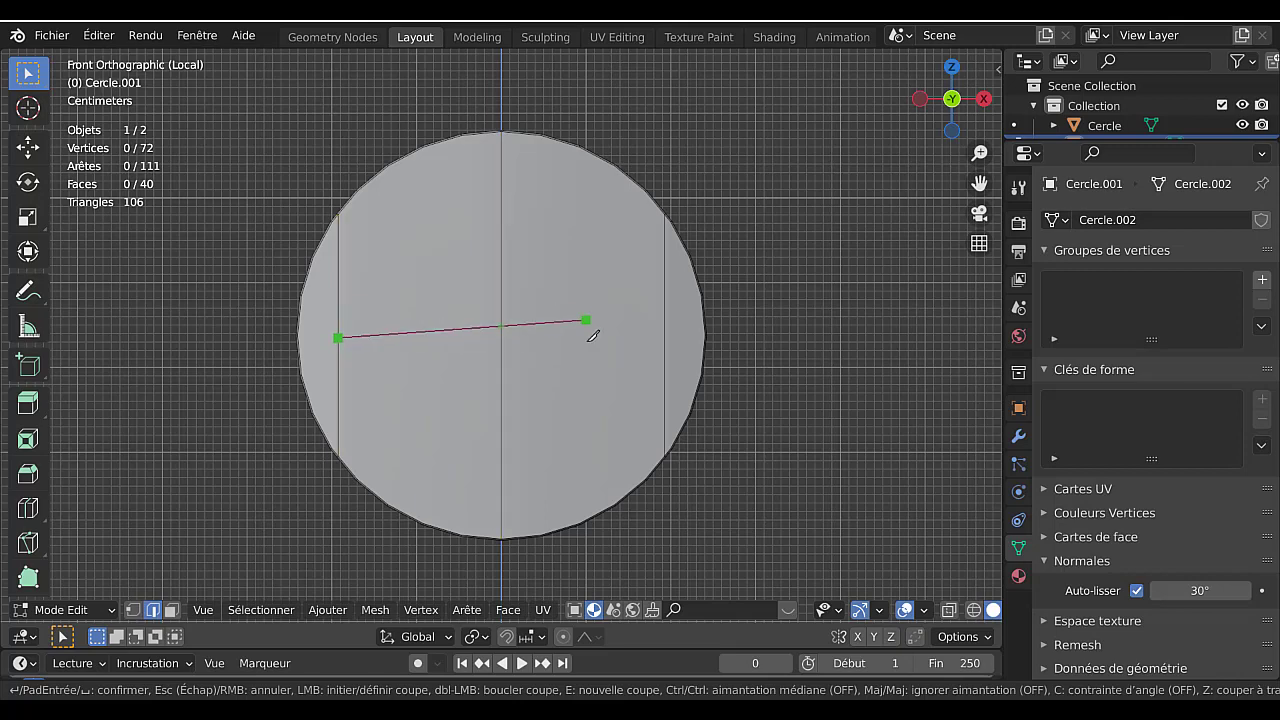
{"action": "key", "text": "c"}
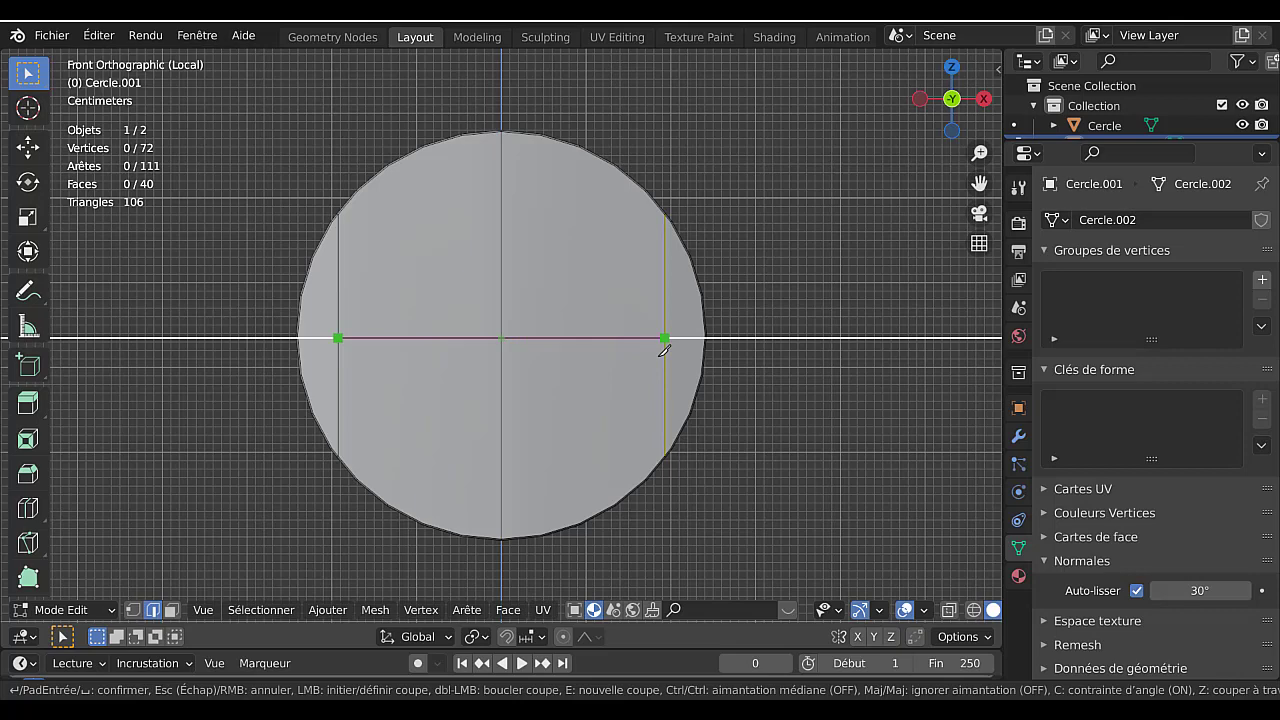
{"action": "left_click", "coordinate": [662, 348]}
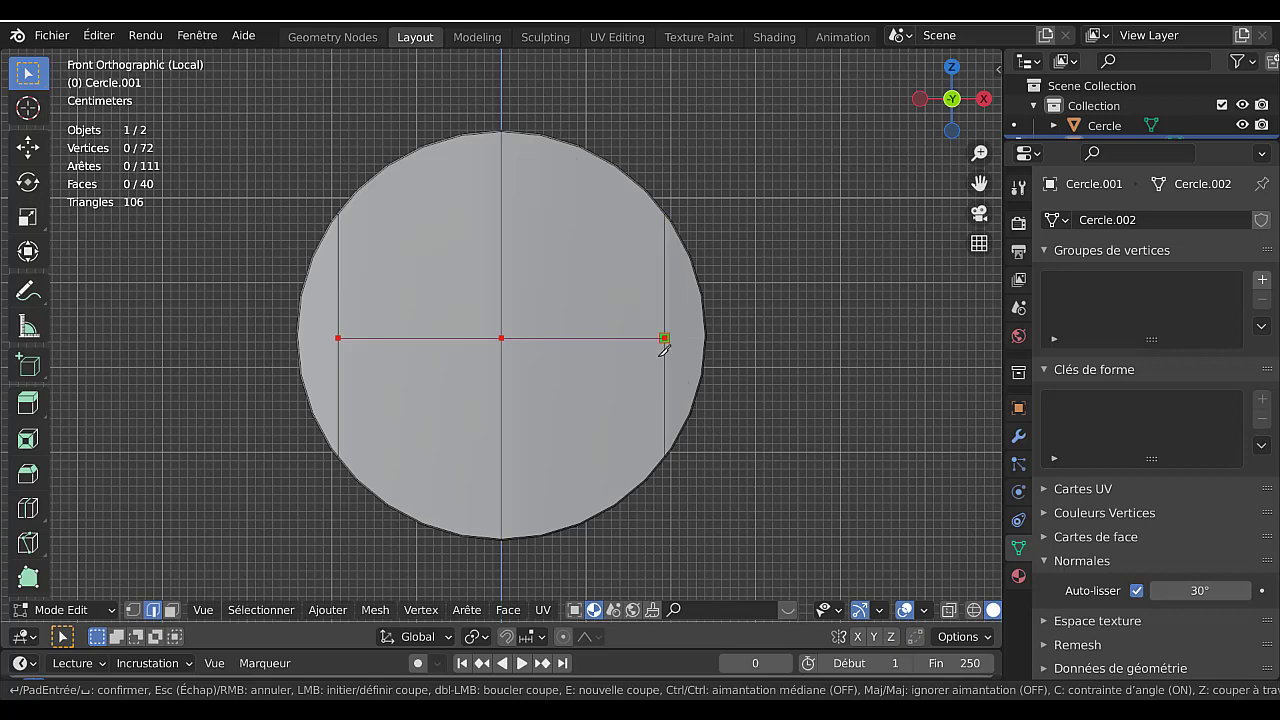
{"action": "key", "text": "Return"}
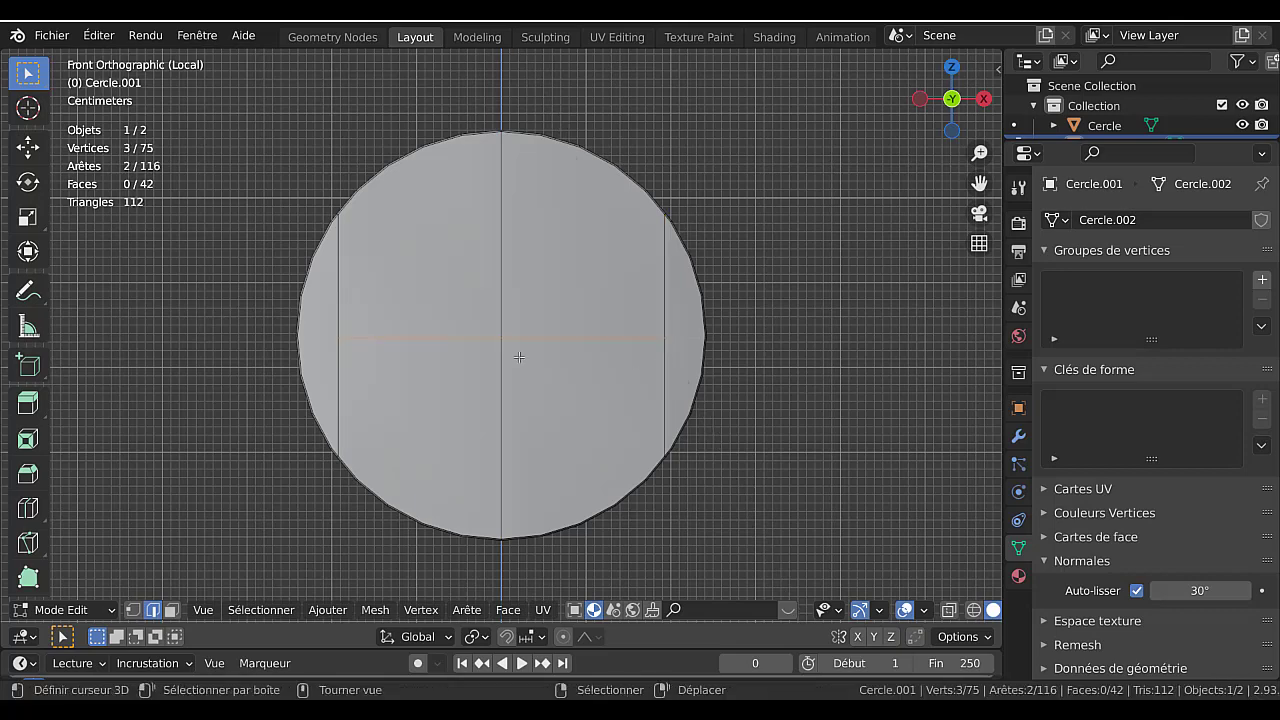
{"action": "left_click", "coordinate": [132, 610]}
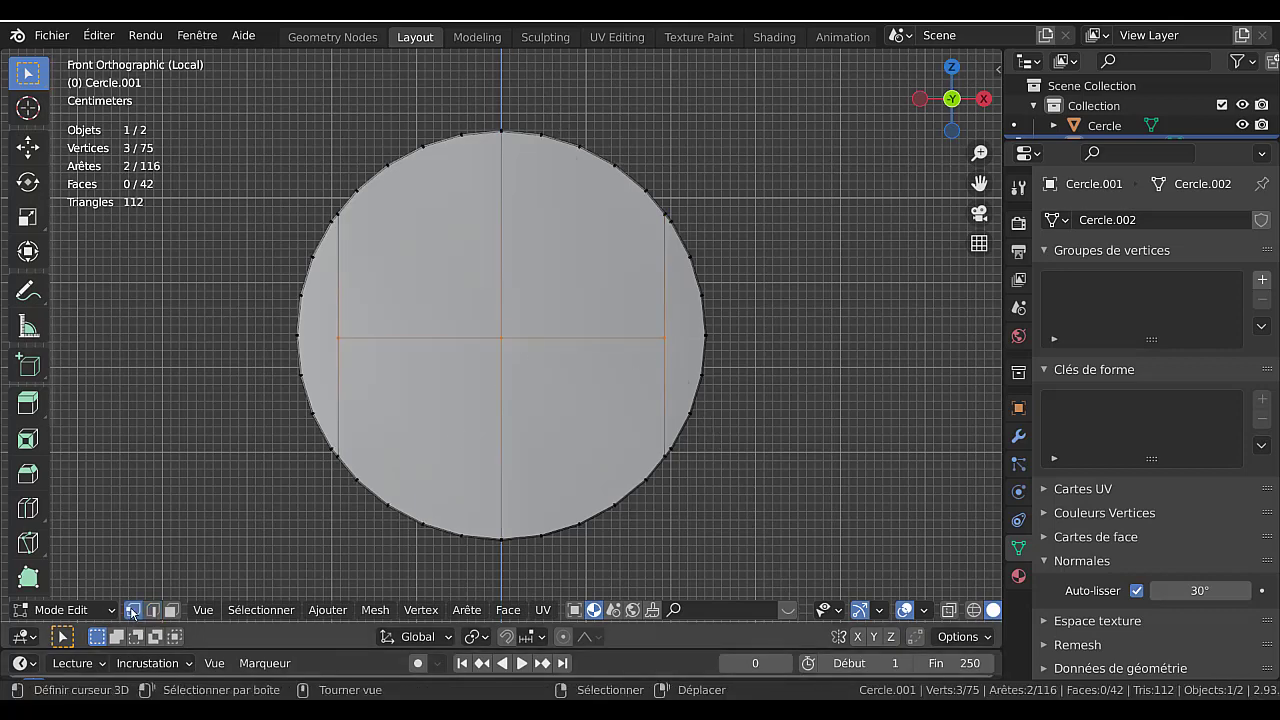
- Bevel the disc's centre vertex into a three-segment four-pointed star at a small width
{"action": "left_click", "coordinate": [501, 338]}
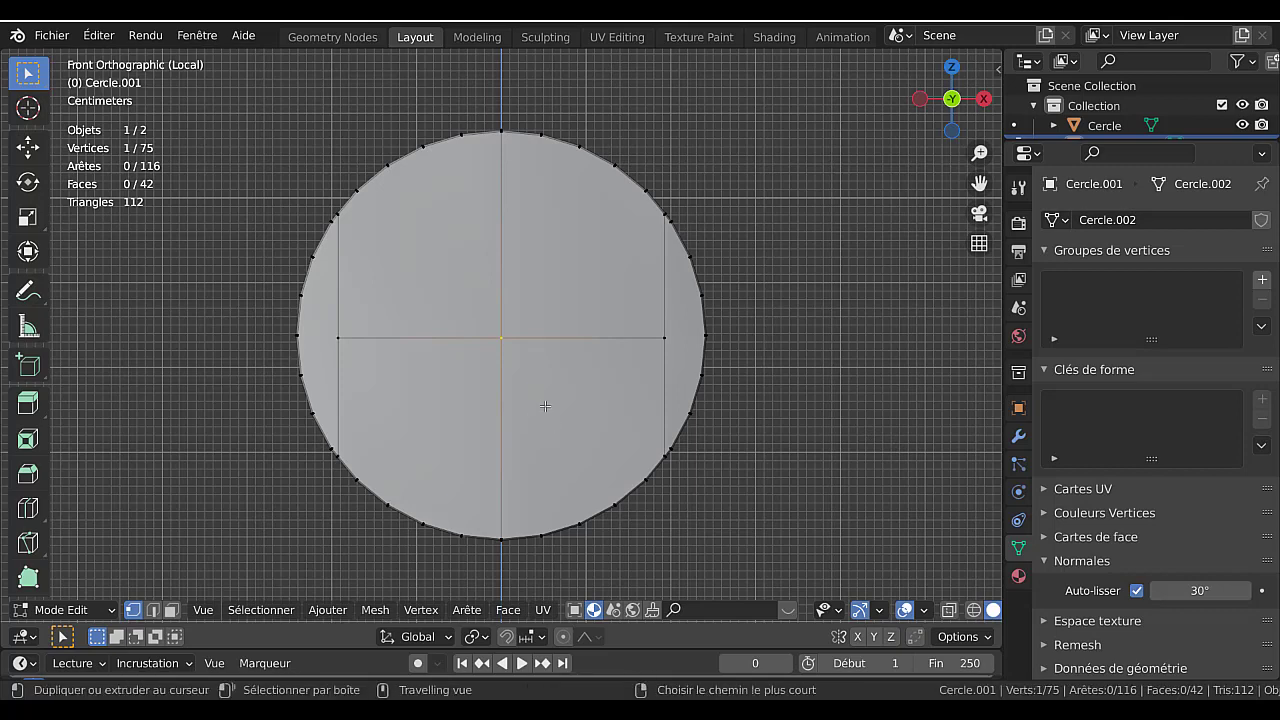
{"action": "key", "text": "ctrl+shift+b"}
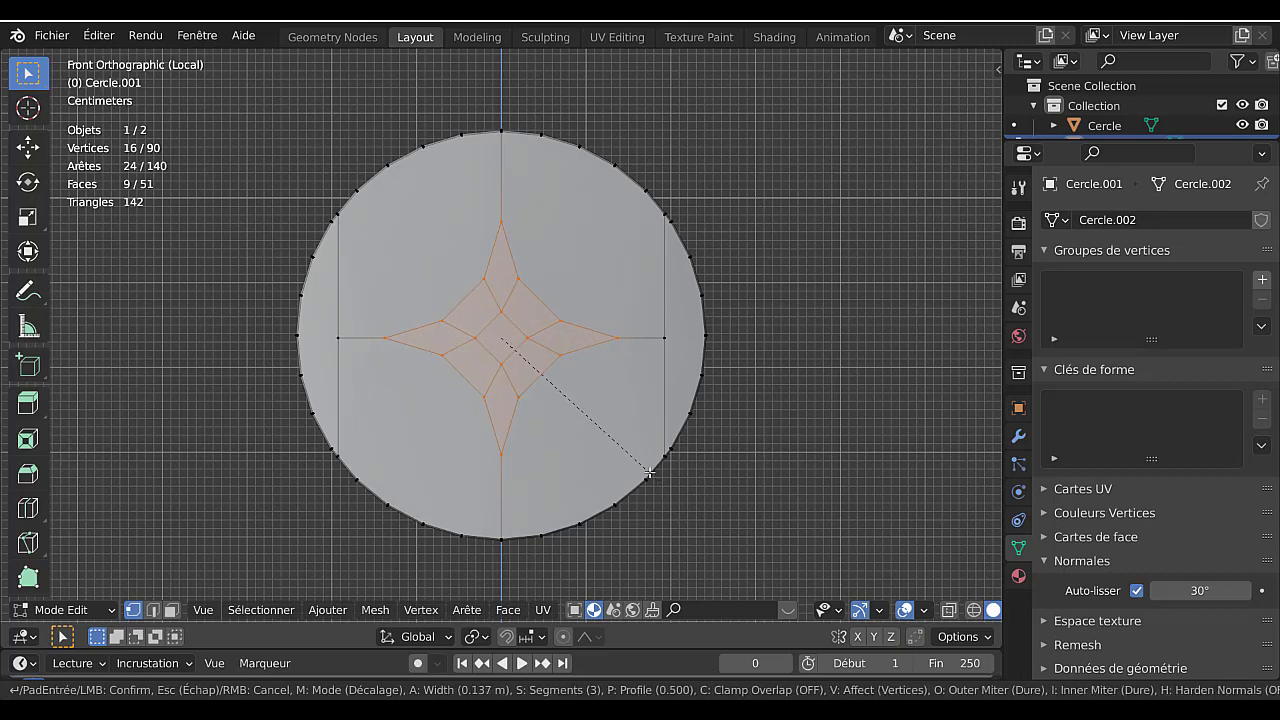
{"action": "left_click", "coordinate": [648, 471]}
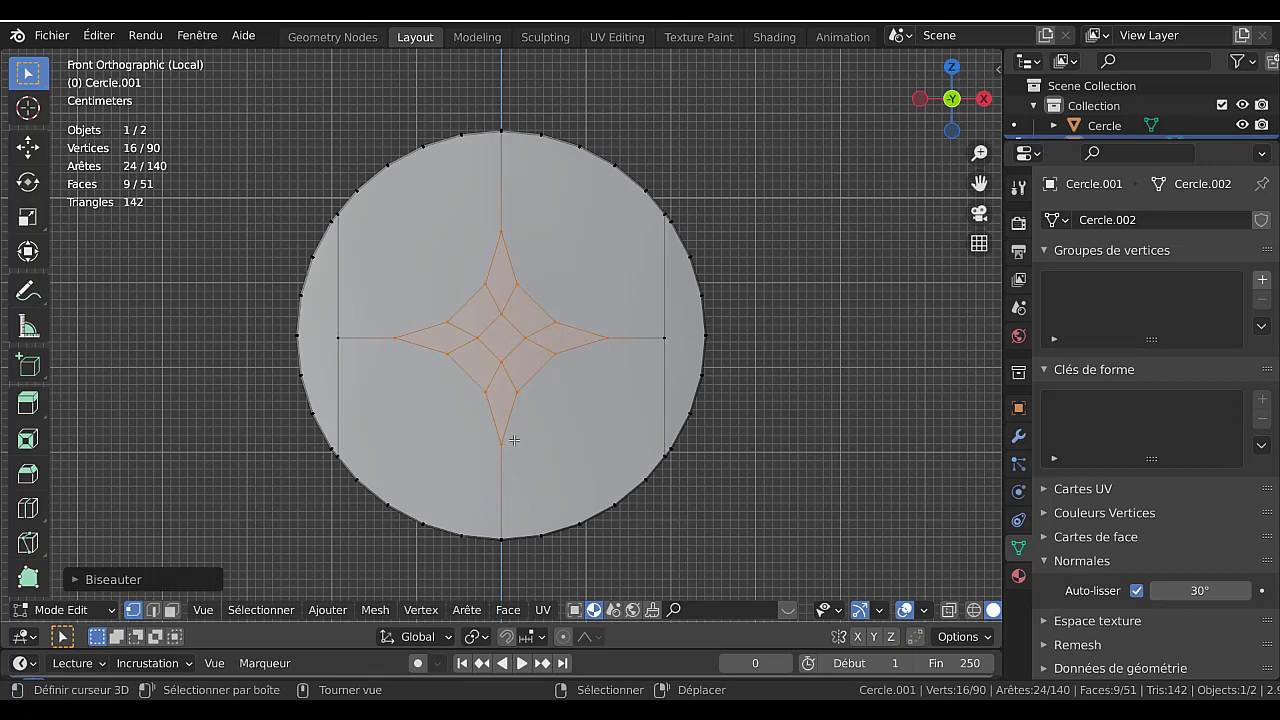
{"action": "left_click", "coordinate": [514, 440]}
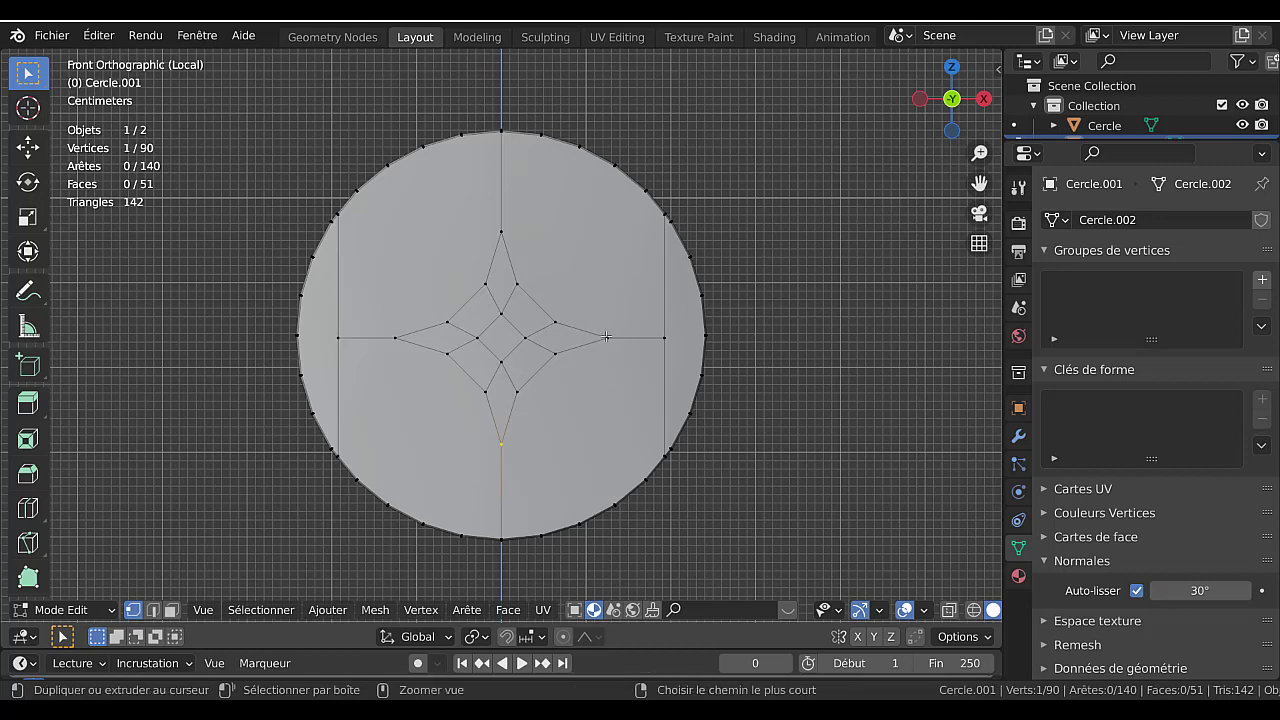
- Select the star outline through its right, left and top tips and straighten it with Gstretch
{"action": "left_click", "coordinate": [606, 337], "text": "ctrl"}
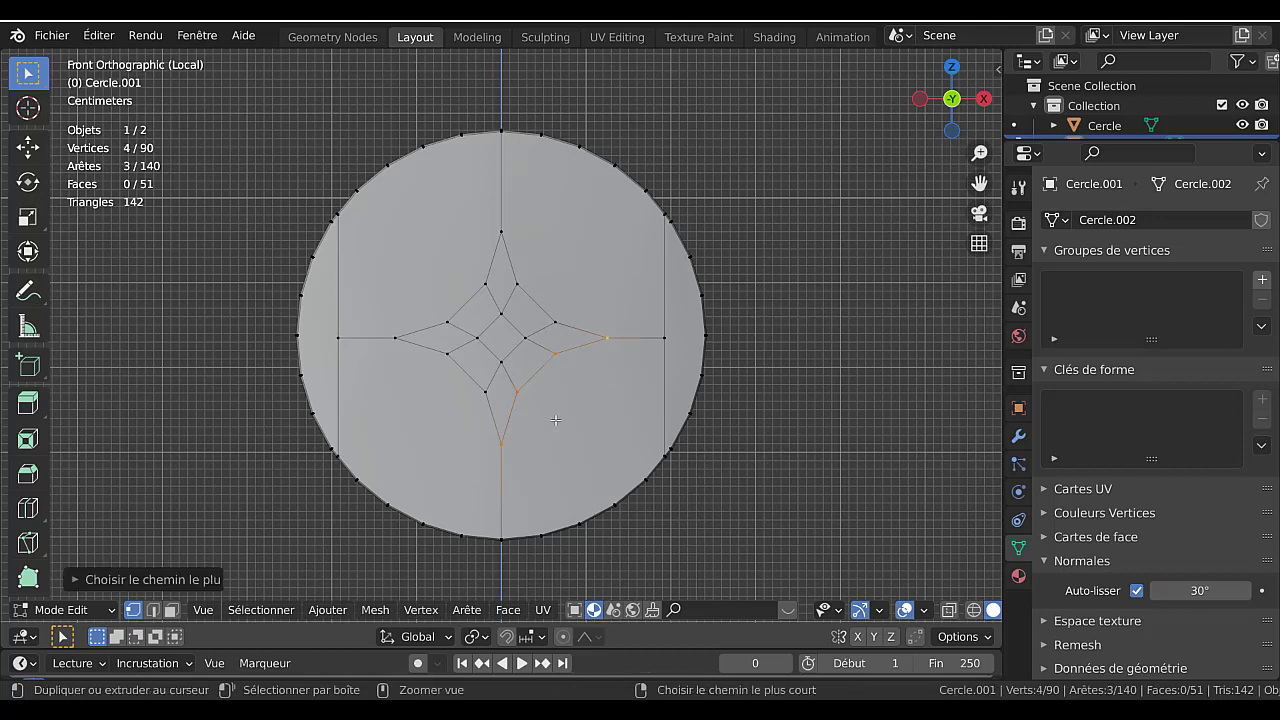
{"action": "left_click", "coordinate": [394, 337], "text": "shift"}
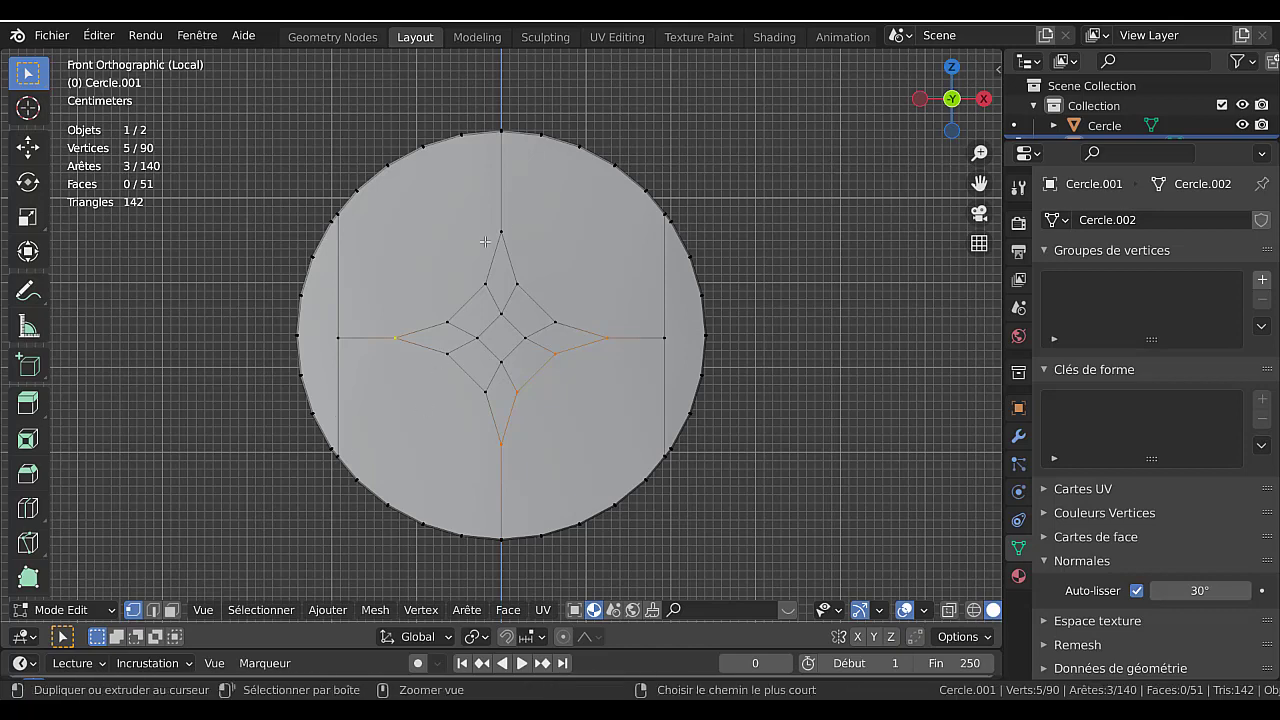
{"action": "left_click", "coordinate": [505, 220], "text": "ctrl"}
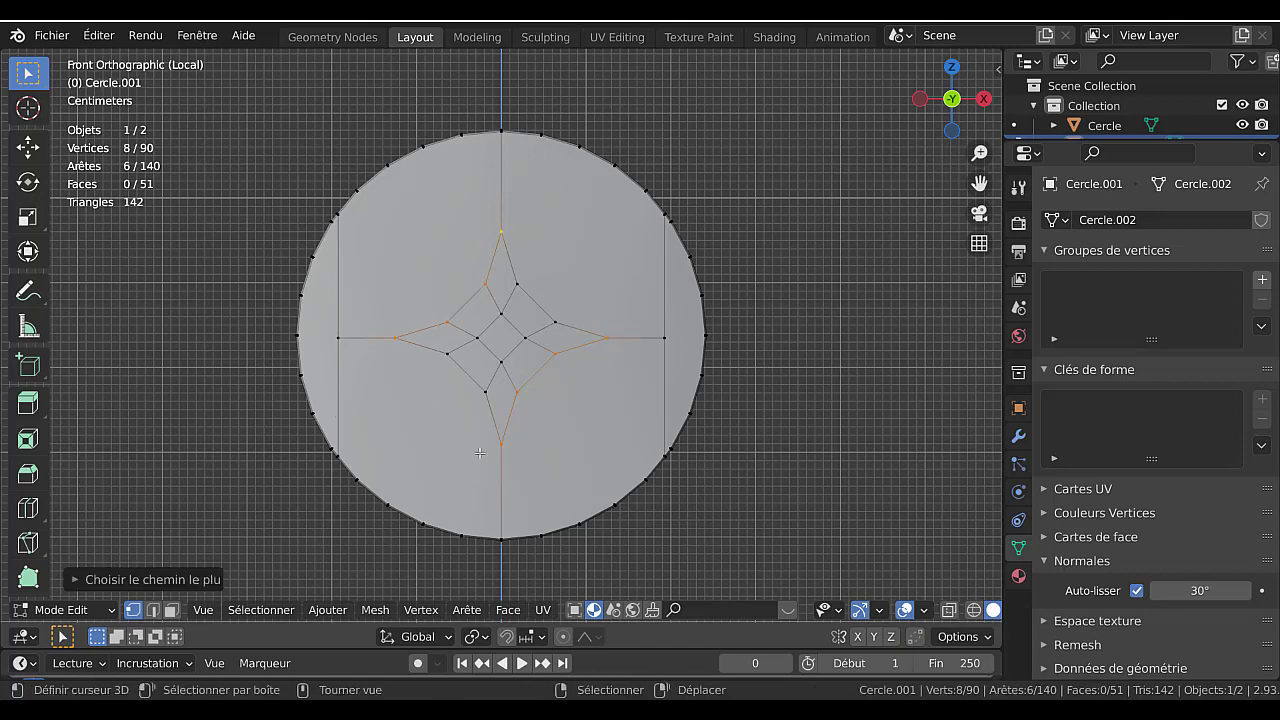
{"action": "key", "text": "q"}
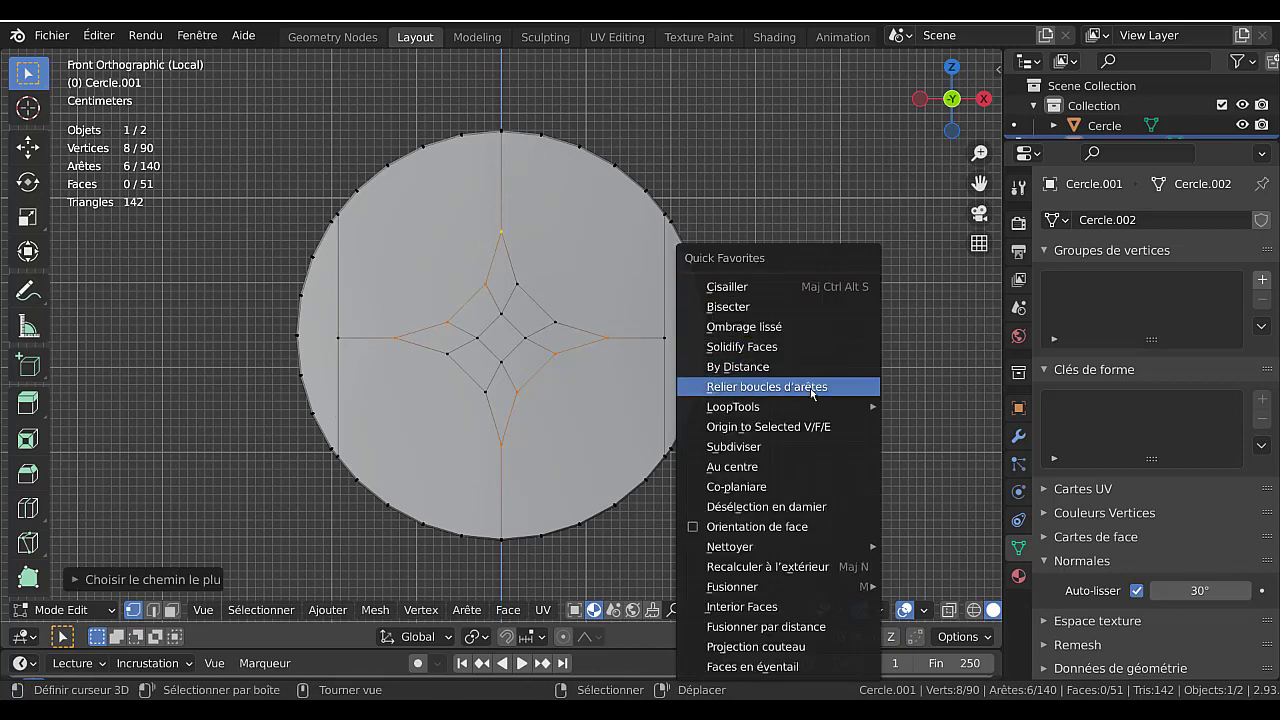
{"action": "mouse_move", "coordinate": [733, 406]}
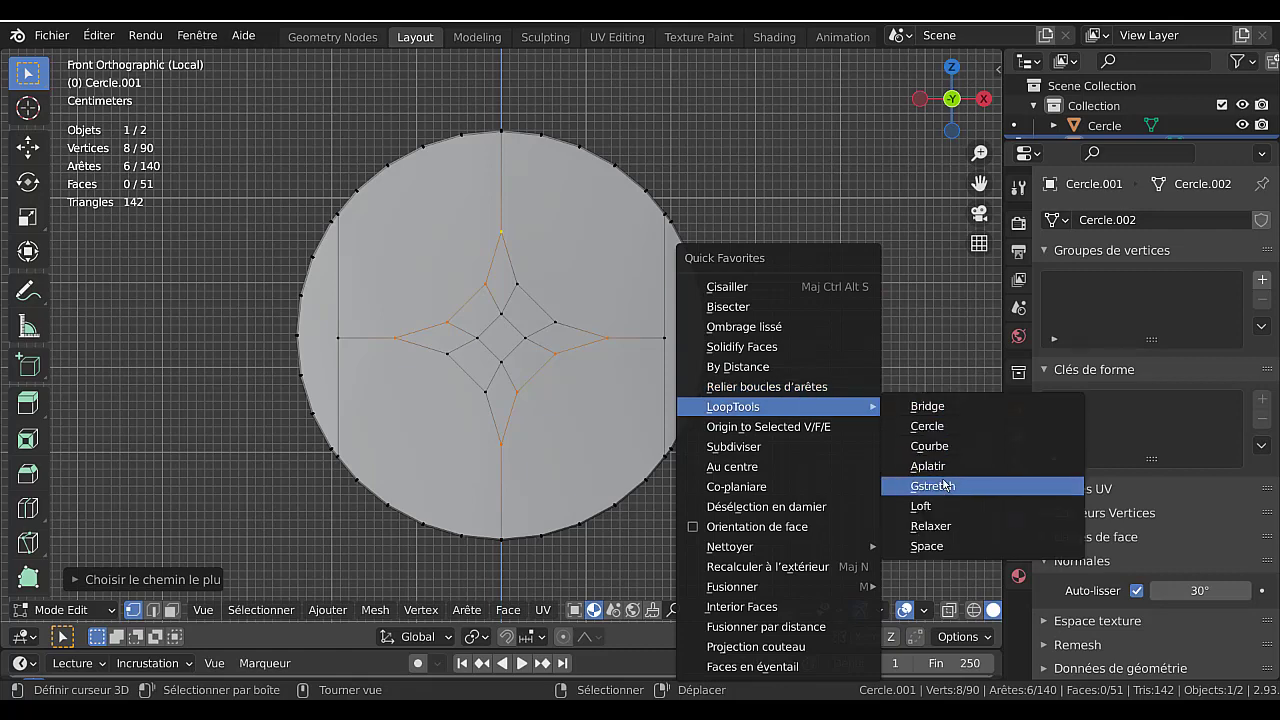
{"action": "left_click", "coordinate": [941, 487]}
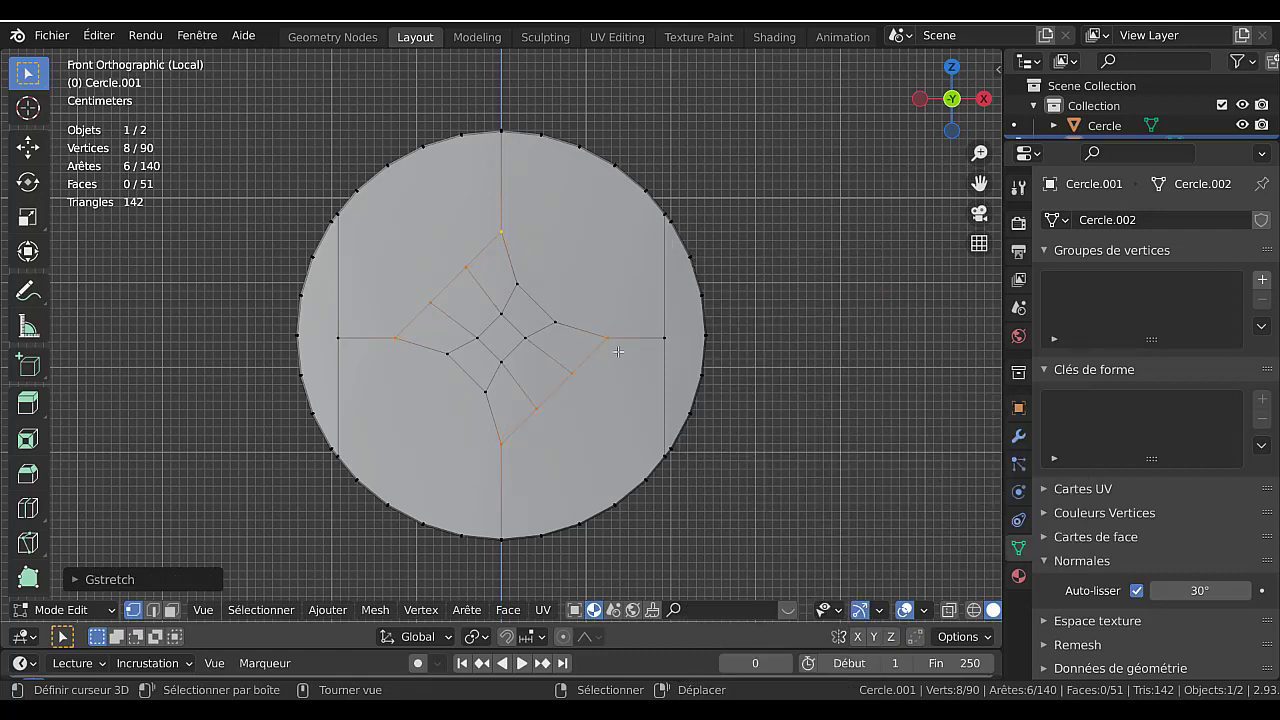
- Gstretch the remaining curved star edges through all four tips into a straight diamond
{"action": "left_click", "coordinate": [397, 341]}
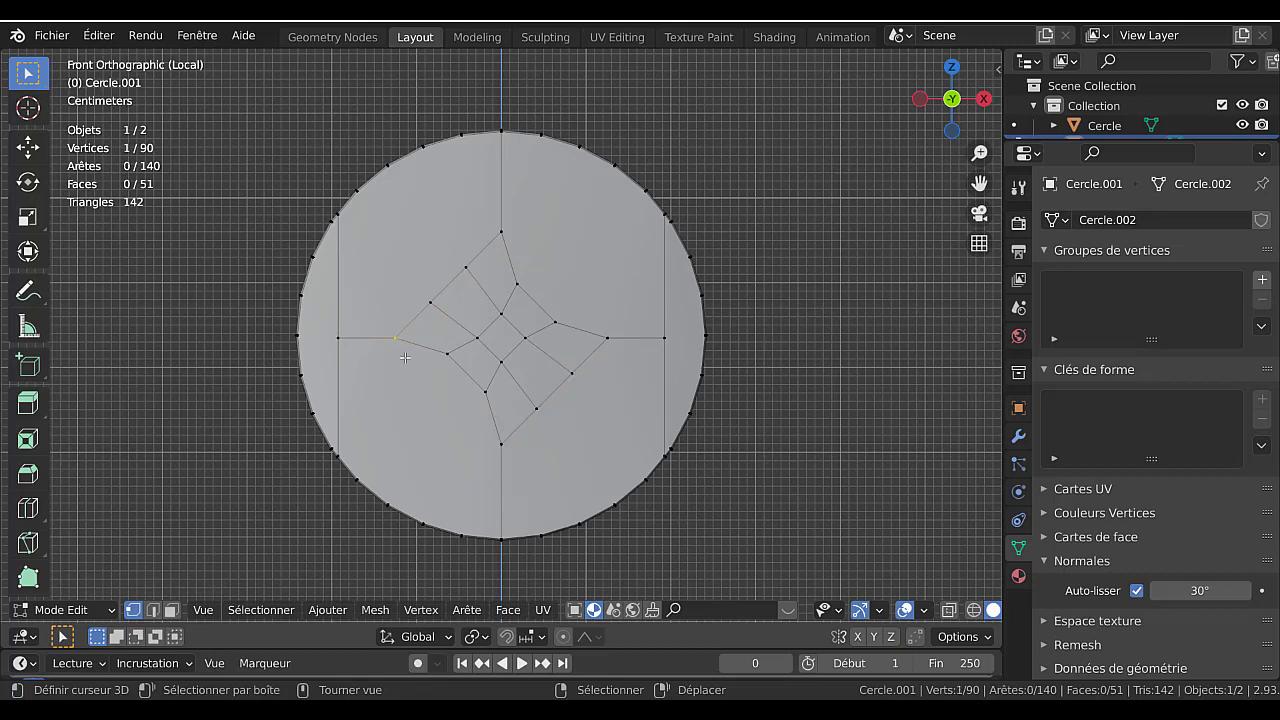
{"action": "left_click", "coordinate": [501, 443], "text": "ctrl"}
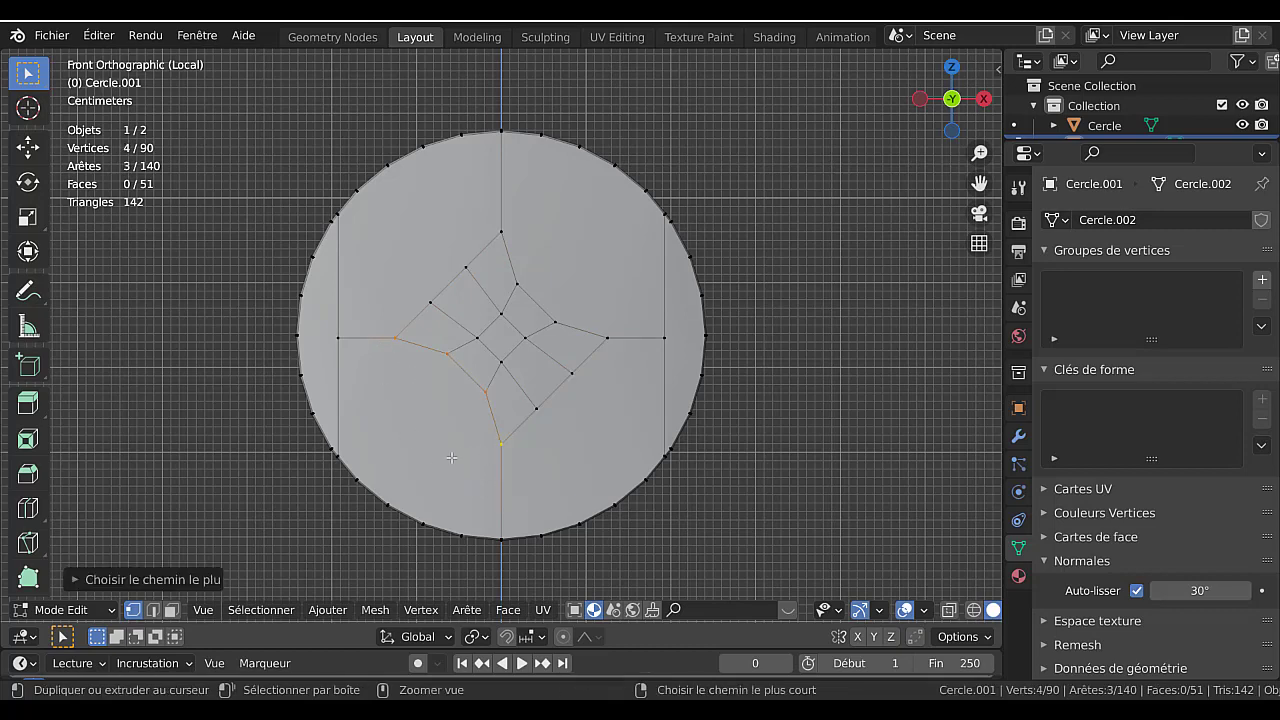
{"action": "left_click", "coordinate": [503, 231], "text": "shift"}
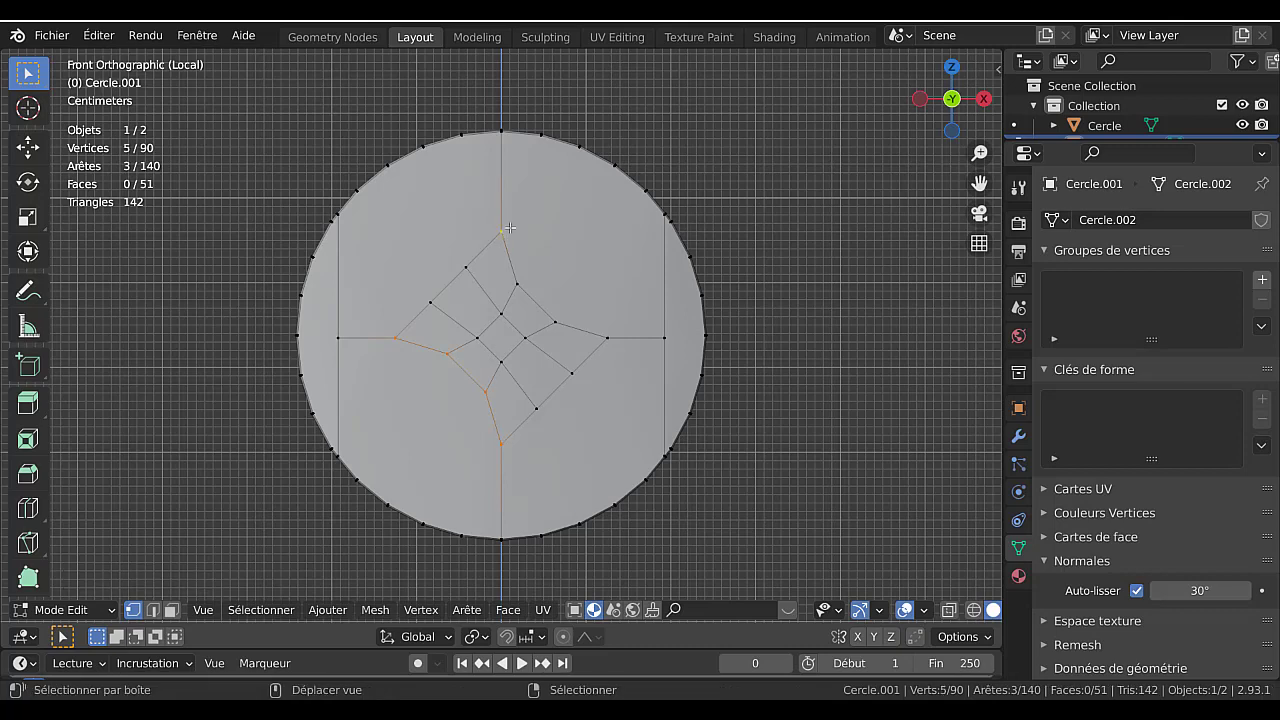
{"action": "left_click", "coordinate": [607, 338], "text": "ctrl"}
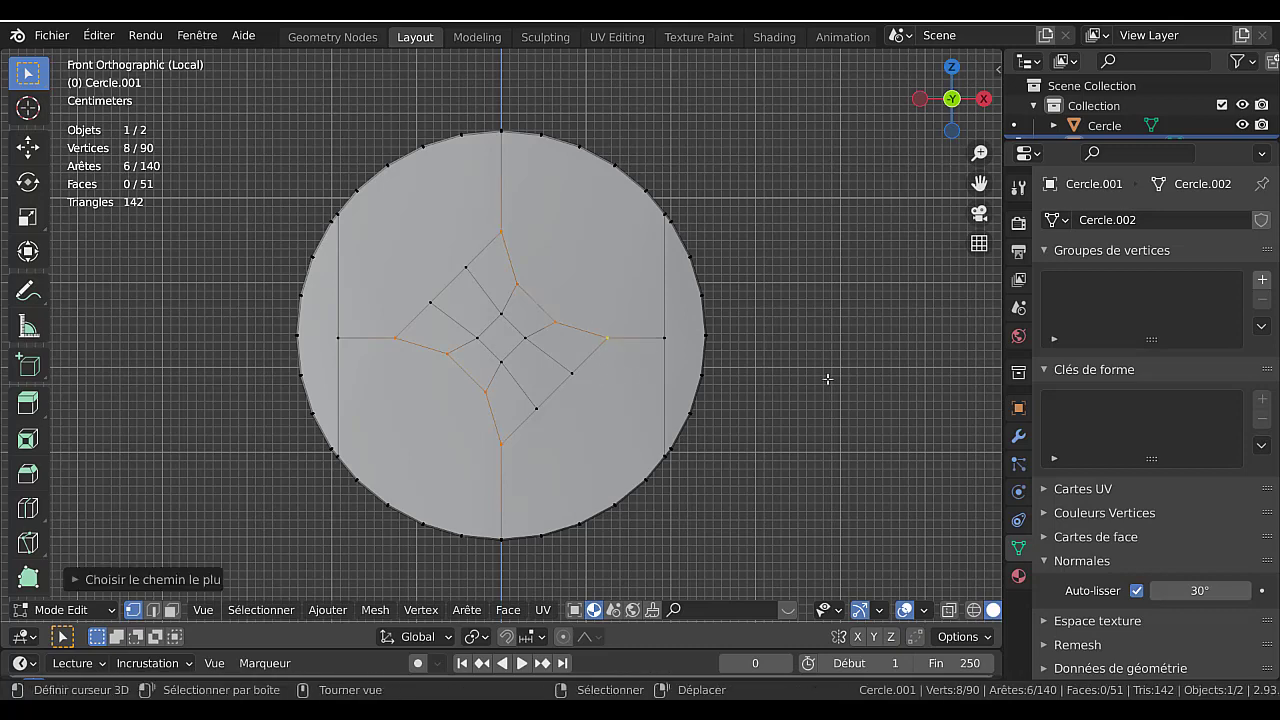
{"action": "key", "text": "q"}
{"action": "left_click", "coordinate": [912, 456]}
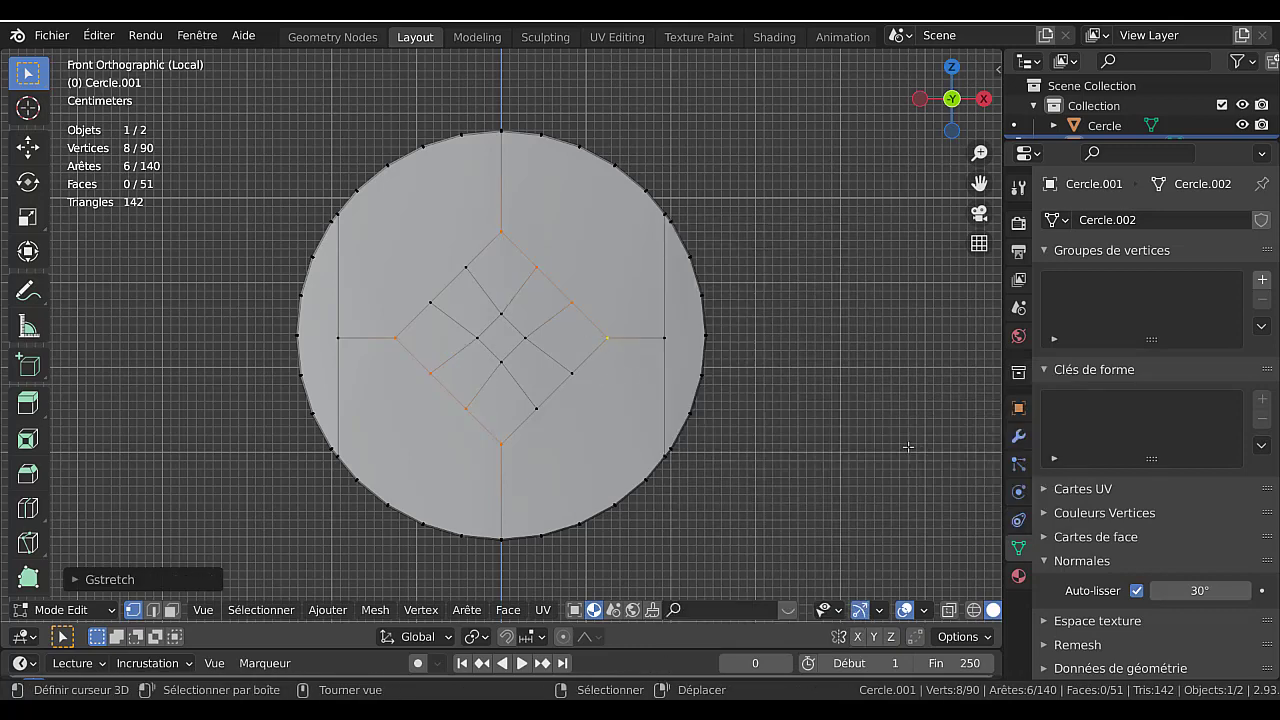
- Select the four corner vertices of the diamond's central square
{"action": "left_click", "coordinate": [521, 331]}
{"action": "left_click", "coordinate": [500, 316], "text": "ctrl"}
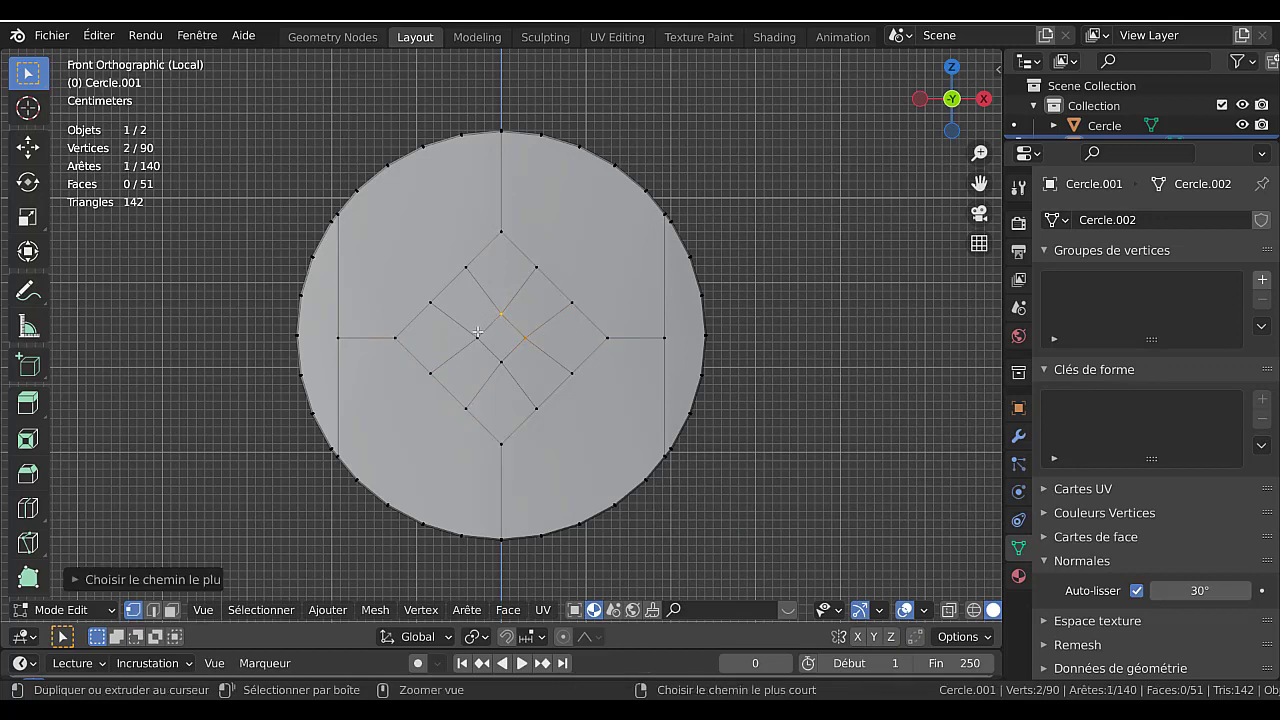
{"action": "left_click", "coordinate": [480, 331], "text": "ctrl"}
{"action": "left_click", "coordinate": [495, 363], "text": "ctrl"}
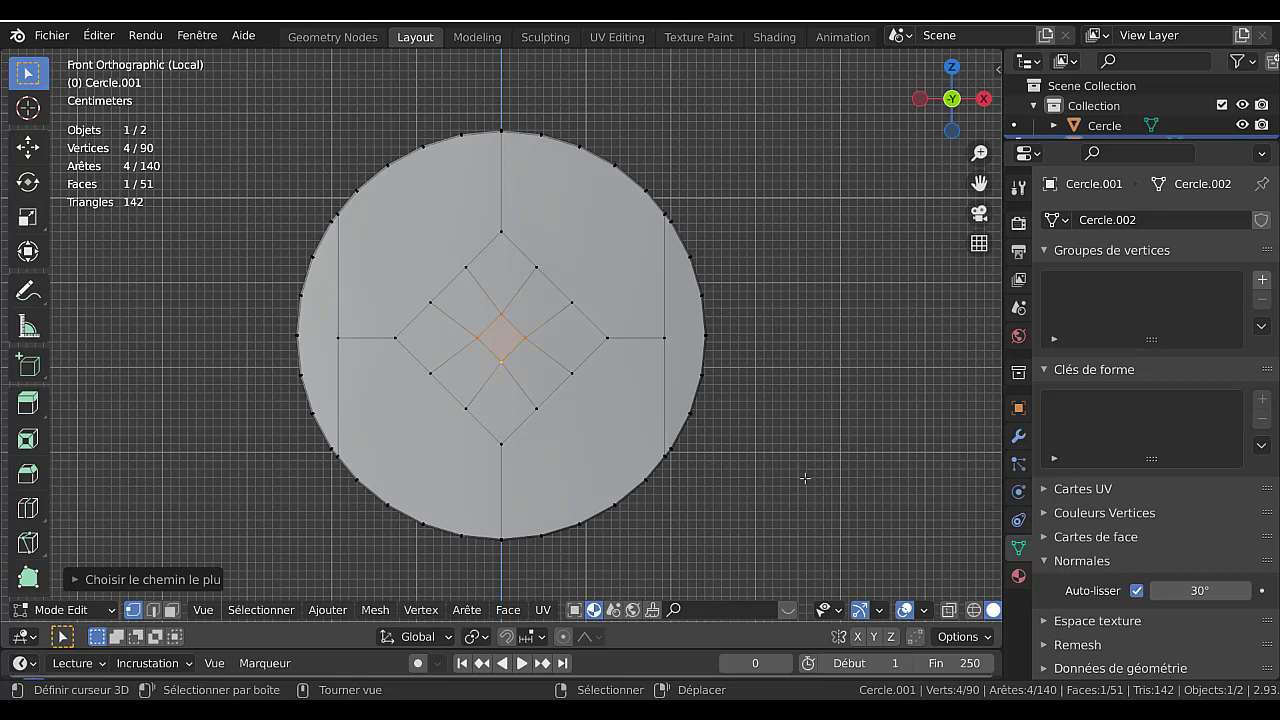
- Scale the central square up by 1.4032 to even out the diamond grid
{"action": "key", "text": "s"}
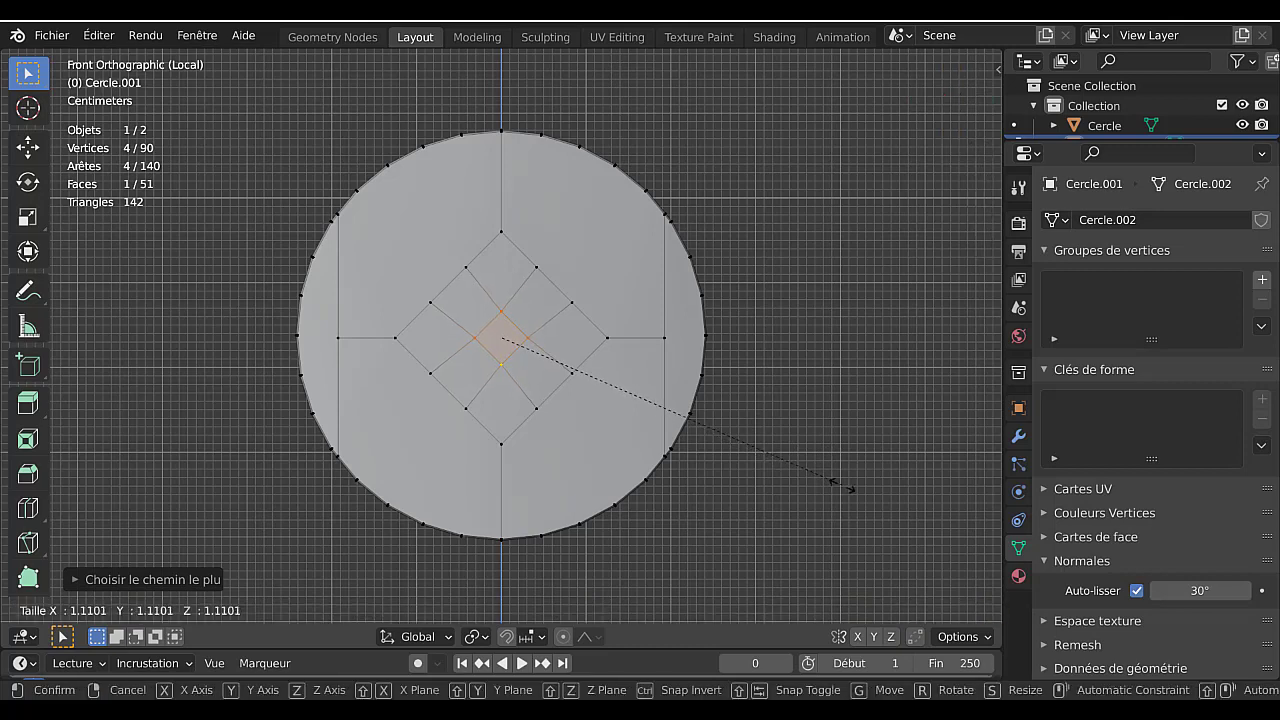
{"action": "left_click", "coordinate": [945, 514]}
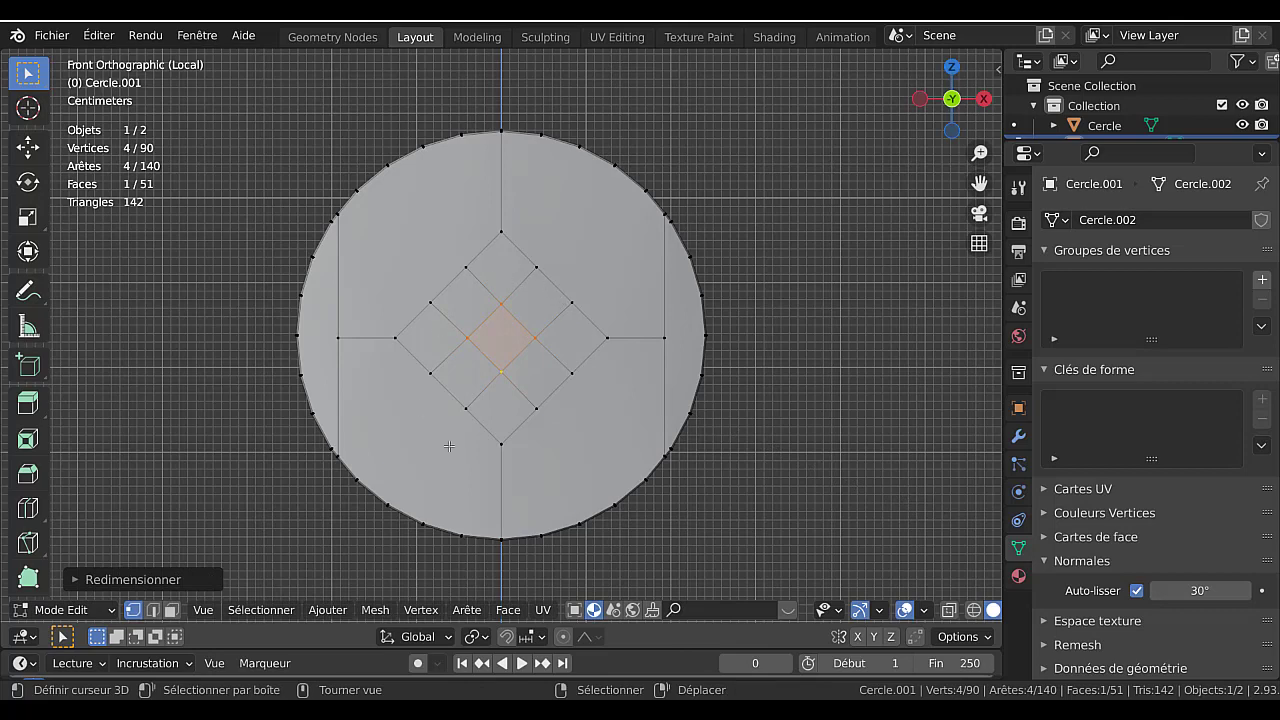
{"action": "left_click", "coordinate": [173, 617]}
- Select the five cross-shaped faces of the diamond in Face select mode
{"action": "left_click", "coordinate": [454, 370]}
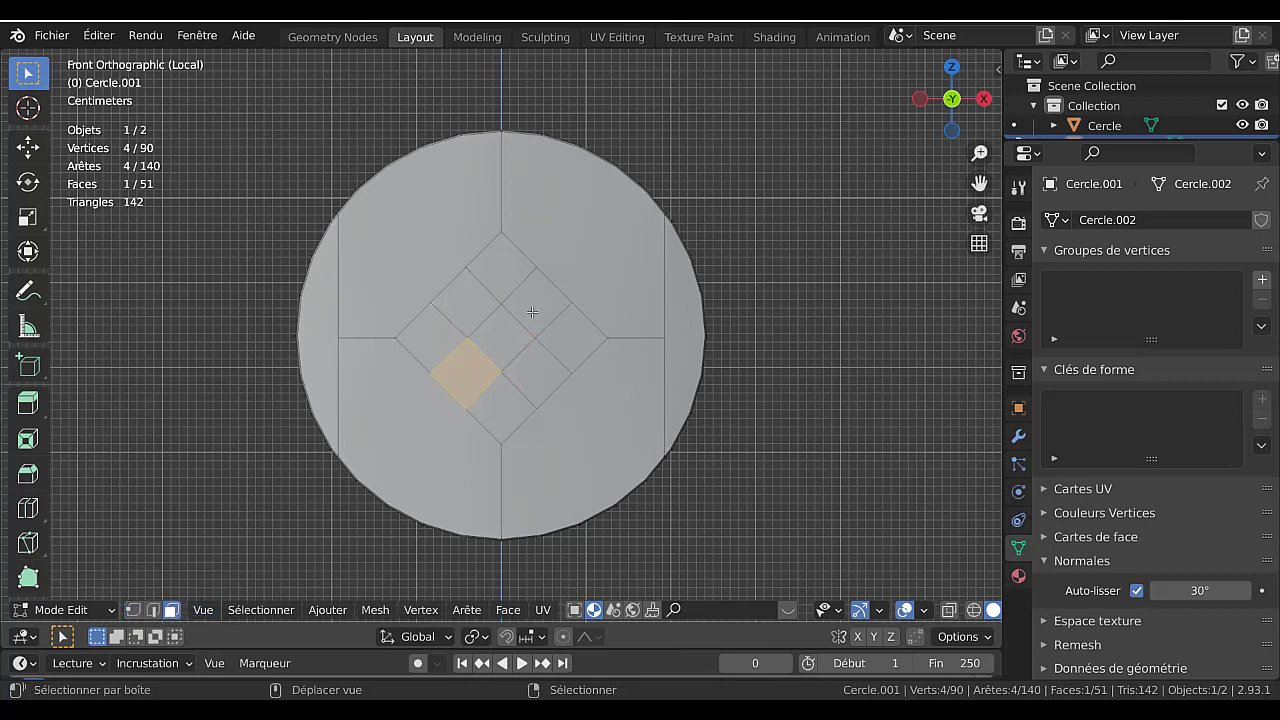
{"action": "left_click", "coordinate": [532, 312], "text": "shift"}
{"action": "left_click", "coordinate": [500, 322], "text": "shift"}
{"action": "left_click", "coordinate": [465, 302], "text": "shift"}
{"action": "left_click", "coordinate": [530, 366], "text": "shift"}
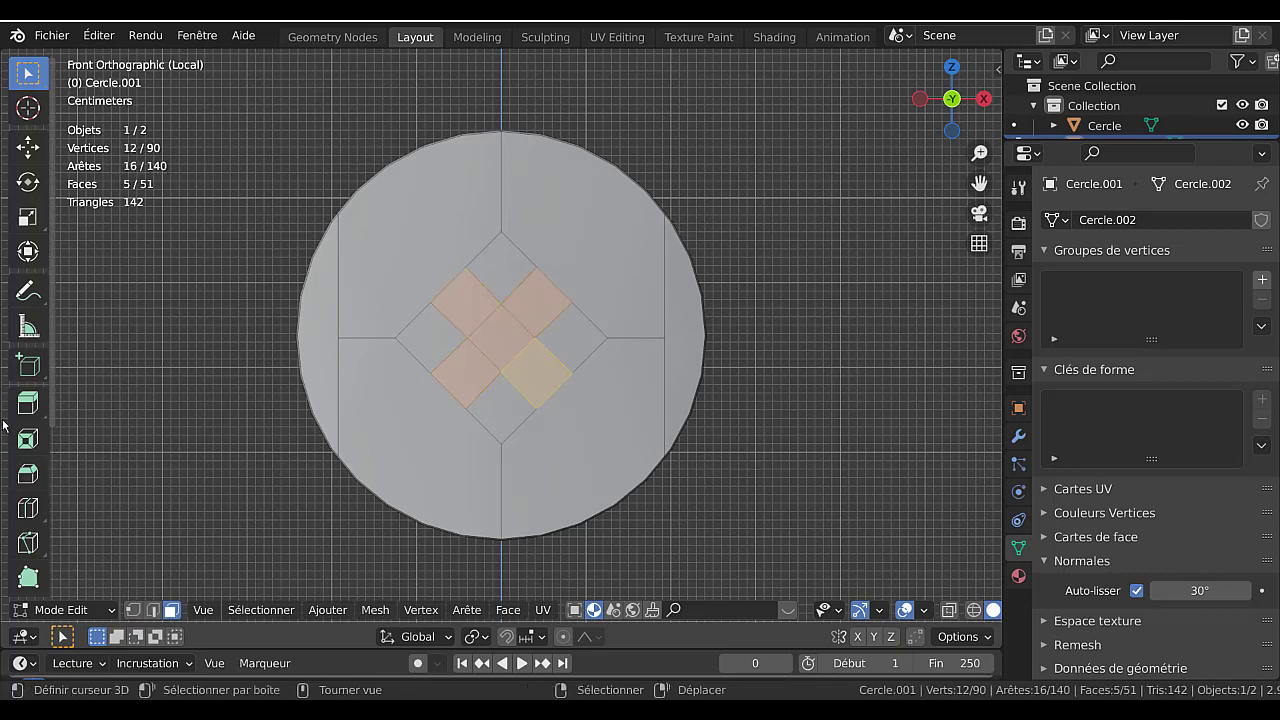
{"action": "left_click", "coordinate": [27, 402]}
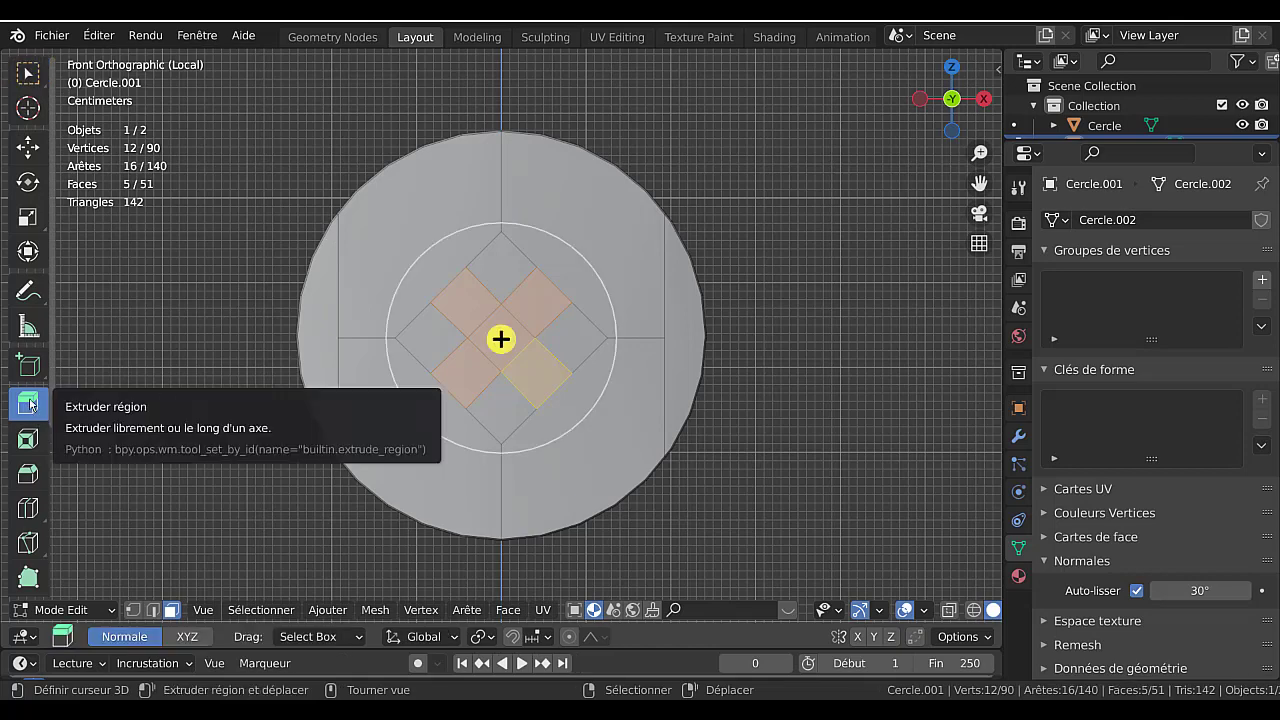
- Extrude the five cross faces inward with Extrude Manifold and shrink them to 0.3134
{"action": "left_click", "coordinate": [30, 403]}
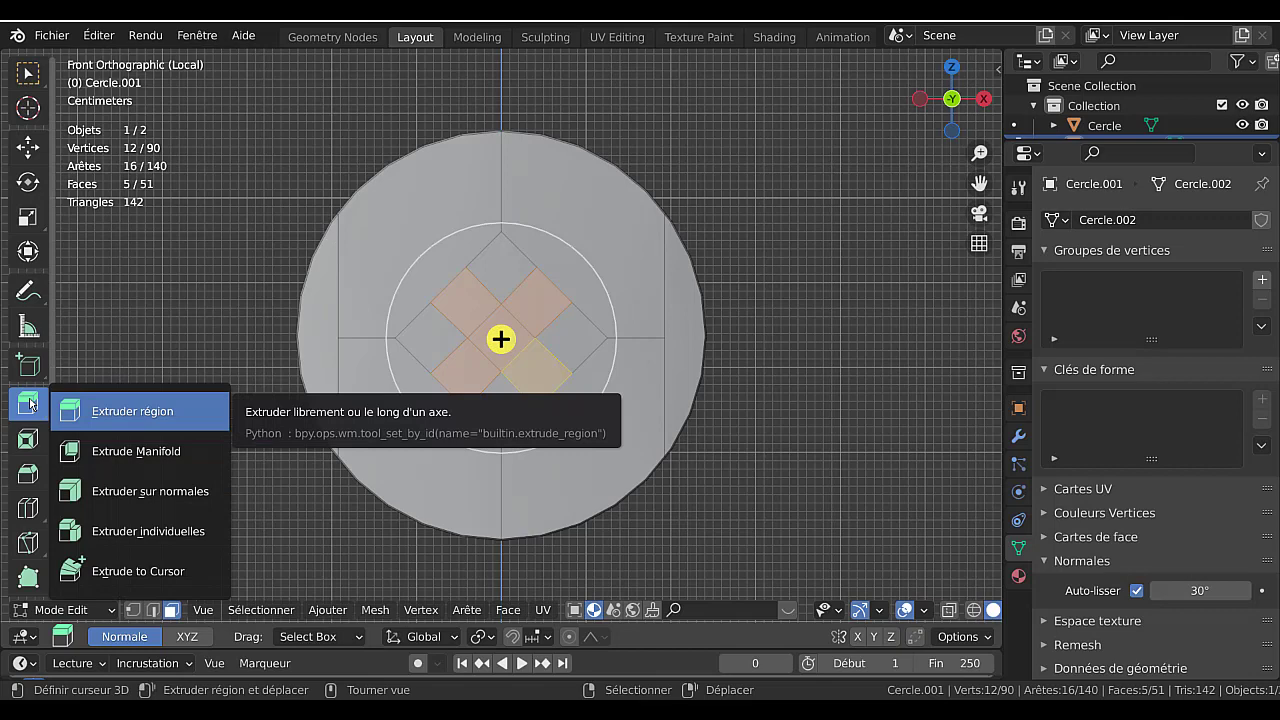
{"action": "left_click", "coordinate": [121, 453]}
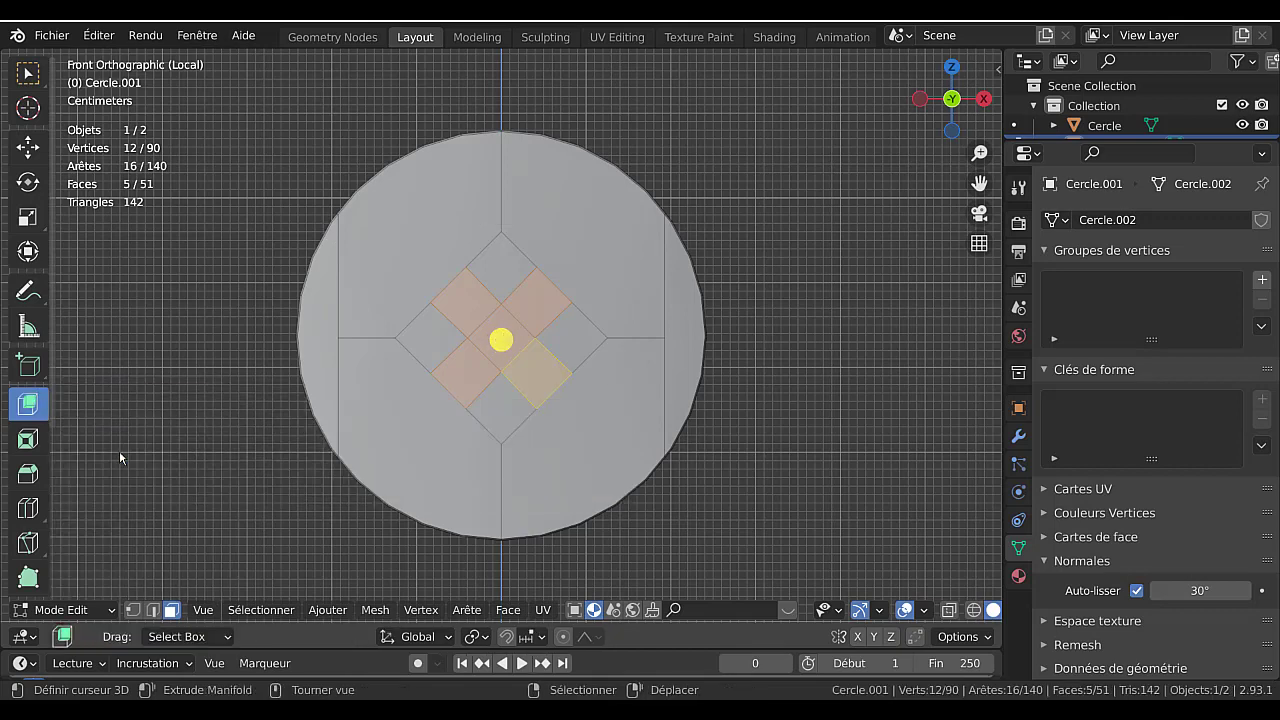
{"action": "middle_click_drag", "start_coordinate": [668, 402], "coordinate": [786, 434]}
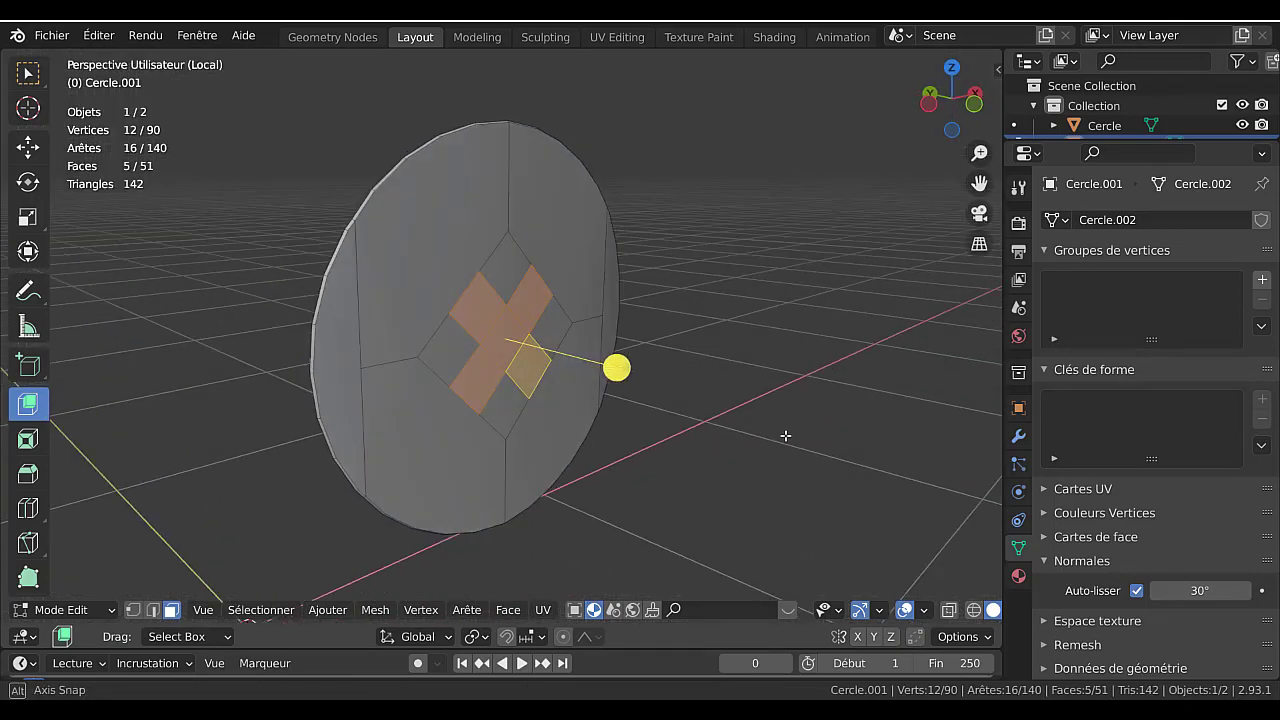
{"action": "left_click_drag", "start_coordinate": [620, 368], "coordinate": [636, 374]}
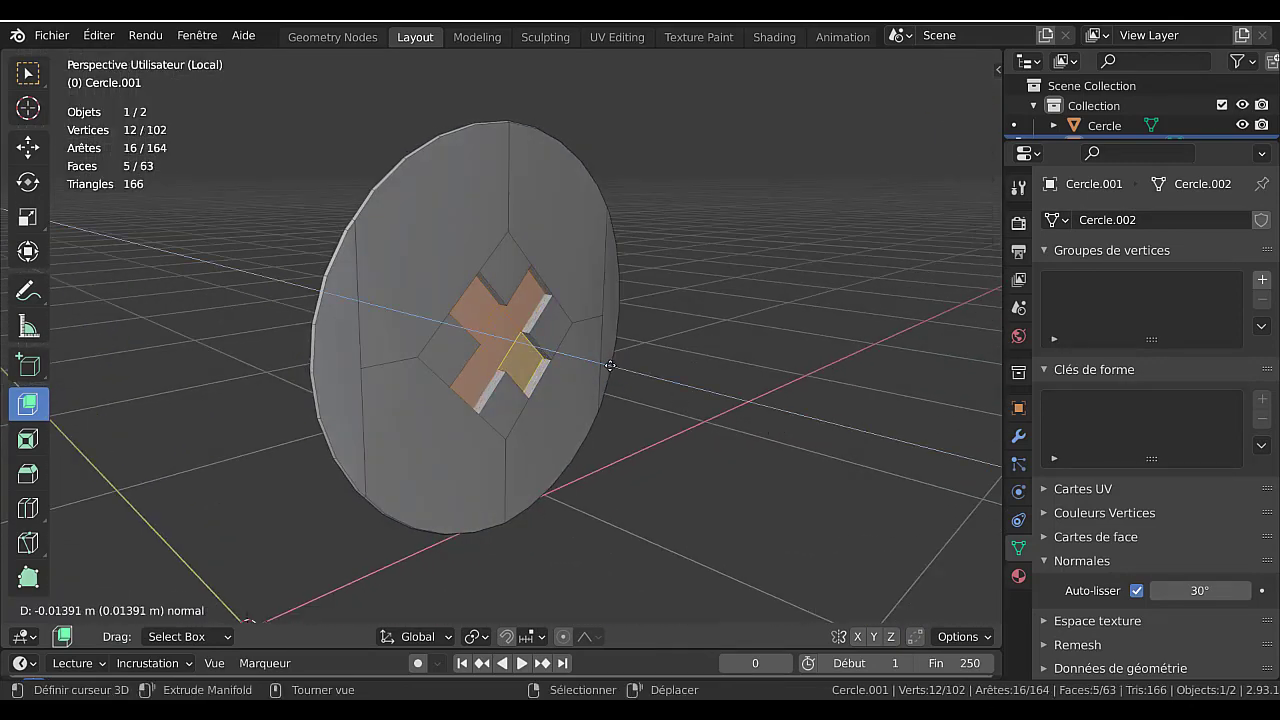
{"action": "middle_click_drag", "start_coordinate": [636, 374], "coordinate": [575, 413]}
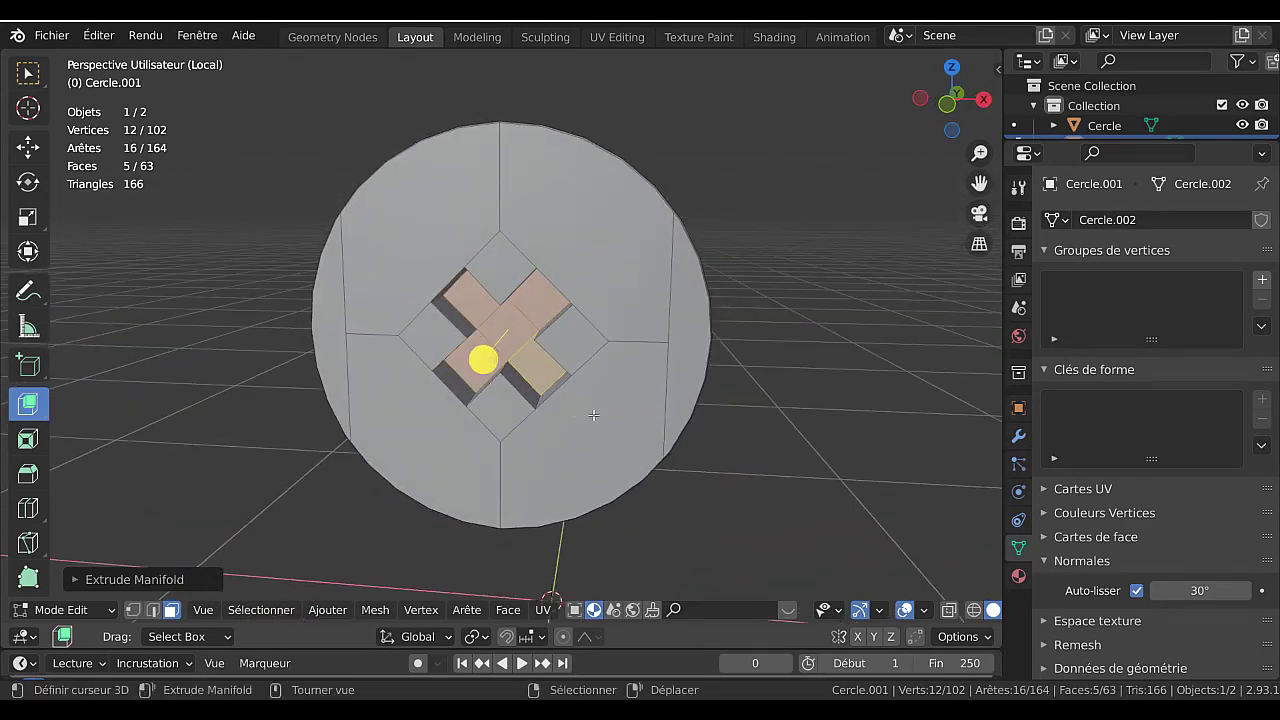
{"action": "key", "text": "s"}
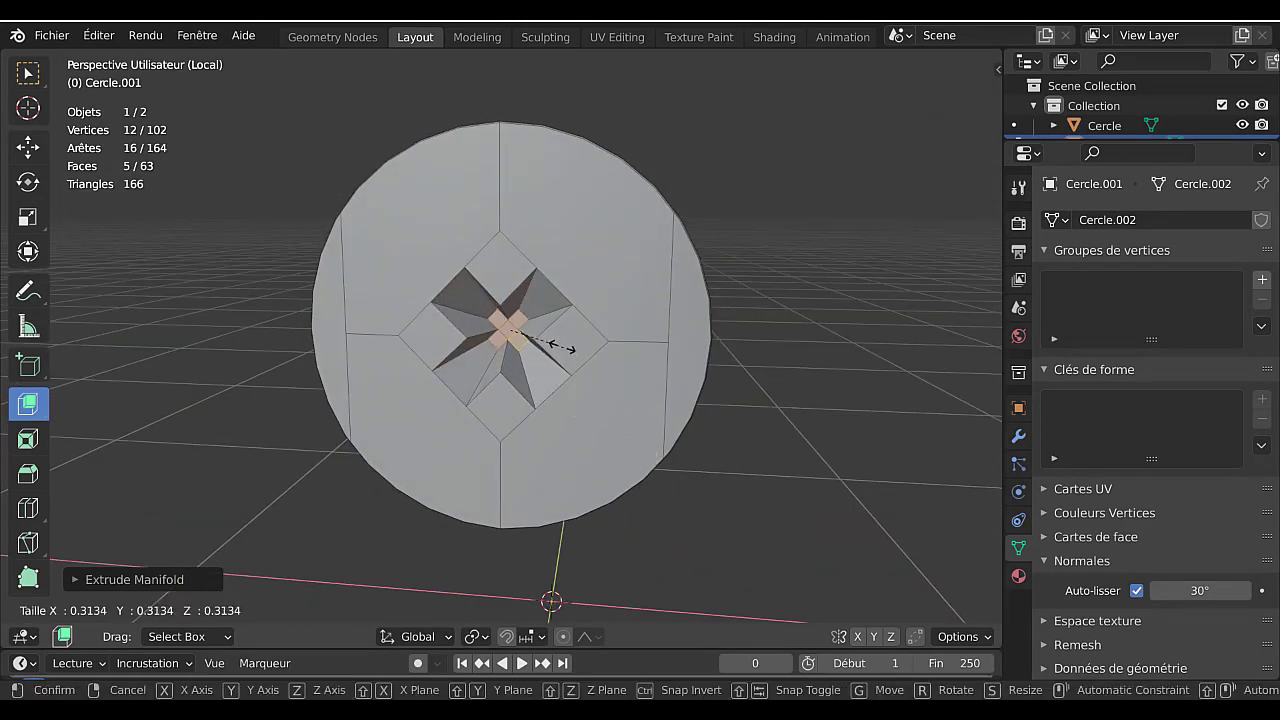
{"action": "left_click", "coordinate": [480, 357]}
- Add a centred loop cut through the disc in front view
{"action": "mouse_move", "coordinate": [480, 357]}
{"action": "middle_mouse_down"}
{"action": "mouse_move", "coordinate": [611, 380]}
{"action": "mouse_move", "coordinate": [580, 366]}
{"action": "middle_mouse_up"}
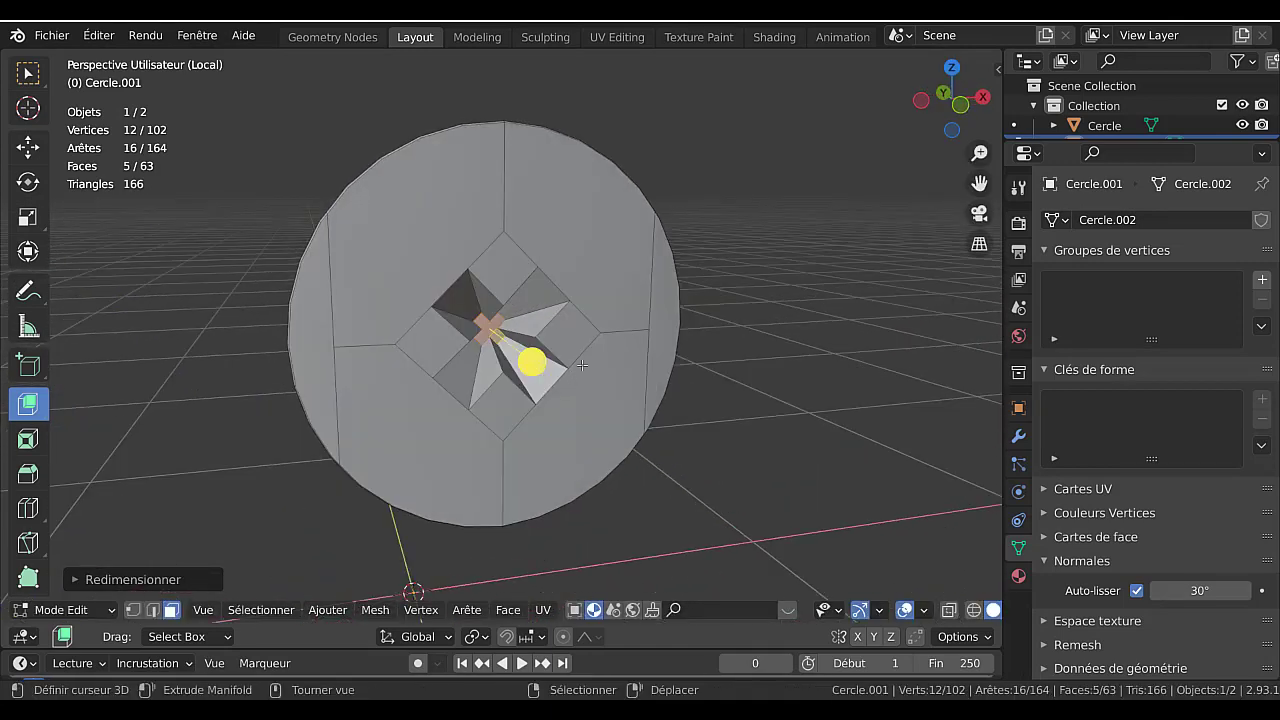
{"action": "key", "text": "KP_1"}
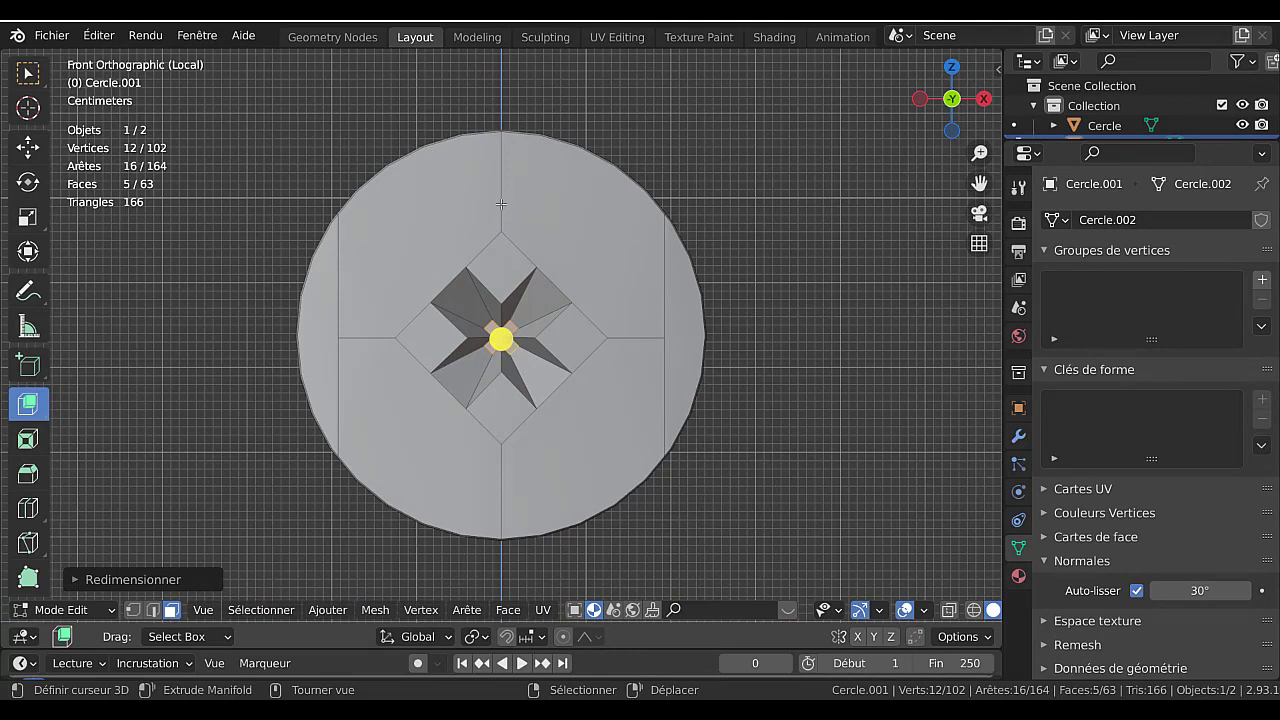
{"action": "key", "text": "ctrl+r"}
{"action": "left_click", "coordinate": [501, 203]}
{"action": "right_click", "coordinate": [501, 203]}
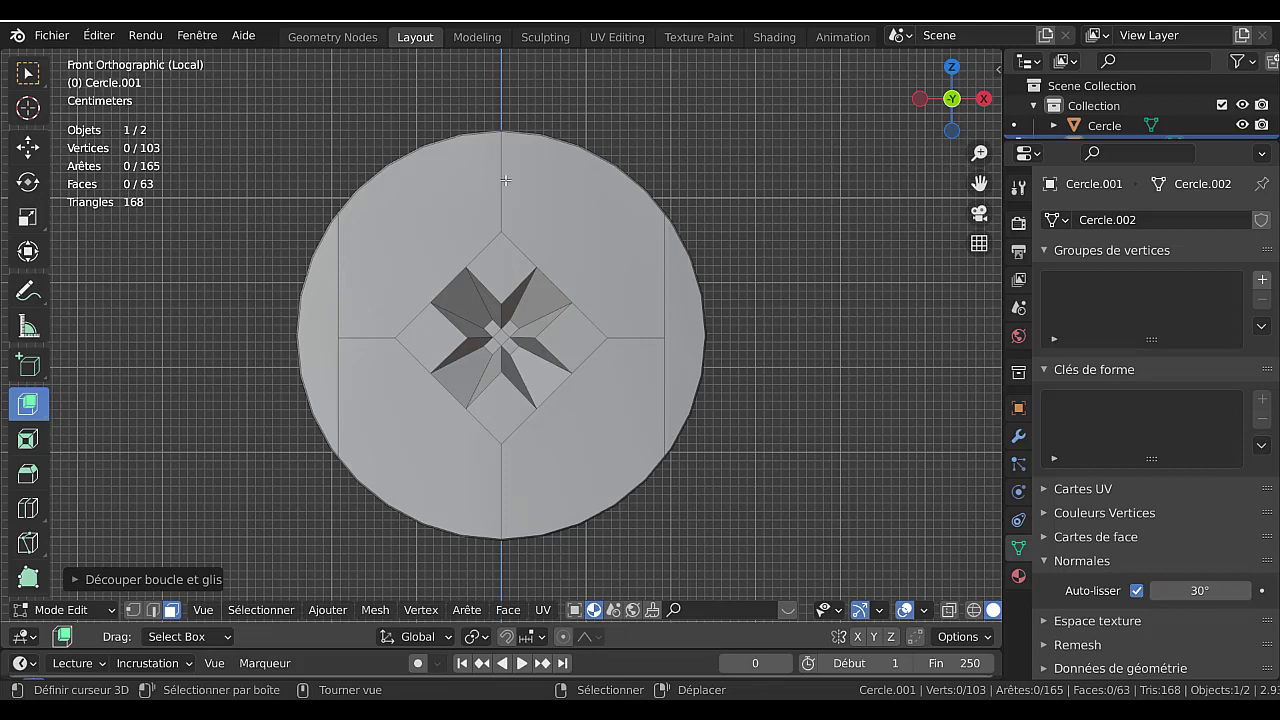
- Add a second centred loop cut across the disc in vertex select mode
{"action": "left_click", "coordinate": [133, 610]}
{"action": "key", "text": "ctrl+r"}
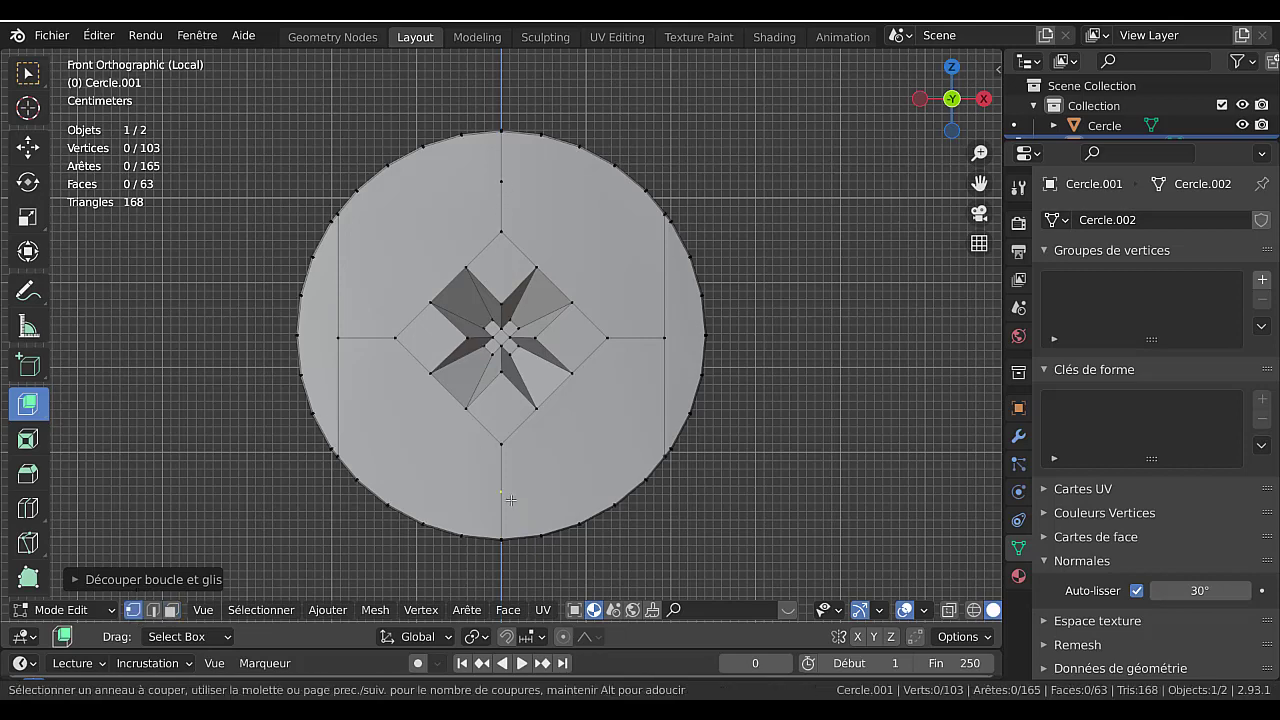
{"action": "left_click", "coordinate": [510, 500]}
{"action": "right_click", "coordinate": [507, 495]}
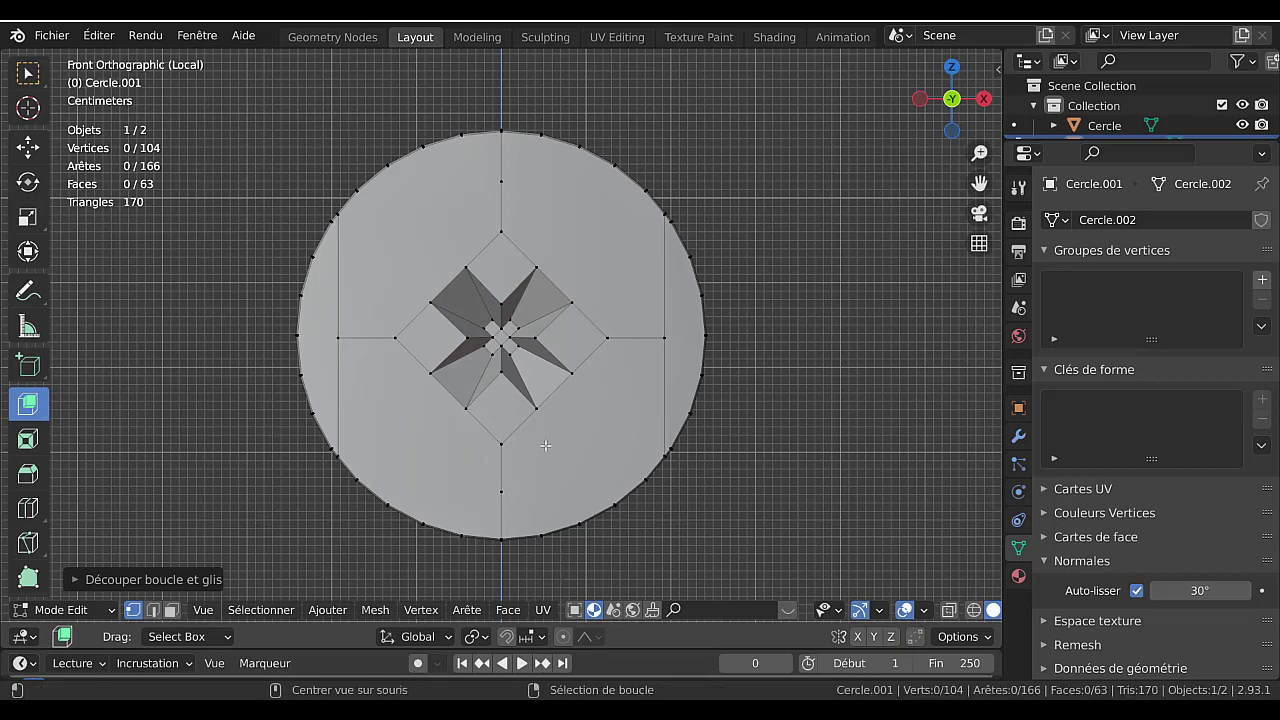
- With X-ray on, circle-select the diamond cross region's vertices and rotate them about −45°
{"action": "key", "text": "alt+z"}
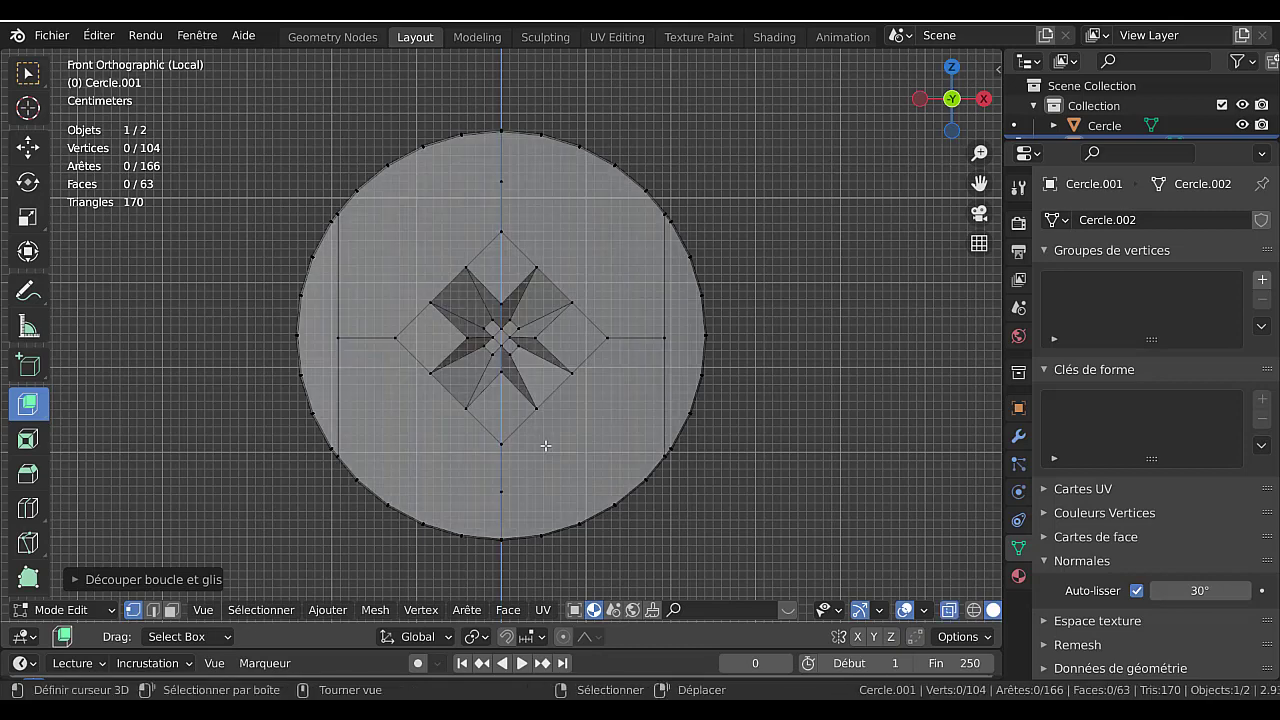
{"action": "key", "text": "c"}
{"action": "mouse_move", "coordinate": [501, 235]}
{"action": "left_mouse_down"}
{"action": "mouse_move", "coordinate": [516, 400]}
{"action": "mouse_move", "coordinate": [479, 340]}
{"action": "left_mouse_up"}
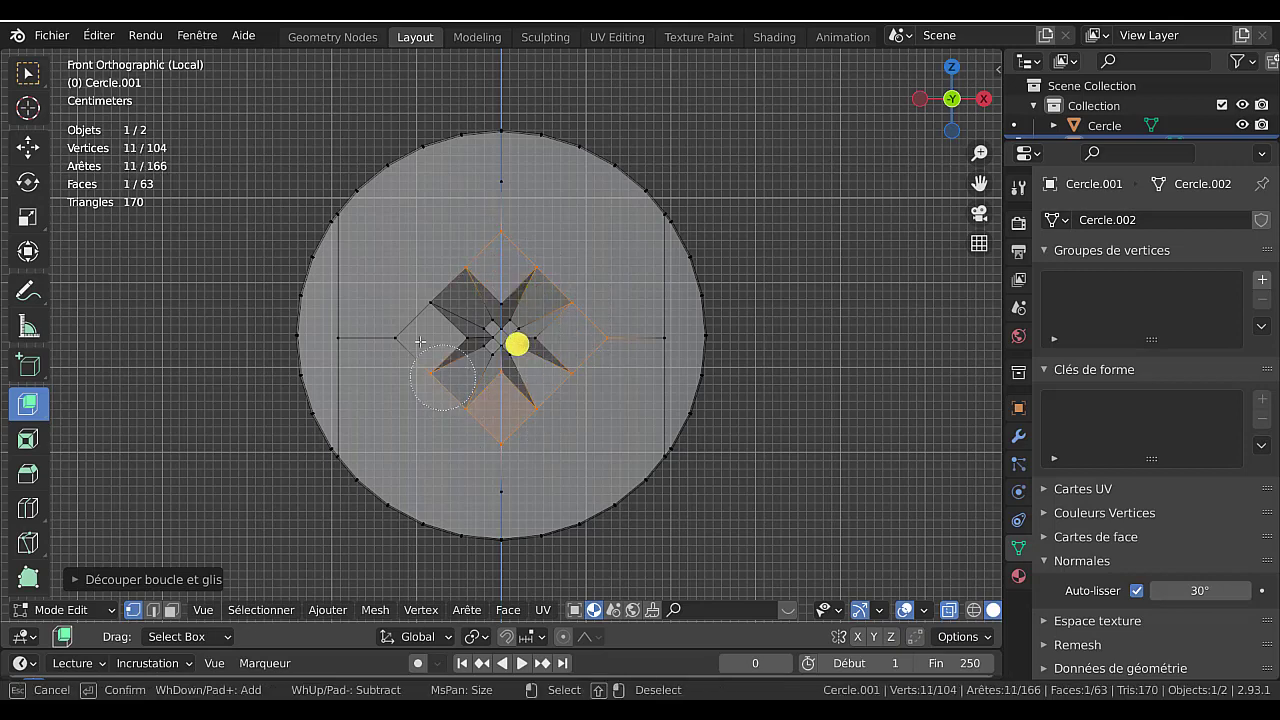
{"action": "right_click", "coordinate": [479, 340]}
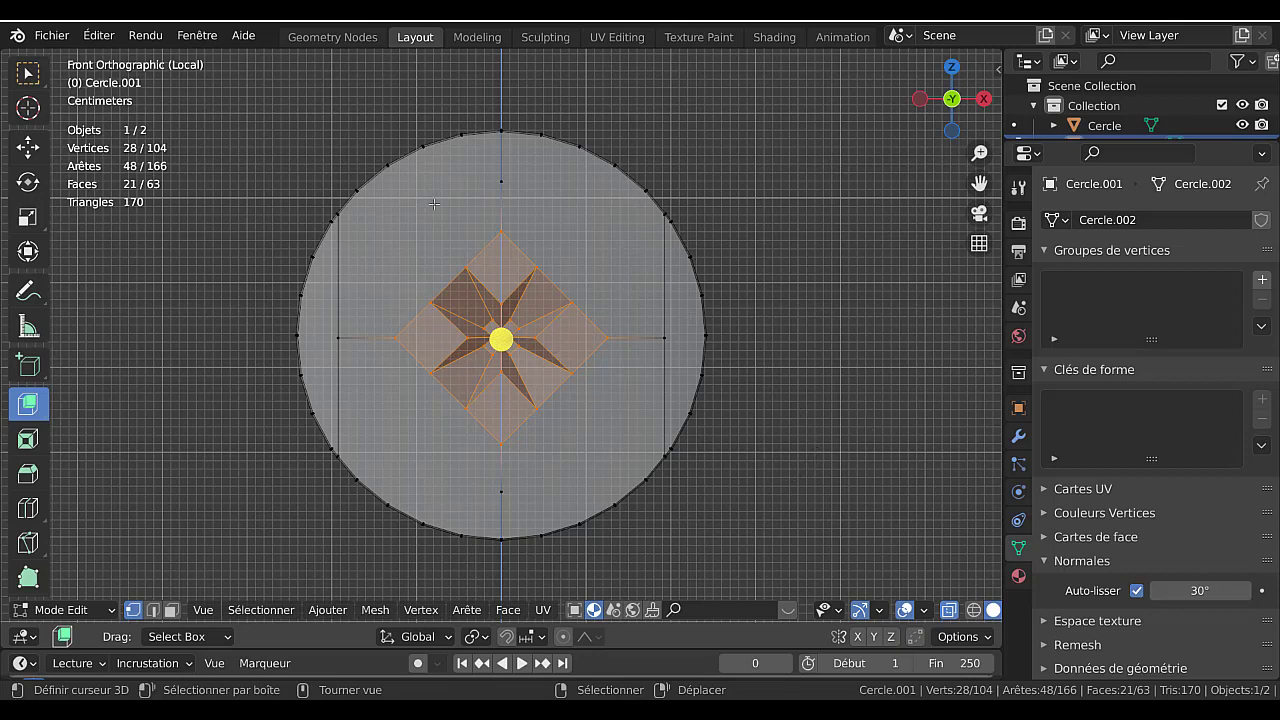
{"action": "middle_click_drag", "start_coordinate": [802, 174], "coordinate": [801, 345]}
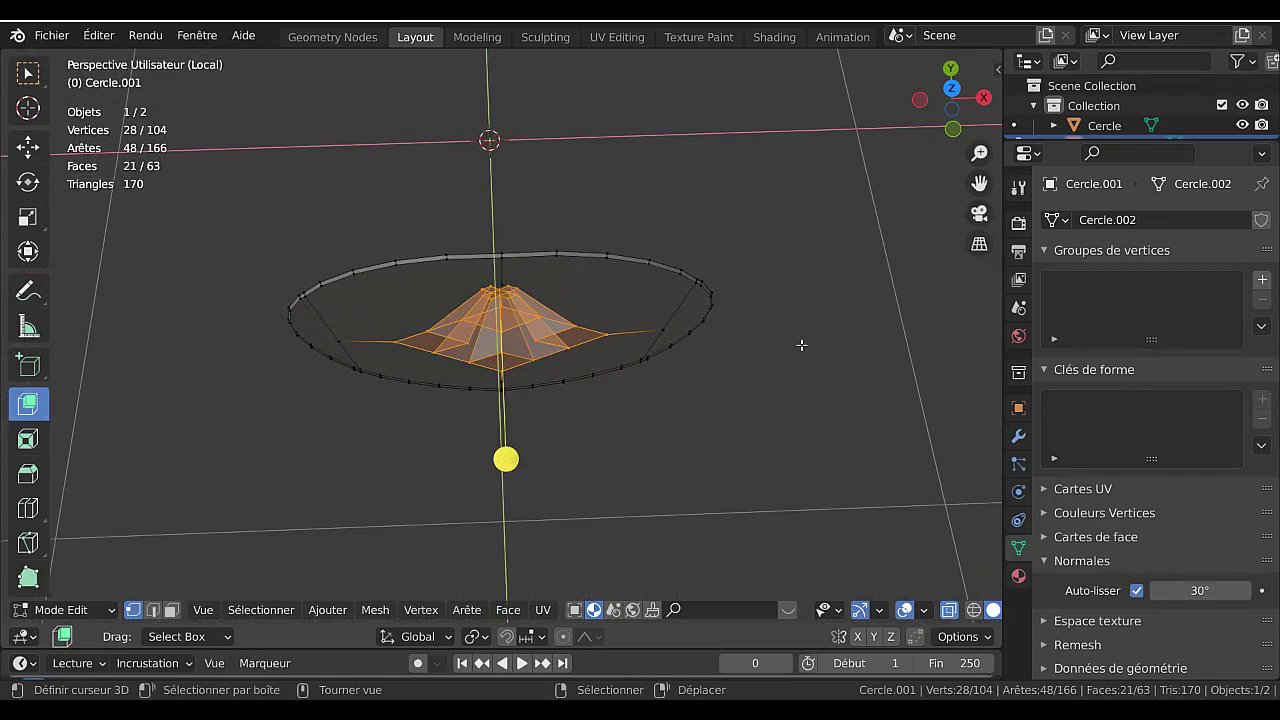
{"action": "key", "text": "KP_7"}
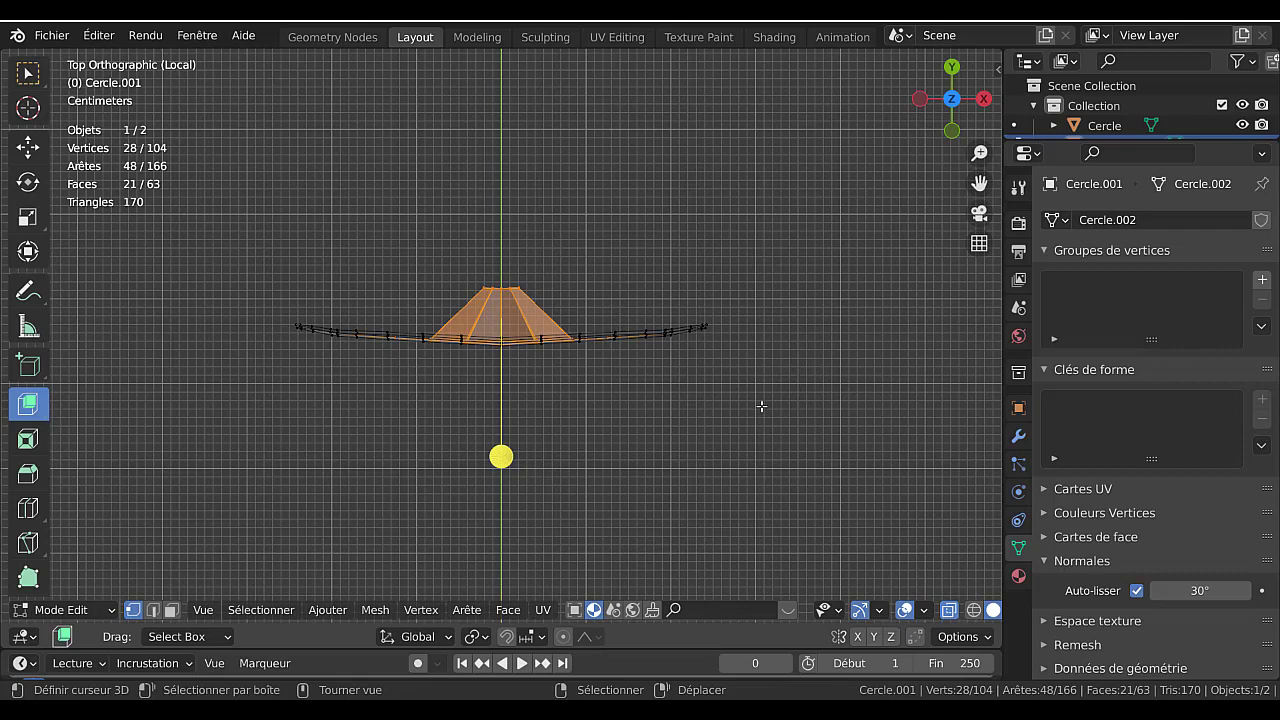
{"action": "key", "text": "KP_1"}
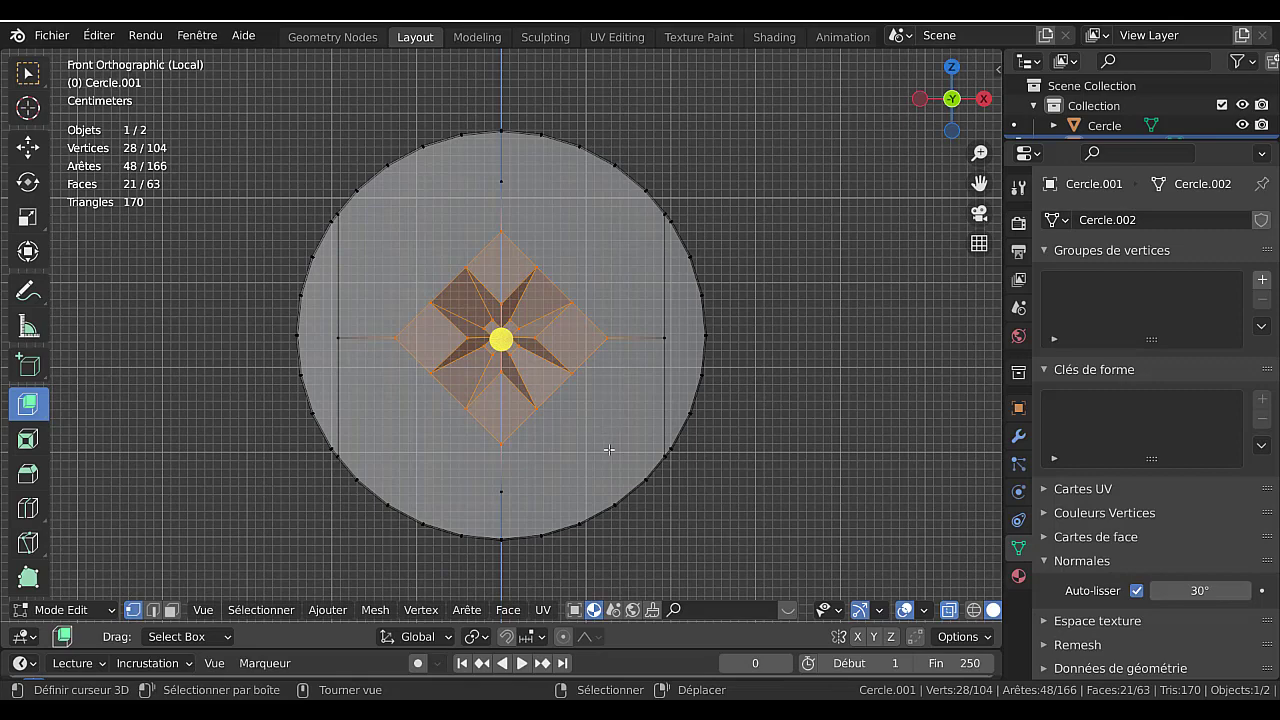
{"action": "key", "text": "r"}
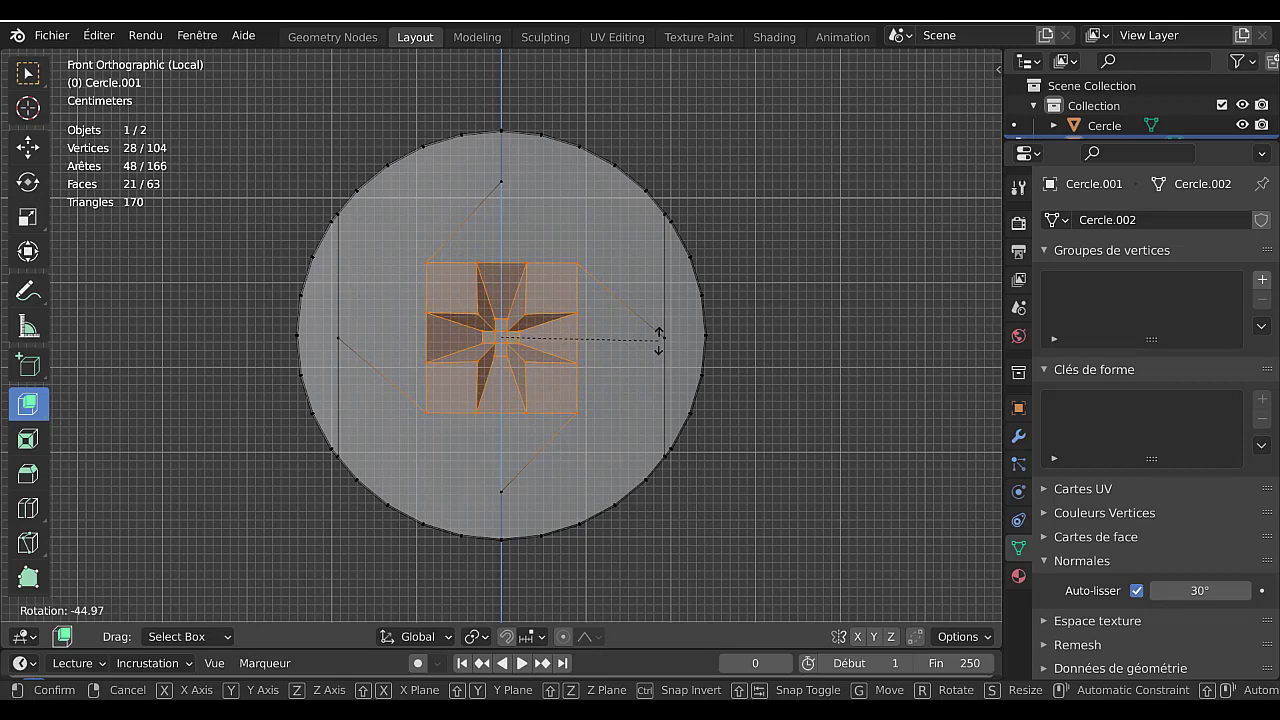
- Confirm the −45° rotation and view the disc in Object Mode with its chrome material
{"action": "left_click", "coordinate": [659, 340]}
{"action": "key", "text": "Tab"}
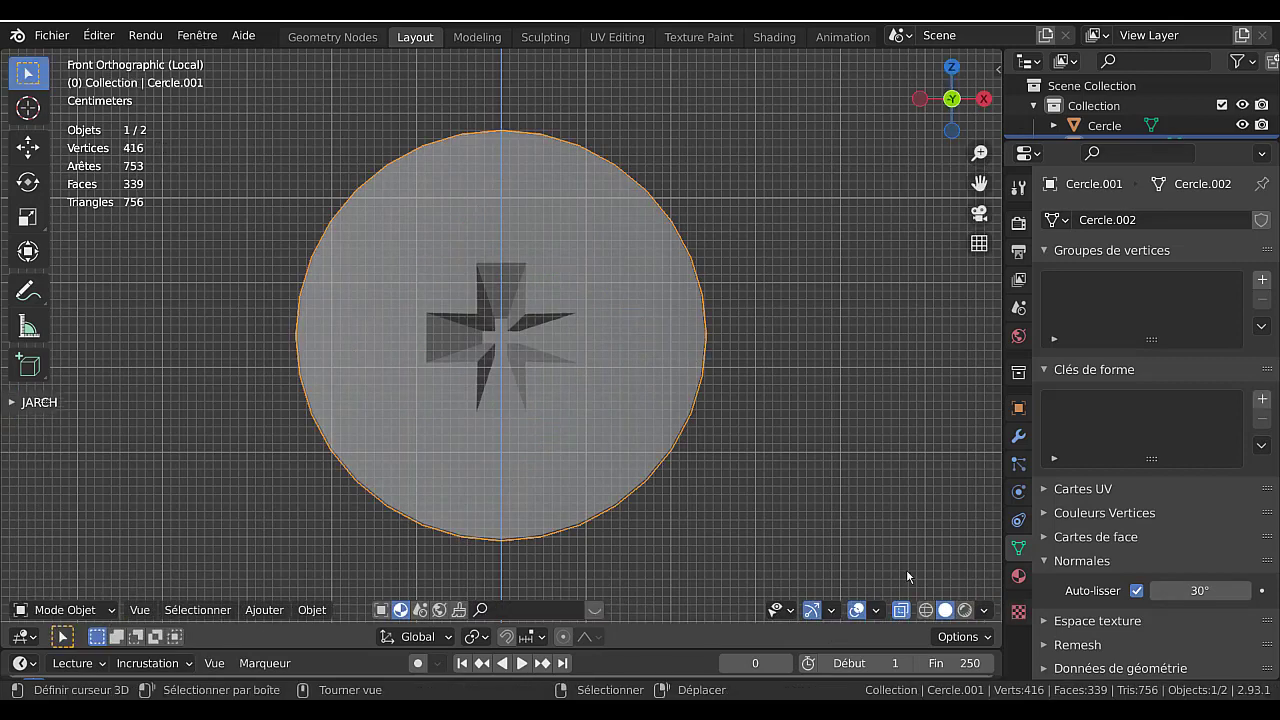
{"action": "left_click", "coordinate": [964, 609]}
{"action": "middle_click_drag", "start_coordinate": [796, 447], "coordinate": [651, 471]}
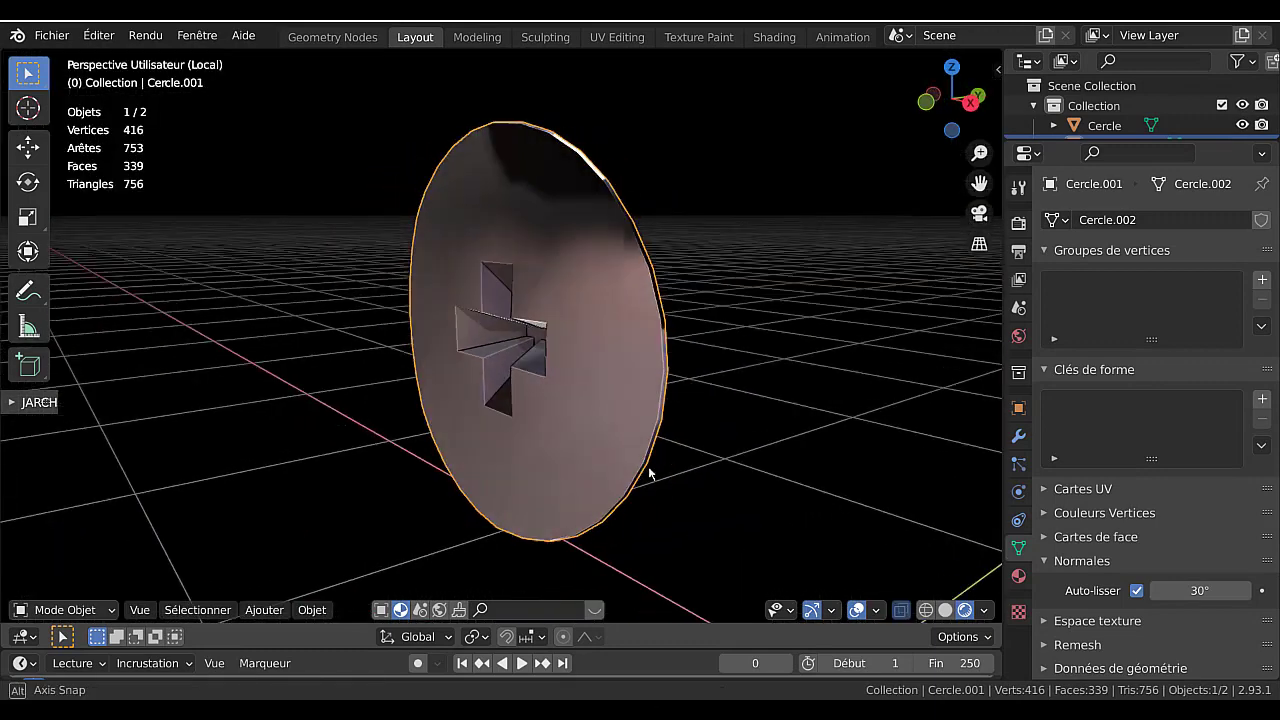
{"action": "scroll", "coordinate": [659, 456], "scroll_direction": "down", "scroll_amount": 3}
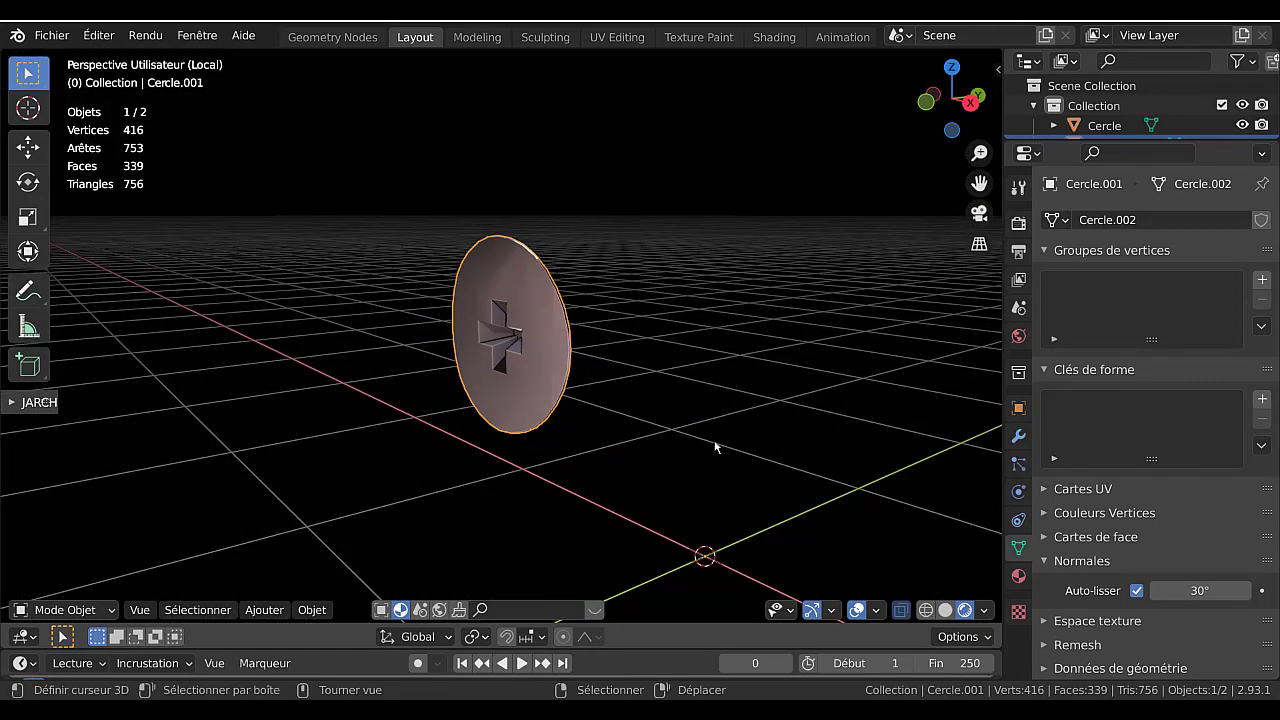
- Exit local view and add the housing body to the selection alongside the disc
{"action": "key", "text": "KP_Divide"}
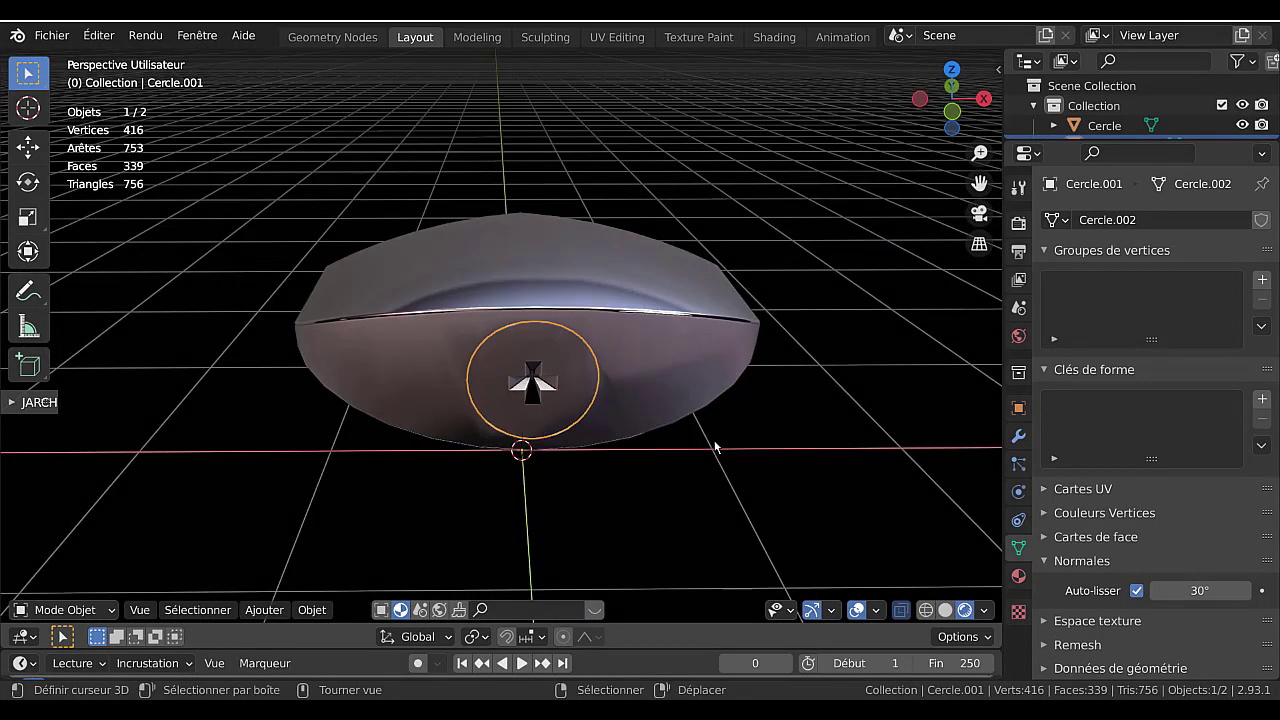
{"action": "key", "text": "Tab"}
{"action": "key", "text": "Tab"}
{"action": "mouse_move", "coordinate": [706, 390]}
{"action": "middle_mouse_down"}
{"action": "mouse_move", "coordinate": [820, 350]}
{"action": "mouse_move", "coordinate": [462, 384]}
{"action": "mouse_move", "coordinate": [485, 408]}
{"action": "mouse_move", "coordinate": [603, 428]}
{"action": "middle_mouse_up"}
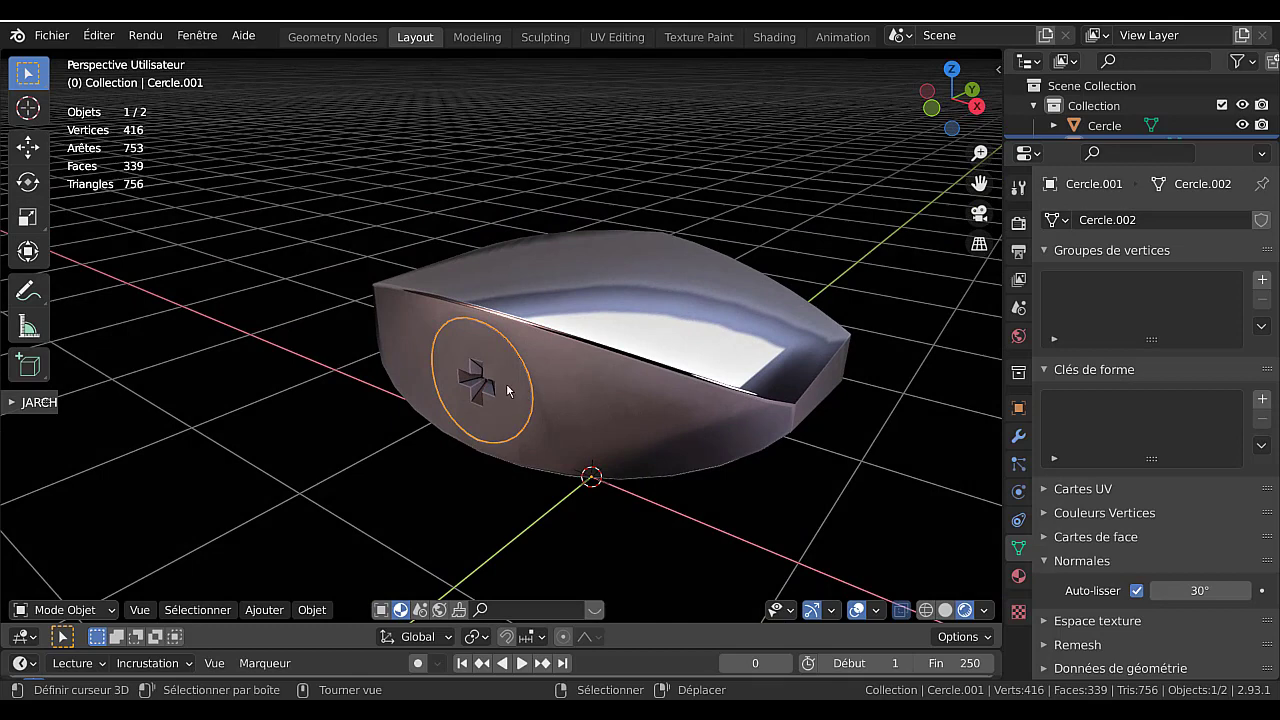
{"action": "left_click", "coordinate": [619, 427], "text": "shift"}
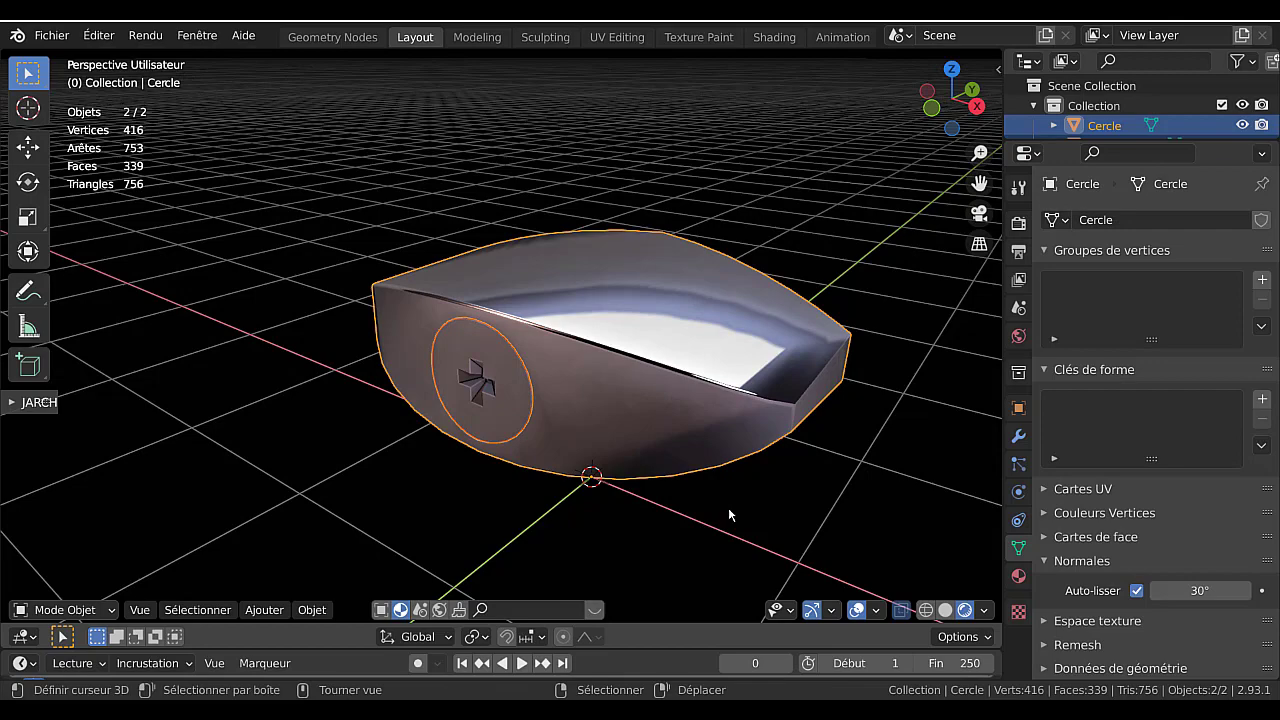
- Join the disc and housing into the single object Cercle and inspect it from the front
{"action": "key", "text": "ctrl+j"}
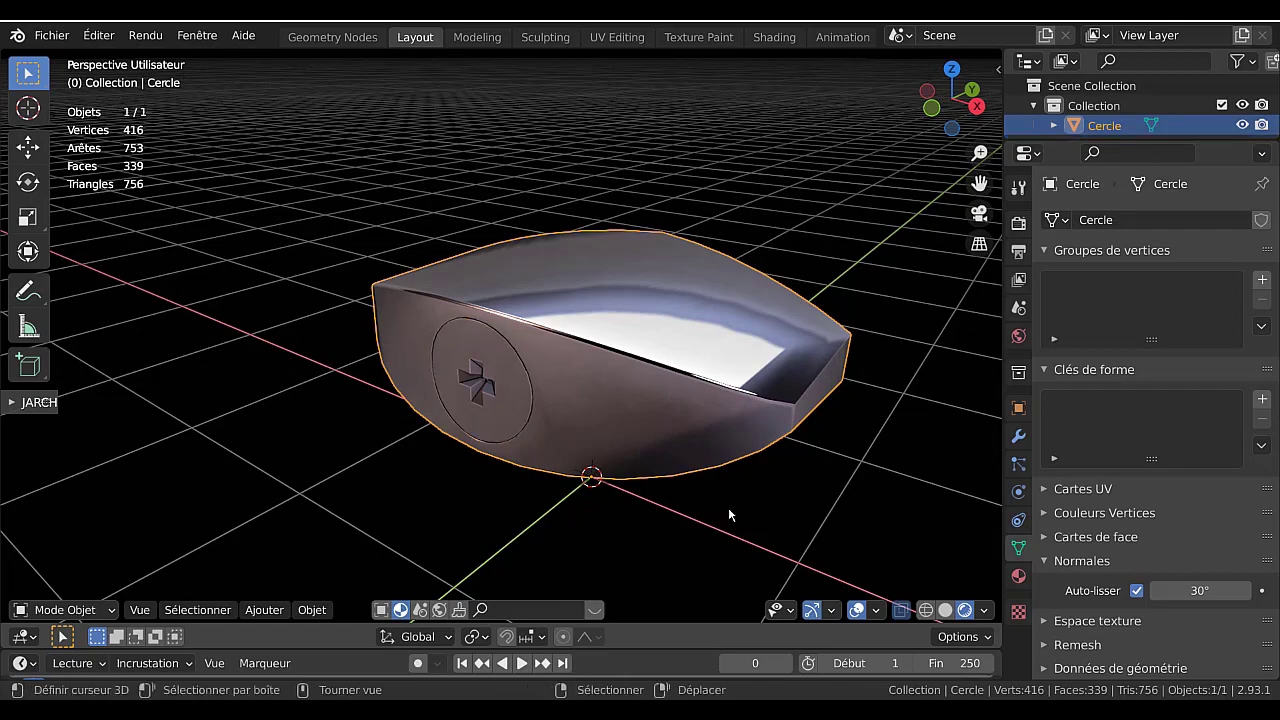
{"action": "key", "text": "Tab"}
{"action": "middle_click_drag", "start_coordinate": [728, 507], "coordinate": [766, 460]}
{"action": "key", "text": "Tab"}
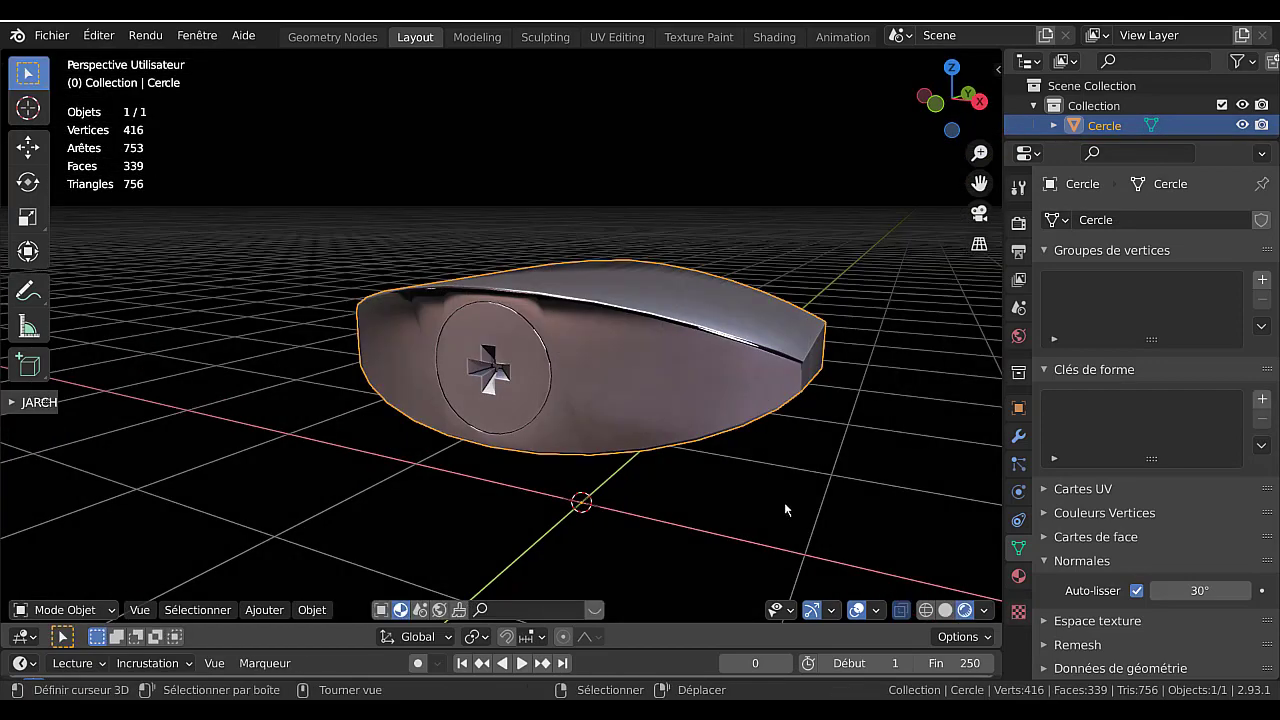
{"action": "mouse_move", "coordinate": [784, 502]}
{"action": "middle_mouse_down"}
{"action": "mouse_move", "coordinate": [914, 405]}
{"action": "mouse_move", "coordinate": [434, 489]}
{"action": "mouse_move", "coordinate": [512, 482]}
{"action": "mouse_move", "coordinate": [600, 514]}
{"action": "middle_mouse_up"}
{"action": "scroll", "coordinate": [434, 489], "scroll_direction": "down", "scroll_amount": 4}
{"action": "mouse_move", "coordinate": [606, 434]}
{"action": "middle_mouse_down"}
{"action": "mouse_move", "coordinate": [539, 400]}
{"action": "mouse_move", "coordinate": [533, 366]}
{"action": "middle_mouse_up"}
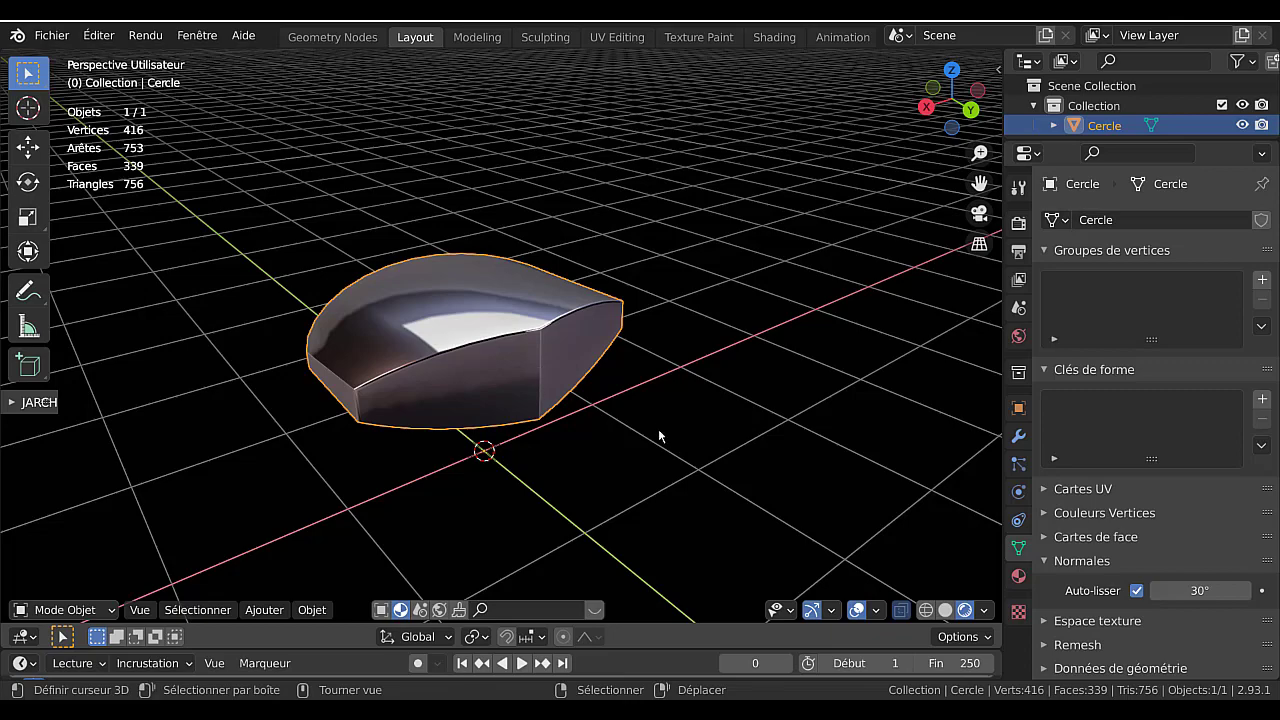
{"action": "key", "text": "KP_1"}
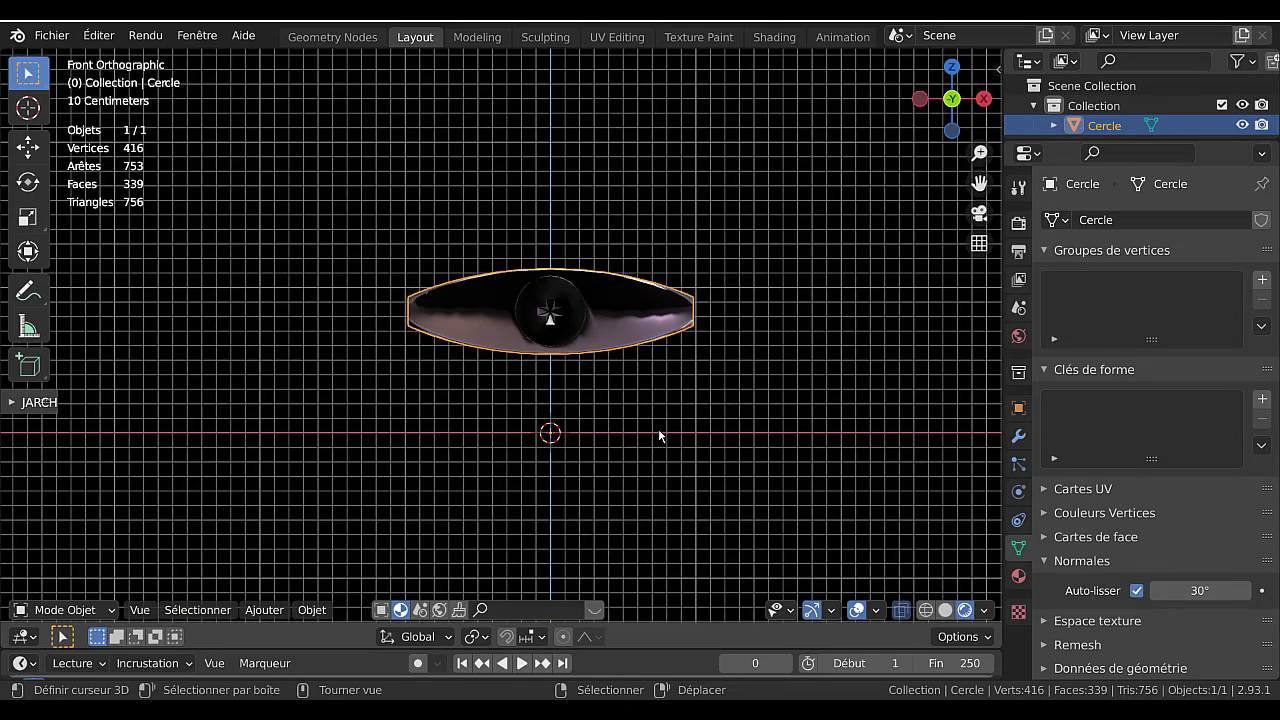
{"action": "key", "text": "KP_8"}
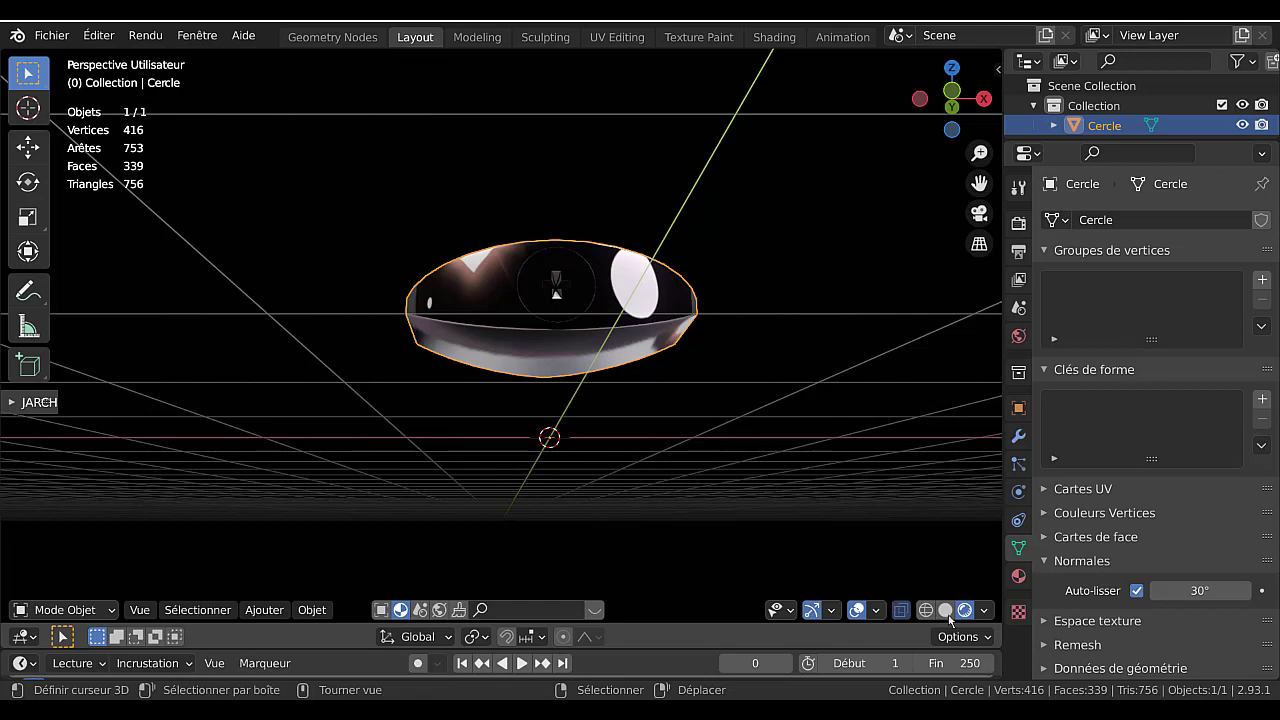
- Switch to Solid shading, view the housing from the back and deselect it
{"action": "left_click", "coordinate": [945, 610]}
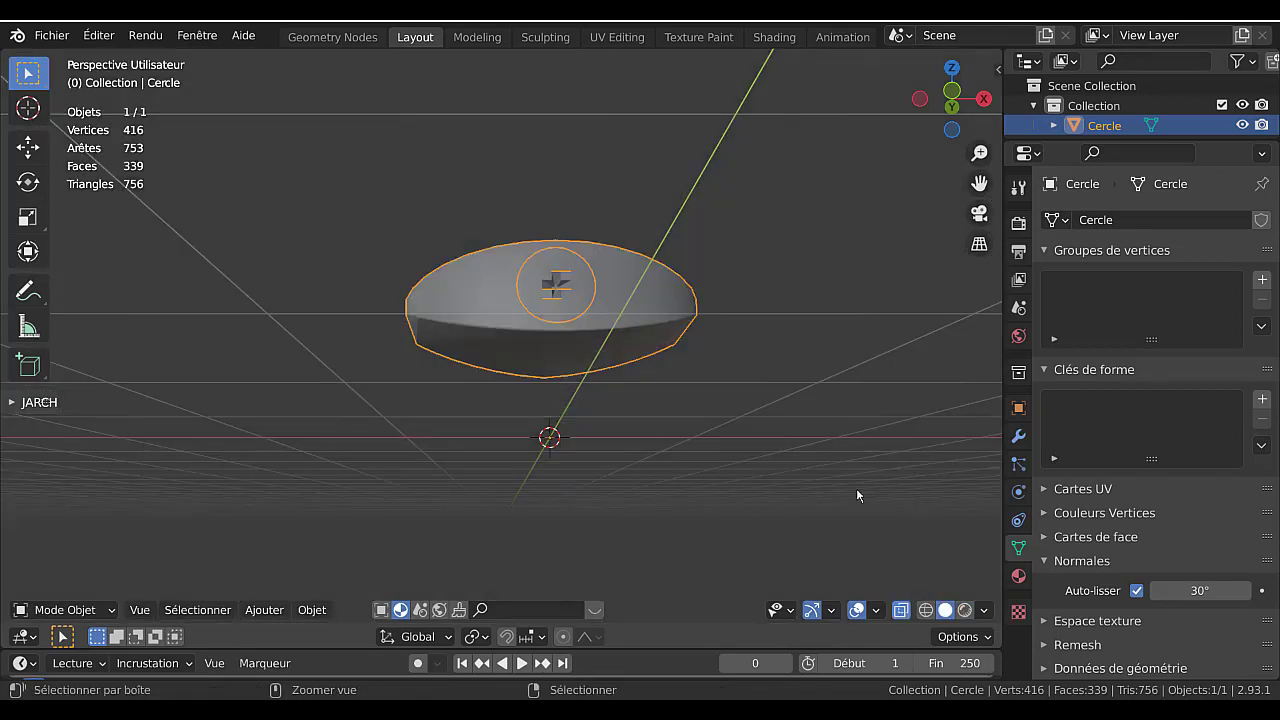
{"action": "key", "text": "ctrl+KP_1"}
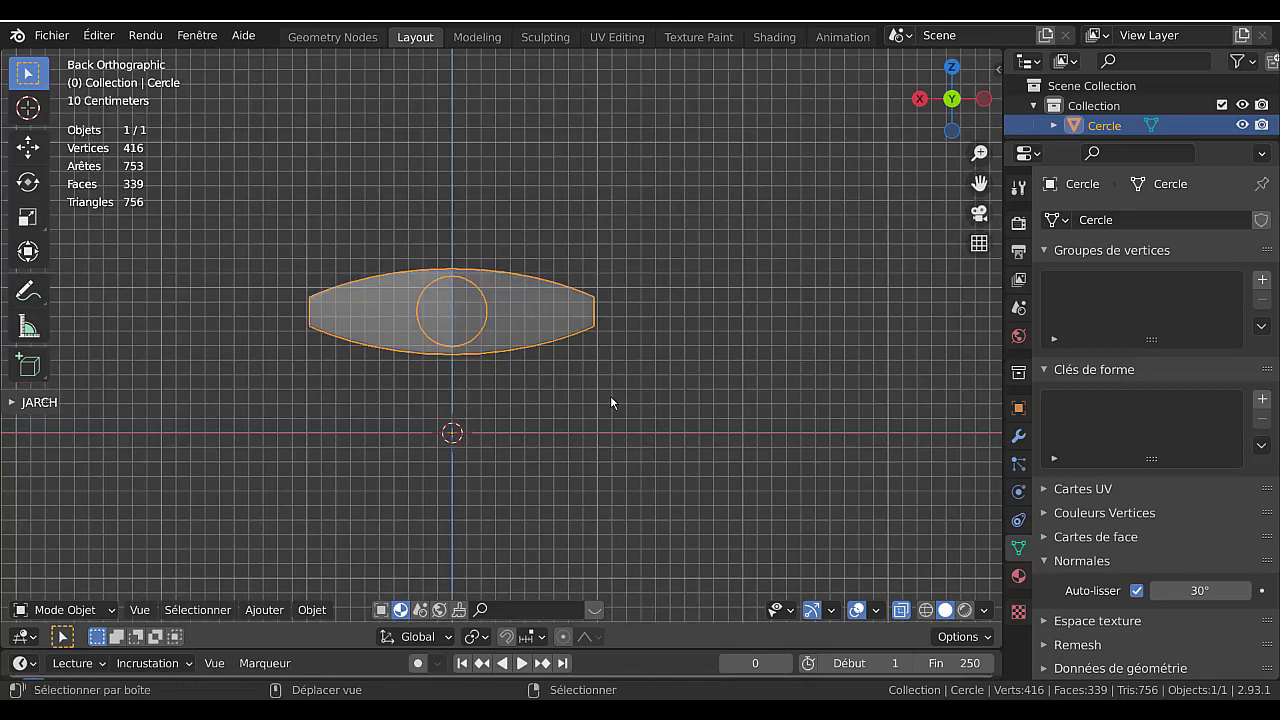
{"action": "left_click", "coordinate": [598, 390]}
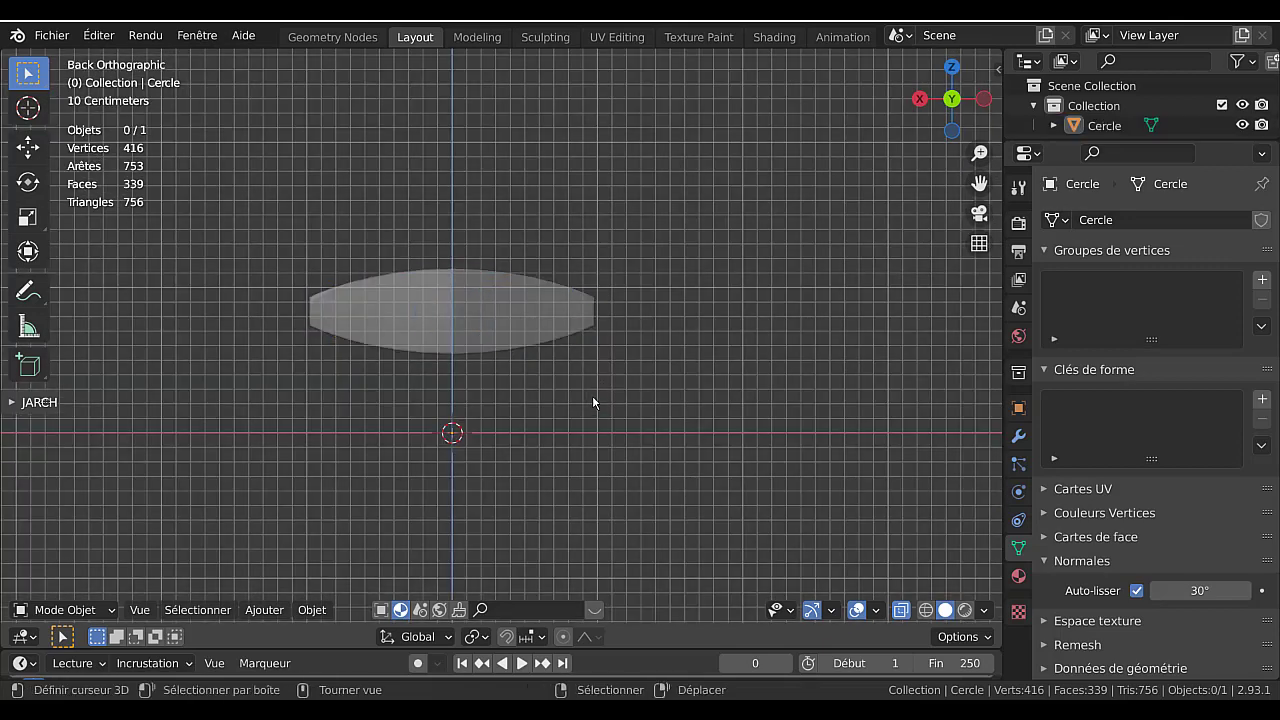
{"action": "key", "text": "Tab"}
{"action": "key", "text": "Tab"}
{"action": "scroll", "coordinate": [587, 397], "scroll_direction": "down", "scroll_amount": 1}
{"action": "middle_click_drag", "start_coordinate": [631, 394], "coordinate": [680, 403], "text": "shift"}
{"action": "scroll", "coordinate": [680, 403], "scroll_direction": "up", "scroll_amount": 1}
{"action": "scroll", "coordinate": [670, 400], "scroll_direction": "up", "scroll_amount": 1}
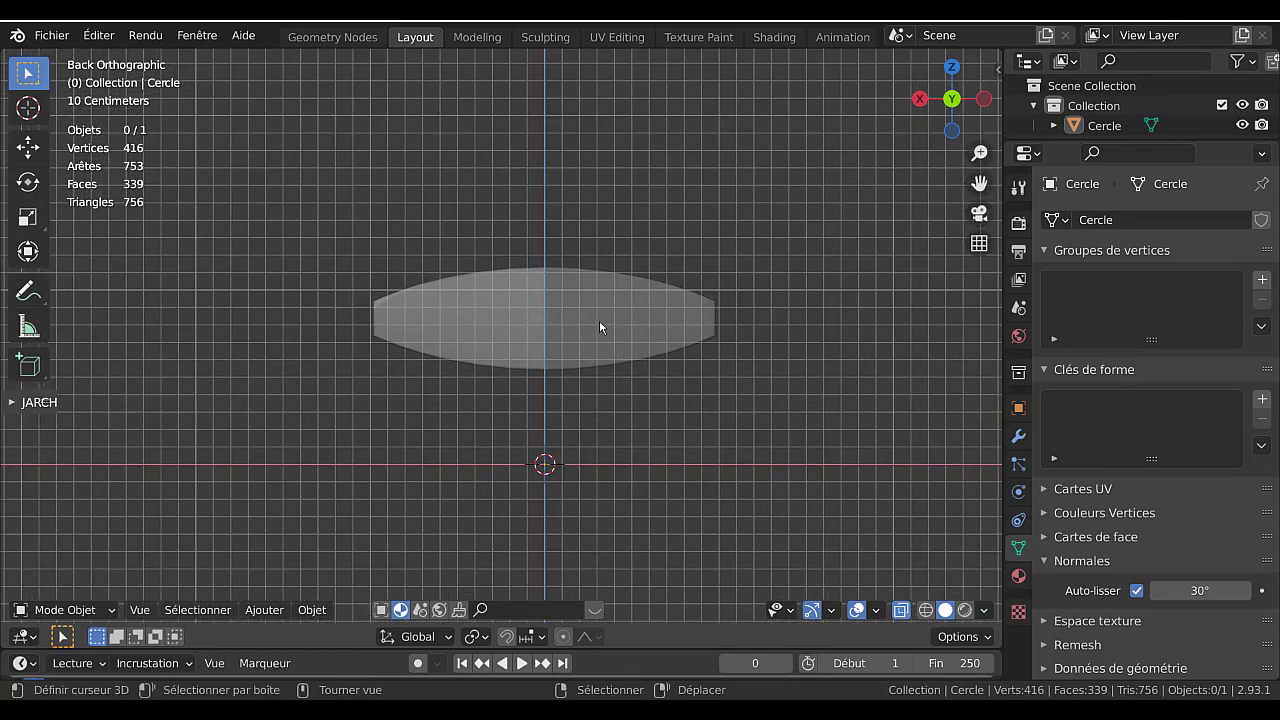
- Add a circle mesh, stand it upright with a 90° X rotation and scale it down
{"action": "left_click", "coordinate": [264, 610]}
{"action": "mouse_move", "coordinate": [320, 586]}
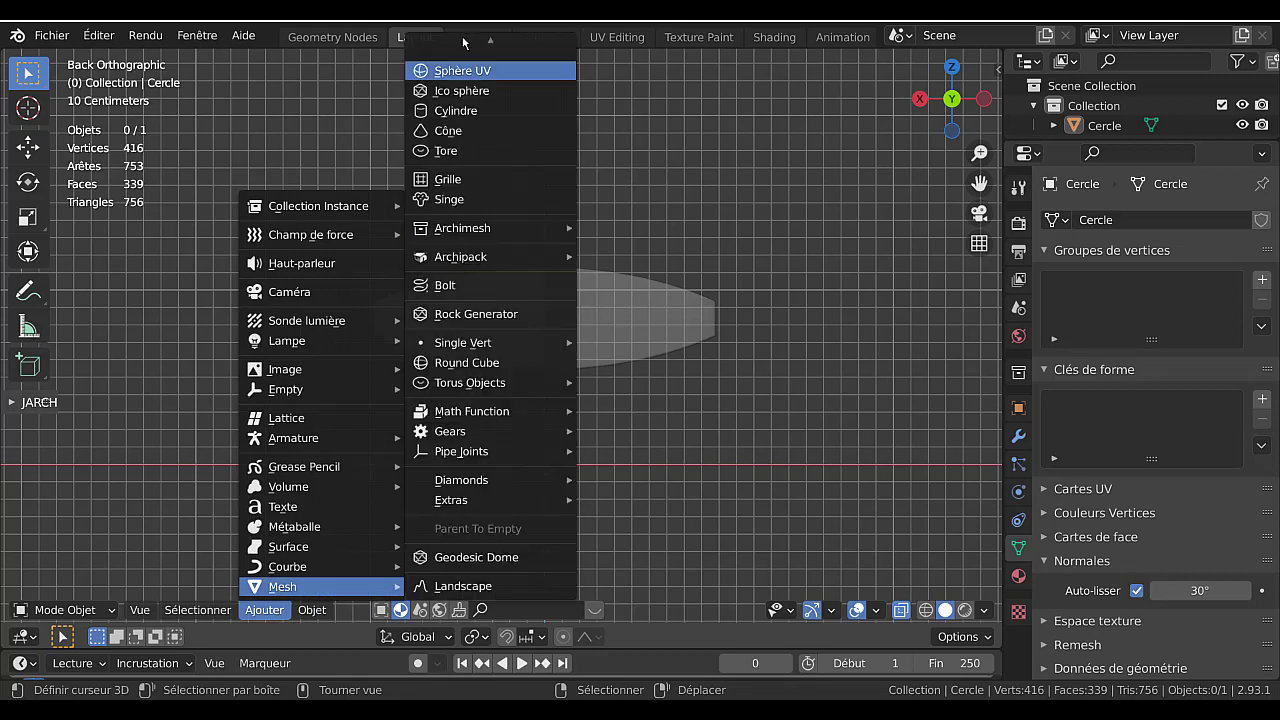
{"action": "left_click", "coordinate": [459, 92]}
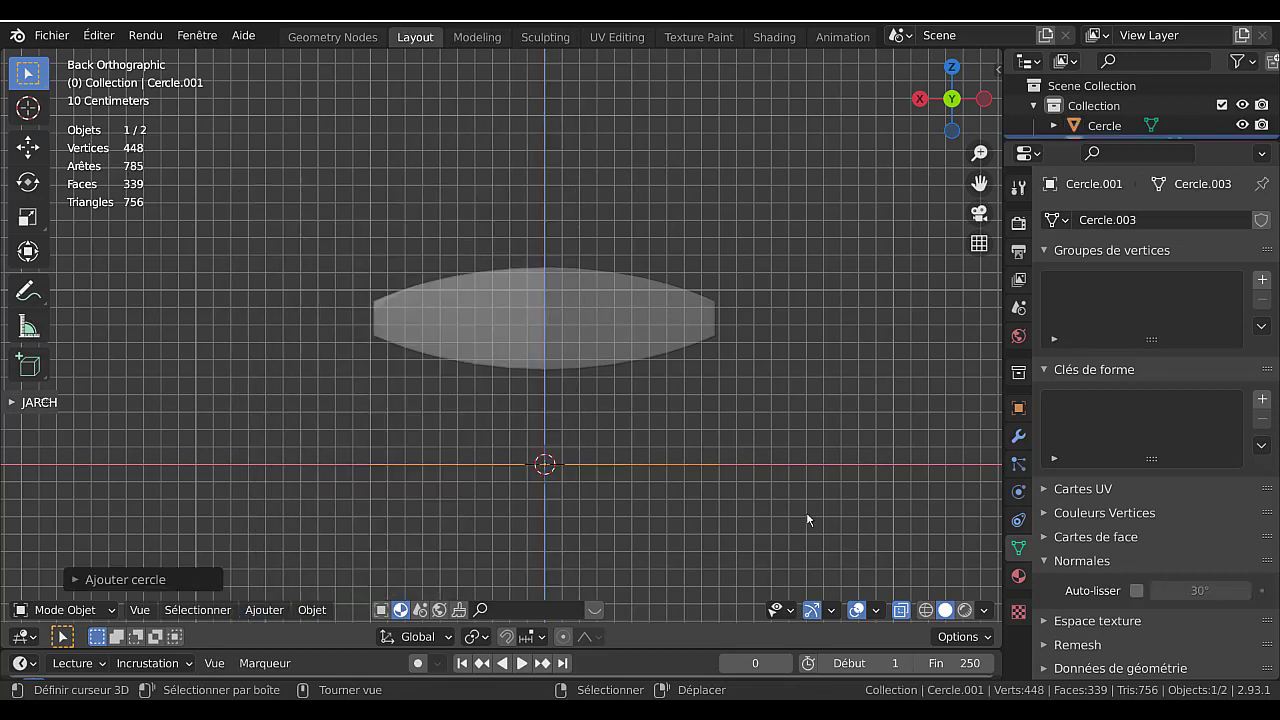
{"action": "key", "text": "r"}
{"action": "type", "text": "x"}
{"action": "type", "text": "9"}
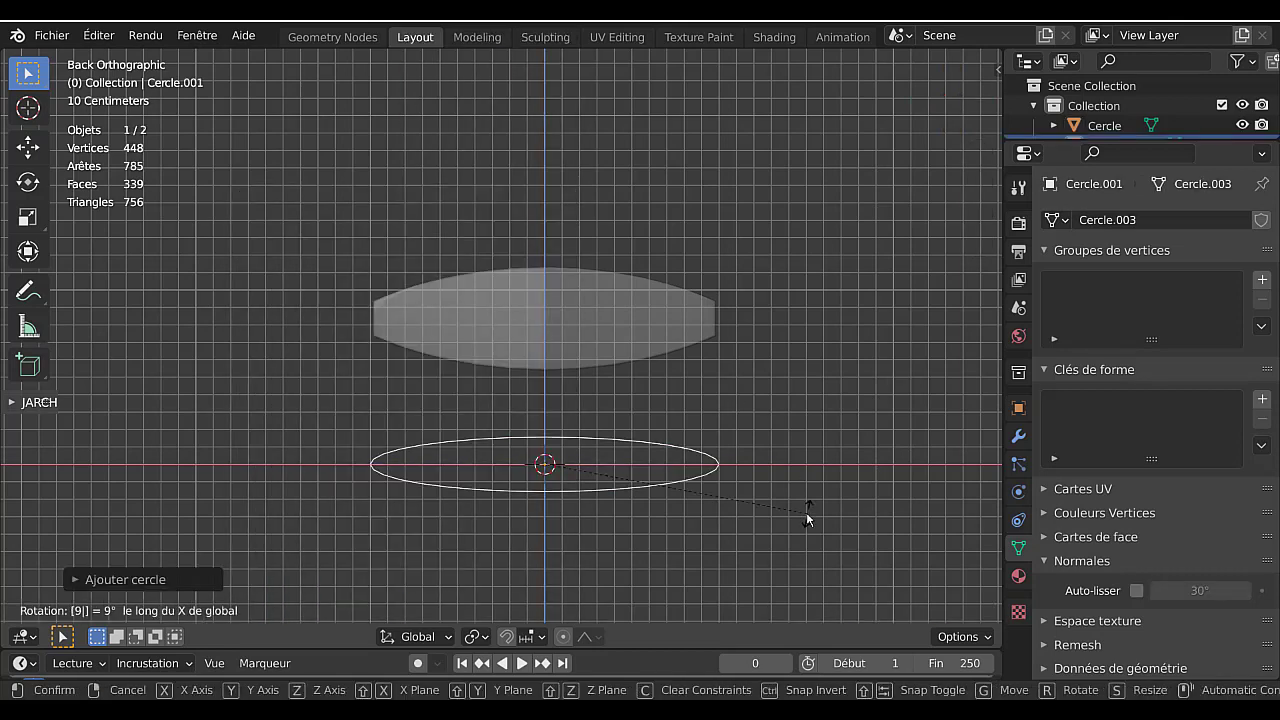
{"action": "type", "text": "0"}
{"action": "key", "text": "Return"}
{"action": "key", "text": "s"}
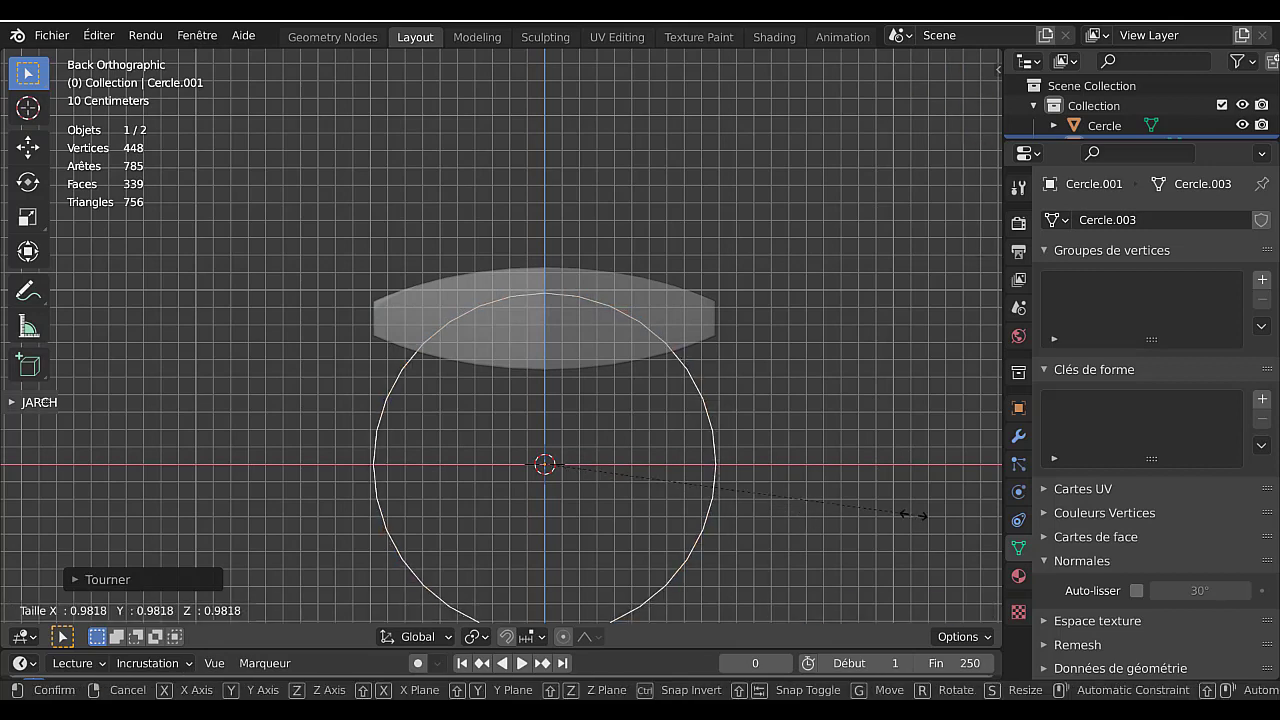
{"action": "left_click", "coordinate": [676, 436]}
- Centre the circle vertically on the housing along Z, shrinking it further
{"action": "key", "text": "g"}
{"action": "key", "text": "z"}
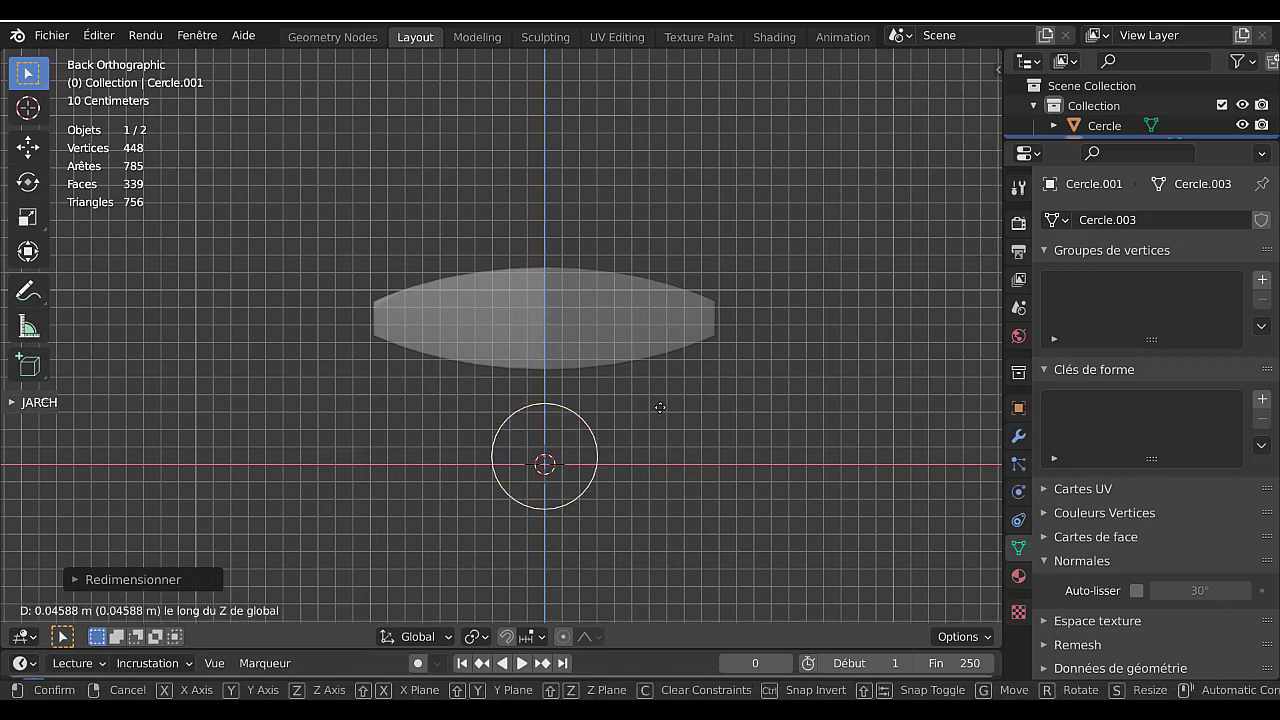
{"action": "left_click", "coordinate": [667, 319]}
{"action": "scroll", "coordinate": [667, 319], "scroll_direction": "up", "scroll_amount": 1}
{"action": "scroll", "coordinate": [667, 319], "scroll_direction": "up", "scroll_amount": 2}
{"action": "key", "text": "s"}
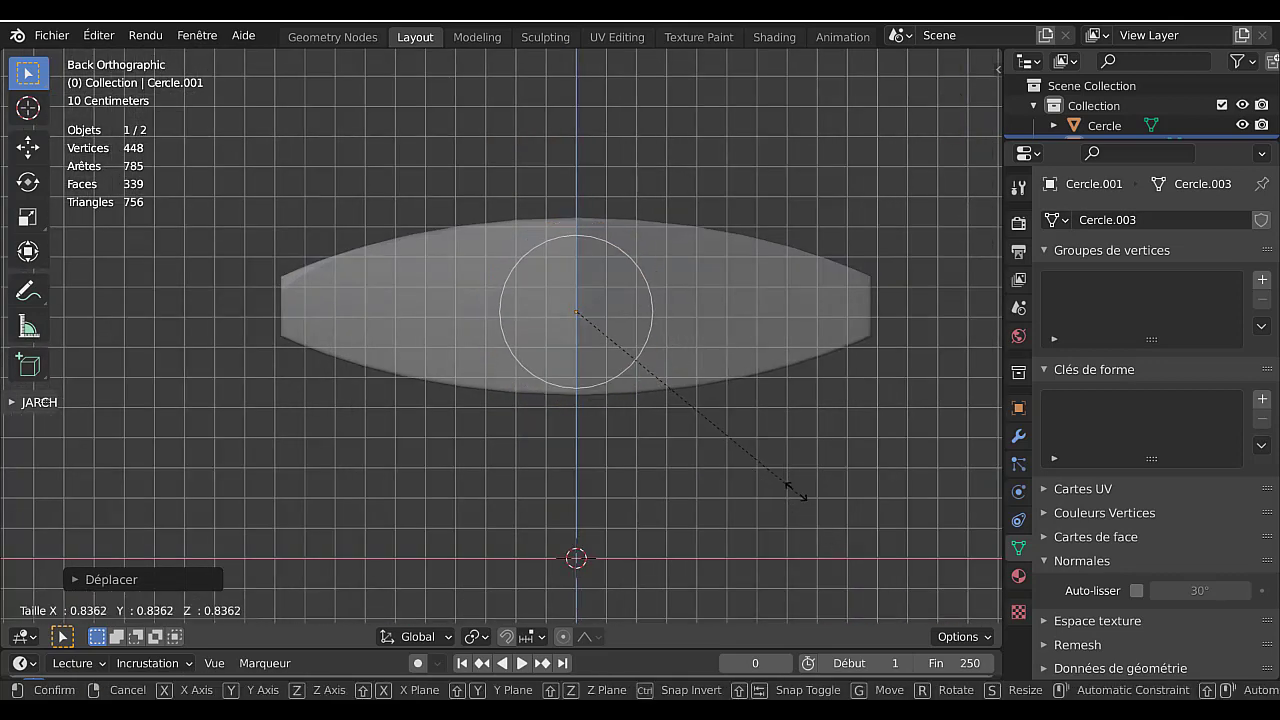
{"action": "left_click", "coordinate": [736, 520]}
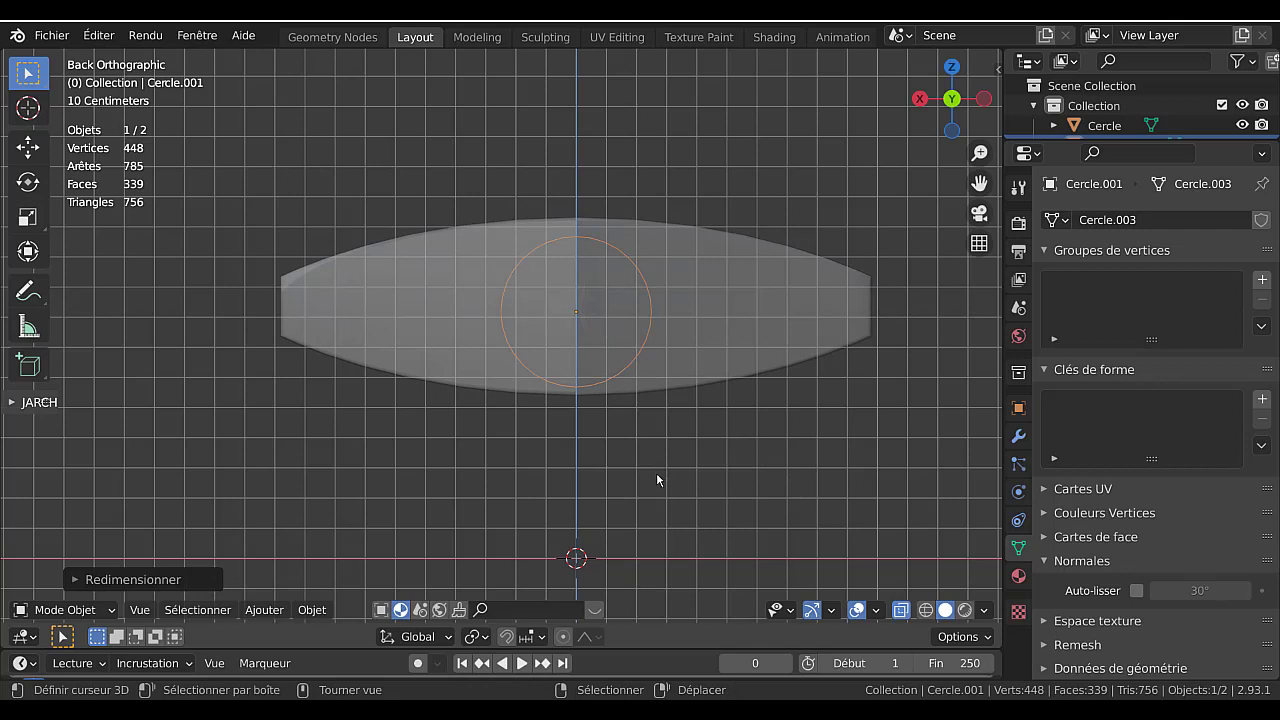
{"action": "key", "text": "g"}
{"action": "key", "text": "z"}
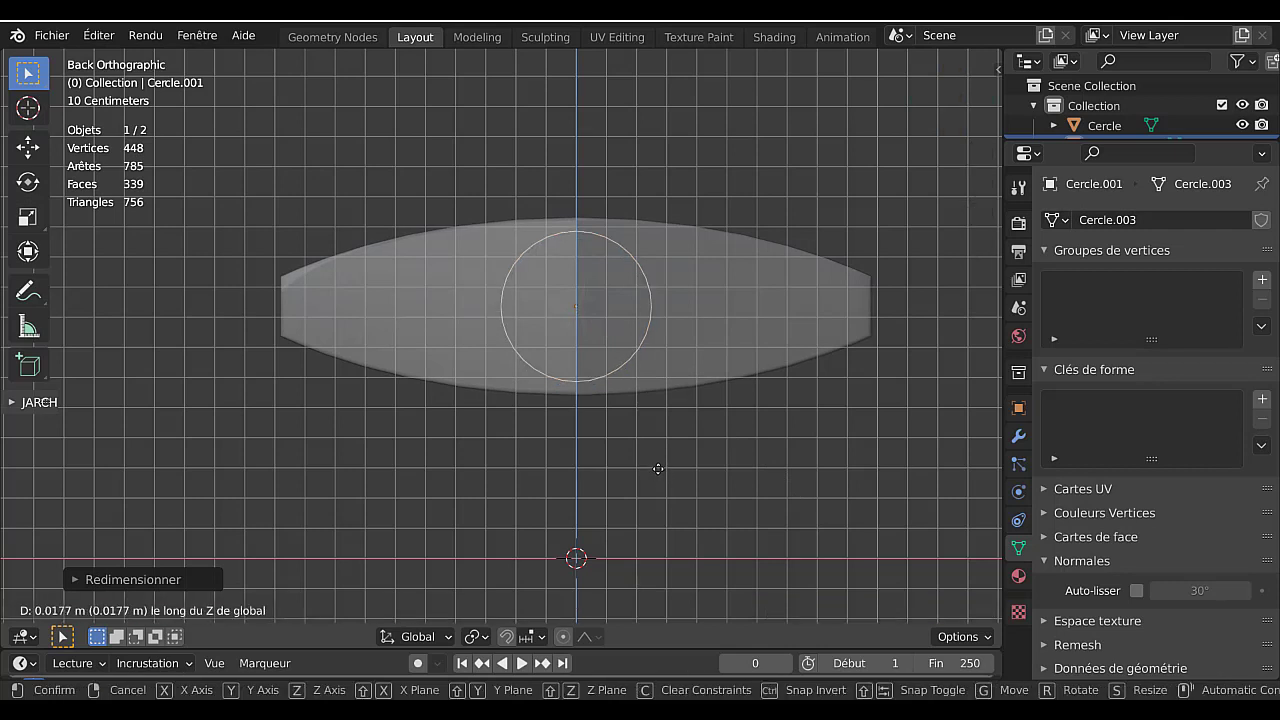
{"action": "left_click", "coordinate": [660, 469]}
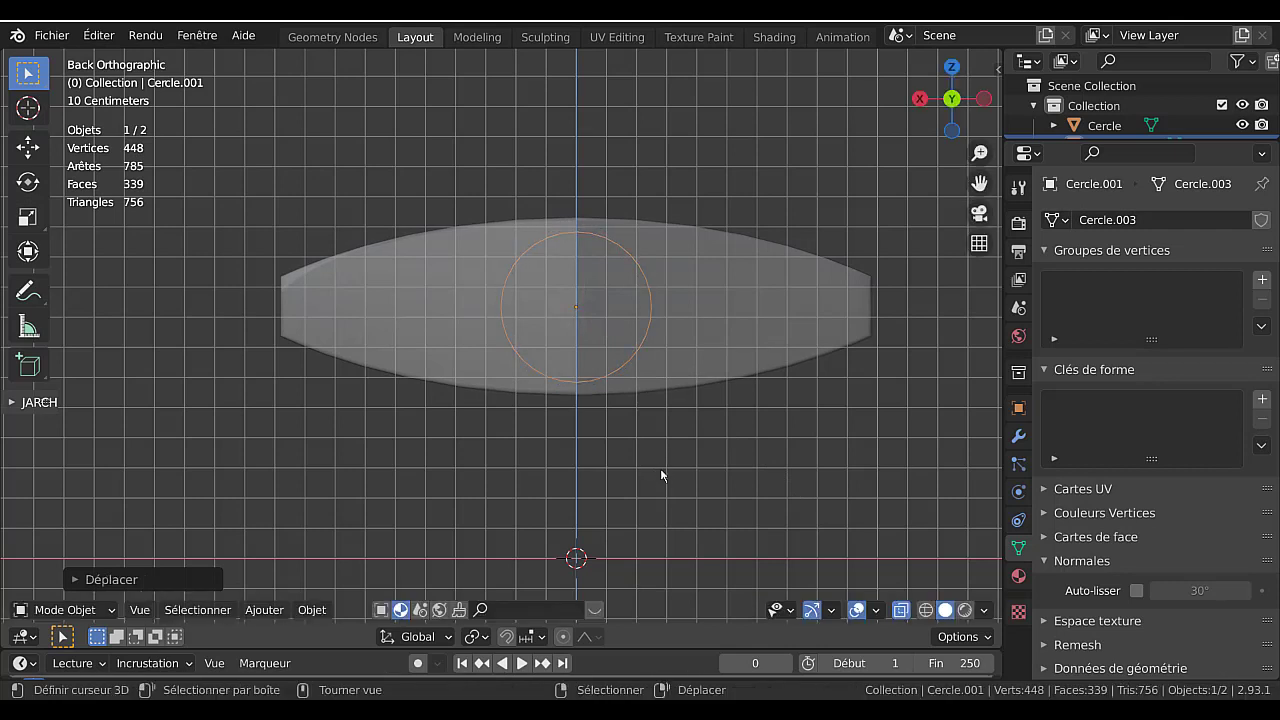
{"action": "scroll", "coordinate": [782, 457], "scroll_direction": "down", "scroll_amount": 1}
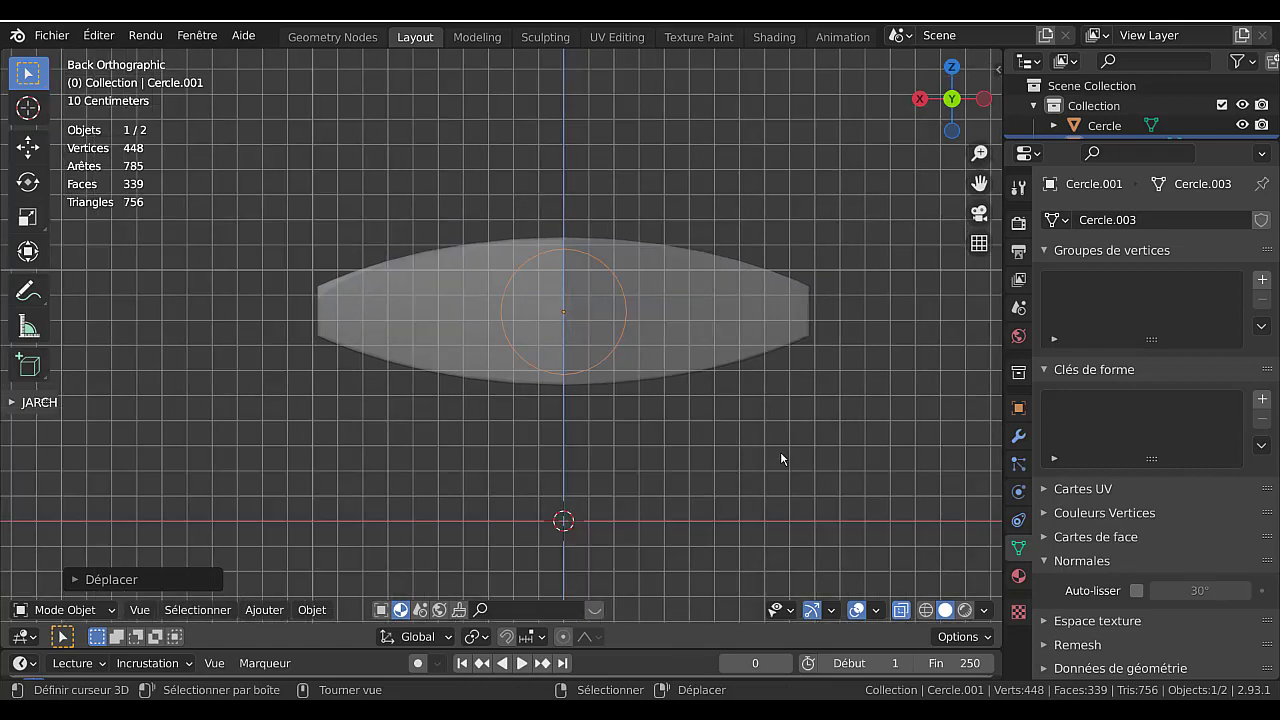
- In Top view, move the circle along Y toward the housing's back end
{"action": "key", "text": "KP_7"}
{"action": "scroll", "coordinate": [668, 338], "scroll_direction": "down", "scroll_amount": 2}
{"action": "scroll", "coordinate": [658, 249], "scroll_direction": "down", "scroll_amount": 3}
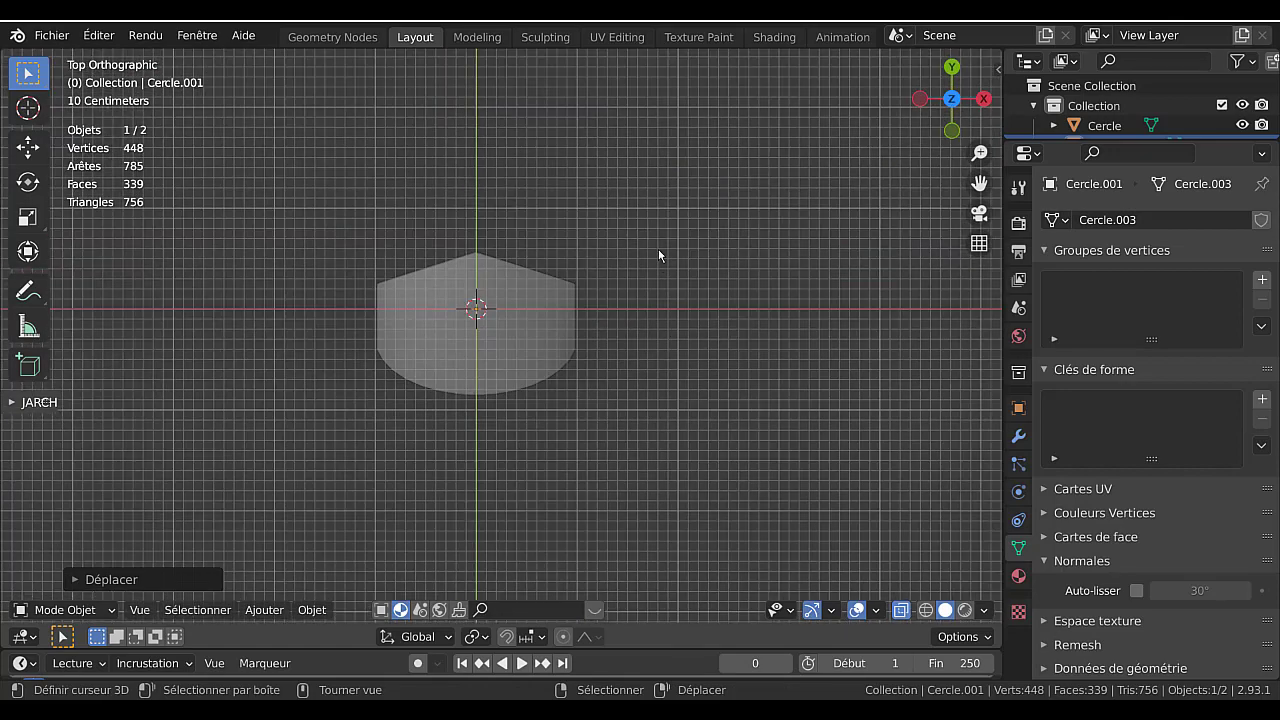
{"action": "scroll", "coordinate": [658, 255], "scroll_direction": "down", "scroll_amount": 4}
{"action": "scroll", "coordinate": [605, 340], "scroll_direction": "up", "scroll_amount": 4}
{"action": "scroll", "coordinate": [601, 323], "scroll_direction": "up", "scroll_amount": 4}
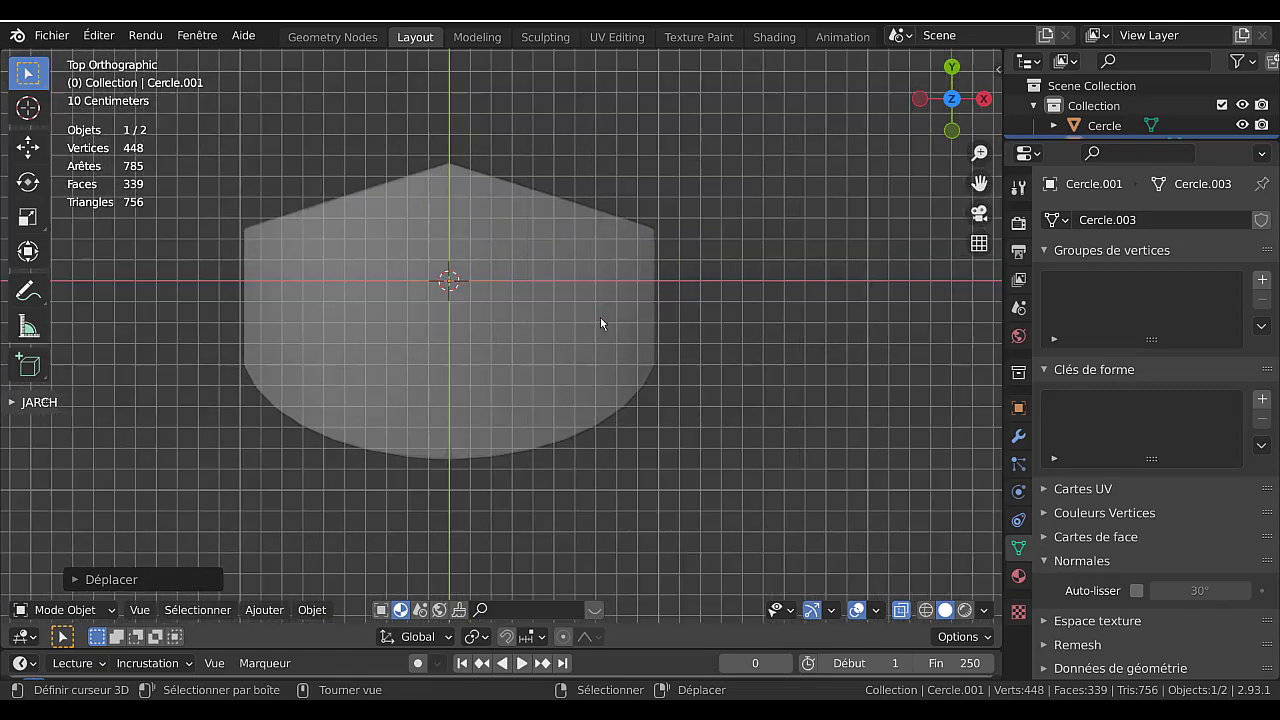
{"action": "scroll", "coordinate": [597, 316], "scroll_direction": "down", "scroll_amount": 2}
{"action": "scroll", "coordinate": [622, 316], "scroll_direction": "down", "scroll_amount": 4}
{"action": "scroll", "coordinate": [622, 316], "scroll_direction": "down", "scroll_amount": 1}
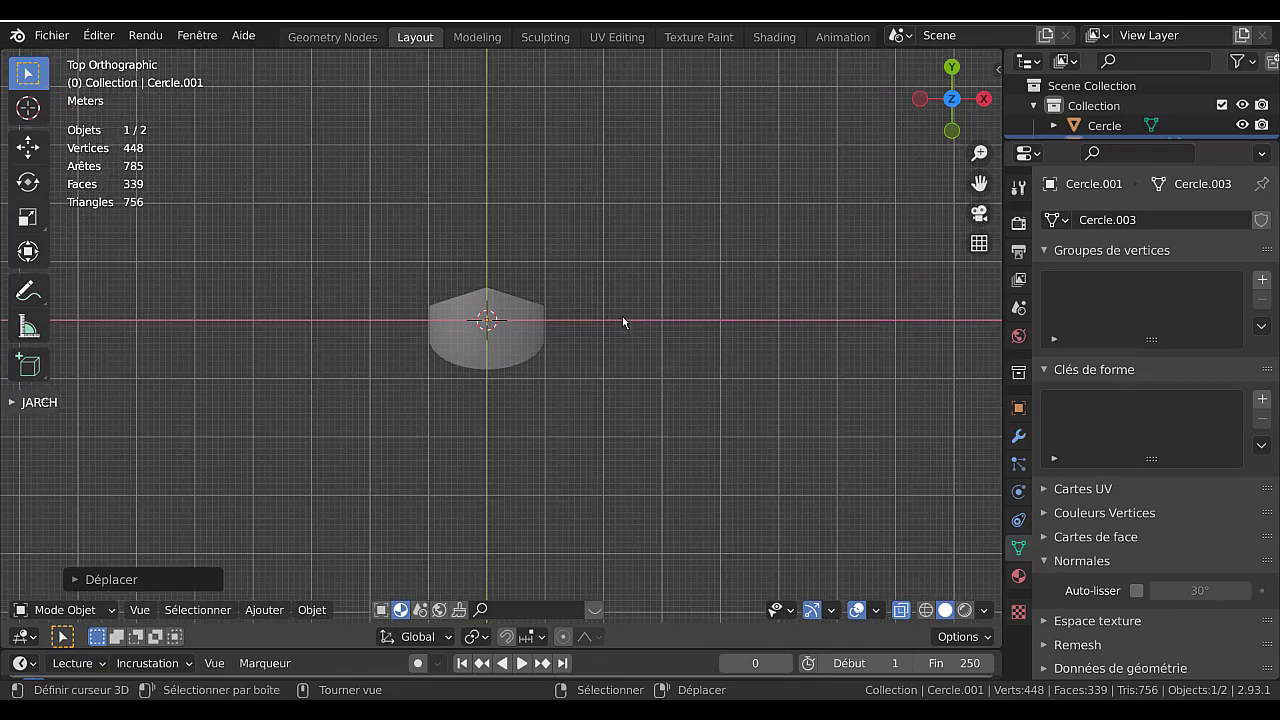
{"action": "key", "text": "g"}
{"action": "key", "text": "Escape"}
{"action": "key", "text": "g"}
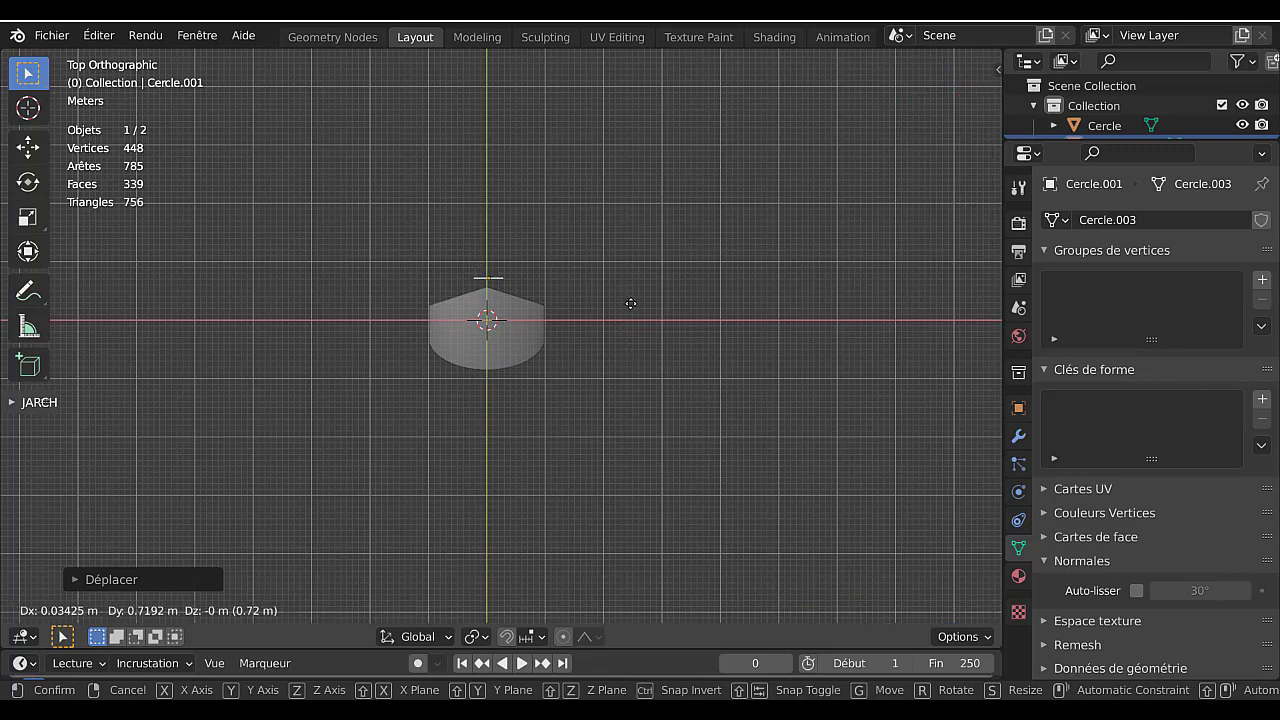
{"action": "key", "text": "y"}
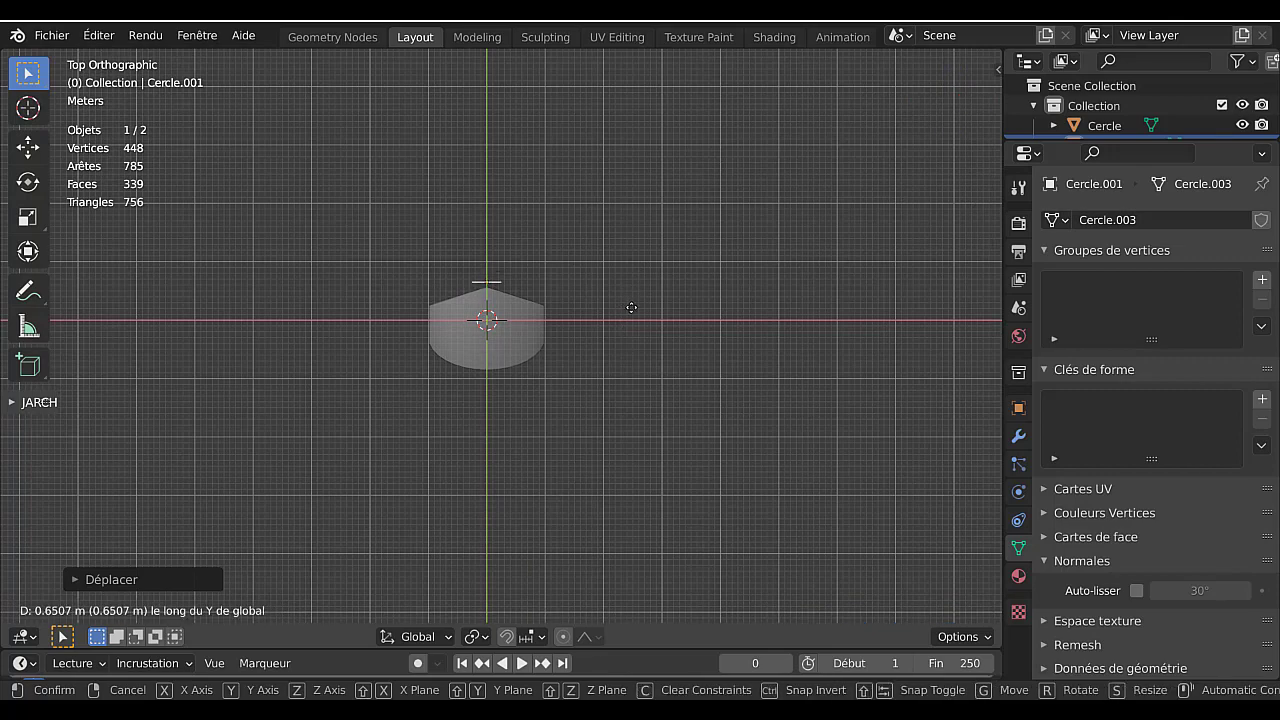
{"action": "left_click", "coordinate": [614, 298]}
- Nudge the circle along Y to sit just past the back face, checking front and back views
{"action": "scroll", "coordinate": [607, 289], "scroll_direction": "up", "scroll_amount": 5}
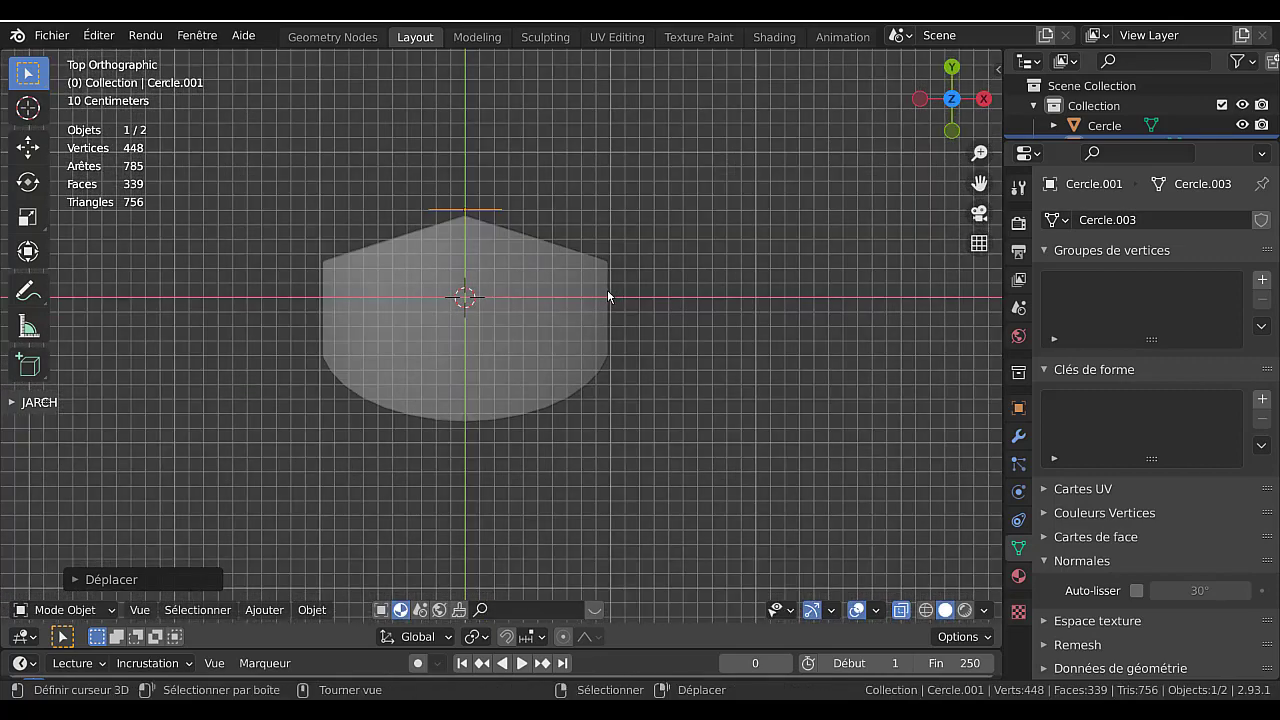
{"action": "middle_click_drag", "start_coordinate": [680, 330], "coordinate": [683, 370], "text": "shift"}
{"action": "scroll", "coordinate": [672, 347], "scroll_direction": "up", "scroll_amount": 3}
{"action": "scroll", "coordinate": [665, 412], "scroll_direction": "up", "scroll_amount": 1}
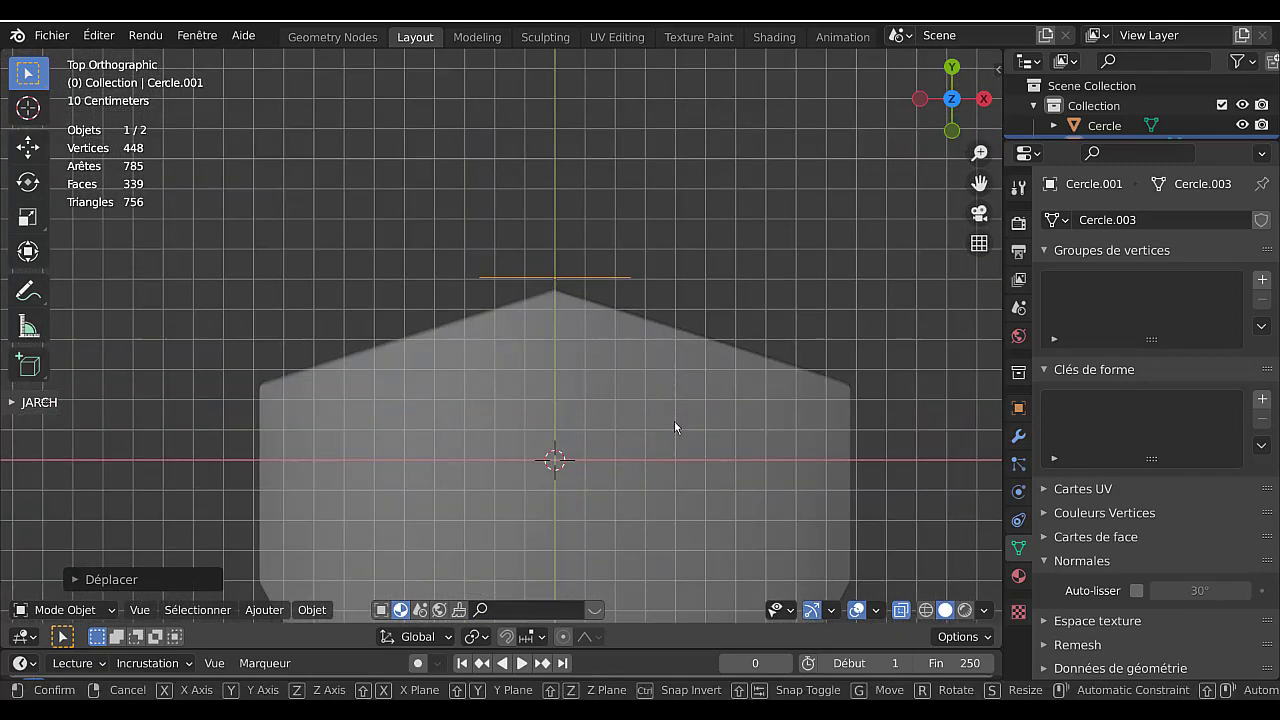
{"action": "key", "text": "g"}
{"action": "key", "text": "y"}
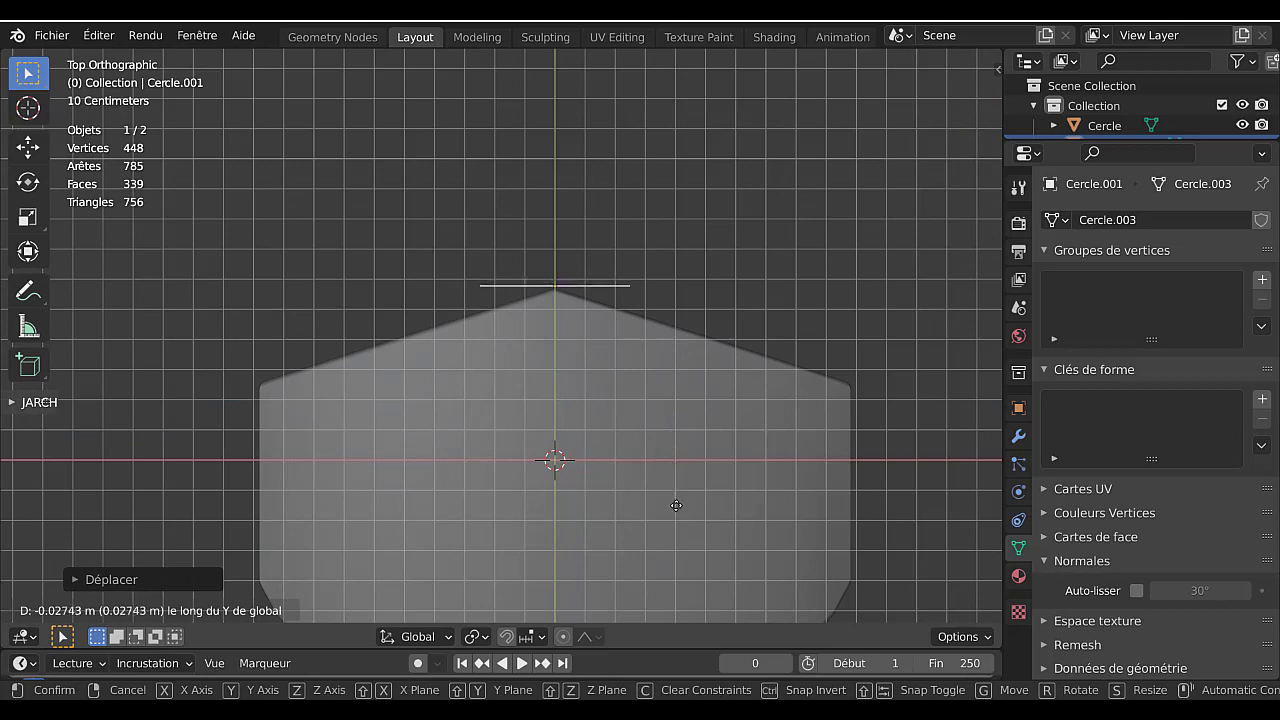
{"action": "left_click", "coordinate": [674, 505]}
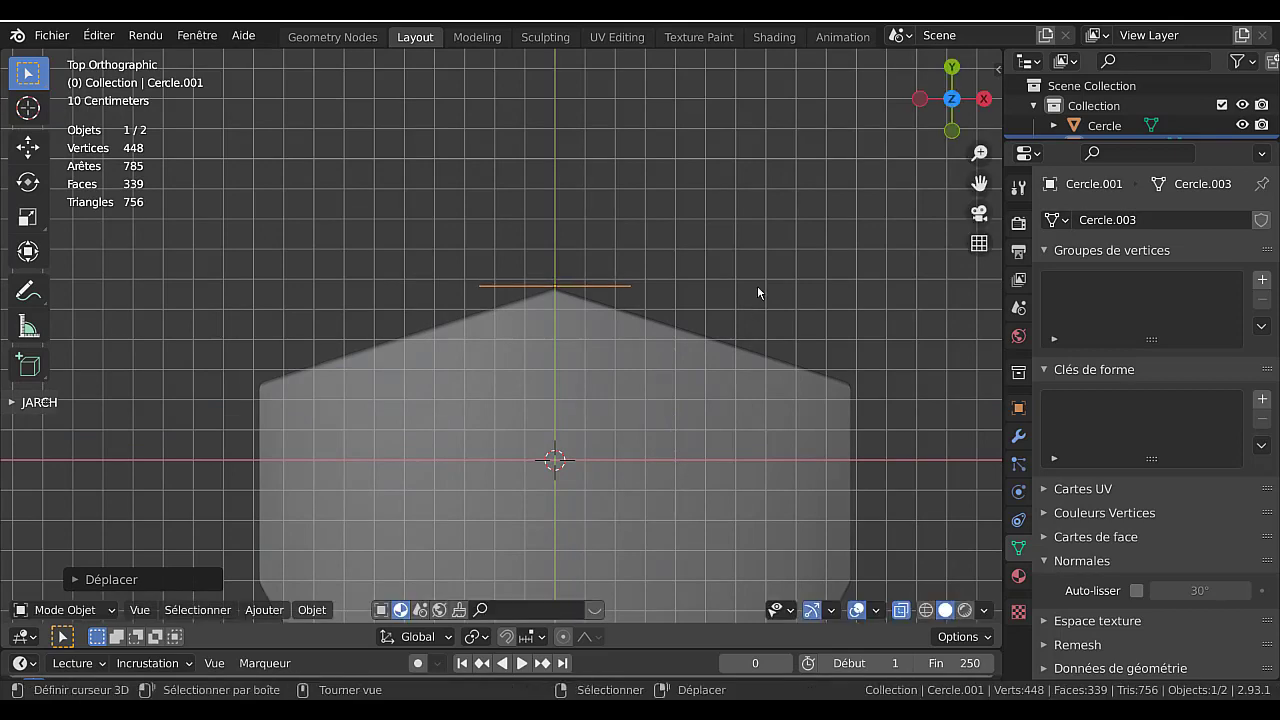
{"action": "key", "text": "KP_1"}
{"action": "key", "text": "ctrl+KP_1"}
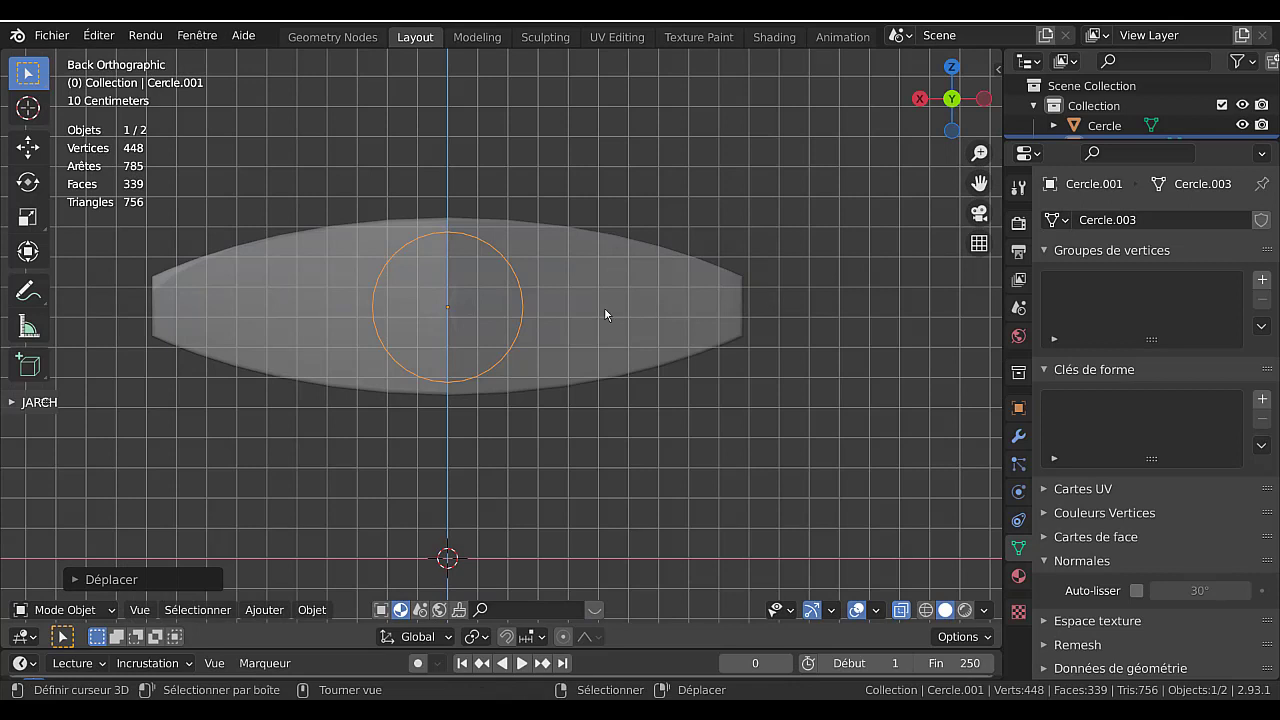
- With circle and housing selected, Knife Project the circle's outline onto the housing's back face
{"action": "left_click", "coordinate": [594, 337], "text": "shift"}
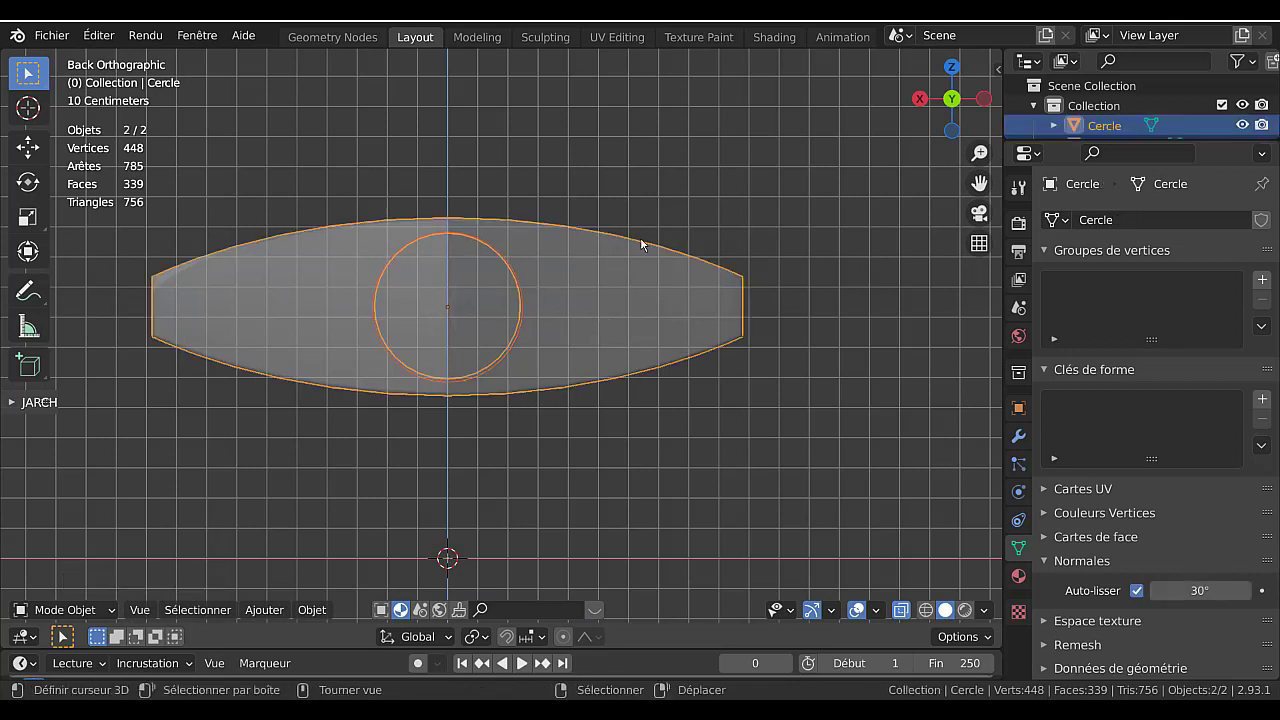
{"action": "key", "text": "Tab"}
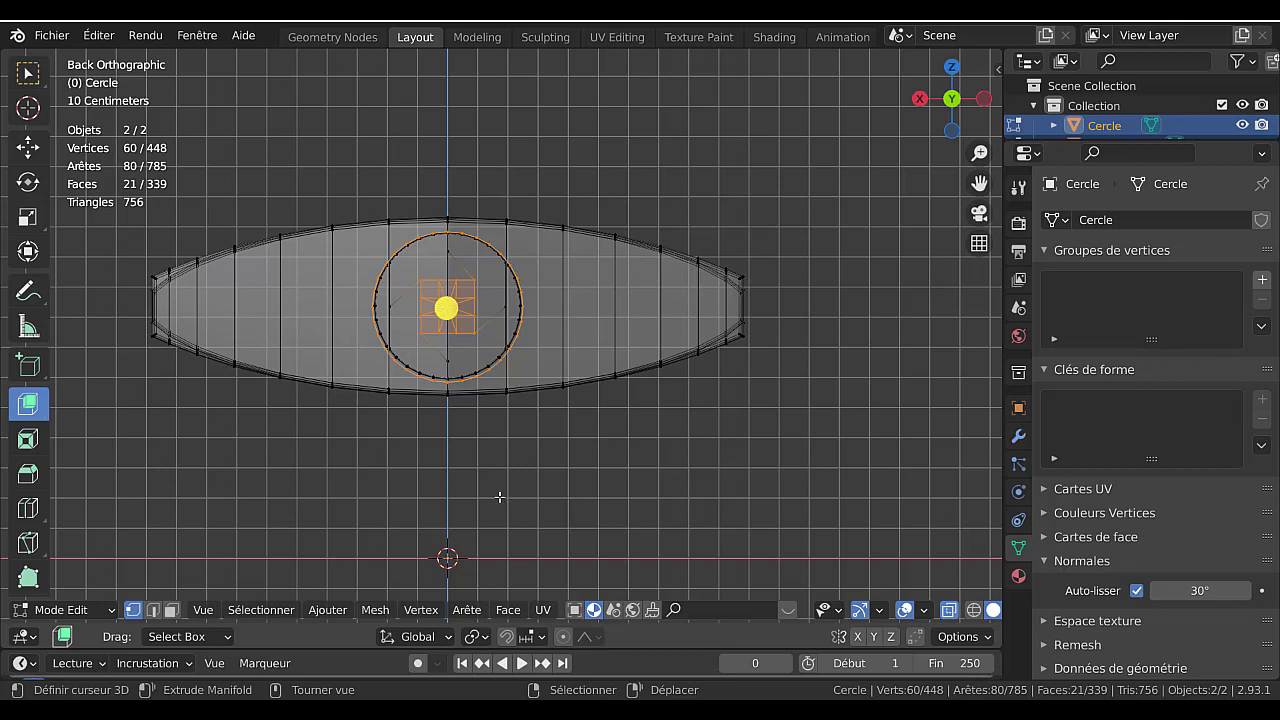
{"action": "key", "text": "alt+z"}
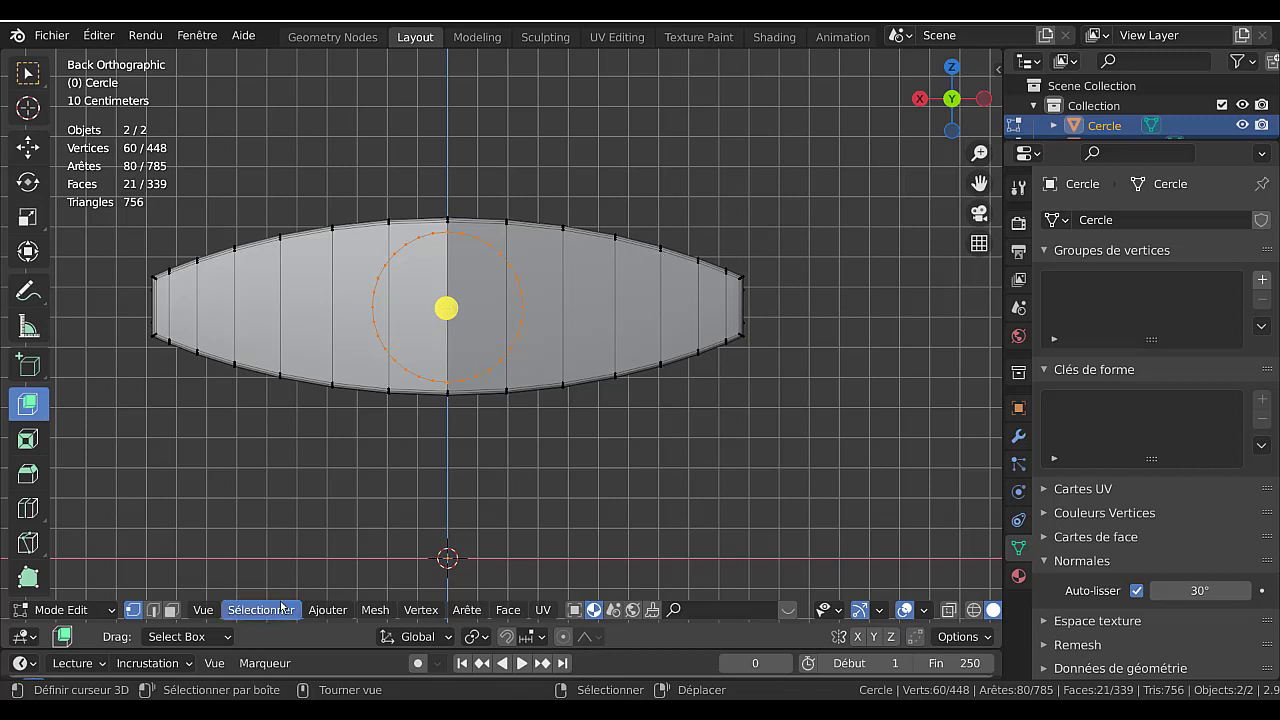
{"action": "left_click", "coordinate": [327, 610]}
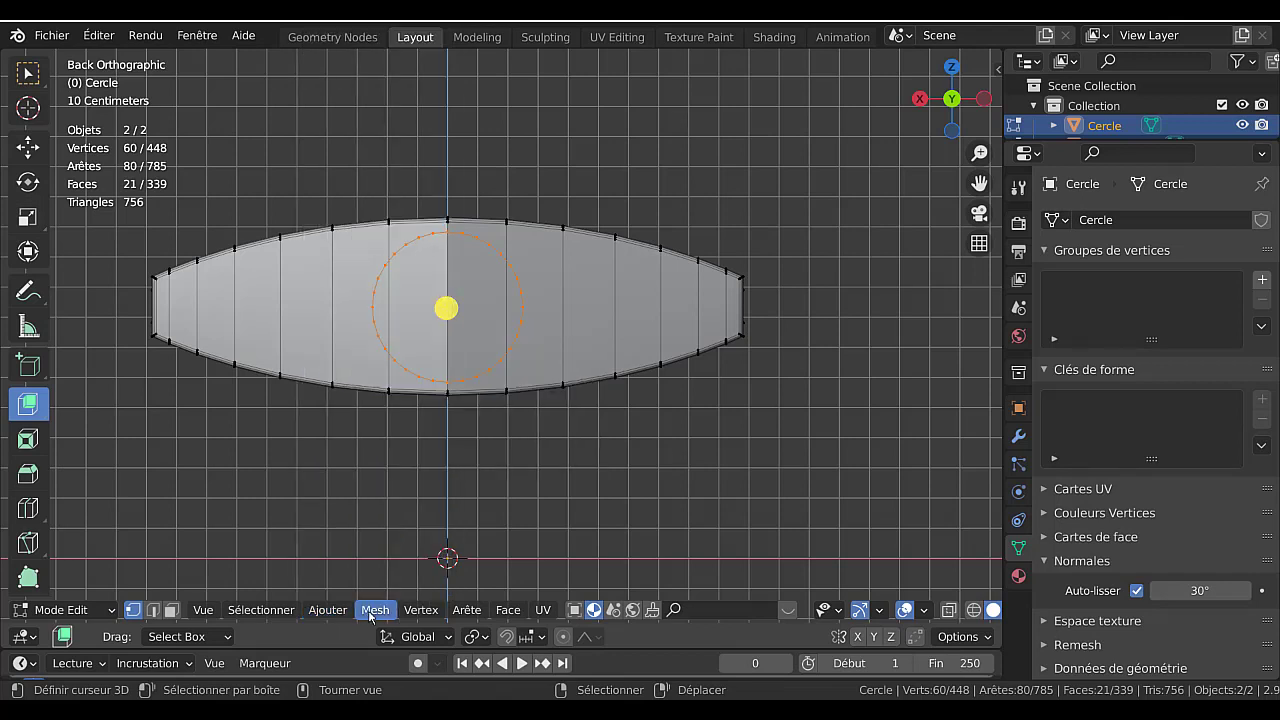
{"action": "left_click", "coordinate": [375, 610]}
{"action": "mouse_move", "coordinate": [405, 449]}
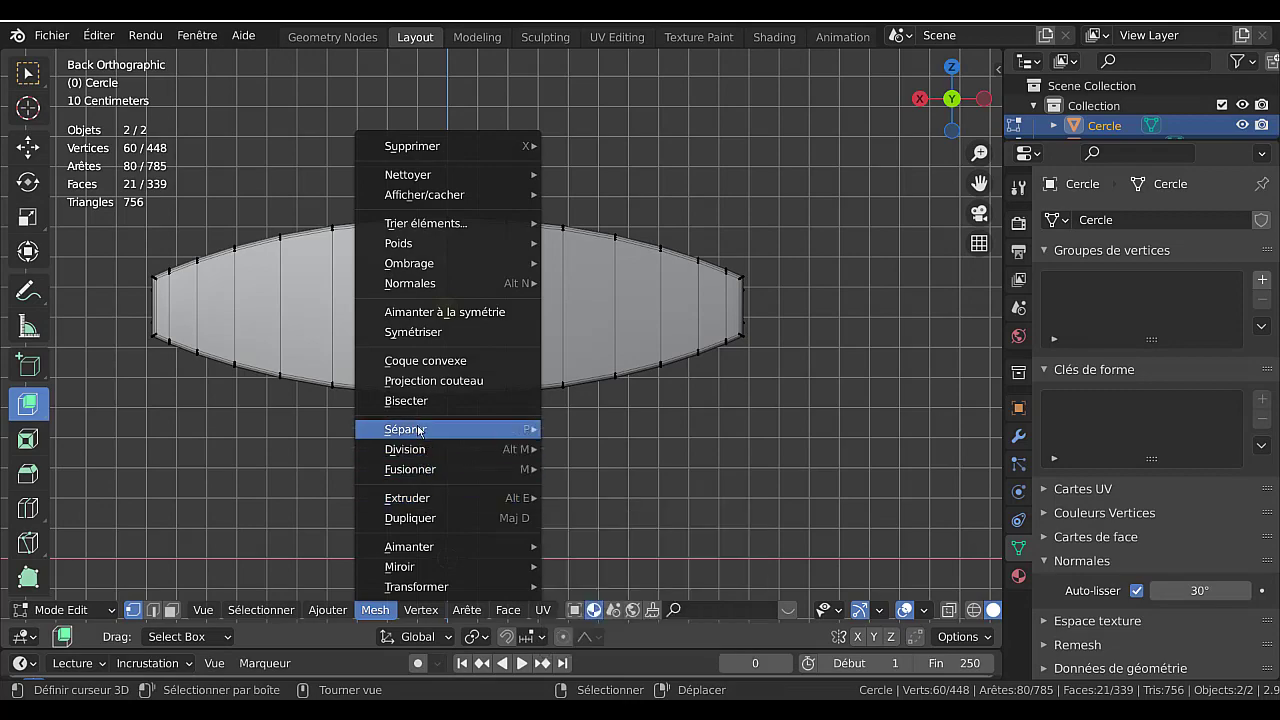
{"action": "left_click", "coordinate": [417, 385]}
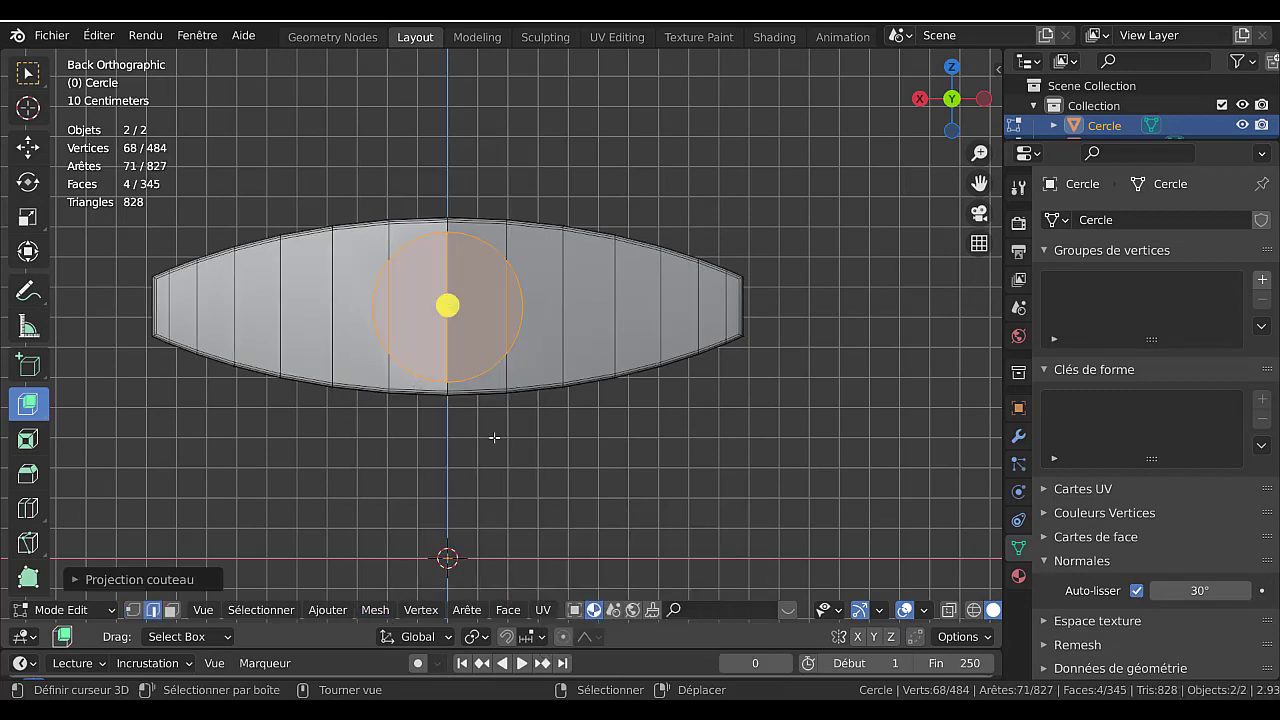
{"action": "mouse_move", "coordinate": [614, 448]}
{"action": "middle_mouse_down"}
{"action": "mouse_move", "coordinate": [547, 330]}
{"action": "mouse_move", "coordinate": [416, 314]}
{"action": "mouse_move", "coordinate": [578, 380]}
{"action": "middle_mouse_up"}
{"action": "scroll", "coordinate": [578, 380], "scroll_direction": "up", "scroll_amount": 2}
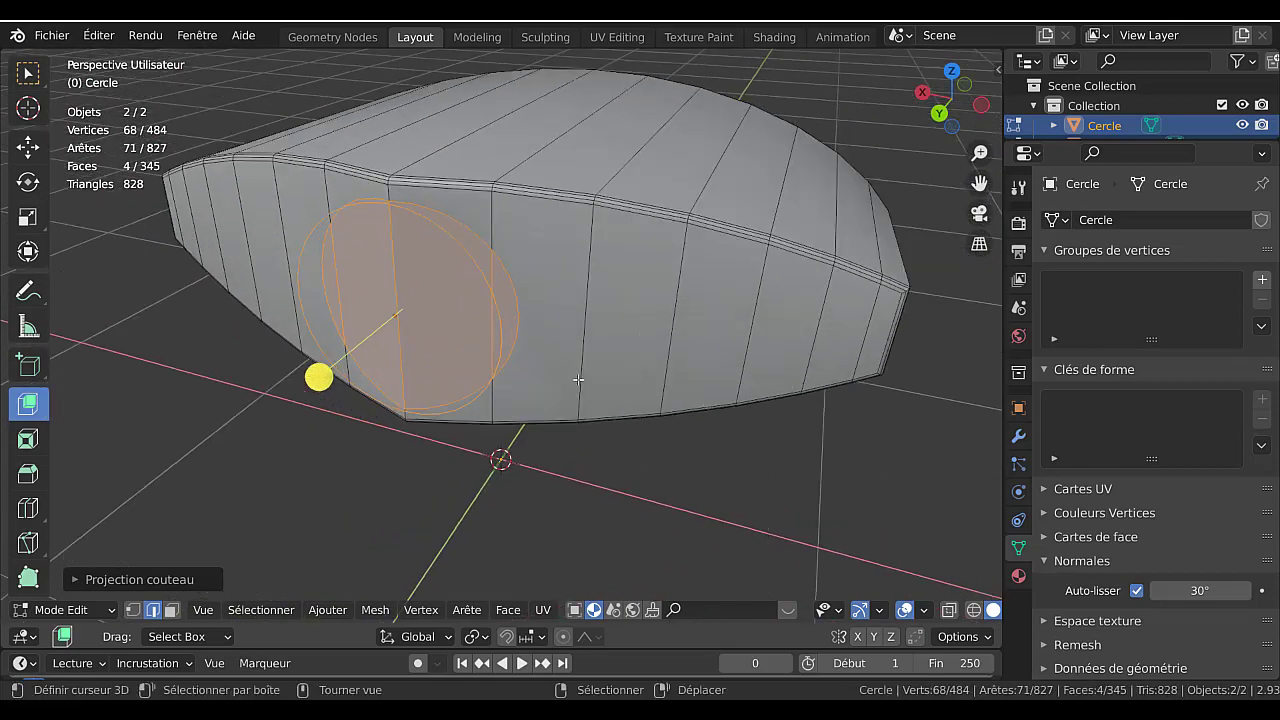
- Delete the cutter circle, leaving the housing selected at 452 vertices
{"action": "key", "text": "Tab"}
{"action": "left_click", "coordinate": [503, 340]}
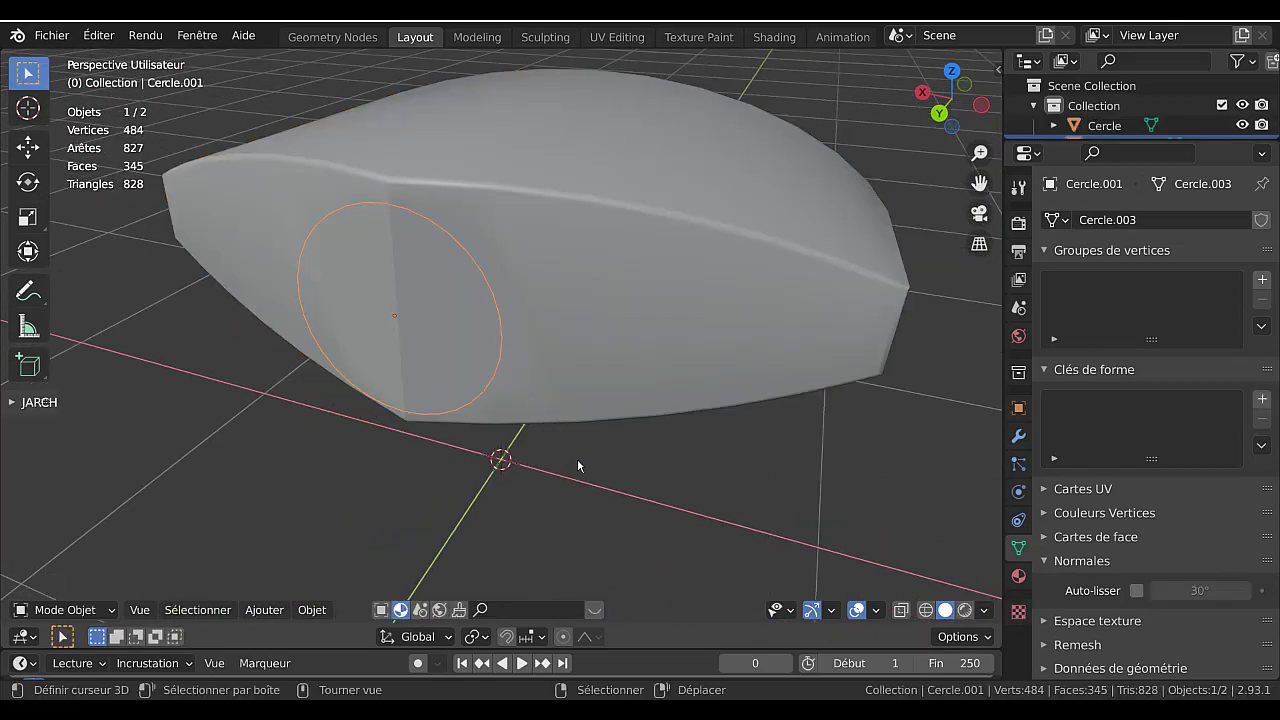
{"action": "middle_click_drag", "start_coordinate": [598, 471], "coordinate": [569, 463]}
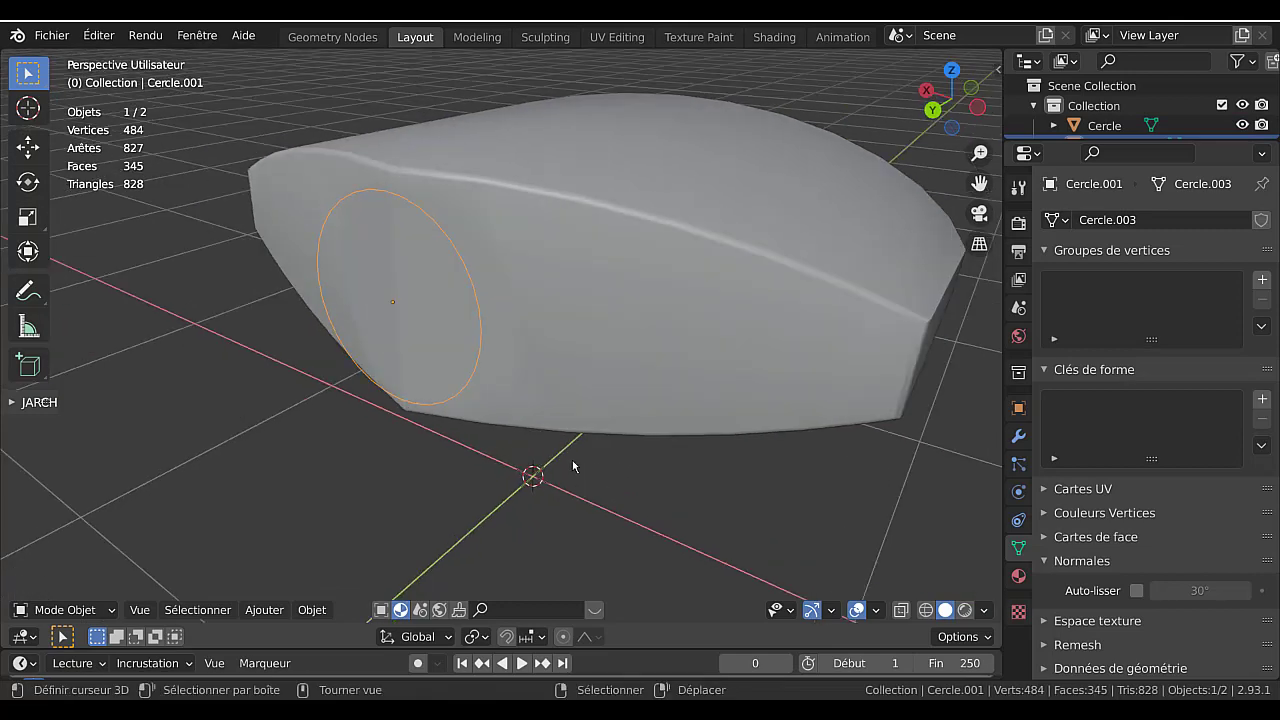
{"action": "key", "text": "x"}
{"action": "left_click", "coordinate": [500, 462]}
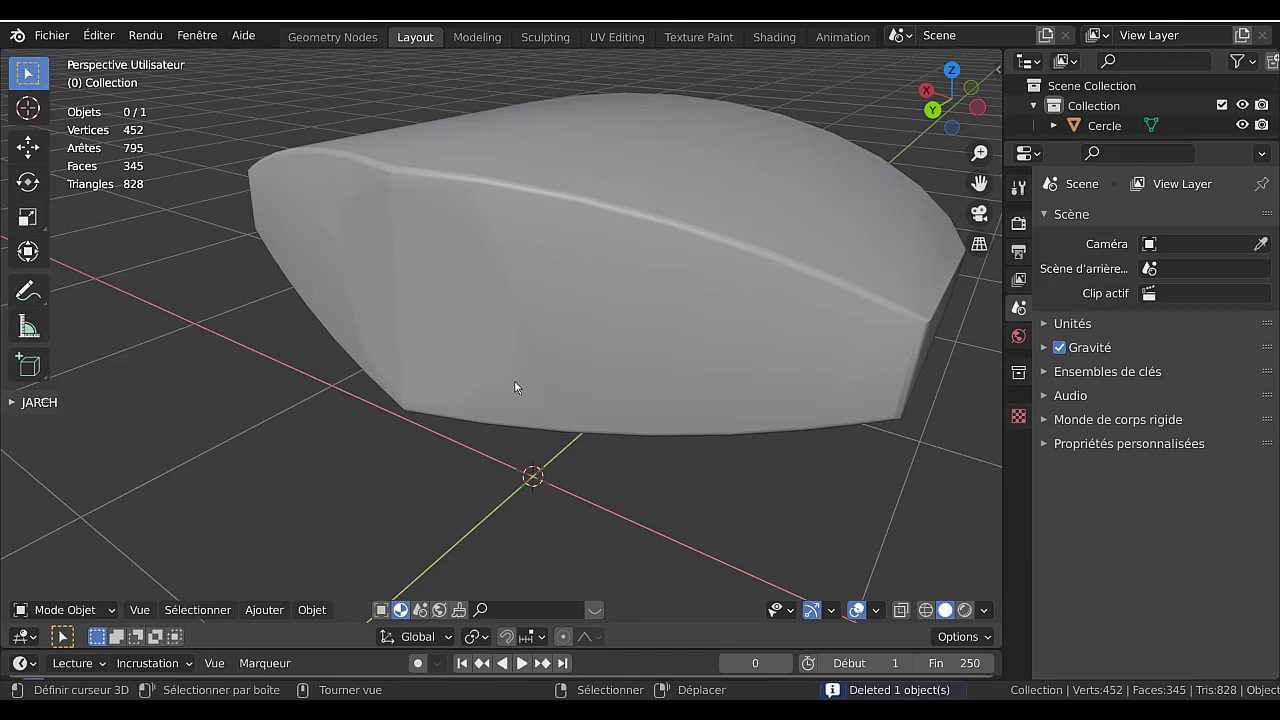
{"action": "left_click", "coordinate": [515, 388]}
- Extrude the circular back face and flatten its end with scale Y 0
{"action": "key", "text": "Tab"}
{"action": "middle_click_drag", "start_coordinate": [515, 390], "coordinate": [536, 418]}
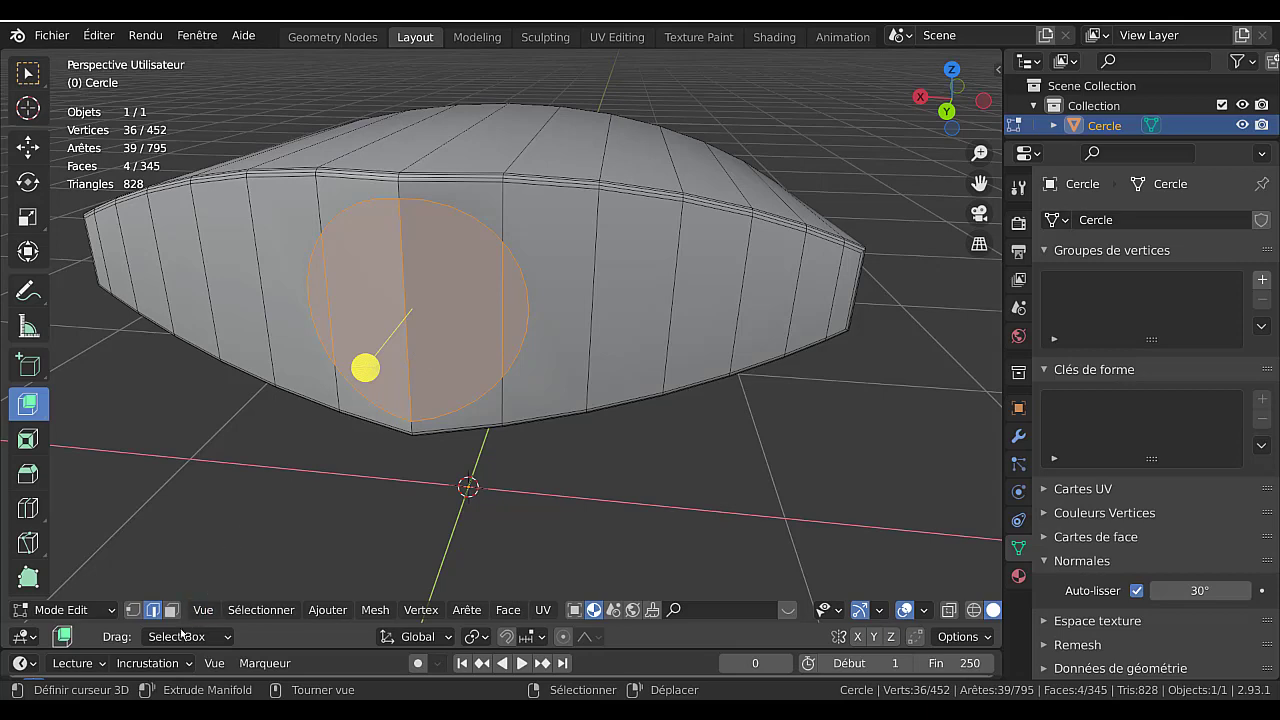
{"action": "middle_click_drag", "start_coordinate": [340, 430], "coordinate": [404, 397]}
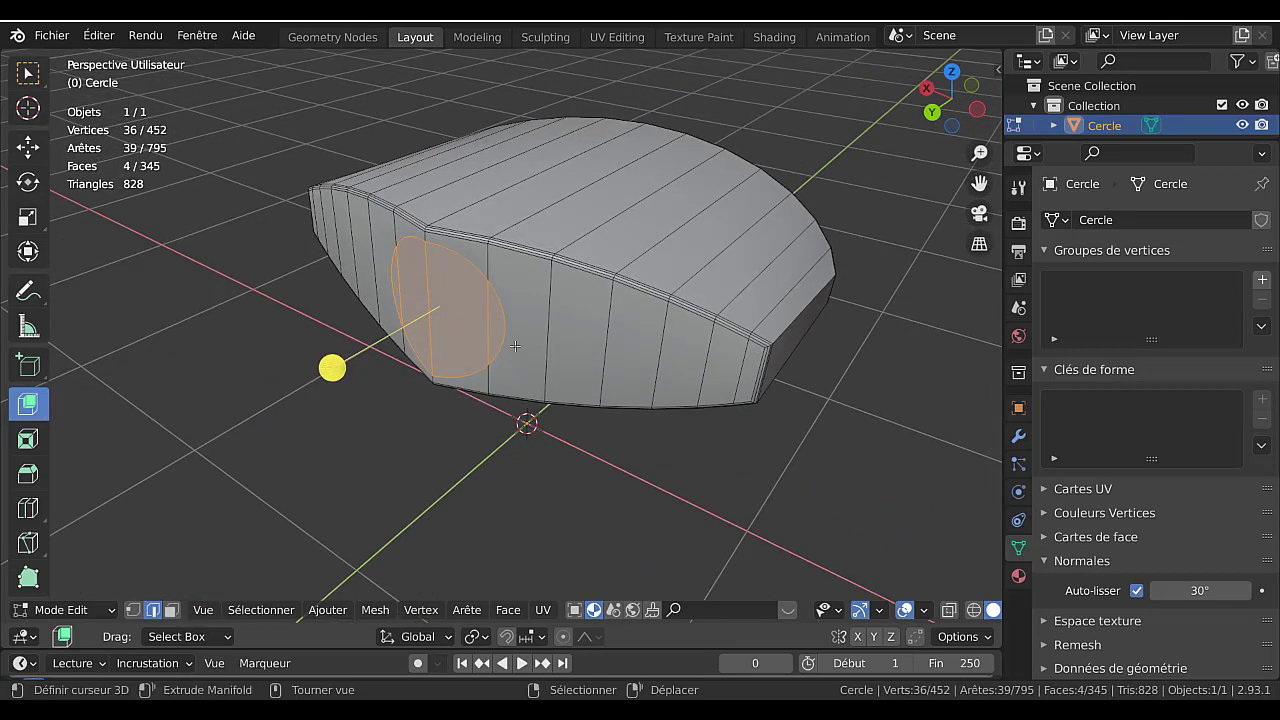
{"action": "key", "text": "e"}
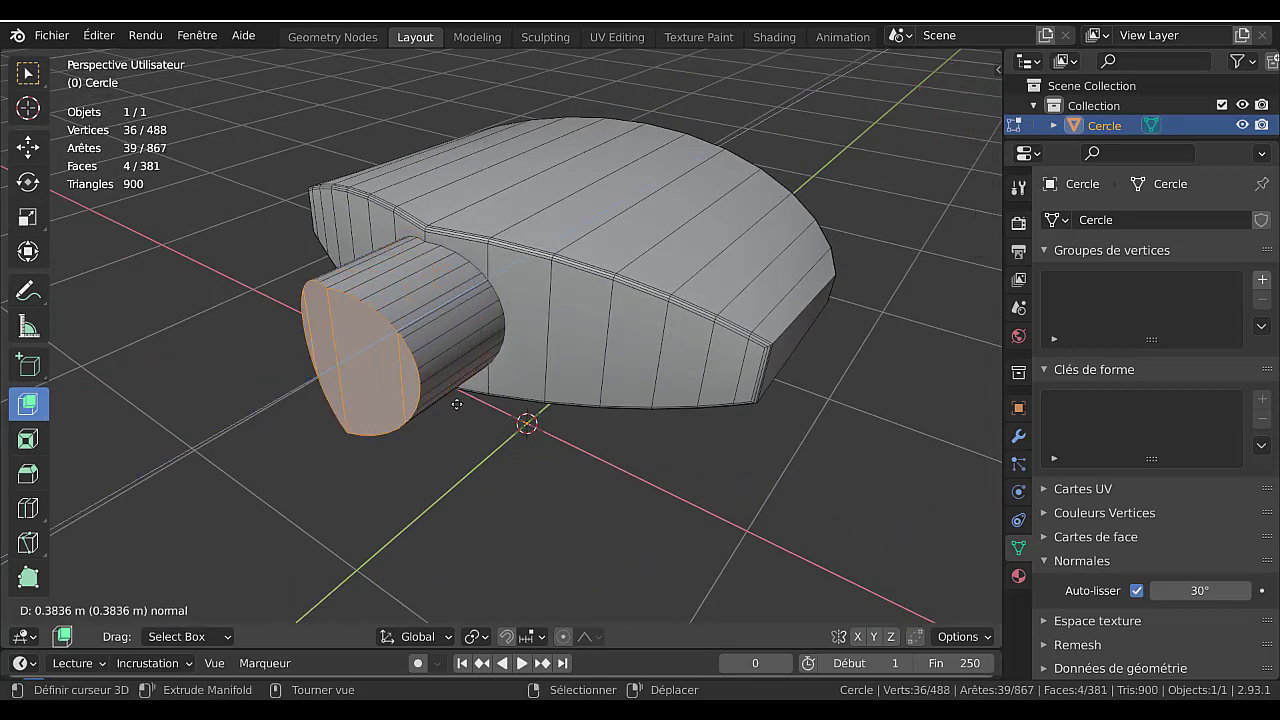
{"action": "left_click", "coordinate": [471, 420]}
{"action": "scroll", "coordinate": [471, 420], "scroll_direction": "down", "scroll_amount": 1}
{"action": "scroll", "coordinate": [471, 420], "scroll_direction": "down", "scroll_amount": 2}
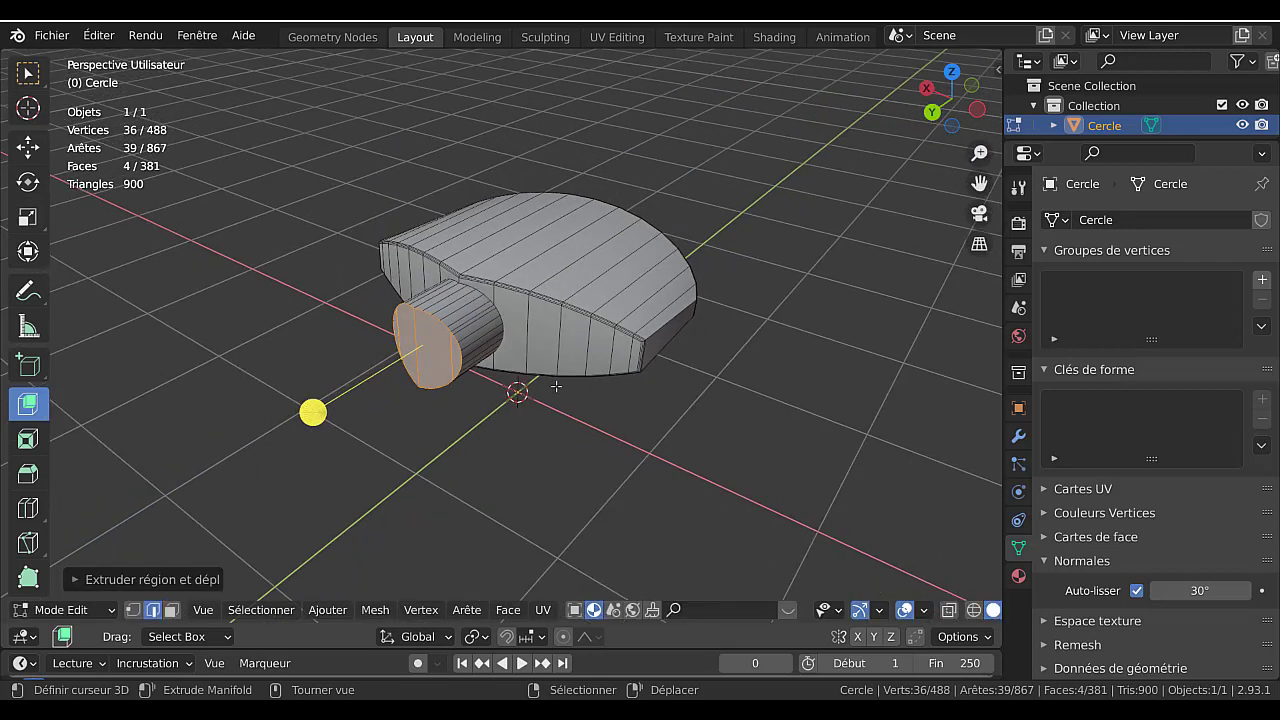
{"action": "type", "text": "sy"}
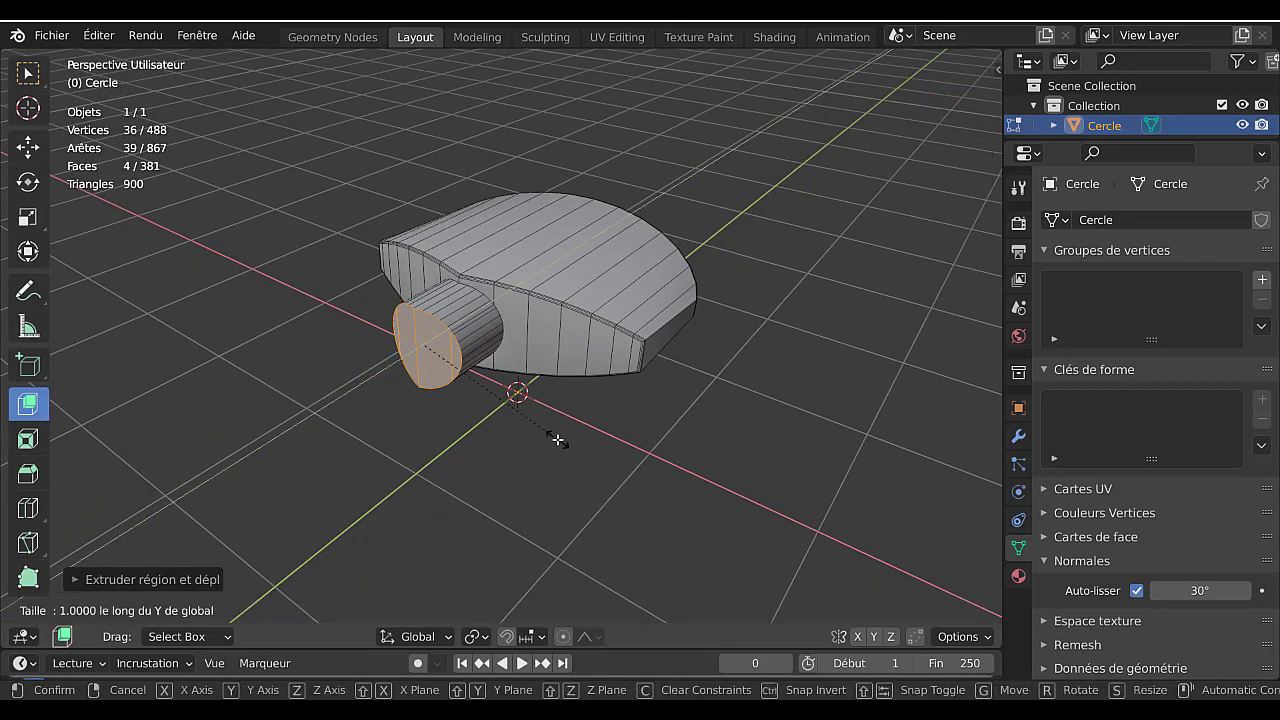
{"action": "type", "text": "0"}
{"action": "key", "text": "Return"}
- Scale the shaft's end face up slightly and move it outward along Y
{"action": "mouse_move", "coordinate": [557, 437]}
{"action": "middle_mouse_down"}
{"action": "mouse_move", "coordinate": [750, 382]}
{"action": "mouse_move", "coordinate": [734, 428]}
{"action": "middle_mouse_up"}
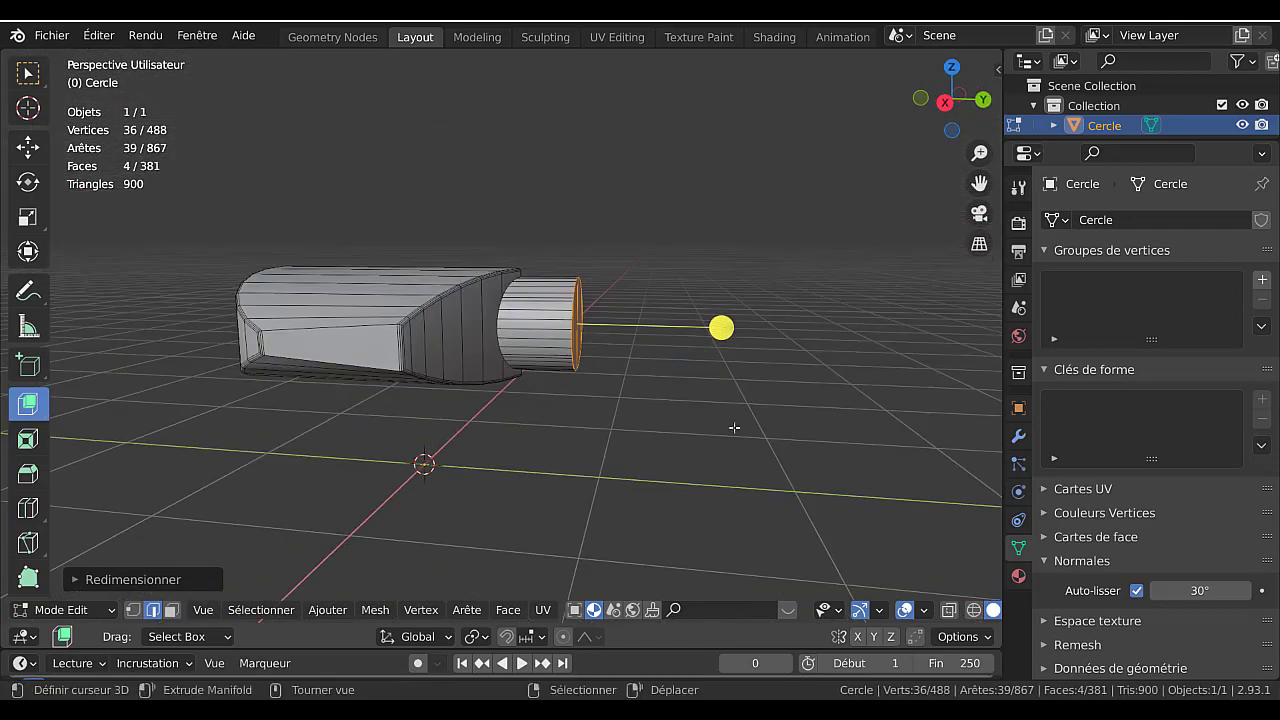
{"action": "key", "text": "s"}
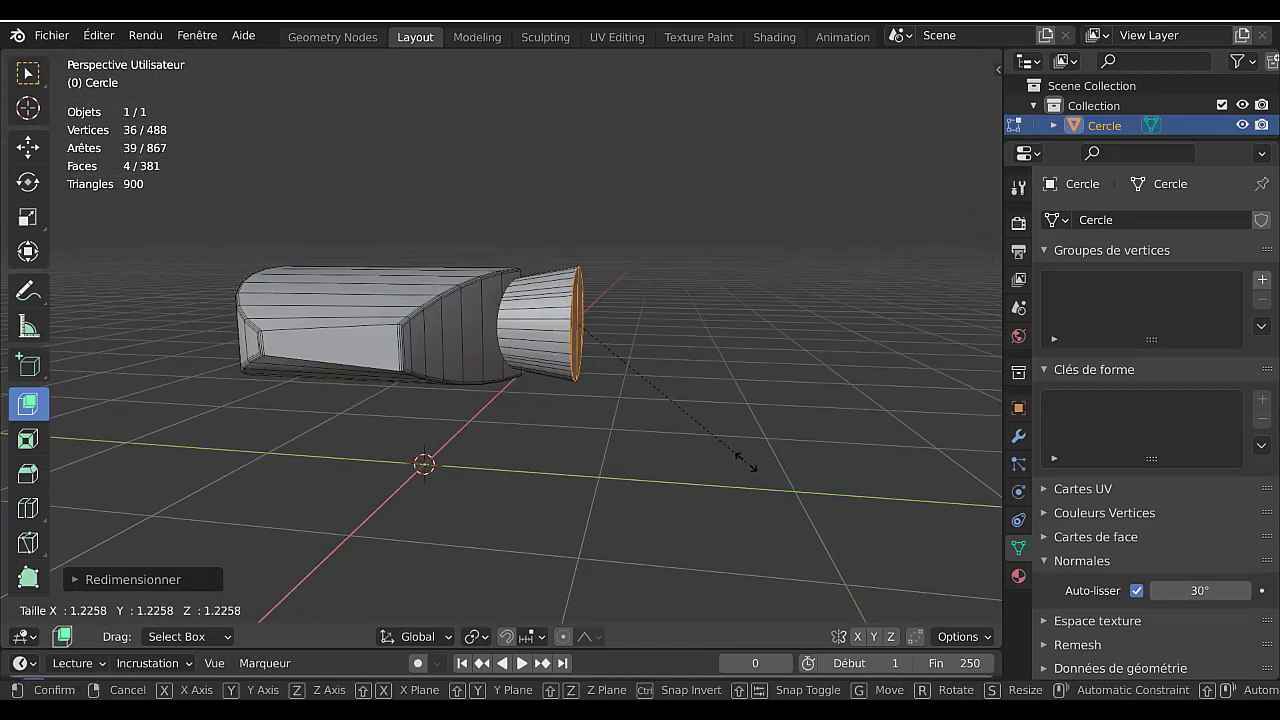
{"action": "left_click", "coordinate": [745, 463]}
{"action": "key", "text": "g"}
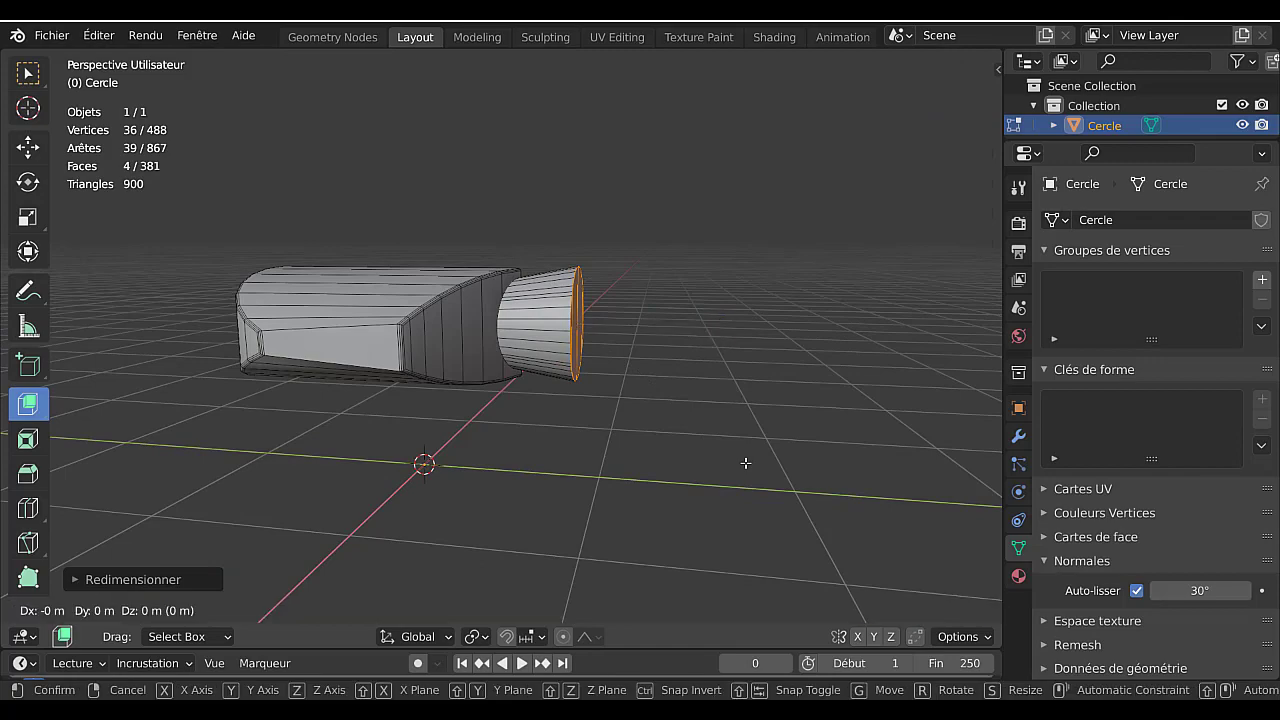
{"action": "key", "text": "y"}
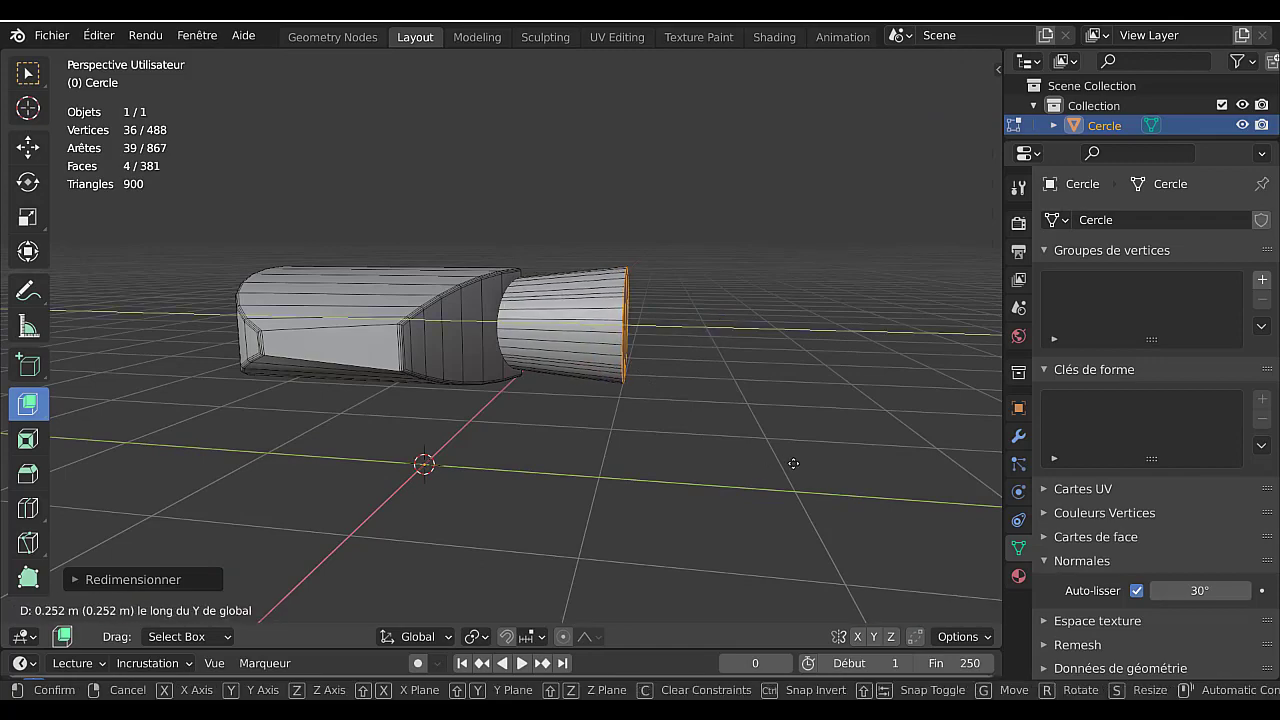
{"action": "left_click", "coordinate": [805, 464]}
- Inspect the new shaft in Object Mode, then return to Edit Mode
{"action": "key", "text": "Tab"}
{"action": "mouse_move", "coordinate": [805, 464]}
{"action": "middle_mouse_down"}
{"action": "mouse_move", "coordinate": [605, 493]}
{"action": "mouse_move", "coordinate": [448, 496]}
{"action": "mouse_move", "coordinate": [537, 497]}
{"action": "middle_mouse_up"}
{"action": "scroll", "coordinate": [450, 474], "scroll_direction": "up", "scroll_amount": 3}
{"action": "key", "text": "Tab"}
{"action": "scroll", "coordinate": [540, 470], "scroll_direction": "up", "scroll_amount": 3}
- Select the full edge loop where the shaft joins the housing
{"action": "key", "text": "Tab"}
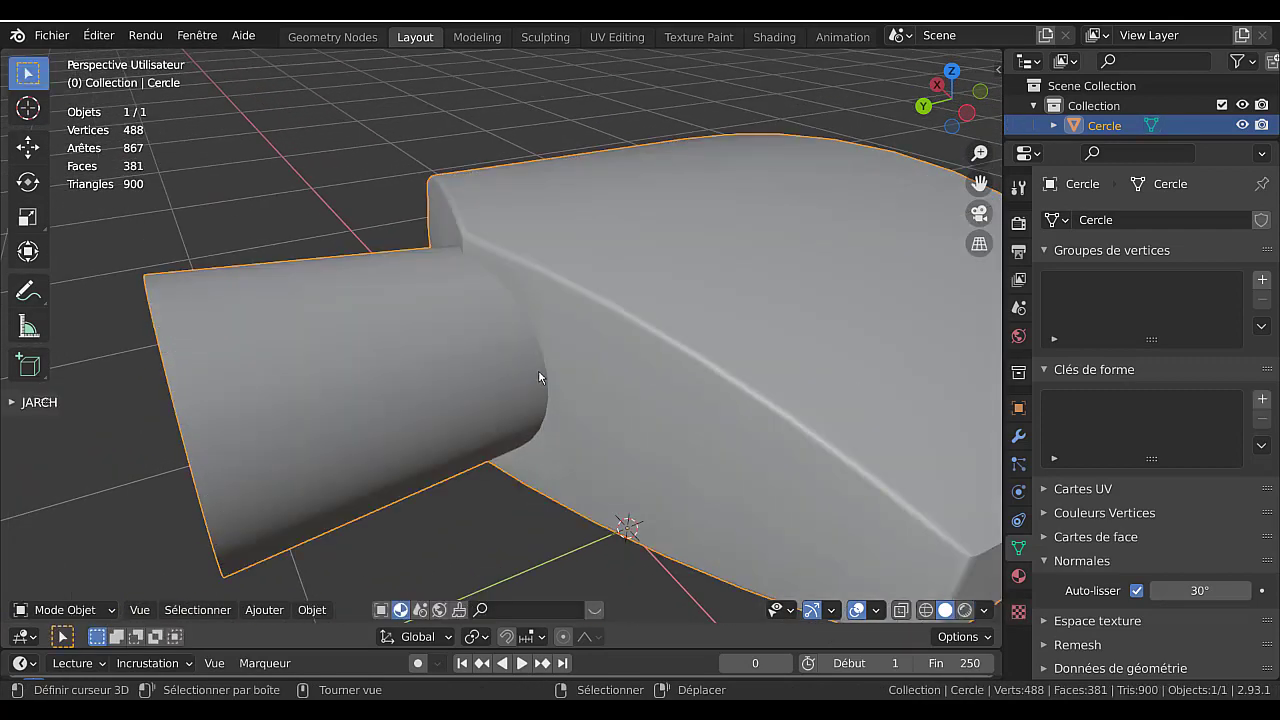
{"action": "key", "text": "Tab"}
{"action": "left_click", "coordinate": [545, 368], "text": "alt"}
{"action": "left_click", "coordinate": [523, 486], "text": "alt"}
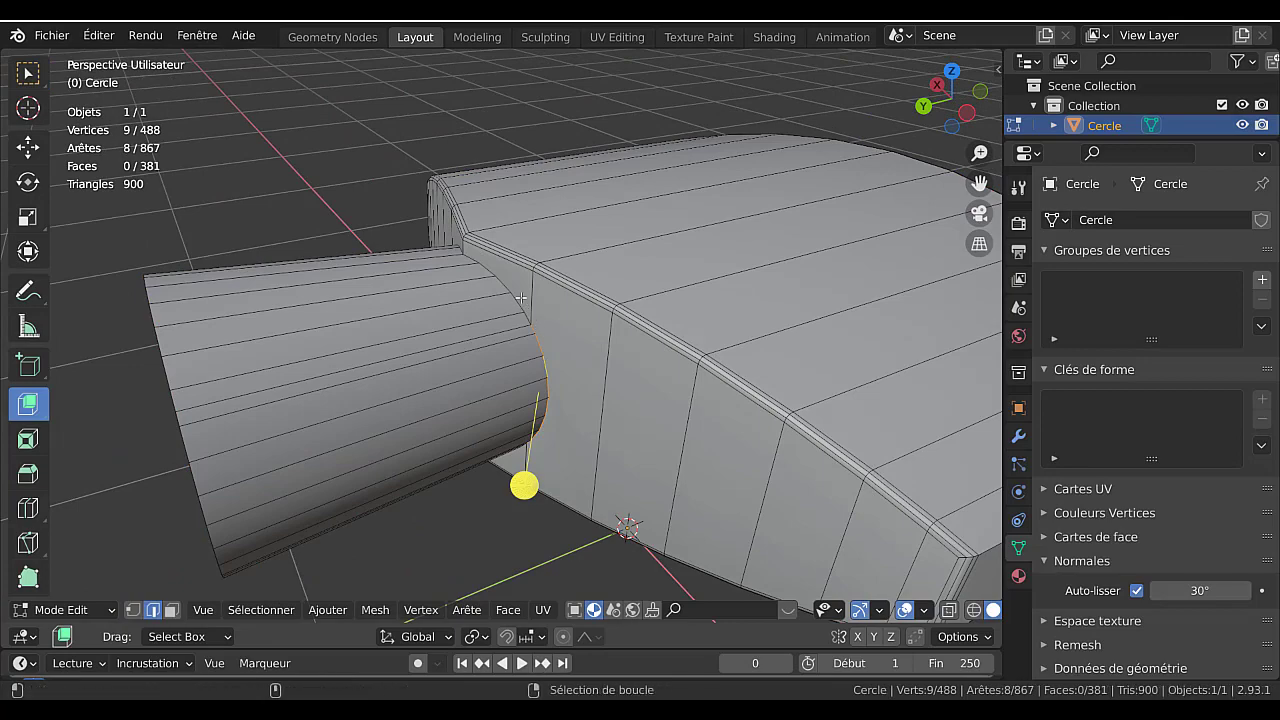
{"action": "mouse_move", "coordinate": [491, 394]}
{"action": "middle_mouse_down"}
{"action": "mouse_move", "coordinate": [749, 358]}
{"action": "mouse_move", "coordinate": [466, 299]}
{"action": "middle_mouse_up"}
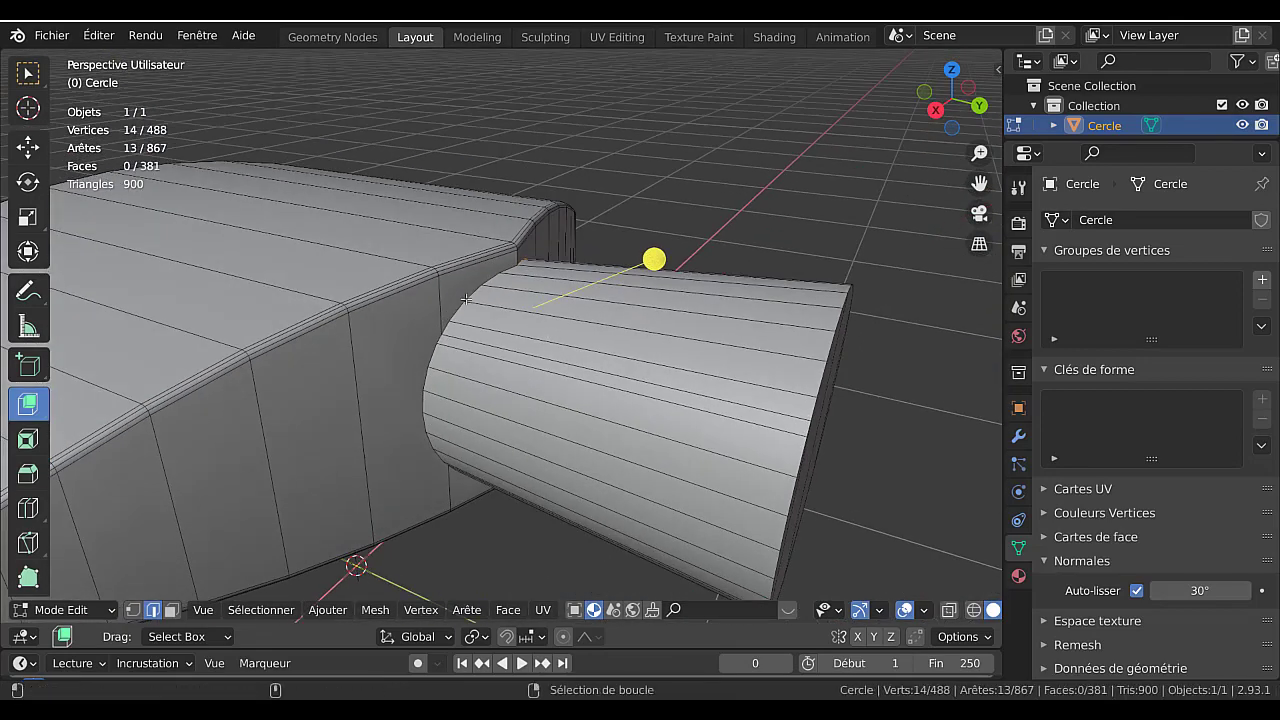
{"action": "left_click", "coordinate": [446, 469], "text": "alt+shift"}
{"action": "middle_click_drag", "start_coordinate": [446, 469], "coordinate": [430, 400]}
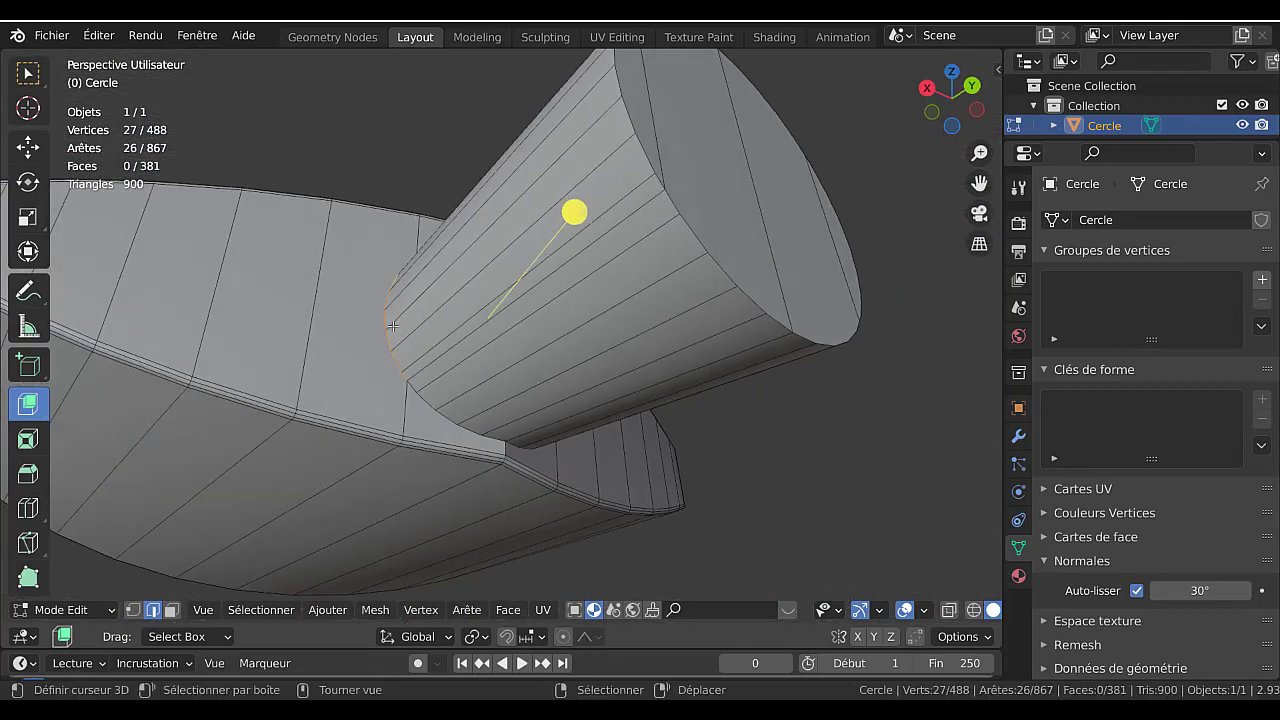
{"action": "left_click", "coordinate": [425, 392], "text": "shift"}
{"action": "left_click", "coordinate": [500, 437], "text": "alt+shift"}
{"action": "mouse_move", "coordinate": [545, 443]}
{"action": "middle_mouse_down"}
{"action": "mouse_move", "coordinate": [514, 434]}
{"action": "mouse_move", "coordinate": [602, 422]}
{"action": "mouse_move", "coordinate": [667, 463]}
{"action": "middle_mouse_up"}
{"action": "left_click", "coordinate": [514, 434], "text": "alt+shift"}
- Bevel the junction loop with three segments, raising the mesh to 596 vertices
{"action": "key", "text": "ctrl+b"}
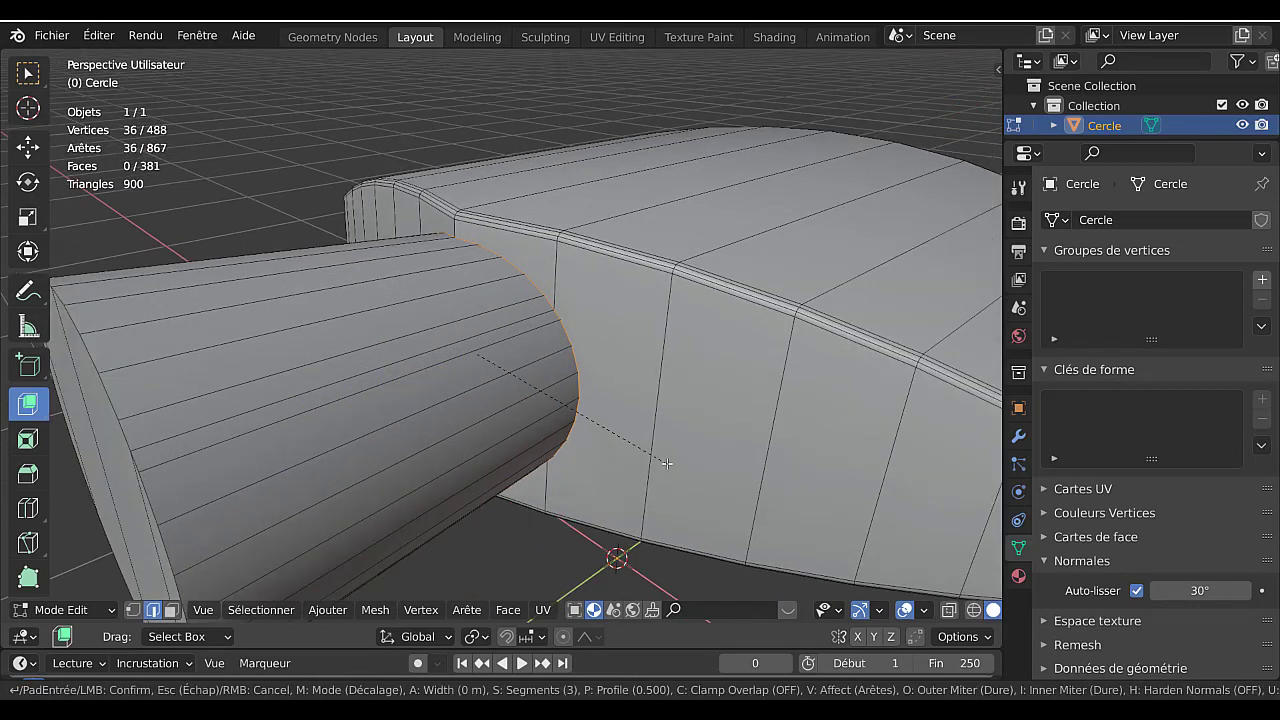
{"action": "left_click", "coordinate": [717, 471]}
{"action": "key", "text": "Tab"}
{"action": "mouse_move", "coordinate": [697, 480]}
{"action": "middle_mouse_down"}
{"action": "mouse_move", "coordinate": [548, 448]}
{"action": "mouse_move", "coordinate": [705, 297]}
{"action": "mouse_move", "coordinate": [748, 299]}
{"action": "mouse_move", "coordinate": [797, 369]}
{"action": "mouse_move", "coordinate": [749, 523]}
{"action": "mouse_move", "coordinate": [615, 454]}
{"action": "mouse_move", "coordinate": [814, 379]}
{"action": "middle_mouse_up"}
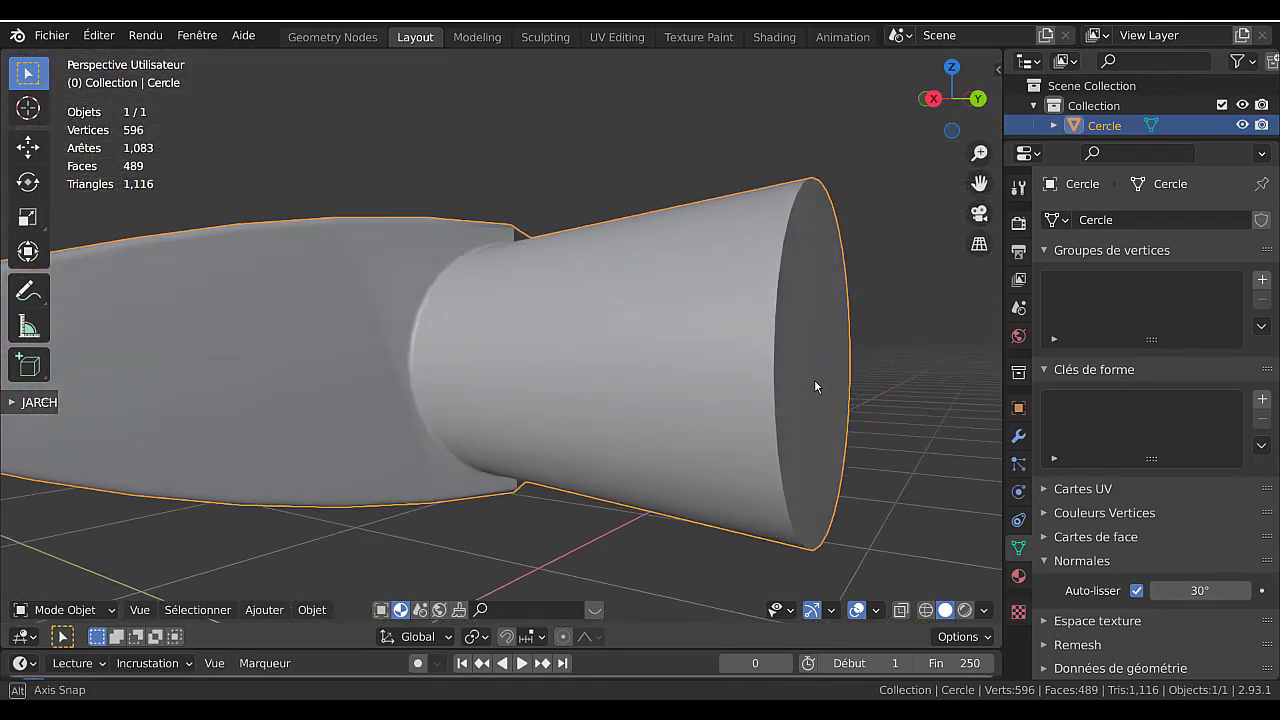
- Switch the viewport to Rendered shading to preview the chrome
{"action": "left_click", "coordinate": [964, 606]}
{"action": "scroll", "coordinate": [723, 471], "scroll_direction": "down", "scroll_amount": 3}
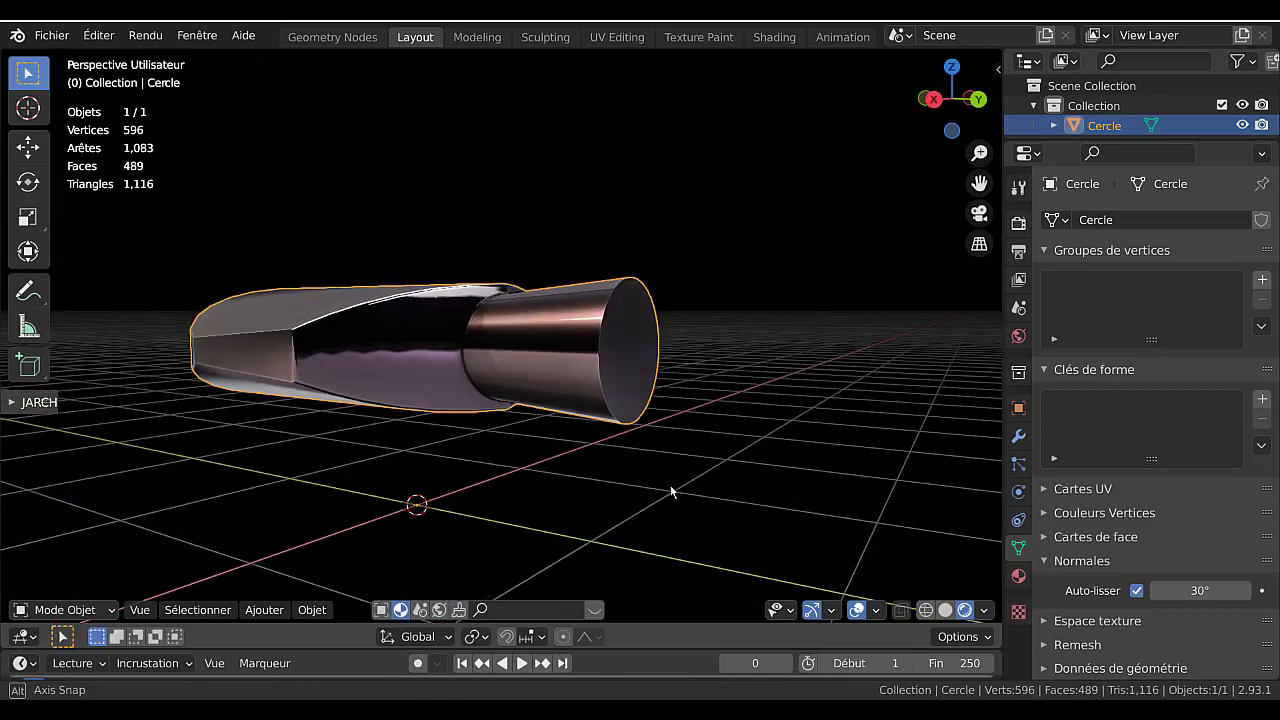
{"action": "mouse_move", "coordinate": [723, 471]}
{"action": "middle_mouse_down"}
{"action": "mouse_move", "coordinate": [516, 473]}
{"action": "mouse_move", "coordinate": [472, 383]}
{"action": "mouse_move", "coordinate": [505, 296]}
{"action": "mouse_move", "coordinate": [594, 300]}
{"action": "mouse_move", "coordinate": [657, 379]}
{"action": "mouse_move", "coordinate": [661, 438]}
{"action": "middle_mouse_up"}
- Select the shaft's end cap faces and delete them, leaving an open tube
{"action": "key", "text": "Tab"}
{"action": "left_click", "coordinate": [580, 386]}
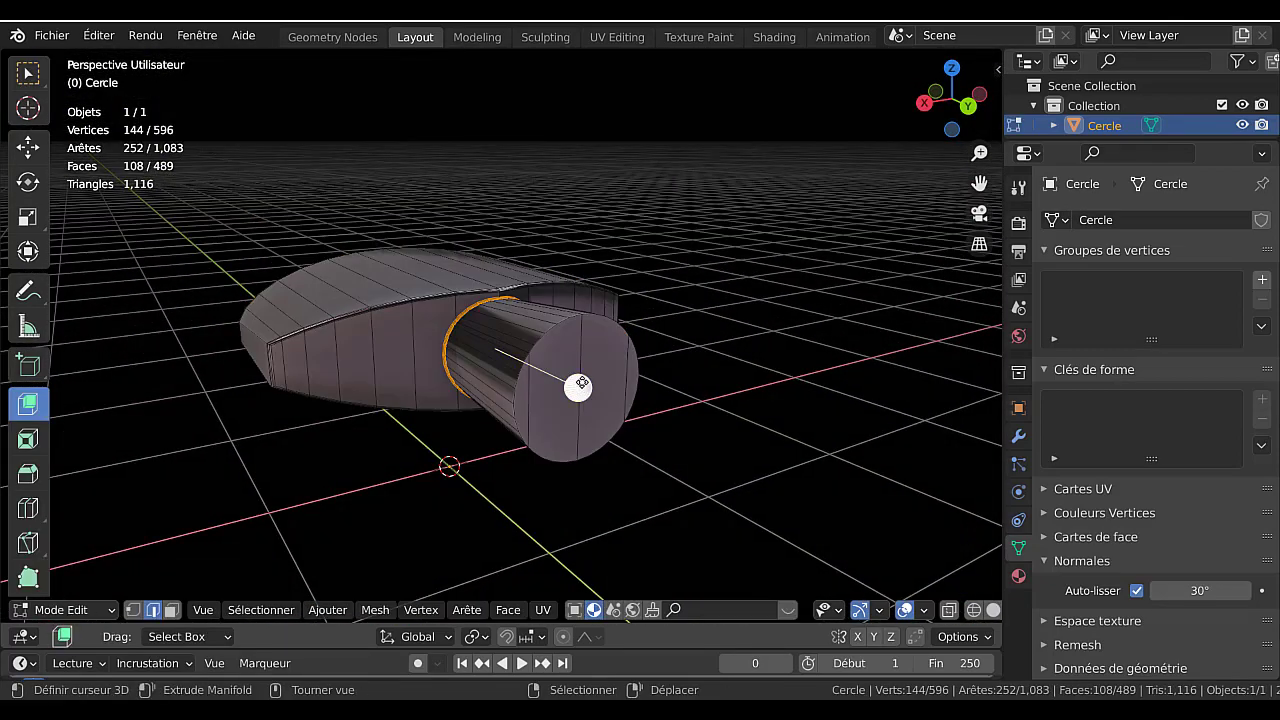
{"action": "left_click", "coordinate": [174, 611]}
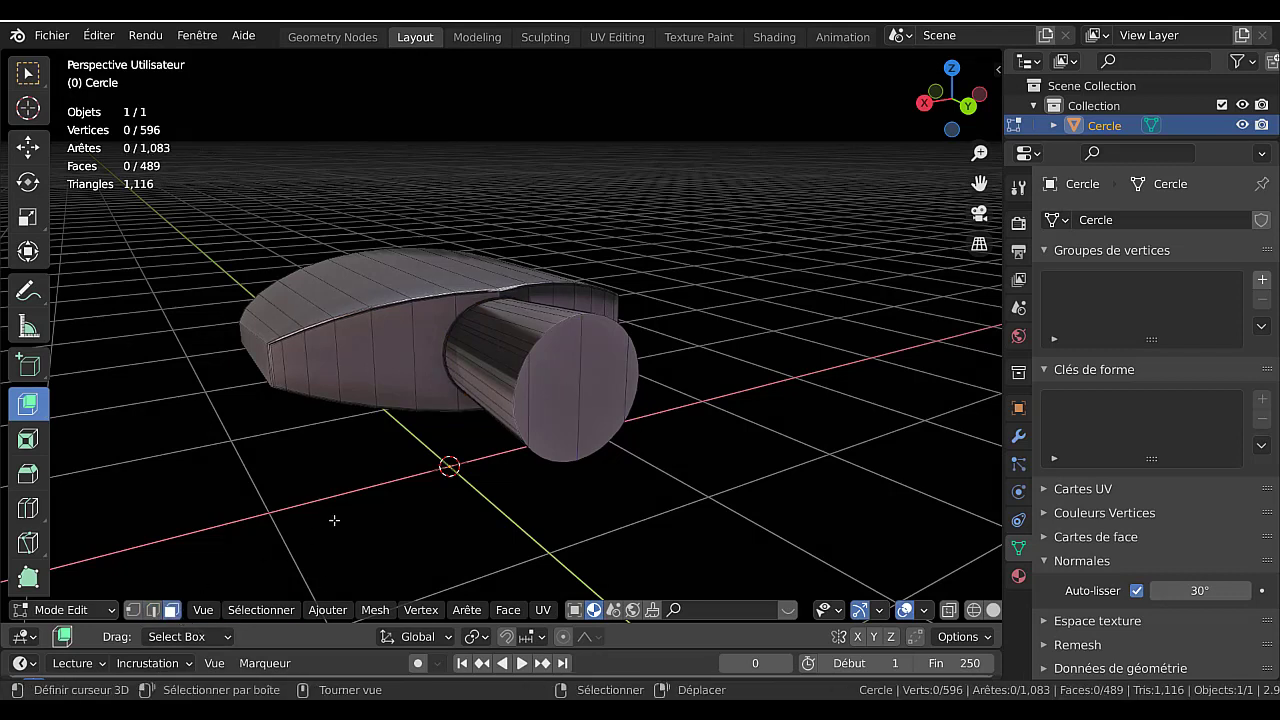
{"action": "left_click", "coordinate": [524, 402]}
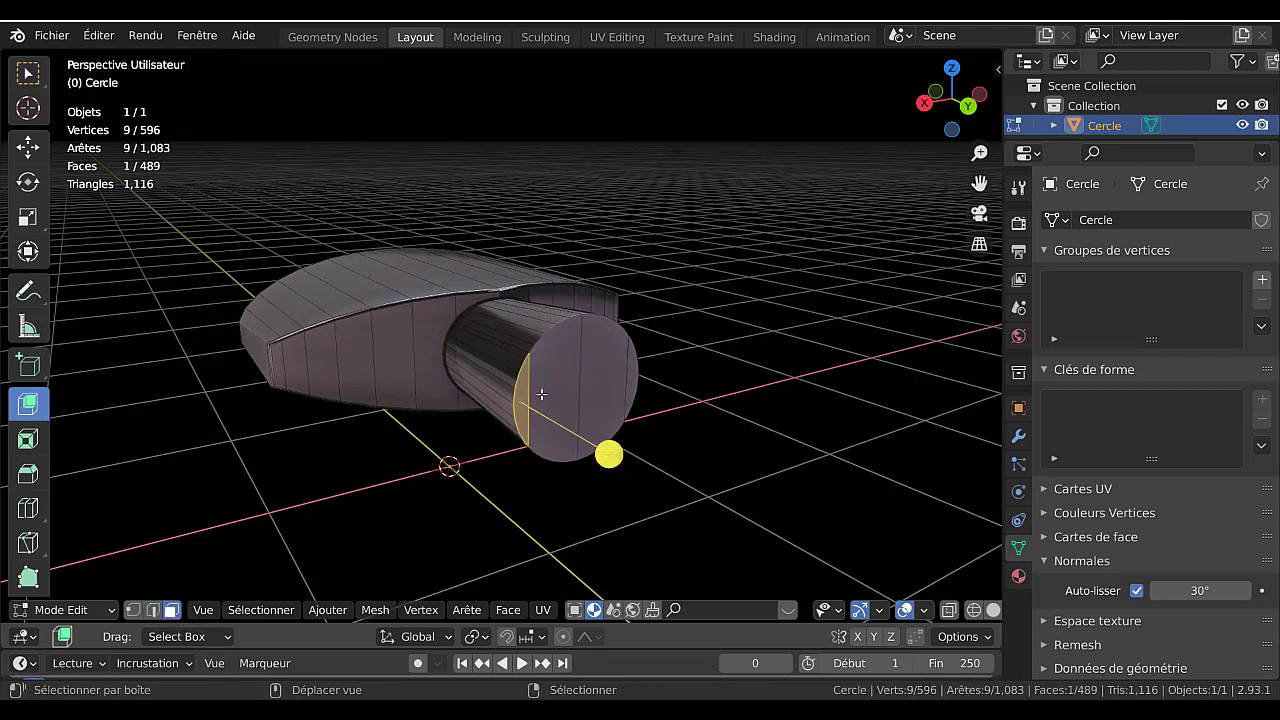
{"action": "left_click", "coordinate": [560, 392]}
{"action": "left_click", "coordinate": [605, 383], "text": "shift"}
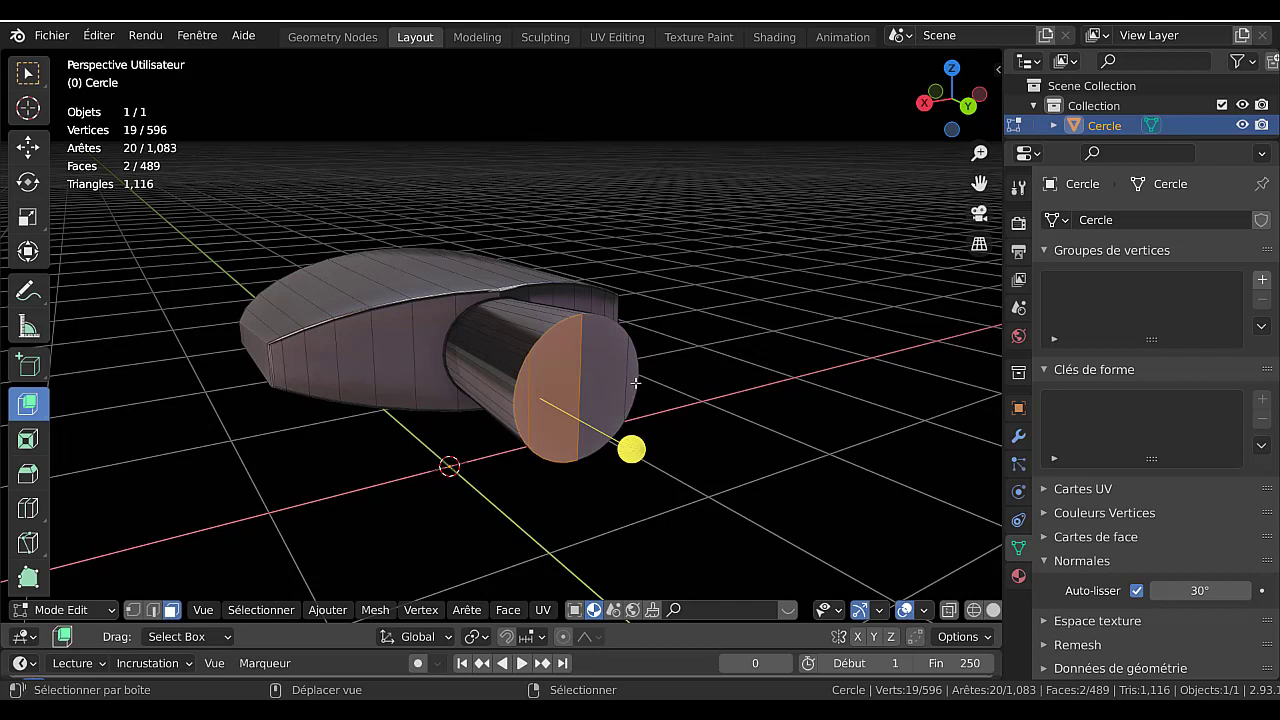
{"action": "left_click", "coordinate": [620, 380], "text": "shift"}
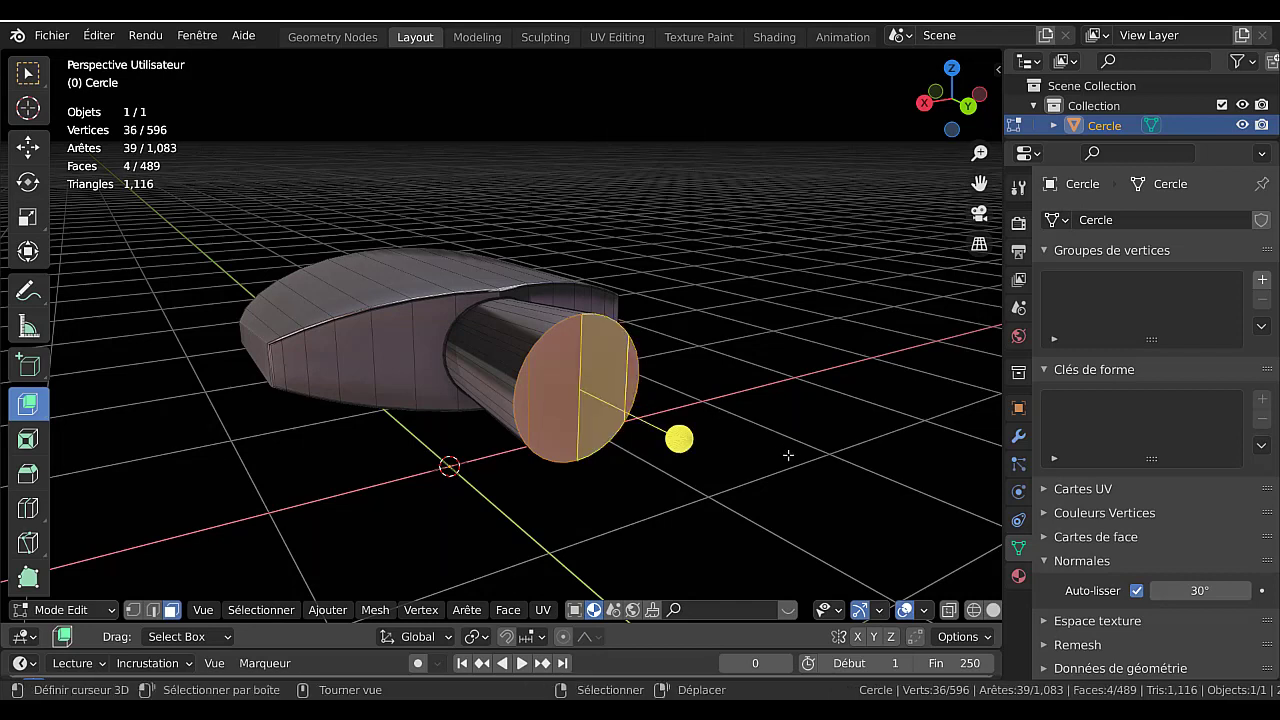
{"action": "key", "text": "x"}
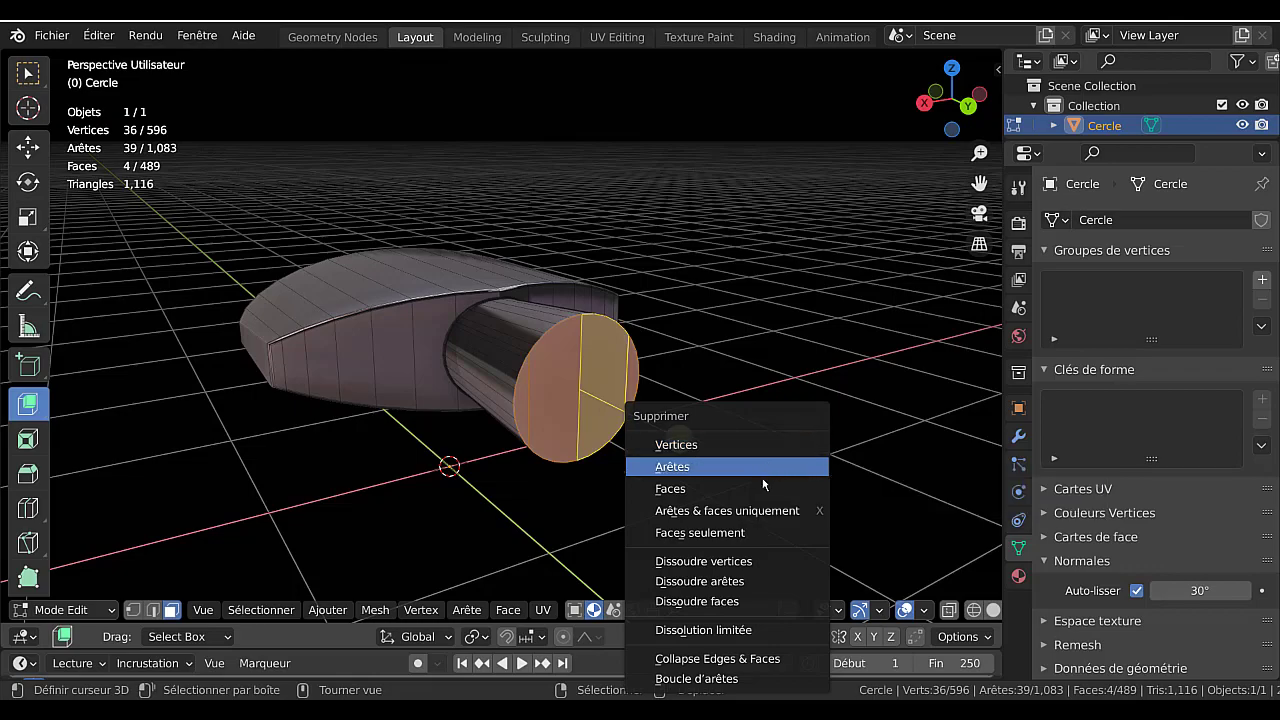
{"action": "left_click", "coordinate": [758, 485]}
- Widen the 3D view and orbit to view the hollow shaft and cross-recessed disc from the side
{"action": "key", "text": "Tab"}
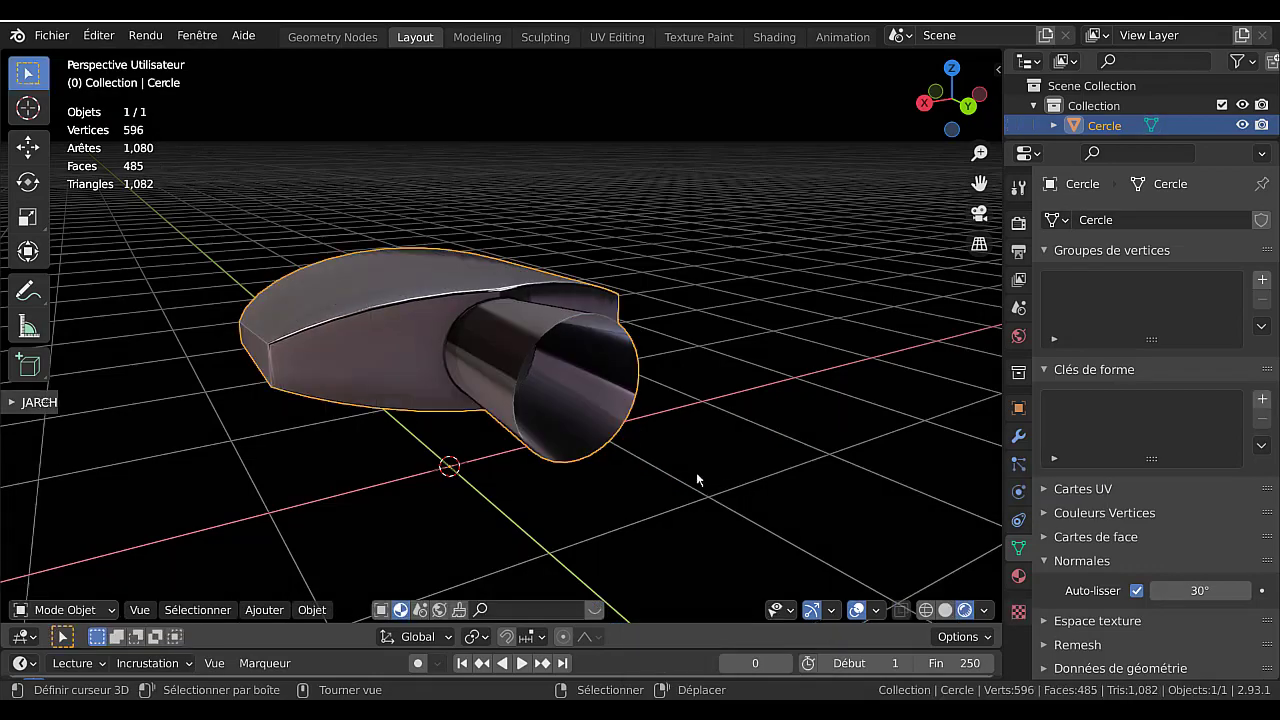
{"action": "mouse_move", "coordinate": [754, 485]}
{"action": "middle_mouse_down"}
{"action": "mouse_move", "coordinate": [862, 478]}
{"action": "mouse_move", "coordinate": [746, 435]}
{"action": "mouse_move", "coordinate": [877, 437]}
{"action": "mouse_move", "coordinate": [900, 460]}
{"action": "mouse_move", "coordinate": [892, 502]}
{"action": "mouse_move", "coordinate": [775, 432]}
{"action": "mouse_move", "coordinate": [751, 455]}
{"action": "mouse_move", "coordinate": [786, 450]}
{"action": "middle_mouse_up"}
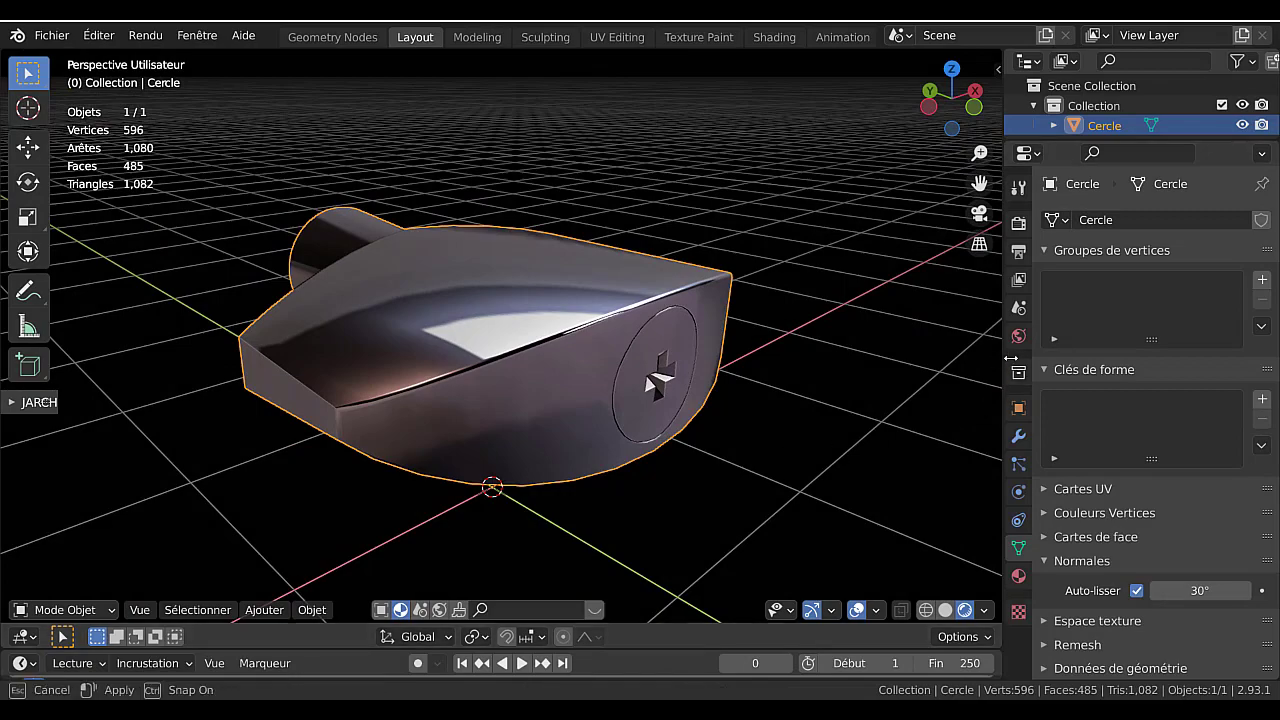
{"action": "left_click_drag", "start_coordinate": [1004, 357], "coordinate": [1184, 357]}
{"action": "middle_click_drag", "start_coordinate": [1076, 386], "coordinate": [717, 414]}
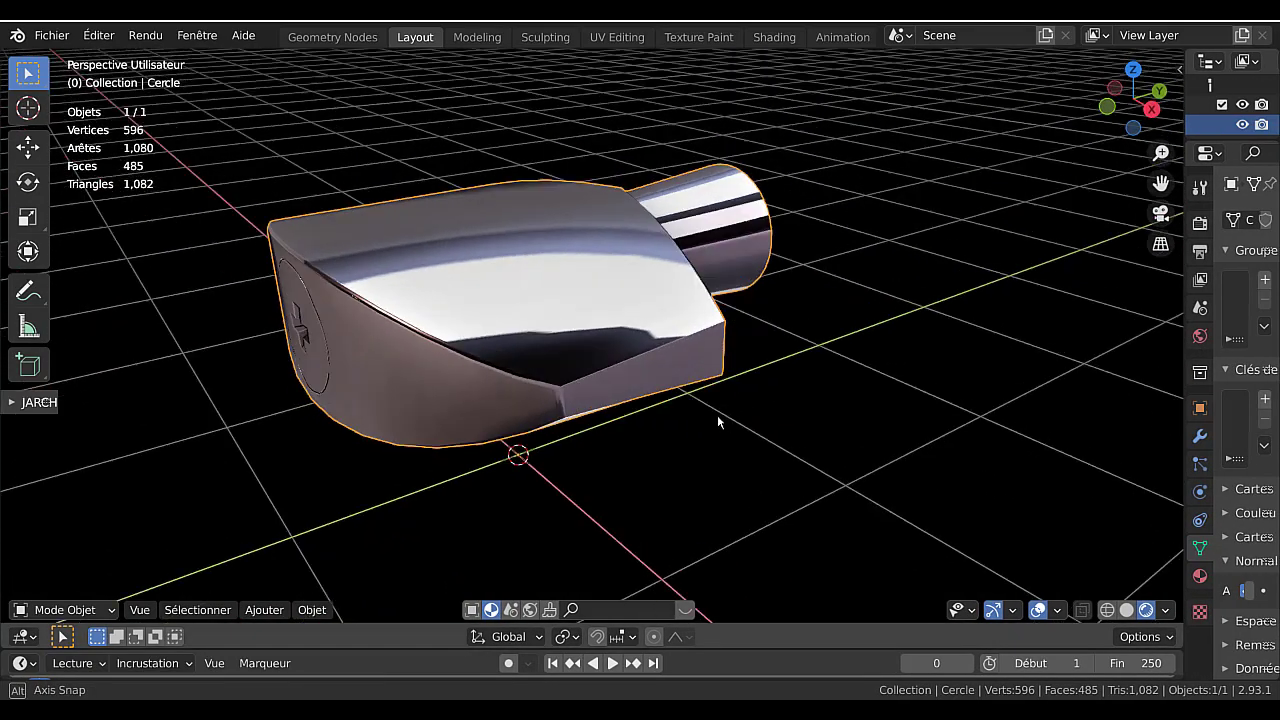
{"action": "mouse_move", "coordinate": [620, 437]}
{"action": "middle_mouse_down"}
{"action": "mouse_move", "coordinate": [751, 417]}
{"action": "mouse_move", "coordinate": [948, 428]}
{"action": "mouse_move", "coordinate": [1054, 418]}
{"action": "mouse_move", "coordinate": [867, 466]}
{"action": "middle_mouse_up"}
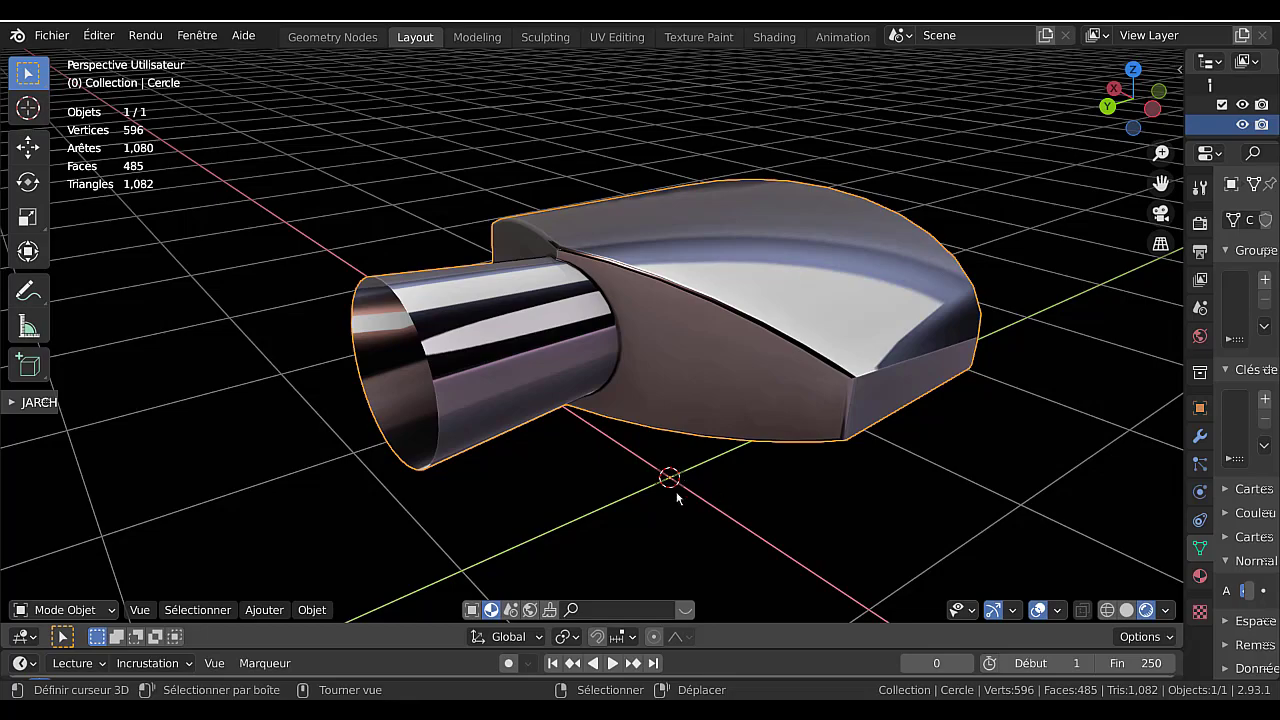
- Orbit to the far side of the exhaust tip and zoom out slightly
{"action": "mouse_move", "coordinate": [565, 466]}
{"action": "middle_mouse_down"}
{"action": "mouse_move", "coordinate": [545, 478]}
{"action": "mouse_move", "coordinate": [381, 477]}
{"action": "mouse_move", "coordinate": [571, 341]}
{"action": "mouse_move", "coordinate": [846, 482]}
{"action": "mouse_move", "coordinate": [420, 451]}
{"action": "mouse_move", "coordinate": [789, 455]}
{"action": "mouse_move", "coordinate": [740, 328]}
{"action": "middle_mouse_up"}
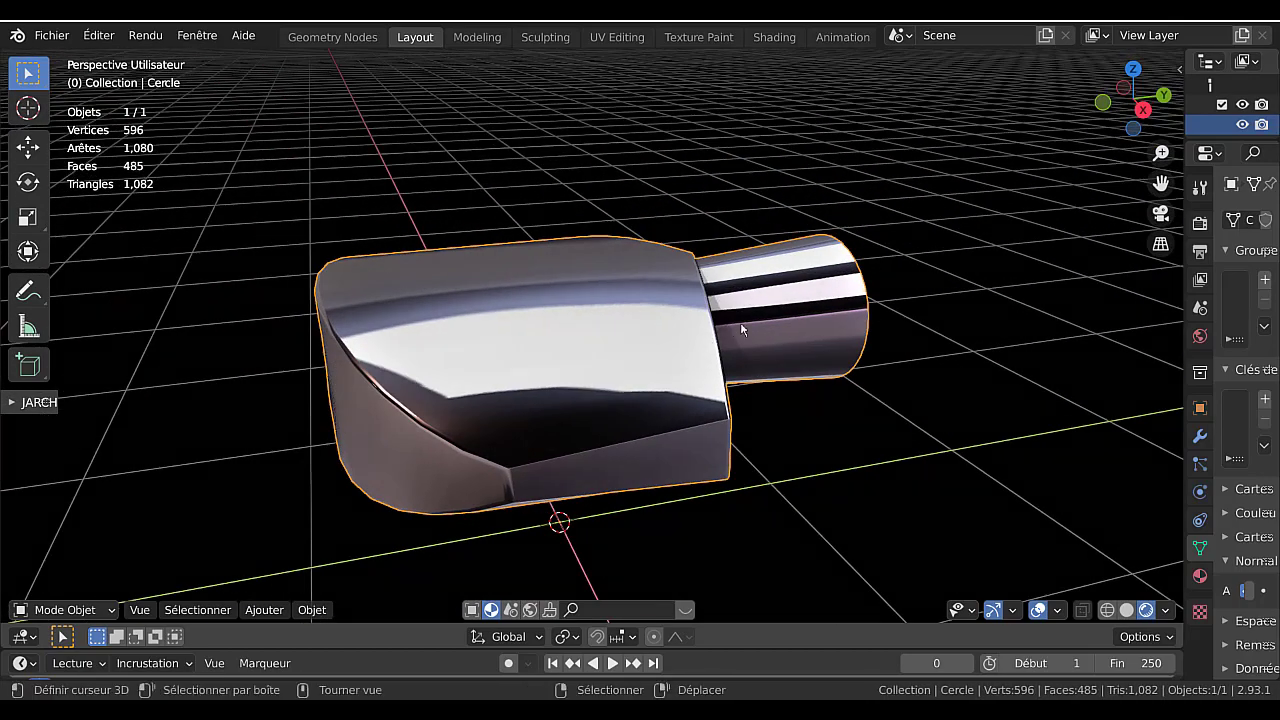
{"action": "scroll", "coordinate": [745, 327], "scroll_direction": "down", "scroll_amount": 3}
- Deselect the mesh, then orbit and zoom in from the rounded logo end round to the outlet pipe
{"action": "left_click", "coordinate": [740, 429]}
{"action": "middle_click_drag", "start_coordinate": [758, 435], "coordinate": [830, 431]}
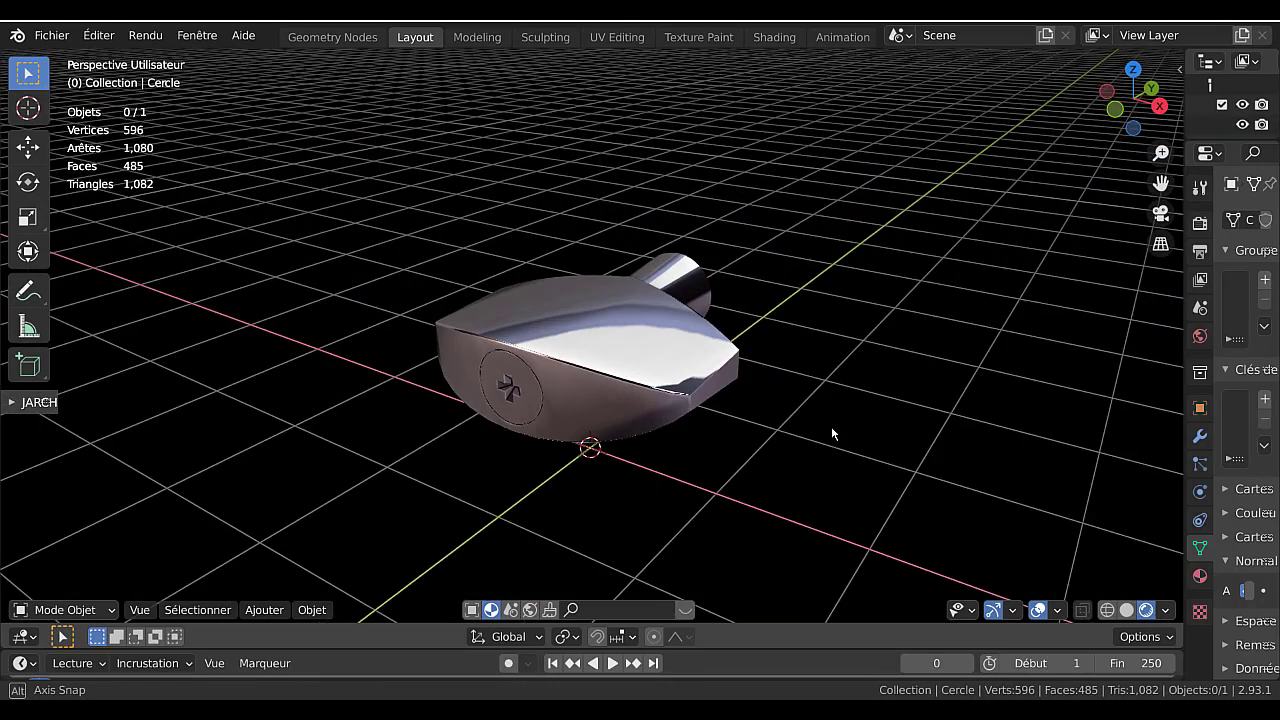
{"action": "scroll", "coordinate": [843, 418], "scroll_direction": "up", "scroll_amount": 1}
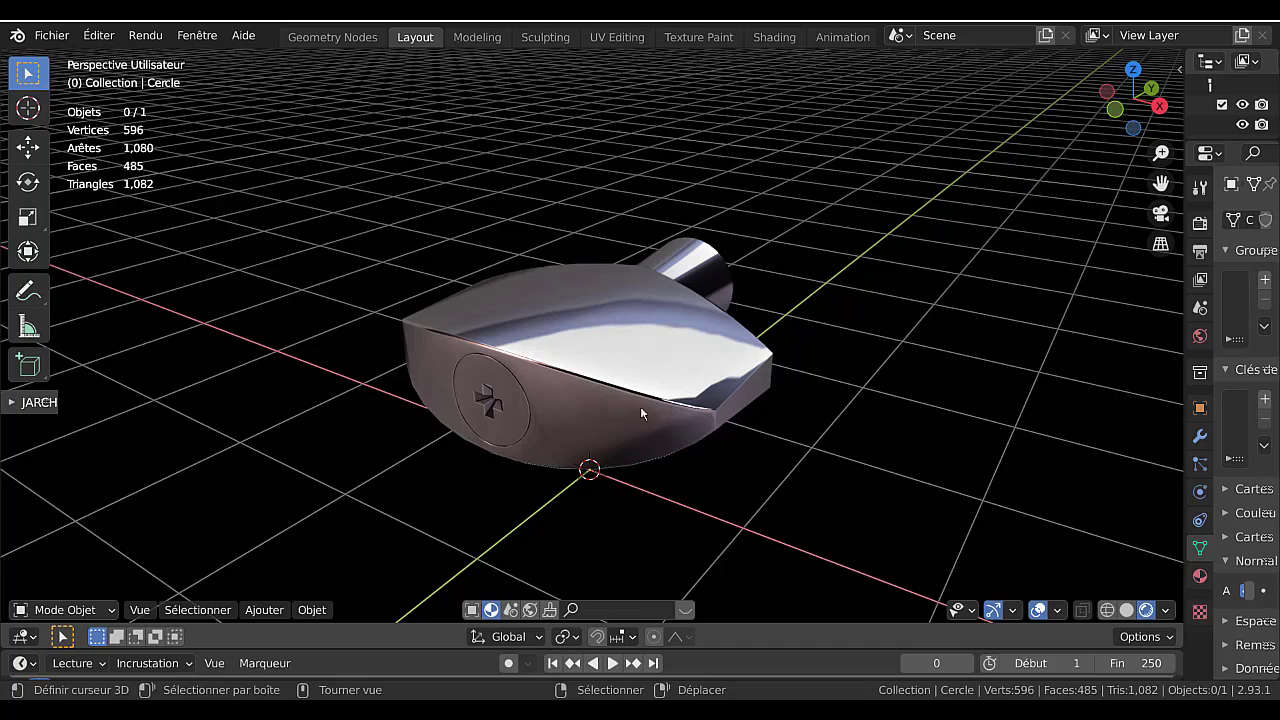
{"action": "mouse_move", "coordinate": [750, 420]}
{"action": "middle_mouse_down"}
{"action": "mouse_move", "coordinate": [679, 444]}
{"action": "mouse_move", "coordinate": [813, 426]}
{"action": "mouse_move", "coordinate": [691, 379]}
{"action": "mouse_move", "coordinate": [745, 384]}
{"action": "mouse_move", "coordinate": [629, 423]}
{"action": "mouse_move", "coordinate": [677, 423]}
{"action": "mouse_move", "coordinate": [531, 408]}
{"action": "mouse_move", "coordinate": [577, 410]}
{"action": "mouse_move", "coordinate": [586, 424]}
{"action": "middle_mouse_up"}
{"action": "scroll", "coordinate": [621, 424], "scroll_direction": "up", "scroll_amount": 2}
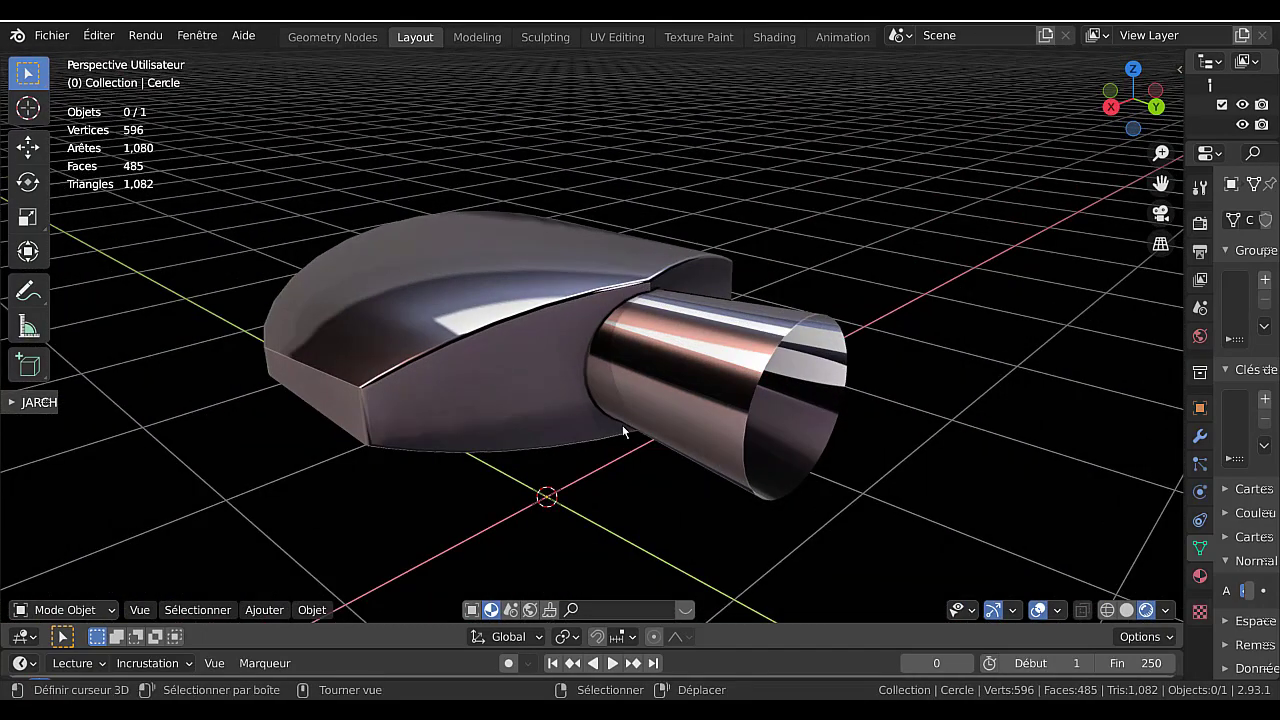
- Orbit up and around to a higher, closer face-on view of the embossed logo disc
{"action": "middle_click_drag", "start_coordinate": [622, 425], "coordinate": [652, 429]}
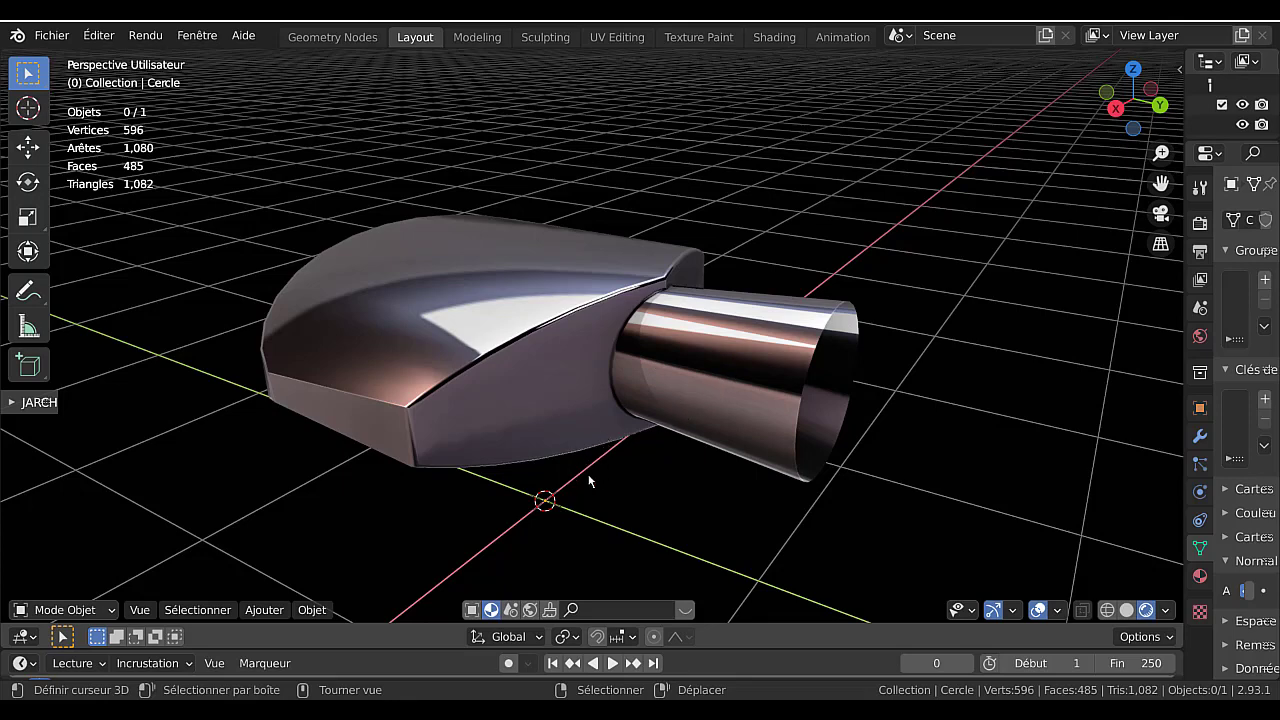
{"action": "mouse_move", "coordinate": [593, 484]}
{"action": "middle_mouse_down"}
{"action": "mouse_move", "coordinate": [643, 437]}
{"action": "mouse_move", "coordinate": [689, 437]}
{"action": "mouse_move", "coordinate": [618, 463]}
{"action": "mouse_move", "coordinate": [601, 402]}
{"action": "middle_mouse_up"}
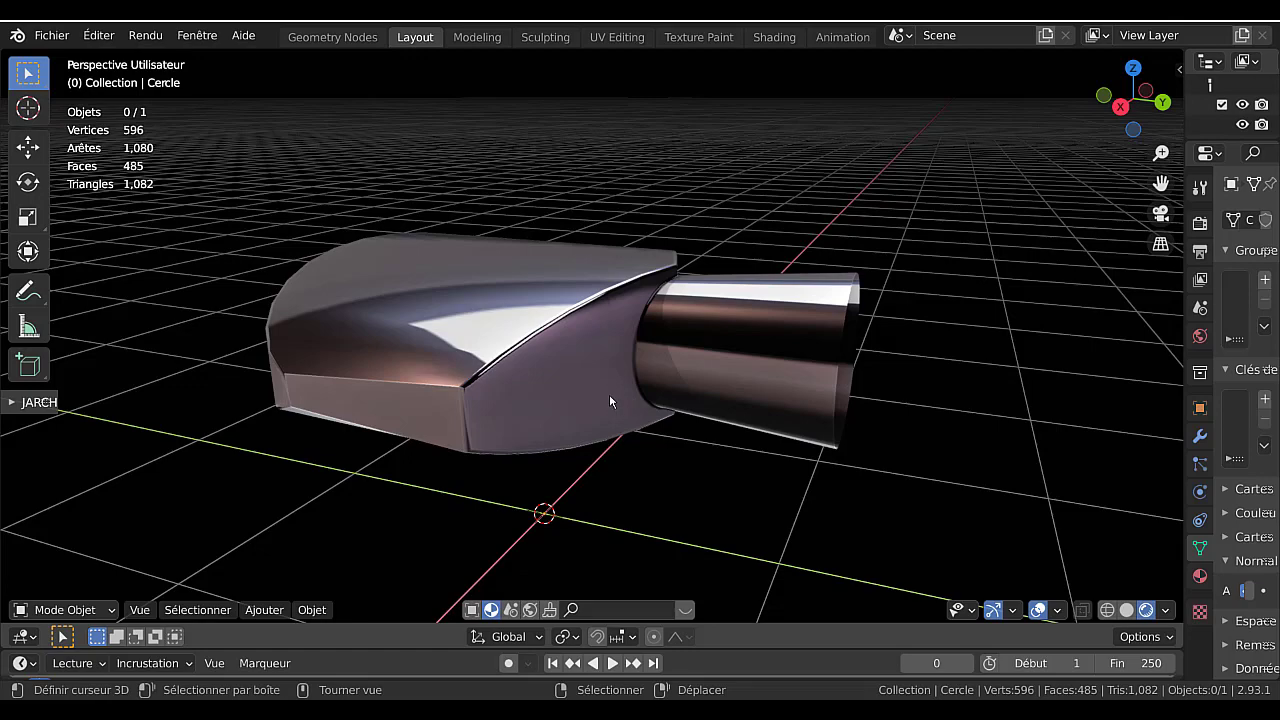
{"action": "mouse_move", "coordinate": [620, 406]}
{"action": "middle_mouse_down"}
{"action": "mouse_move", "coordinate": [676, 373]}
{"action": "mouse_move", "coordinate": [705, 401]}
{"action": "mouse_move", "coordinate": [958, 388]}
{"action": "middle_mouse_up"}
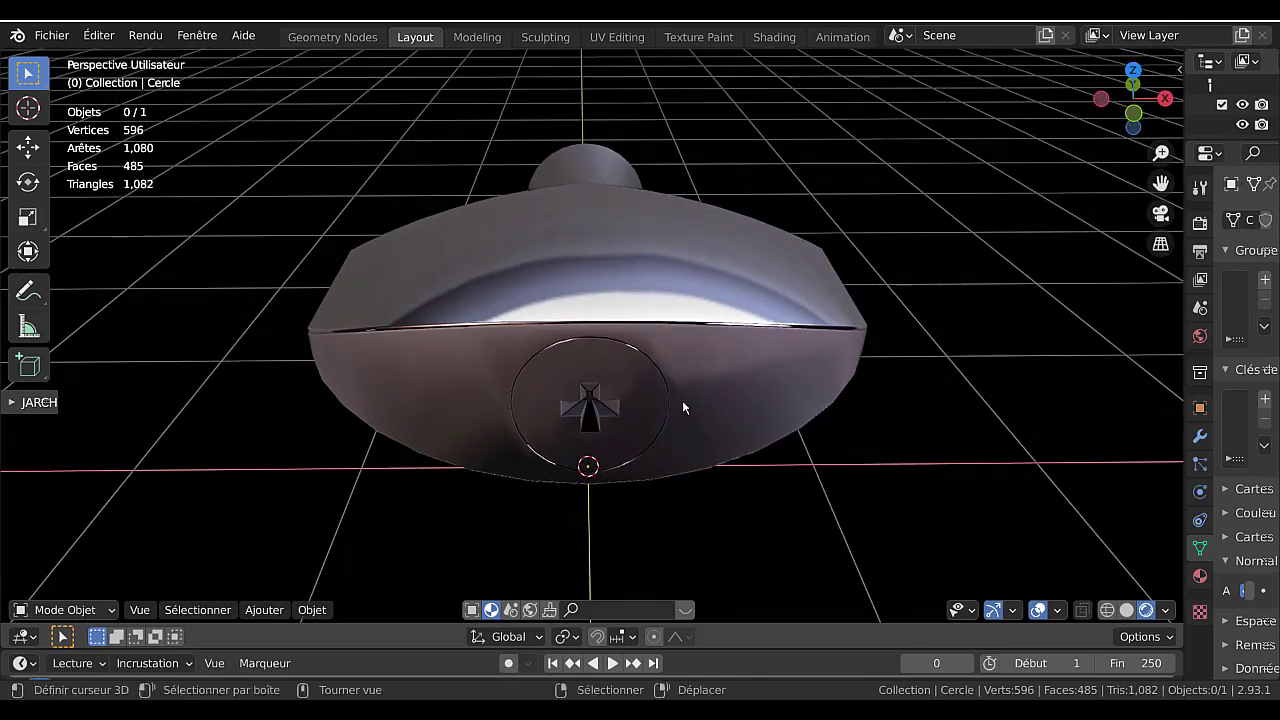
- Orbit from a three-quarter disc view, past the right-pointing outlet pipe and angled front, back to the disc
{"action": "middle_click_drag", "start_coordinate": [682, 400], "coordinate": [755, 386]}
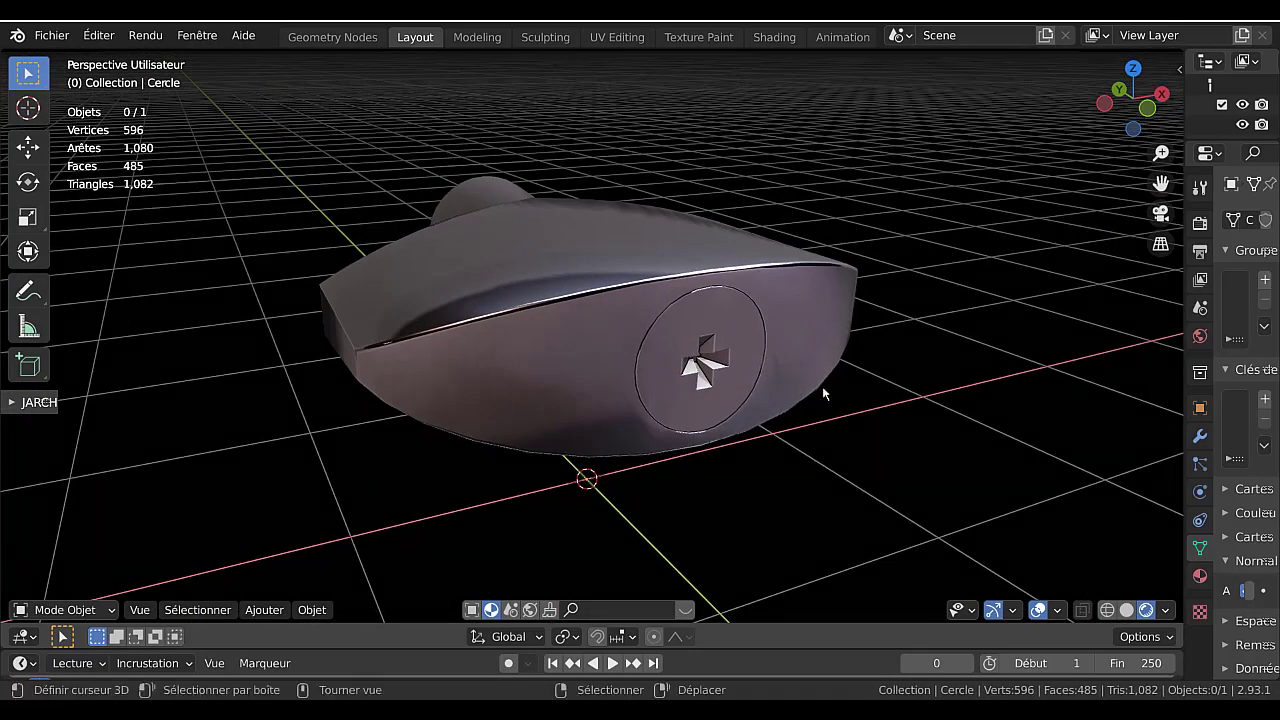
{"action": "middle_click_drag", "start_coordinate": [888, 400], "coordinate": [622, 396]}
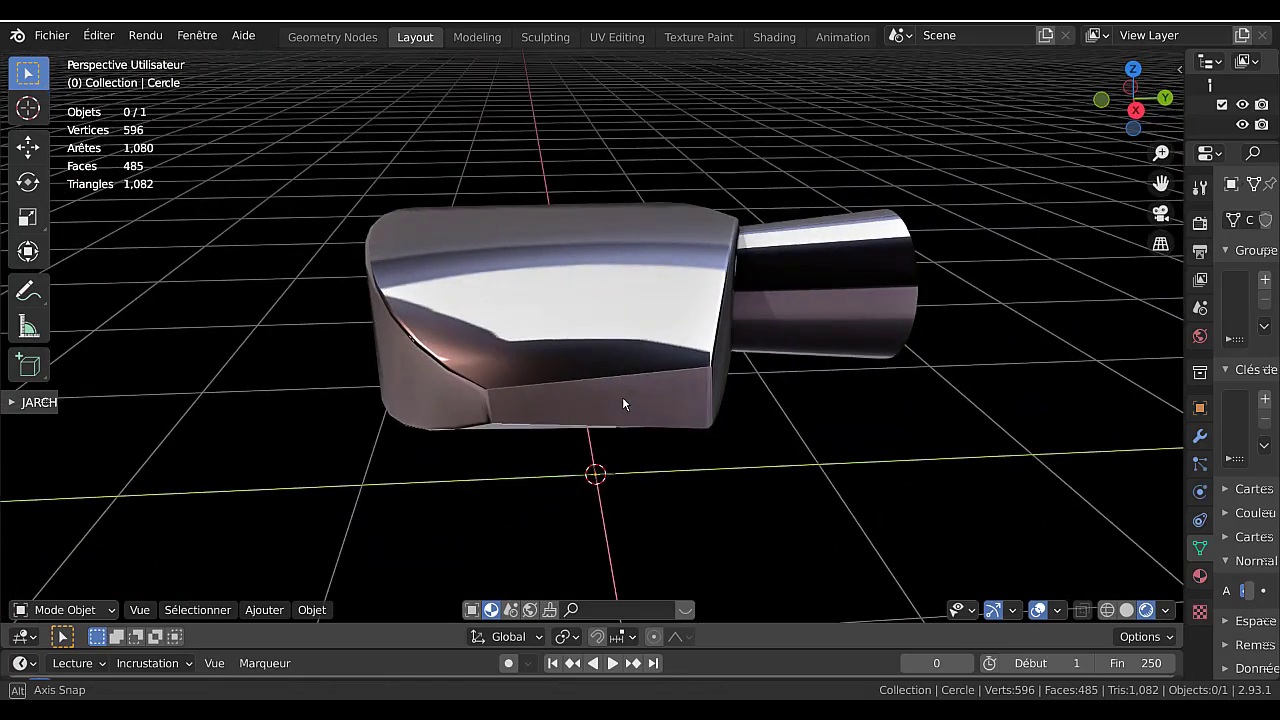
{"action": "middle_click_drag", "start_coordinate": [722, 396], "coordinate": [649, 400]}
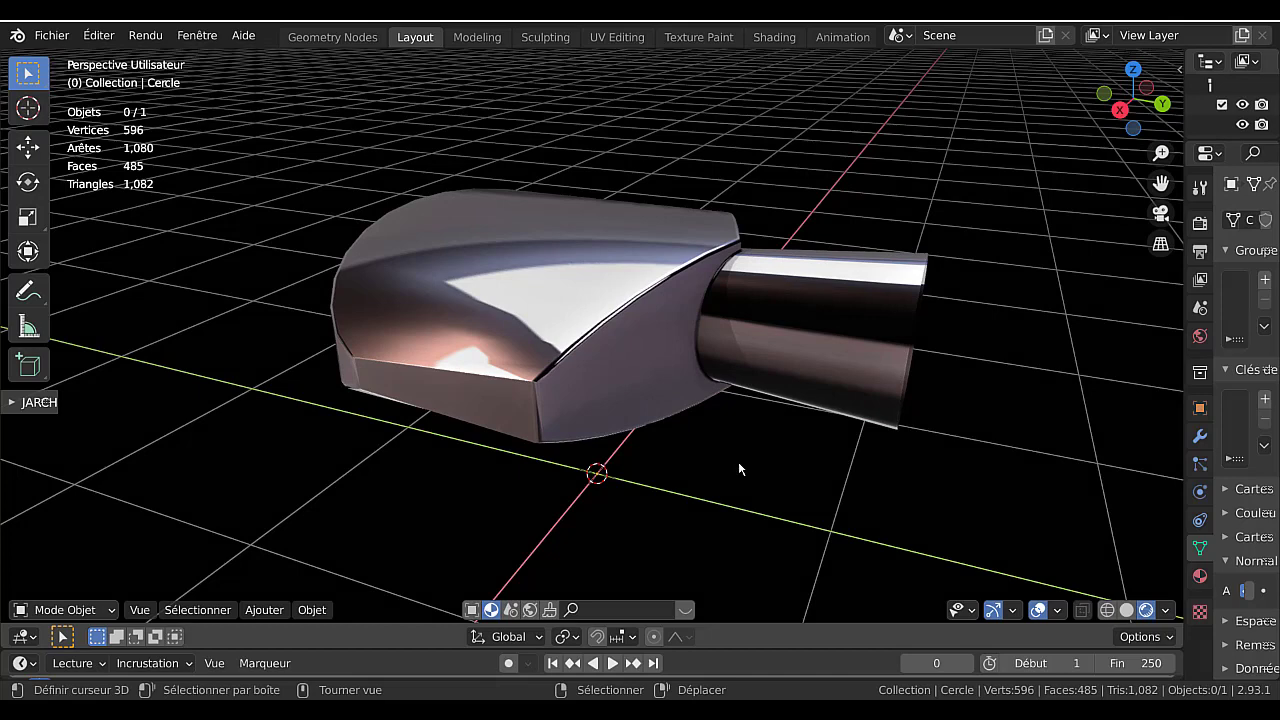
{"action": "mouse_move", "coordinate": [797, 446]}
{"action": "middle_mouse_down", "text": "alt"}
{"action": "mouse_move", "coordinate": [785, 479]}
{"action": "mouse_move", "coordinate": [786, 462]}
{"action": "mouse_move", "coordinate": [762, 458]}
{"action": "middle_mouse_up", "text": "alt"}
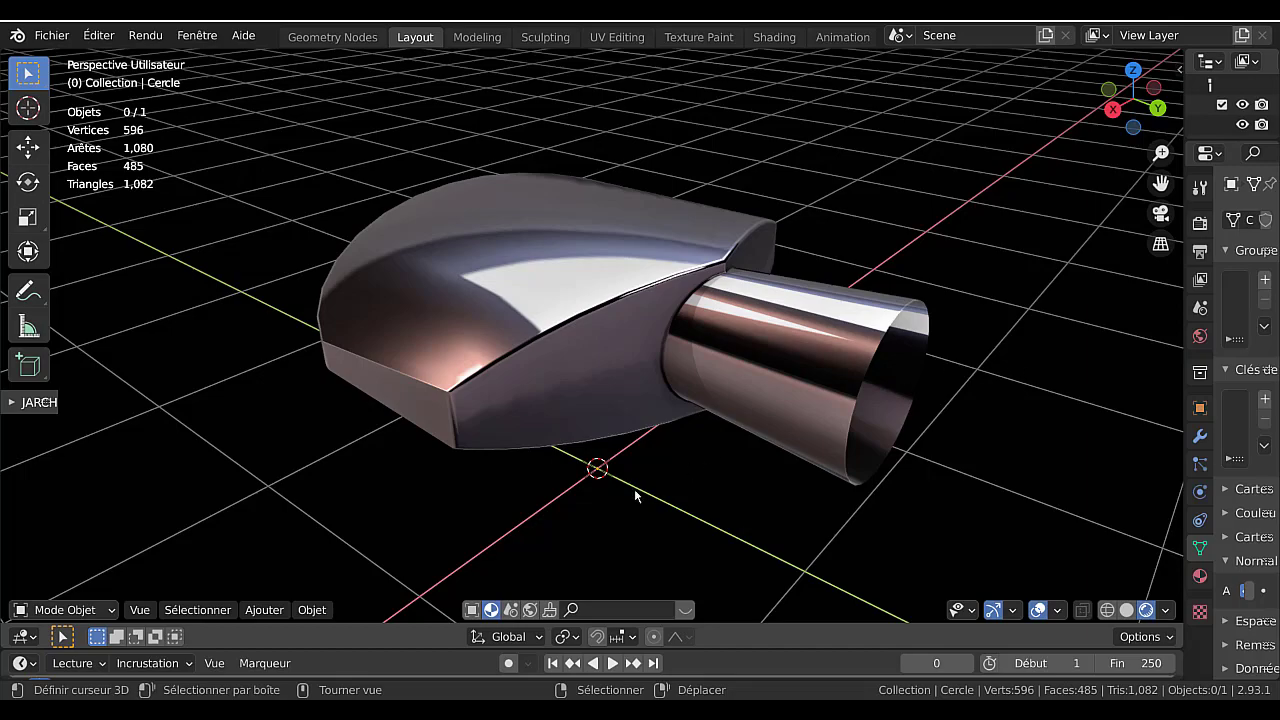
{"action": "mouse_move", "coordinate": [634, 490]}
{"action": "middle_mouse_down", "text": "alt"}
{"action": "mouse_move", "coordinate": [734, 451]}
{"action": "mouse_move", "coordinate": [813, 477]}
{"action": "mouse_move", "coordinate": [798, 476]}
{"action": "middle_mouse_up", "text": "alt"}
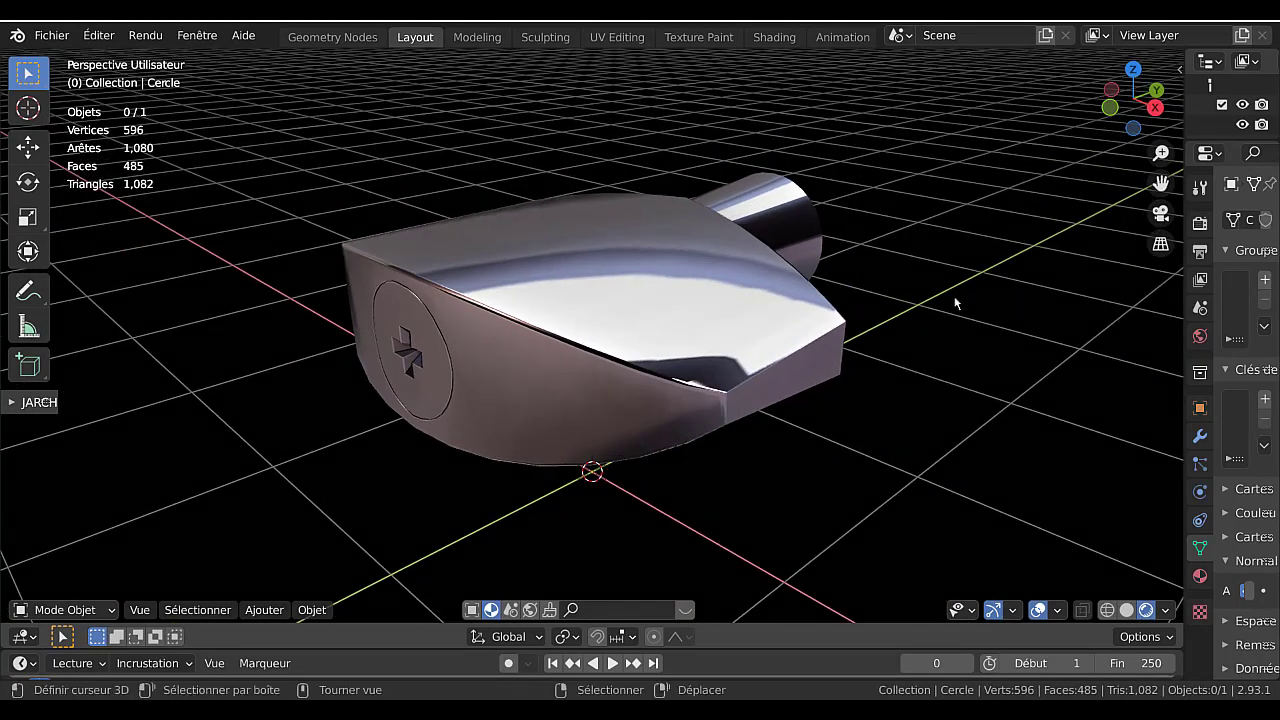